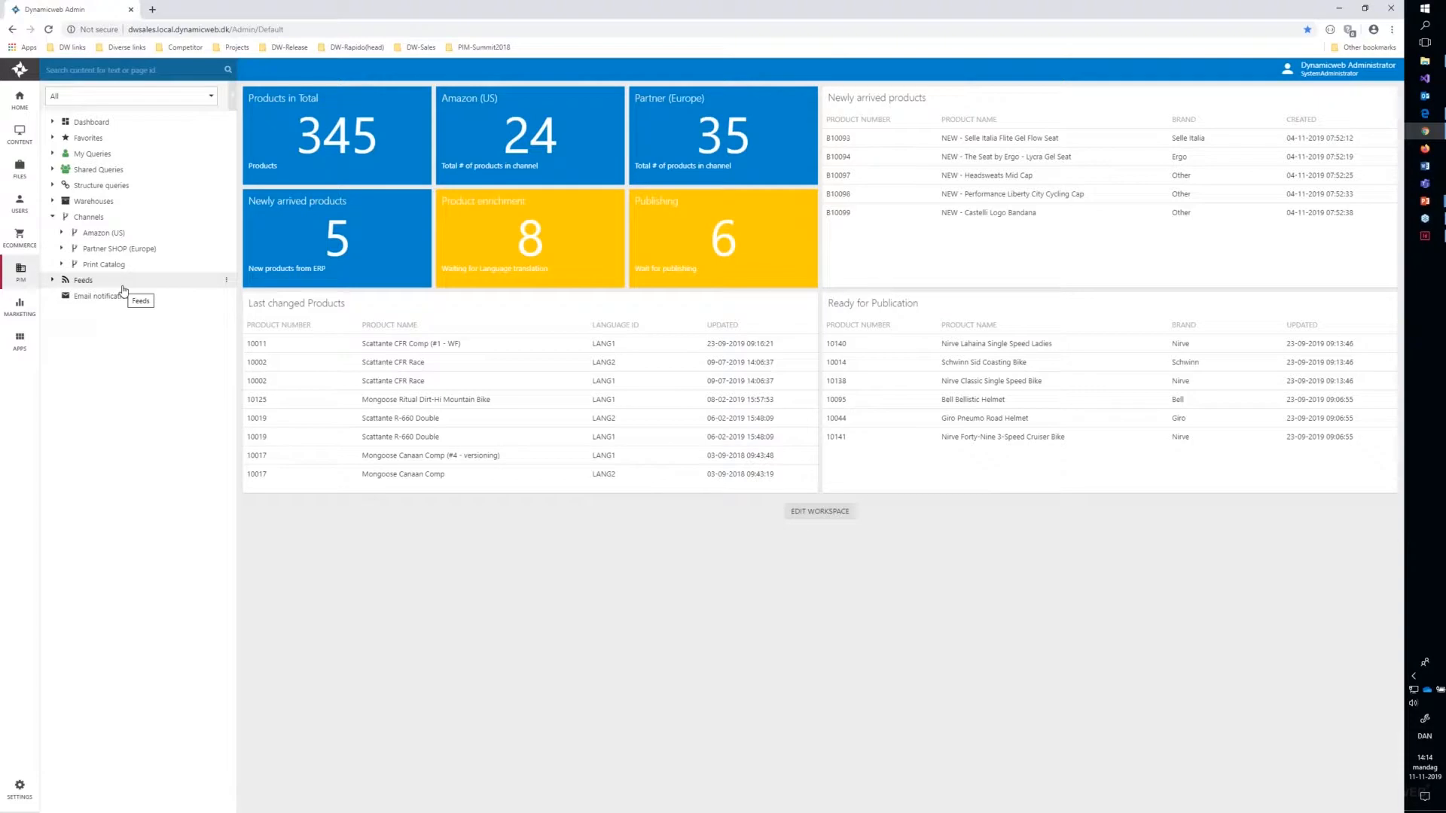
# Browse the Bikes, Clothing, Components and Accessories product groups of the Partner SHOP (Europe) channel
pyautogui.click(61, 250)
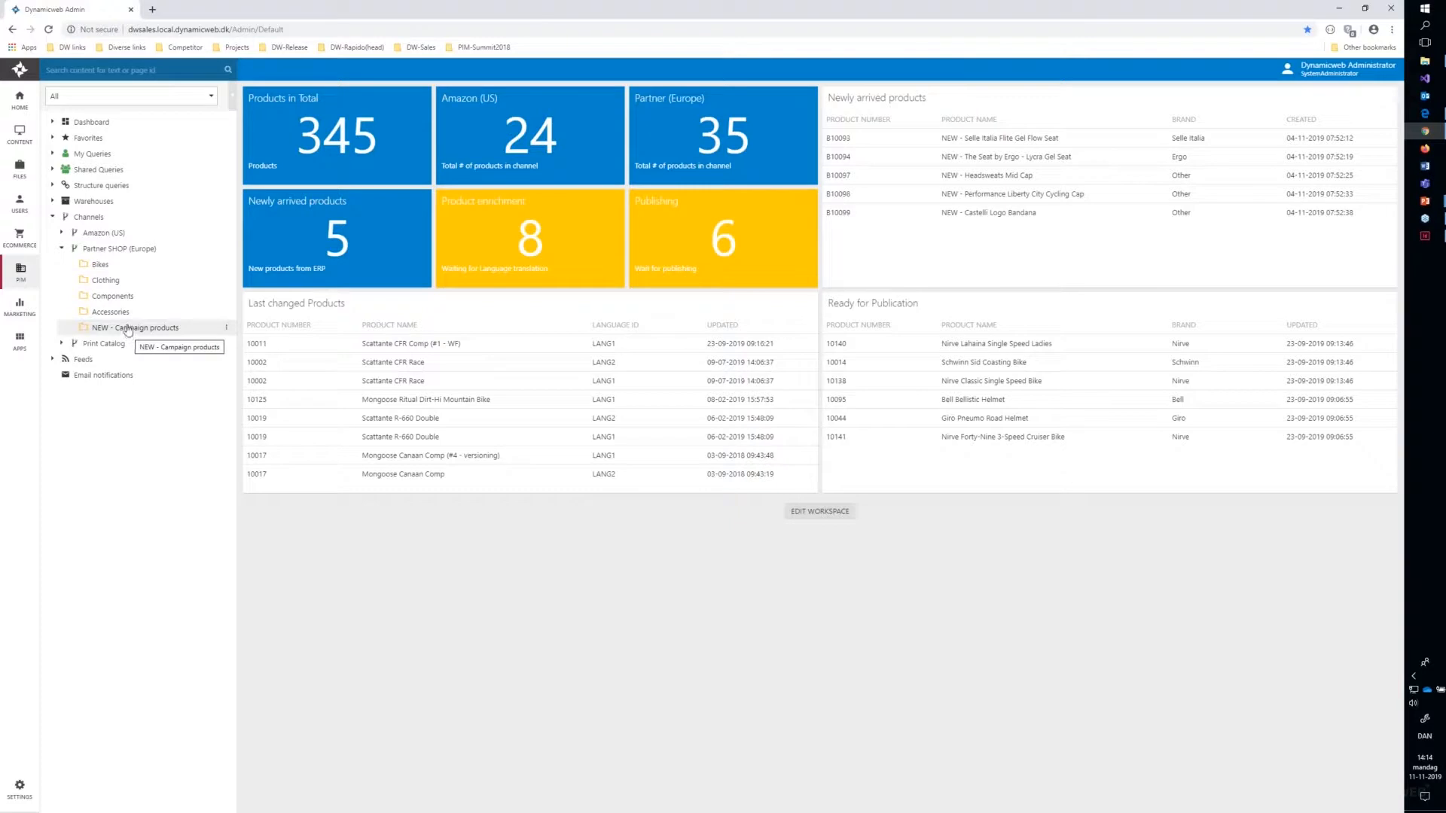
pyautogui.click(104, 267)
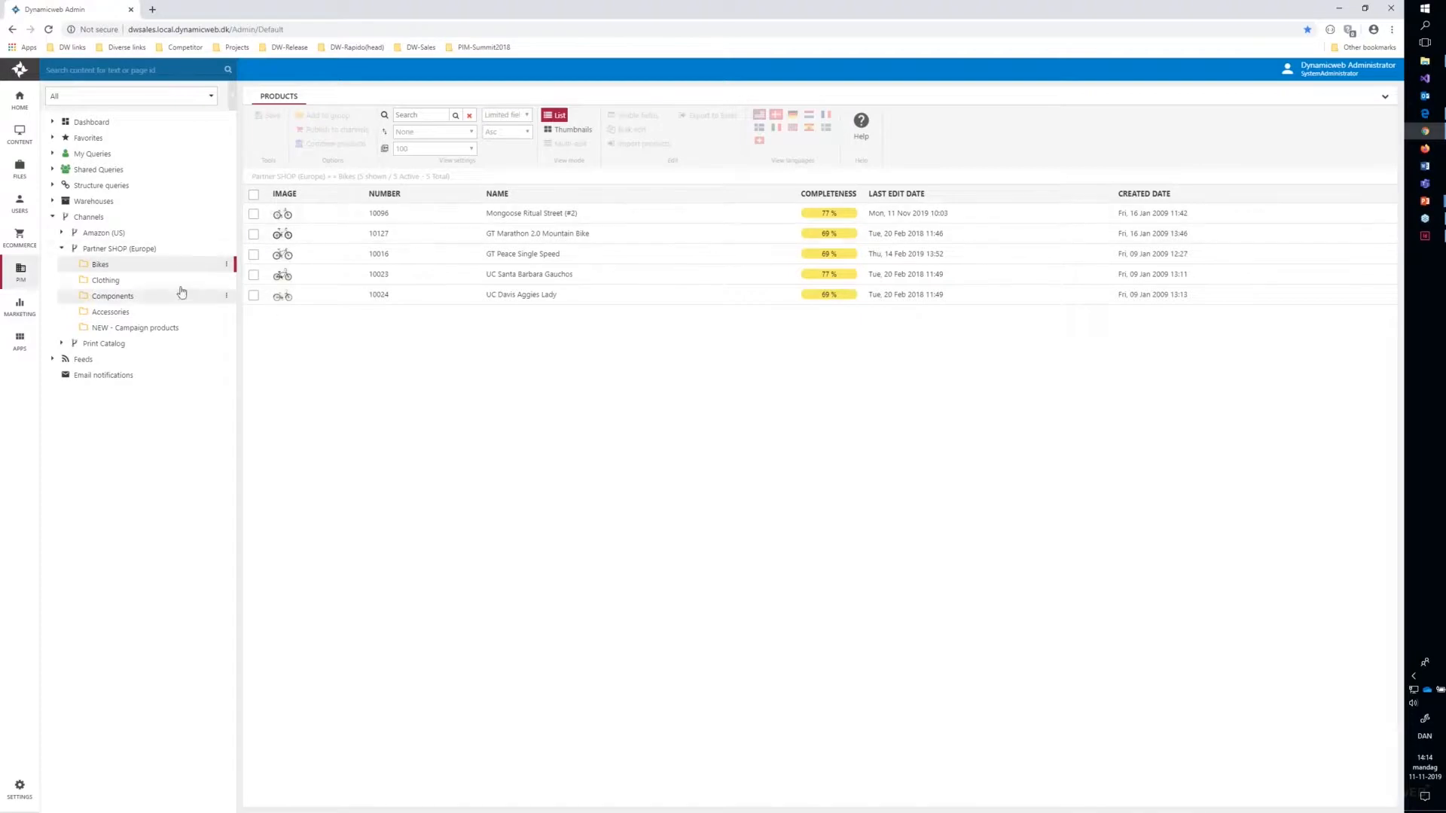
pyautogui.click(120, 280)
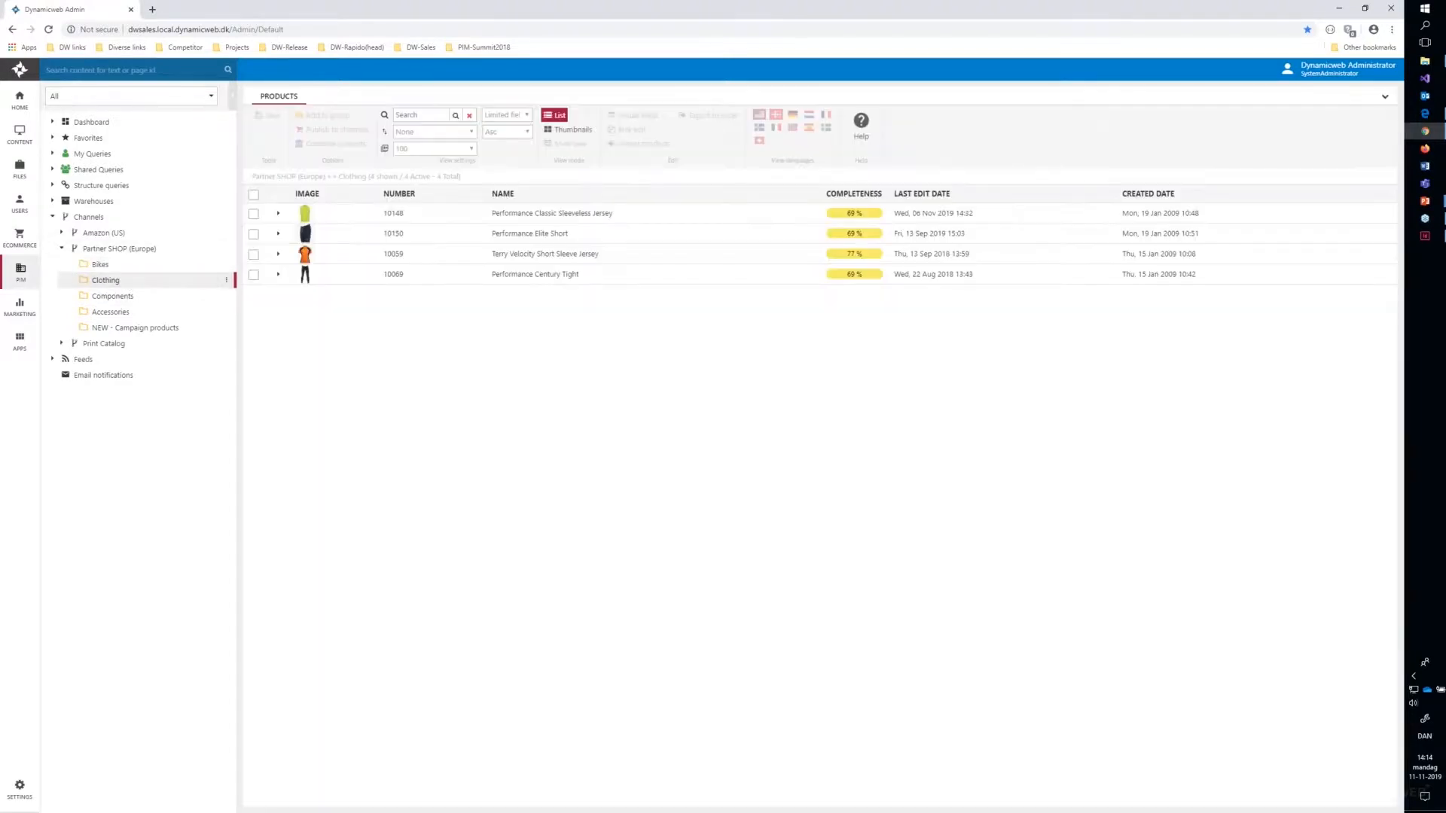
pyautogui.click(123, 266)
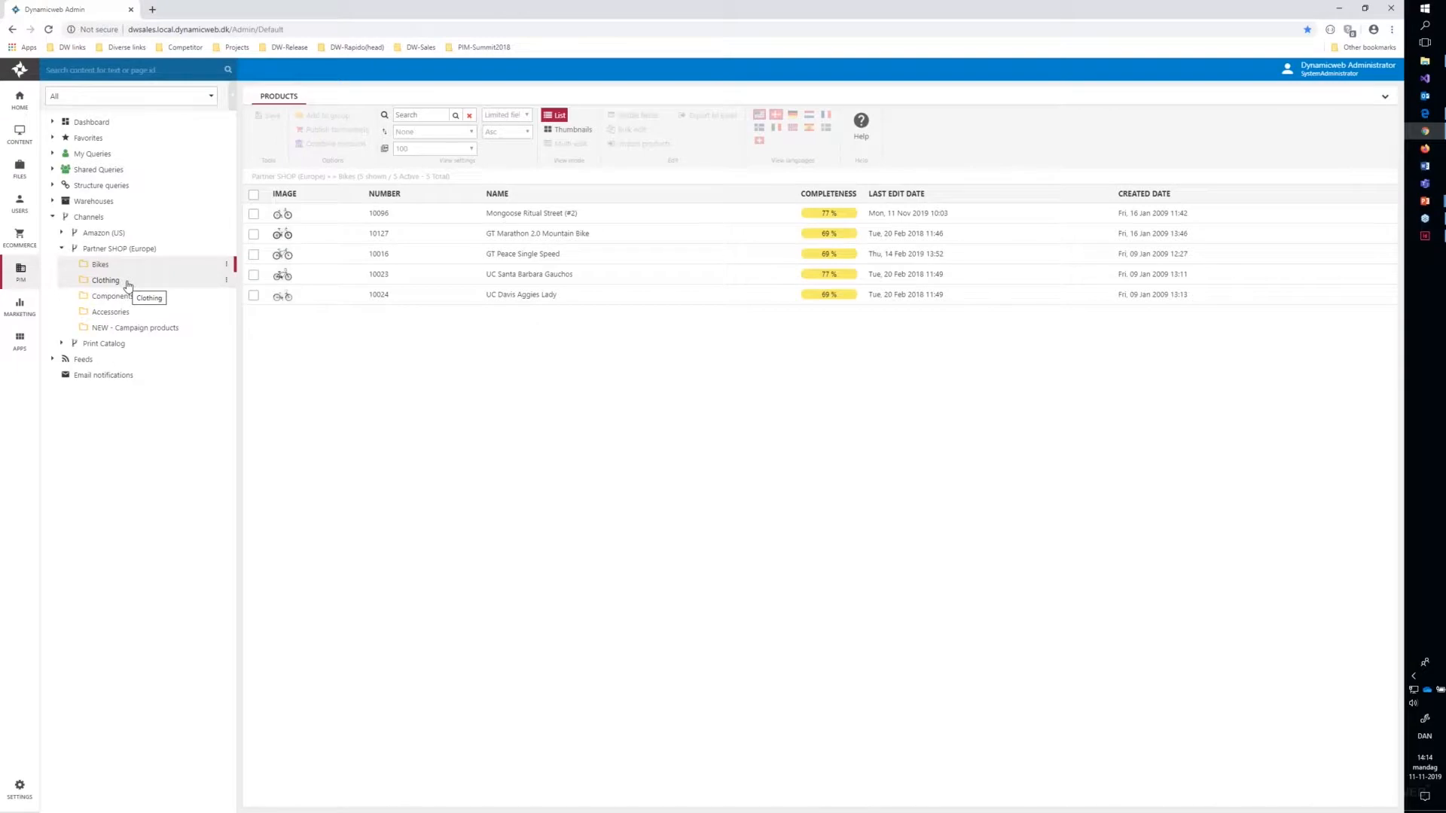
pyautogui.click(110, 266)
pyautogui.click(119, 285)
pyautogui.click(117, 298)
pyautogui.click(117, 314)
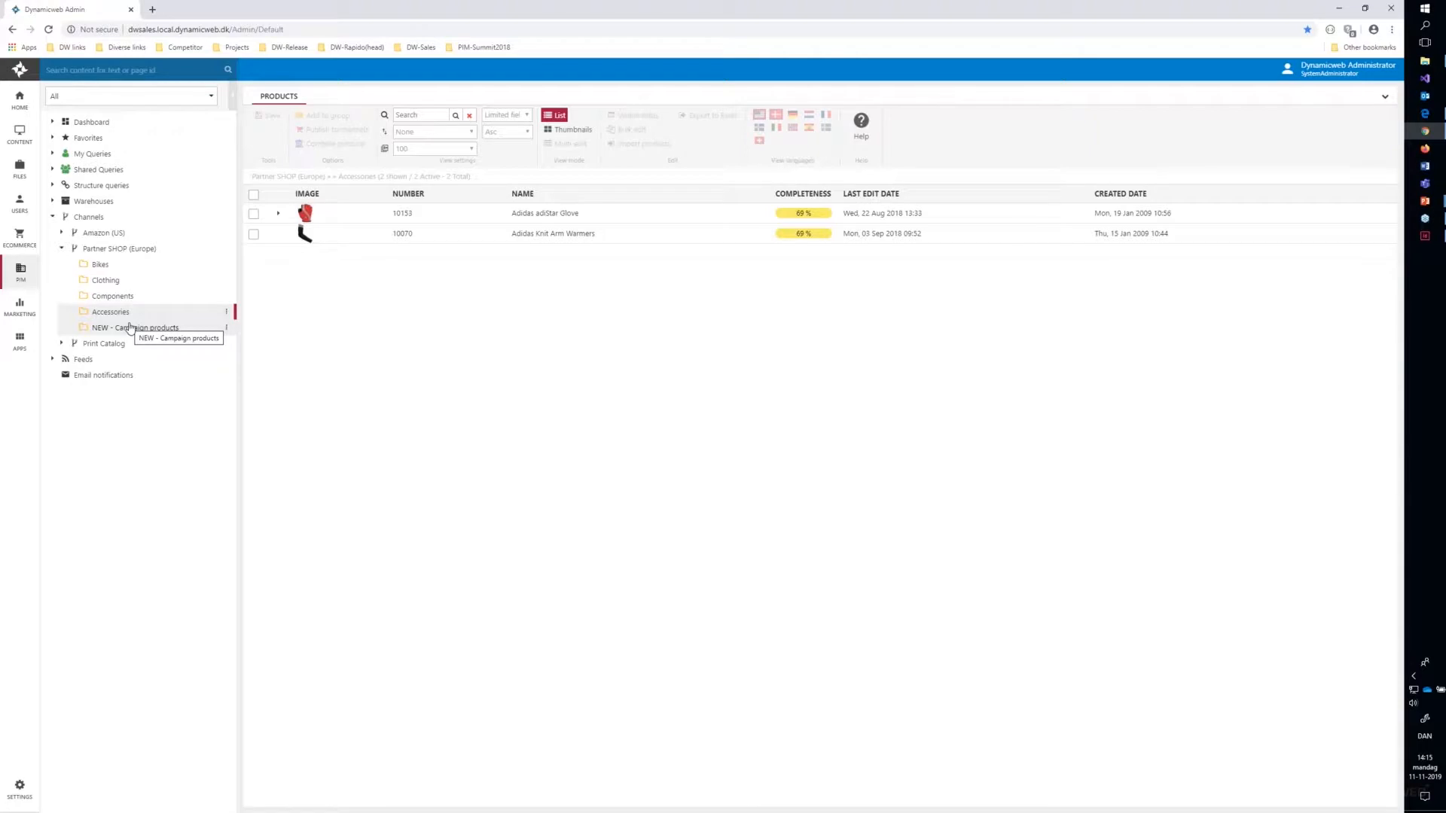
# View the products in Section1 (Bikes) and Section2 (Clothing) of the Print Catalog channel's Main catalog
pyautogui.click(61, 344)
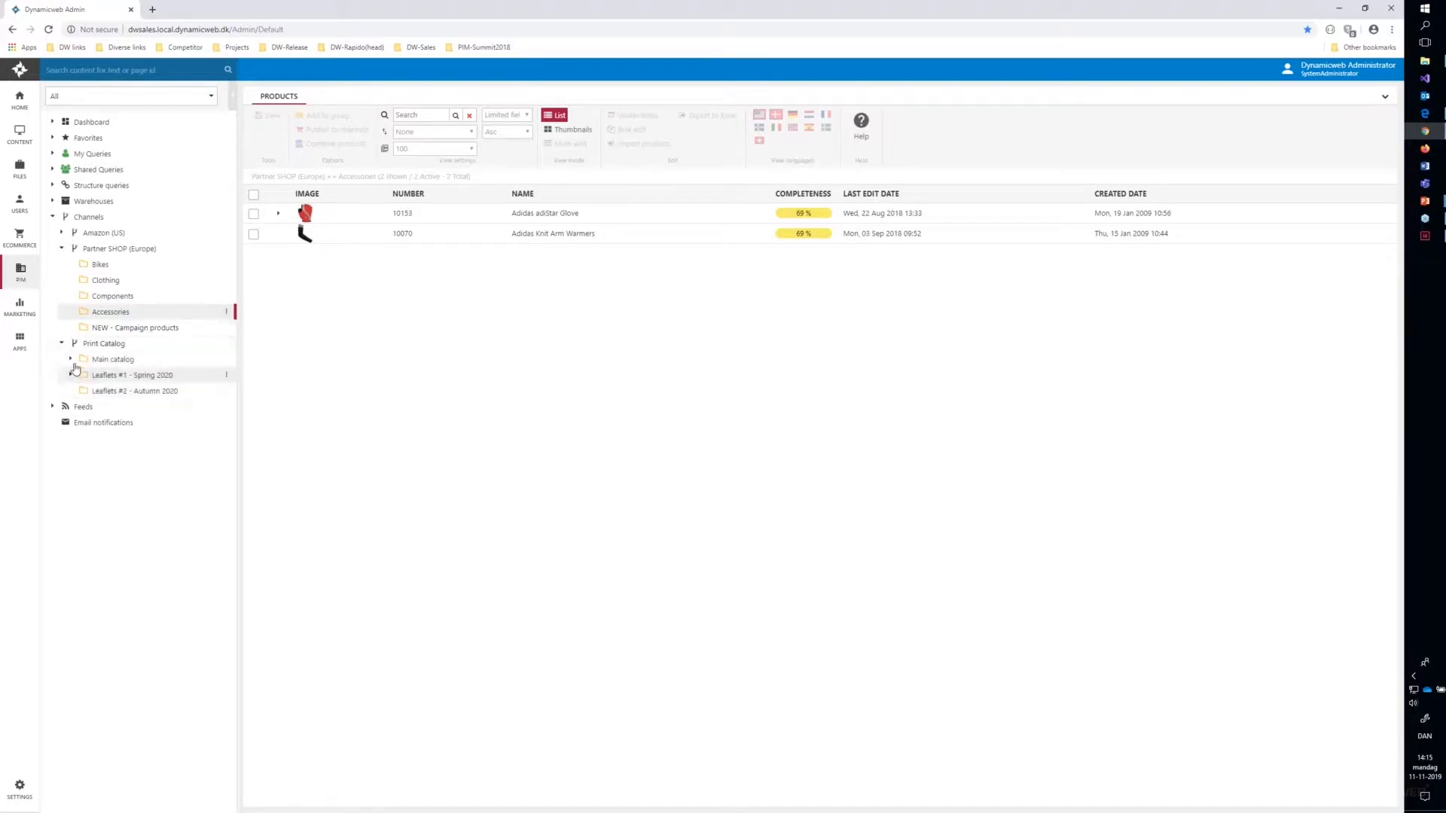
pyautogui.click(70, 360)
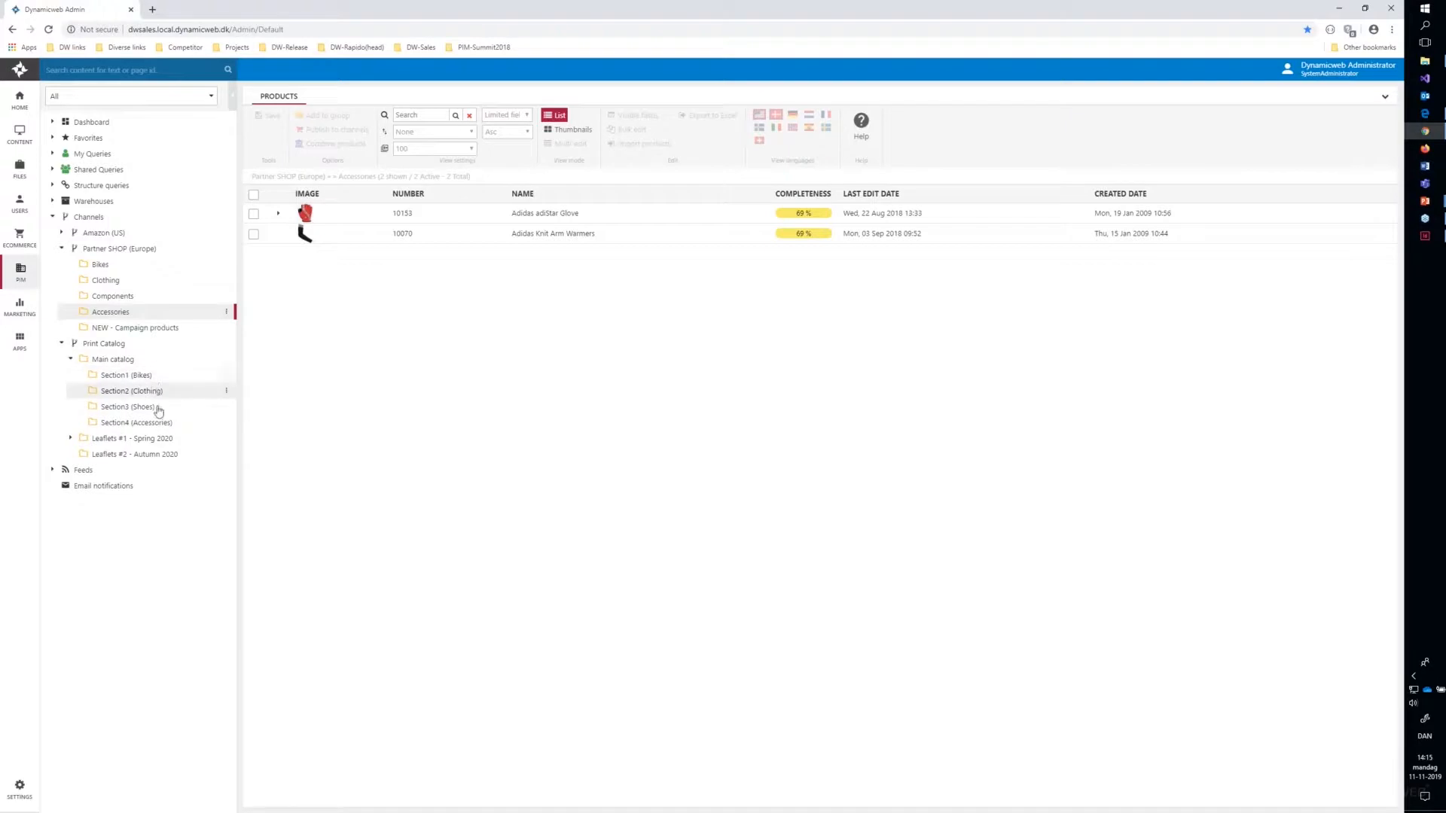
pyautogui.click(146, 377)
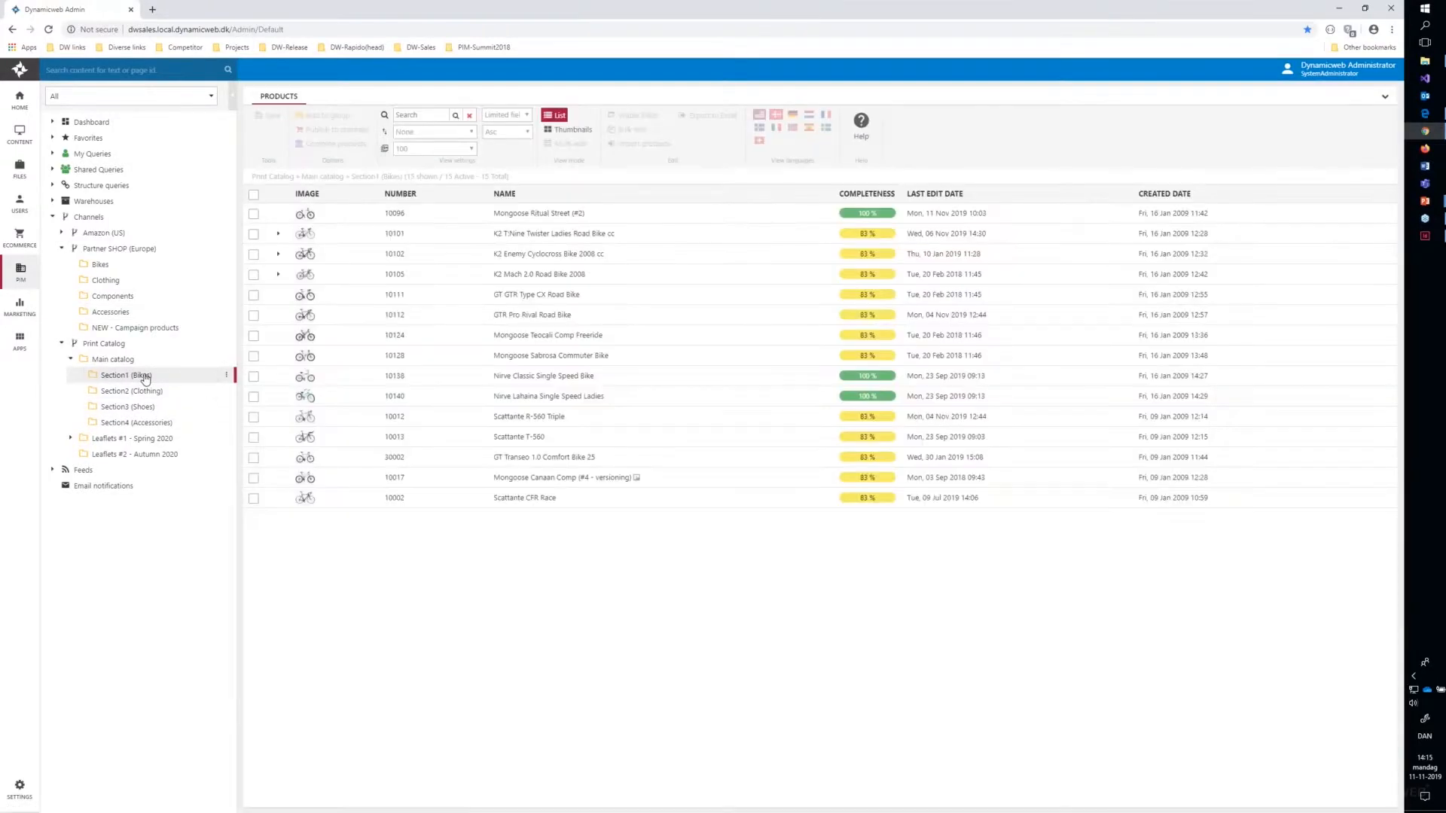
pyautogui.click(147, 393)
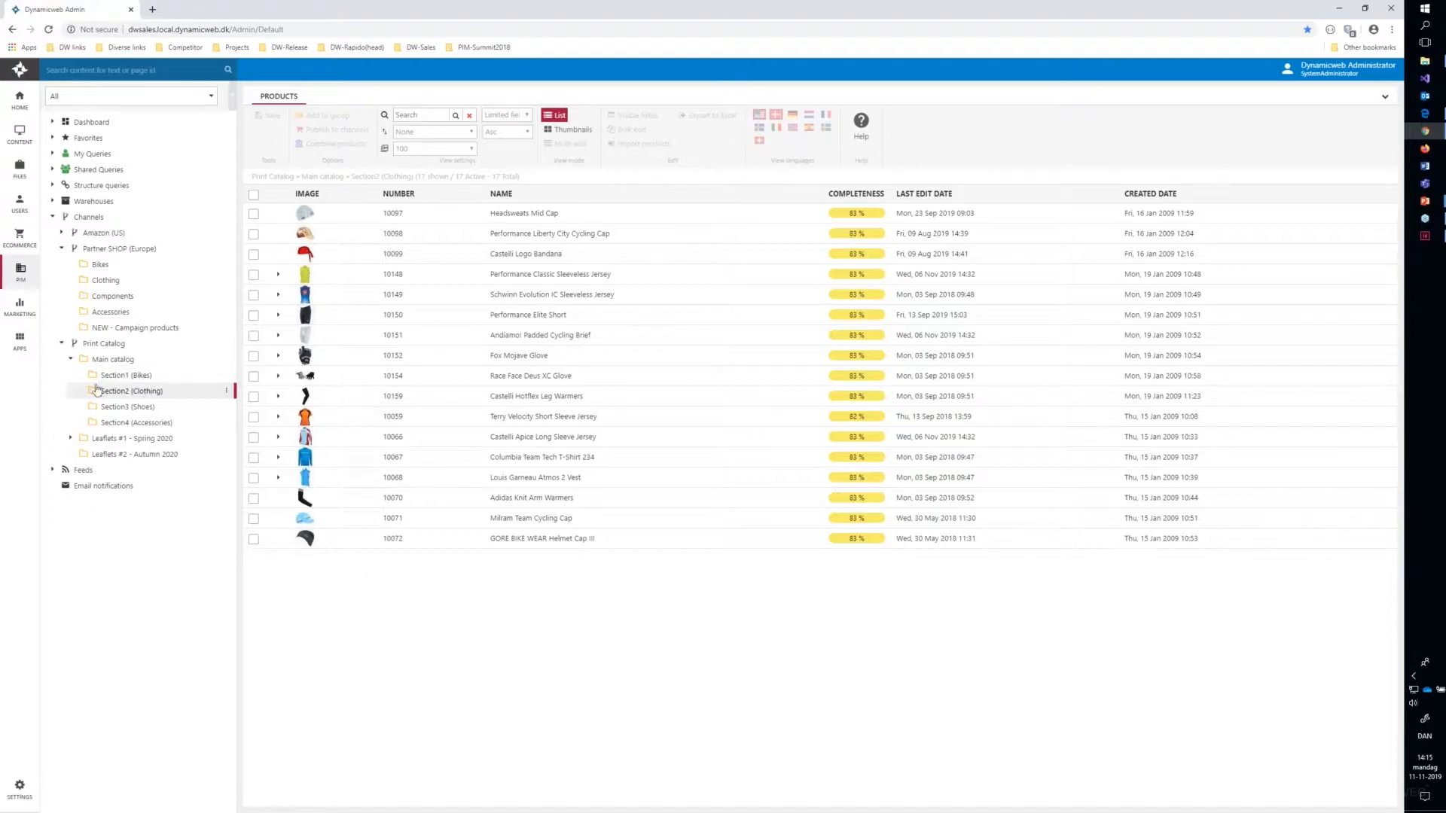
# Check the NEW Products, Recommended equipment and Service equipment groups under Leaflets #1 - Spring 2020 in the Print Catalog channel
pyautogui.click(70, 439)
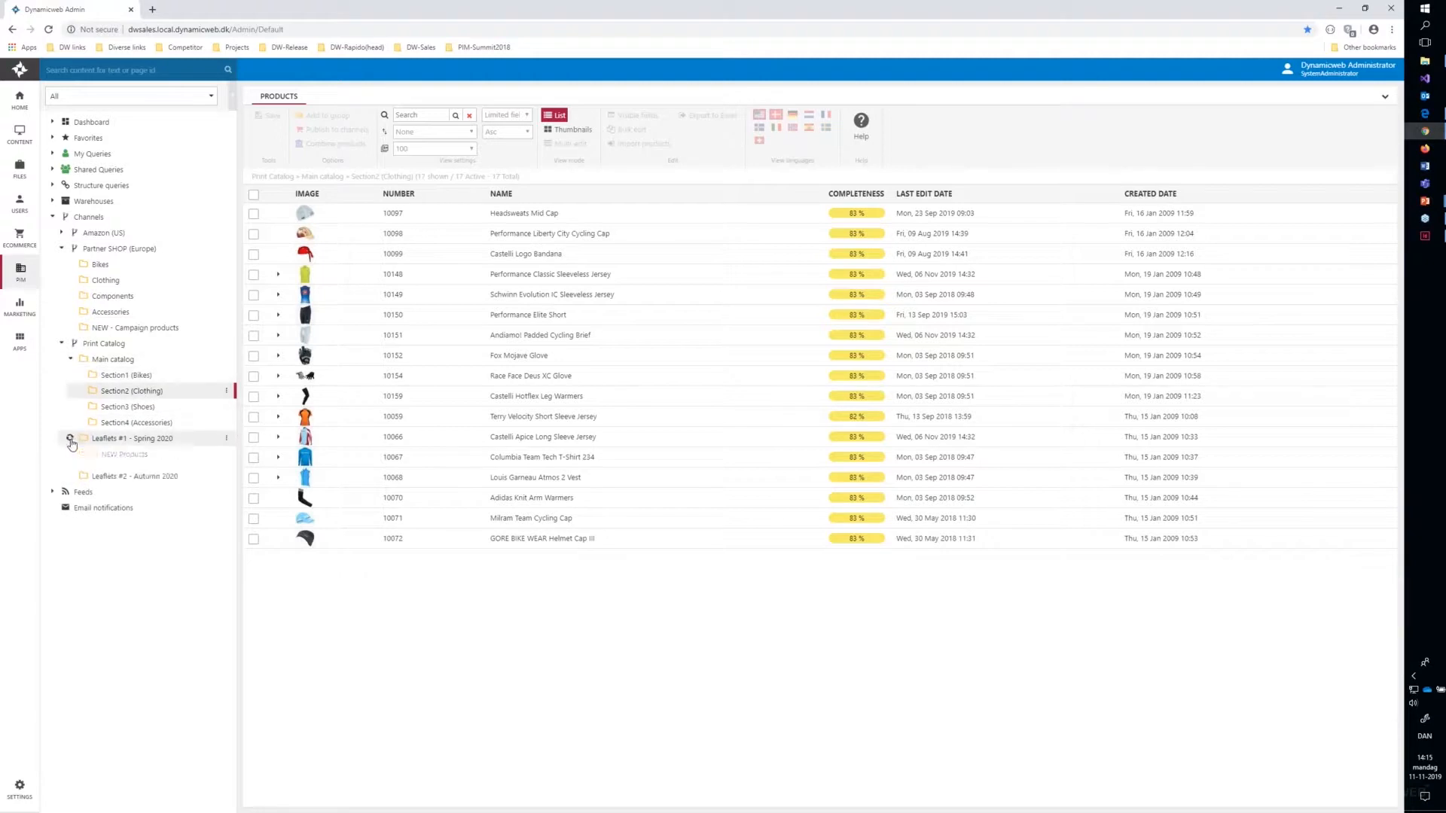
pyautogui.click(70, 360)
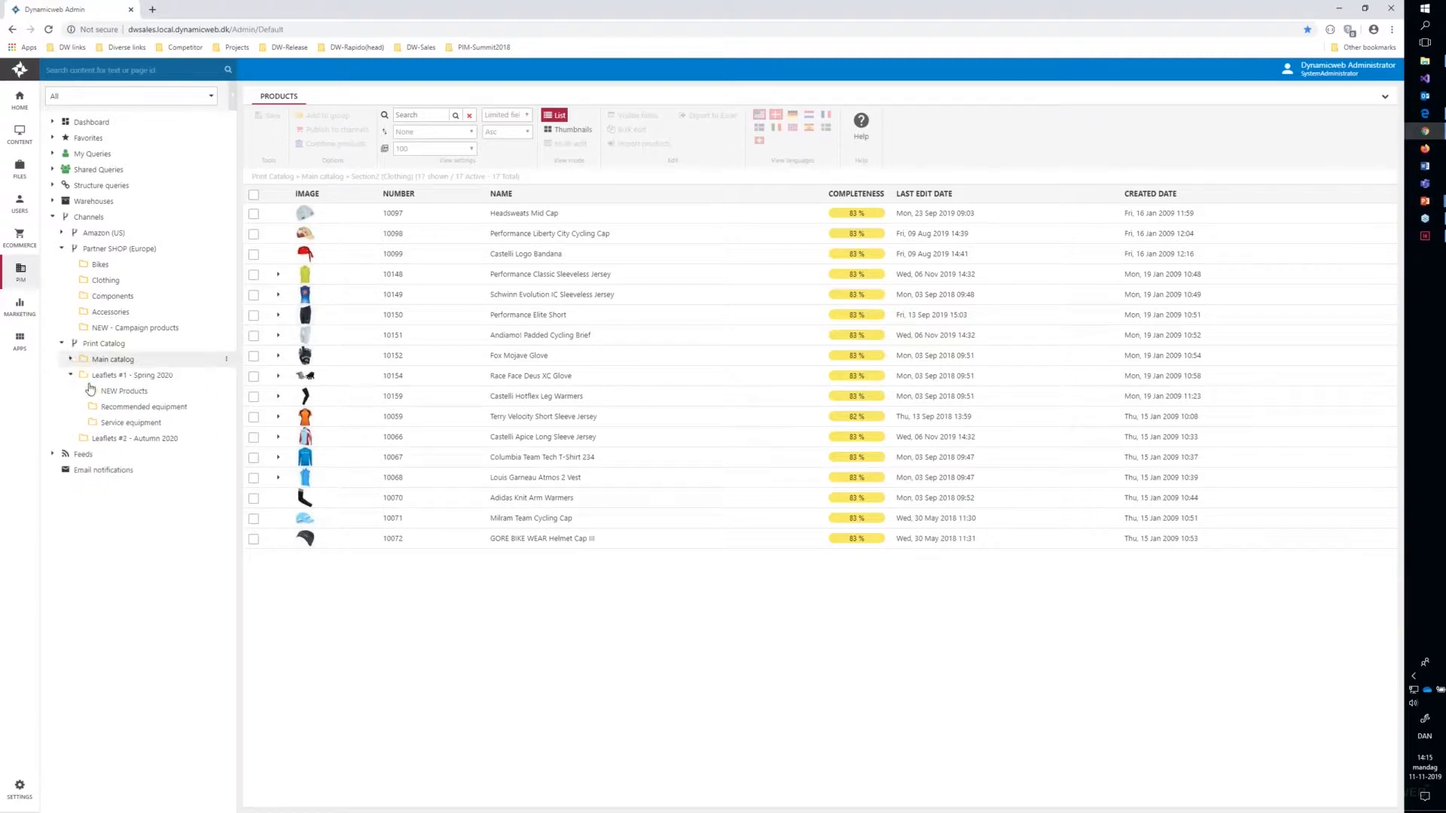
pyautogui.click(141, 392)
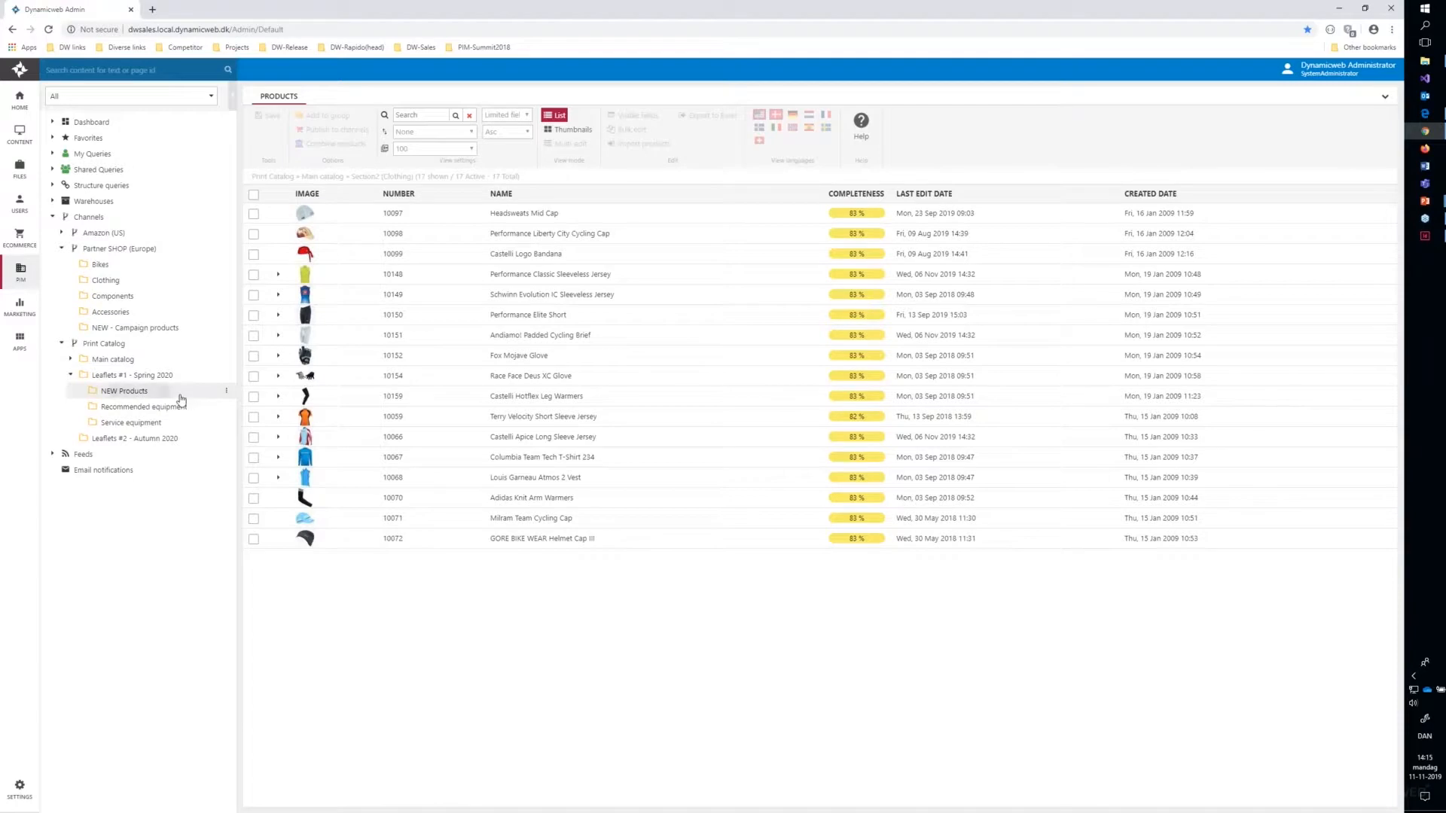
pyautogui.click(180, 407)
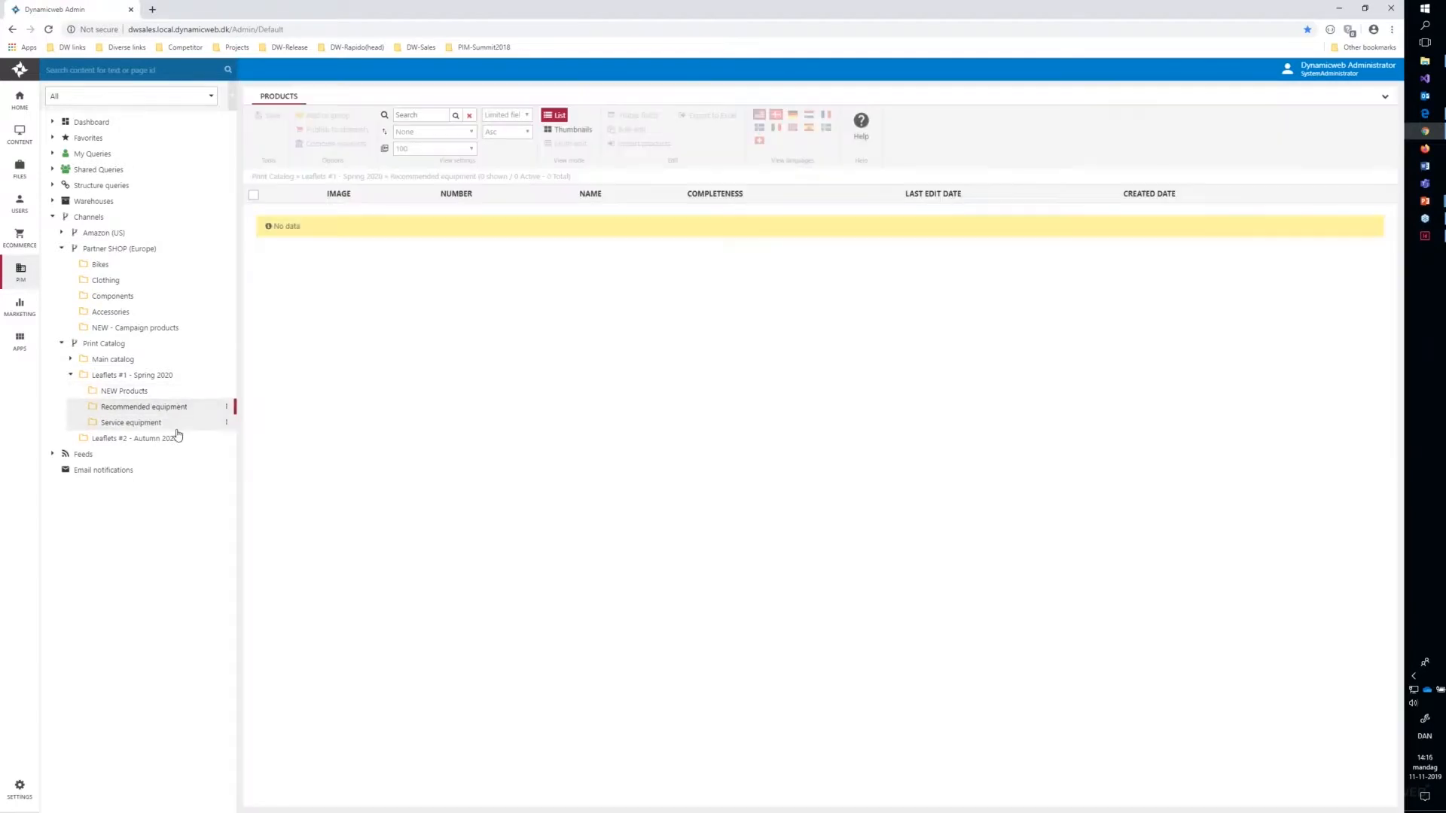
pyautogui.click(160, 424)
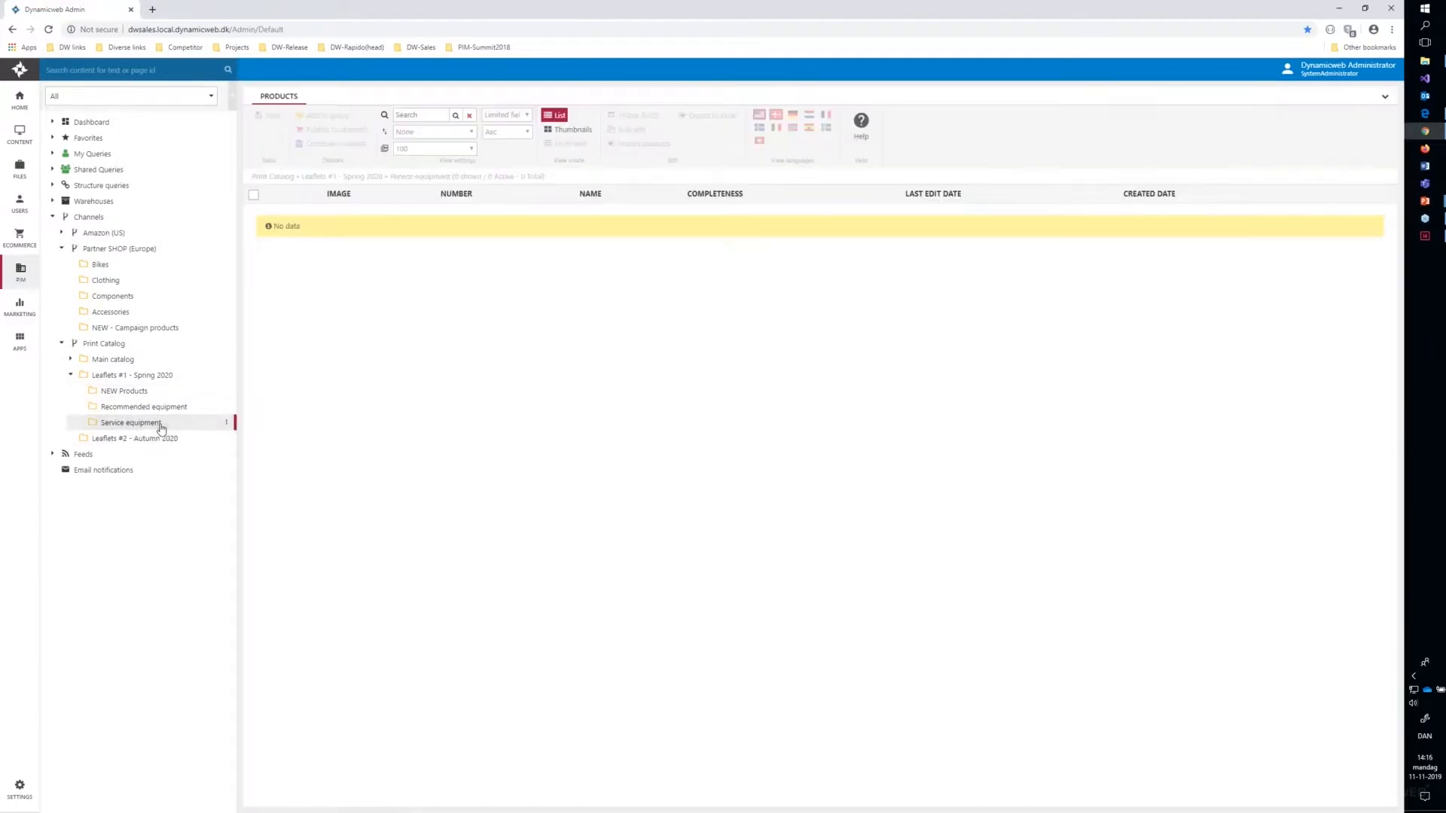
pyautogui.click(146, 393)
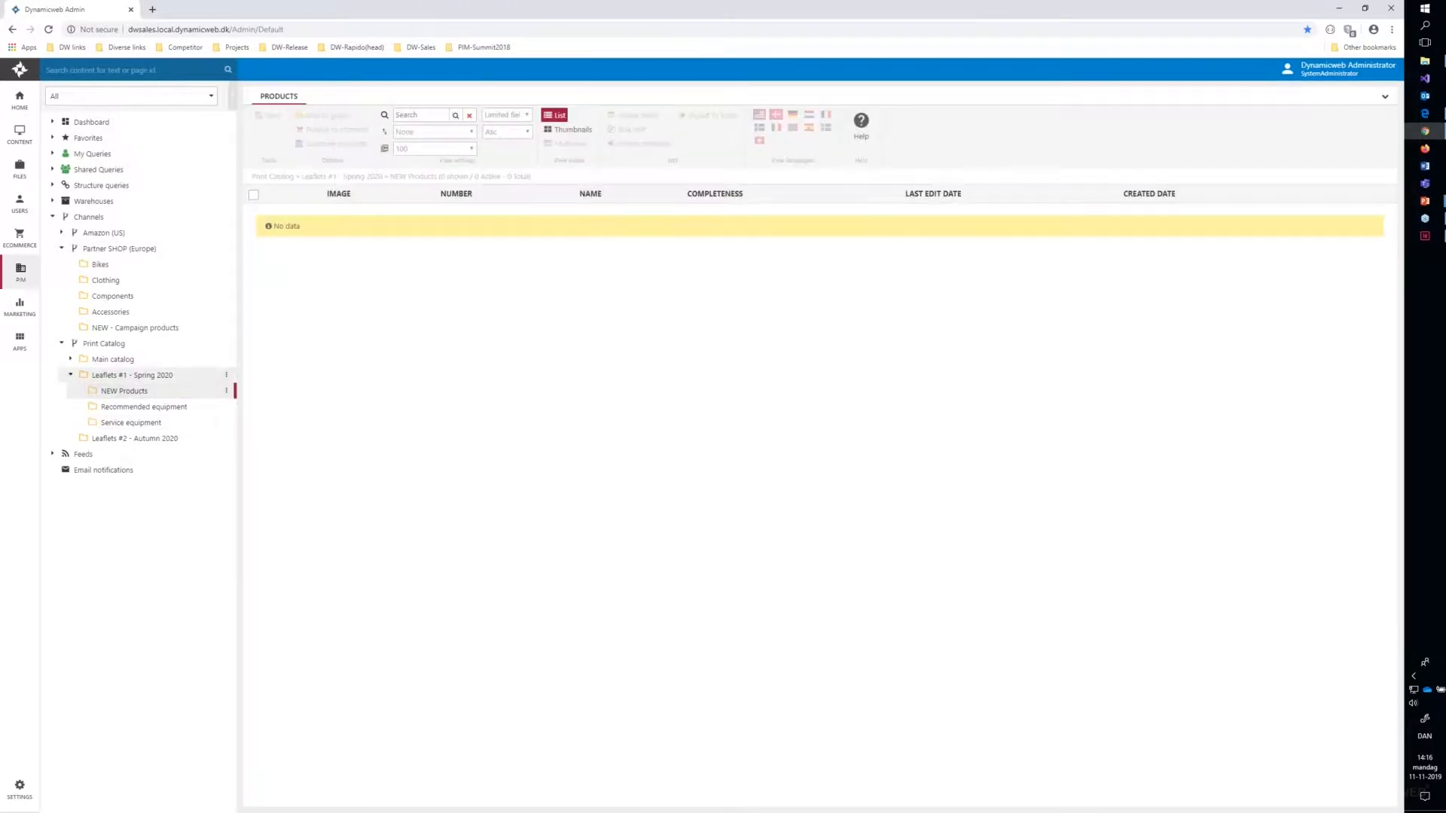
pyautogui.click(71, 375)
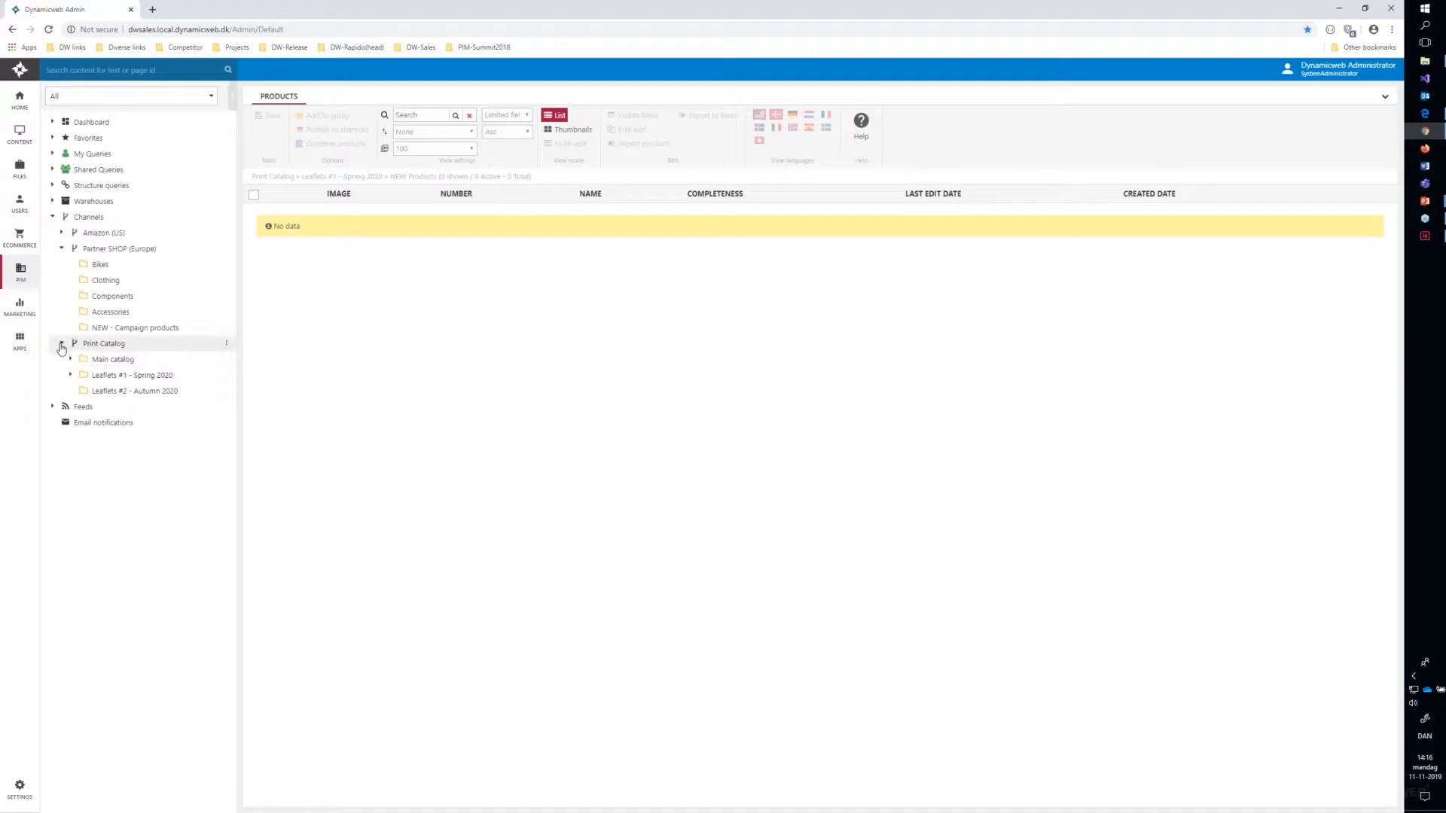
# Return to the PIM dashboard, open the products waiting for publishing and select all of them
pyautogui.click(20, 271)
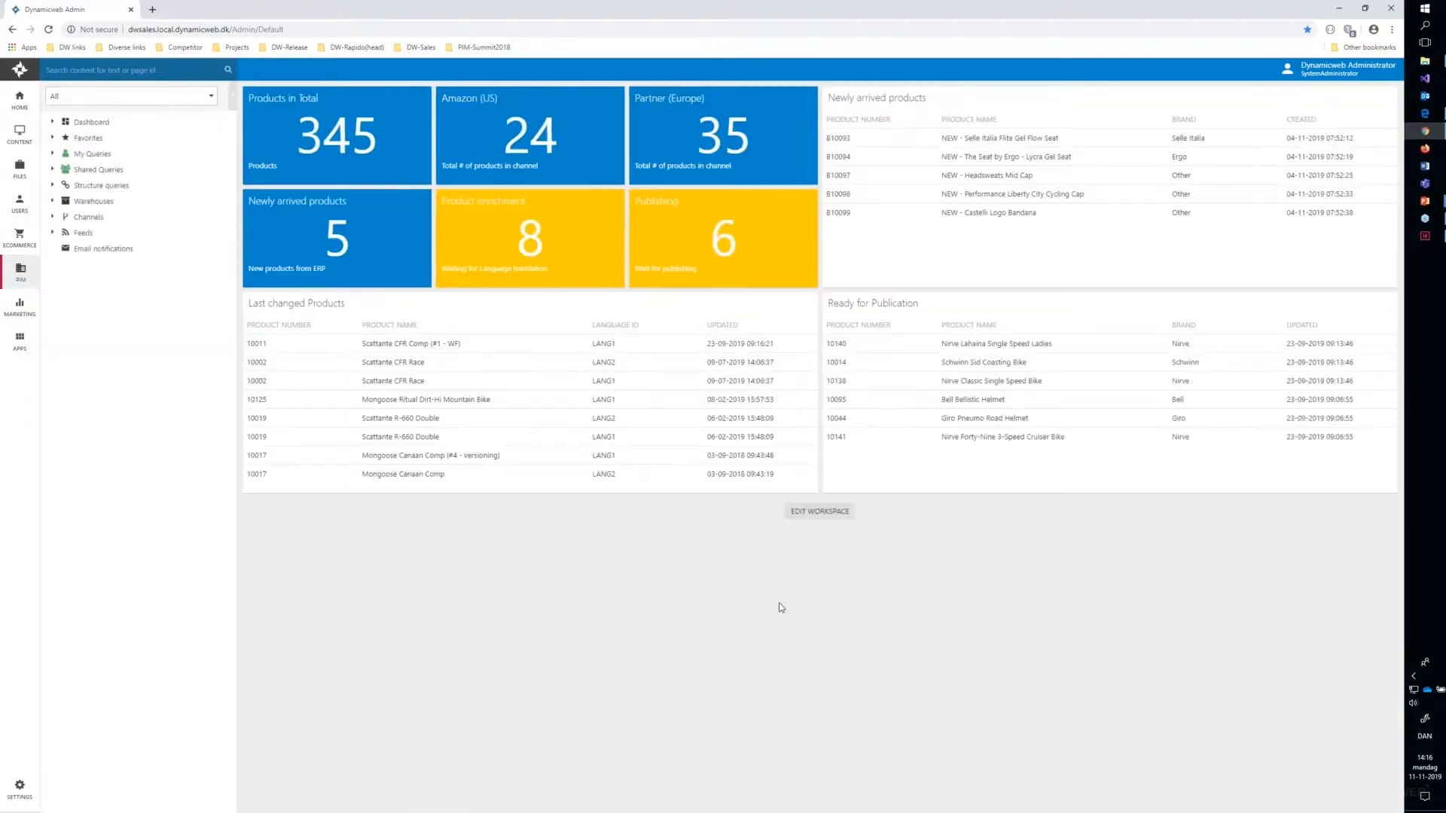
pyautogui.click(727, 248)
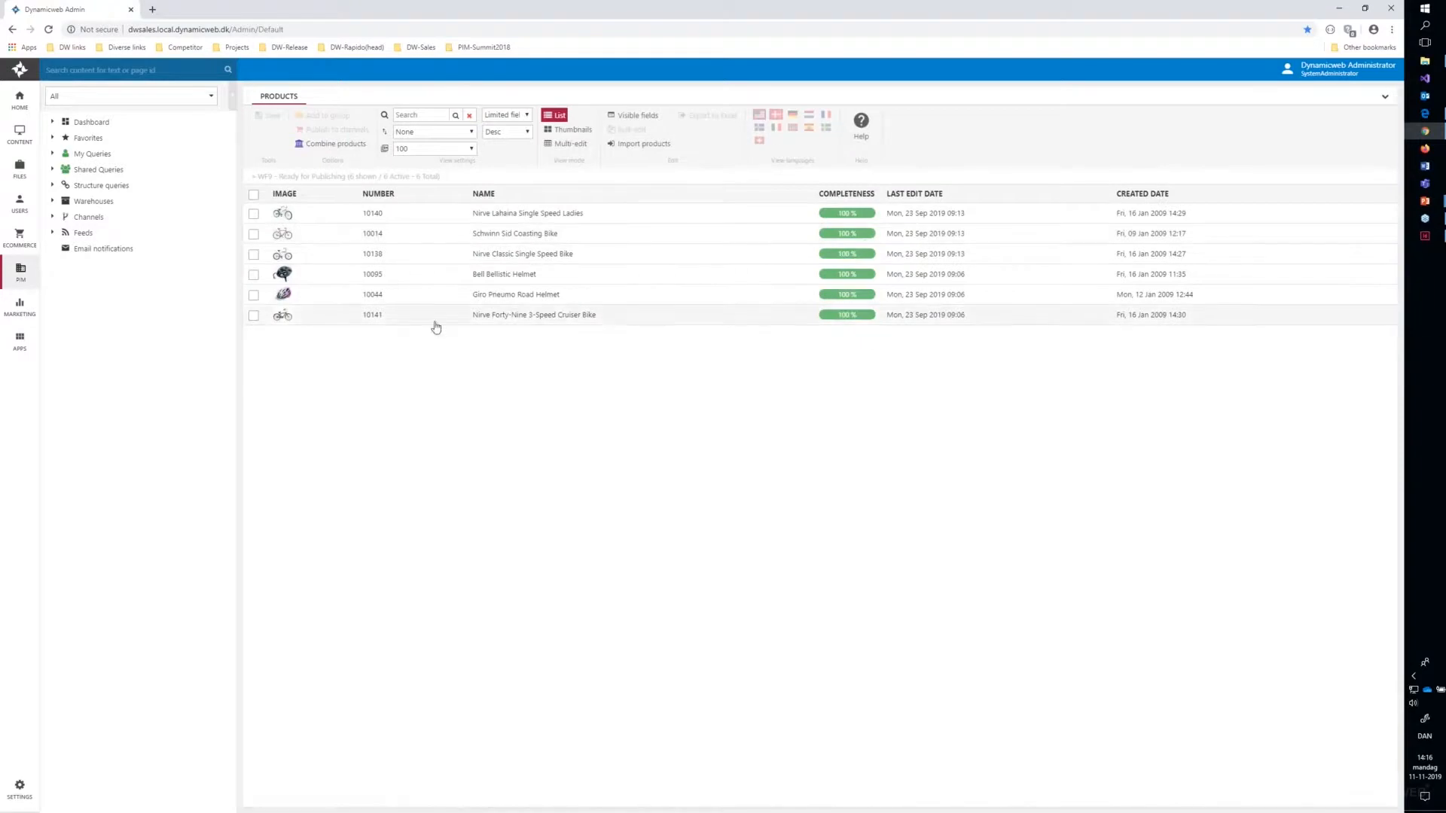
pyautogui.click(254, 195)
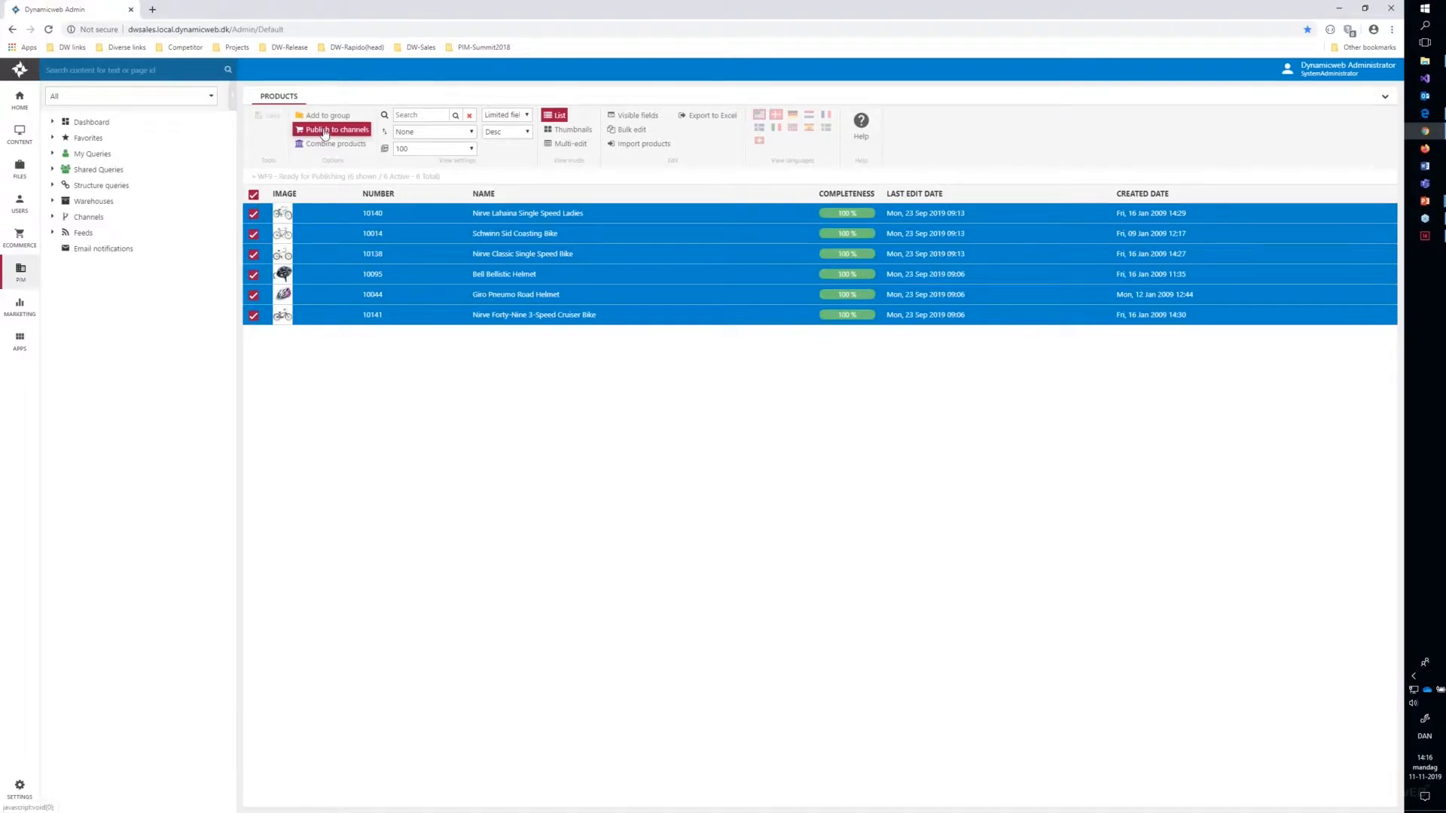
# Publish the selected products to NEW - Campaign products in Partner SHOP (Europe) and to NEW Products under Leaflets #1 - Spring 2020 in Print Catalog
pyautogui.click(325, 132)
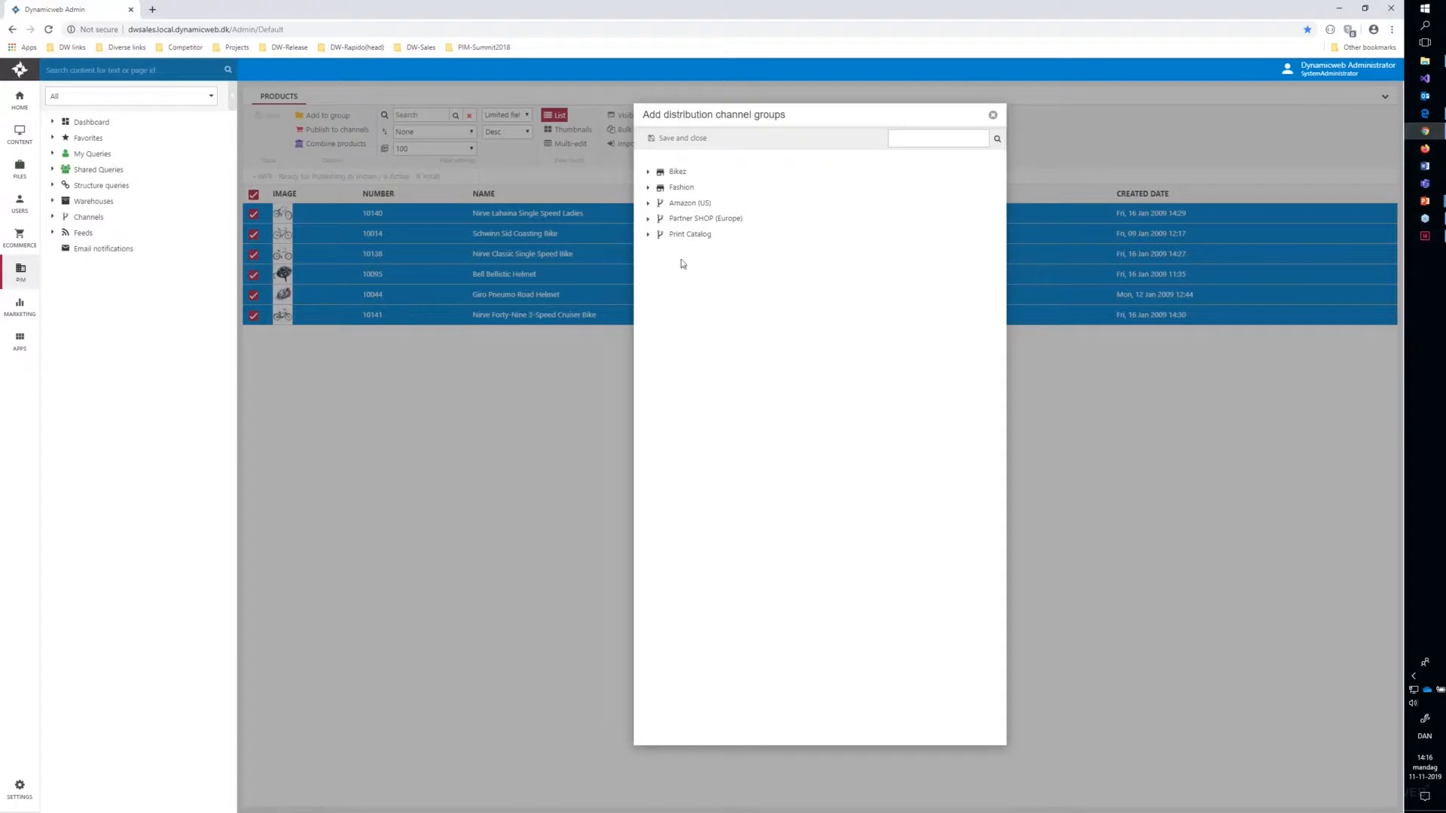
pyautogui.click(650, 221)
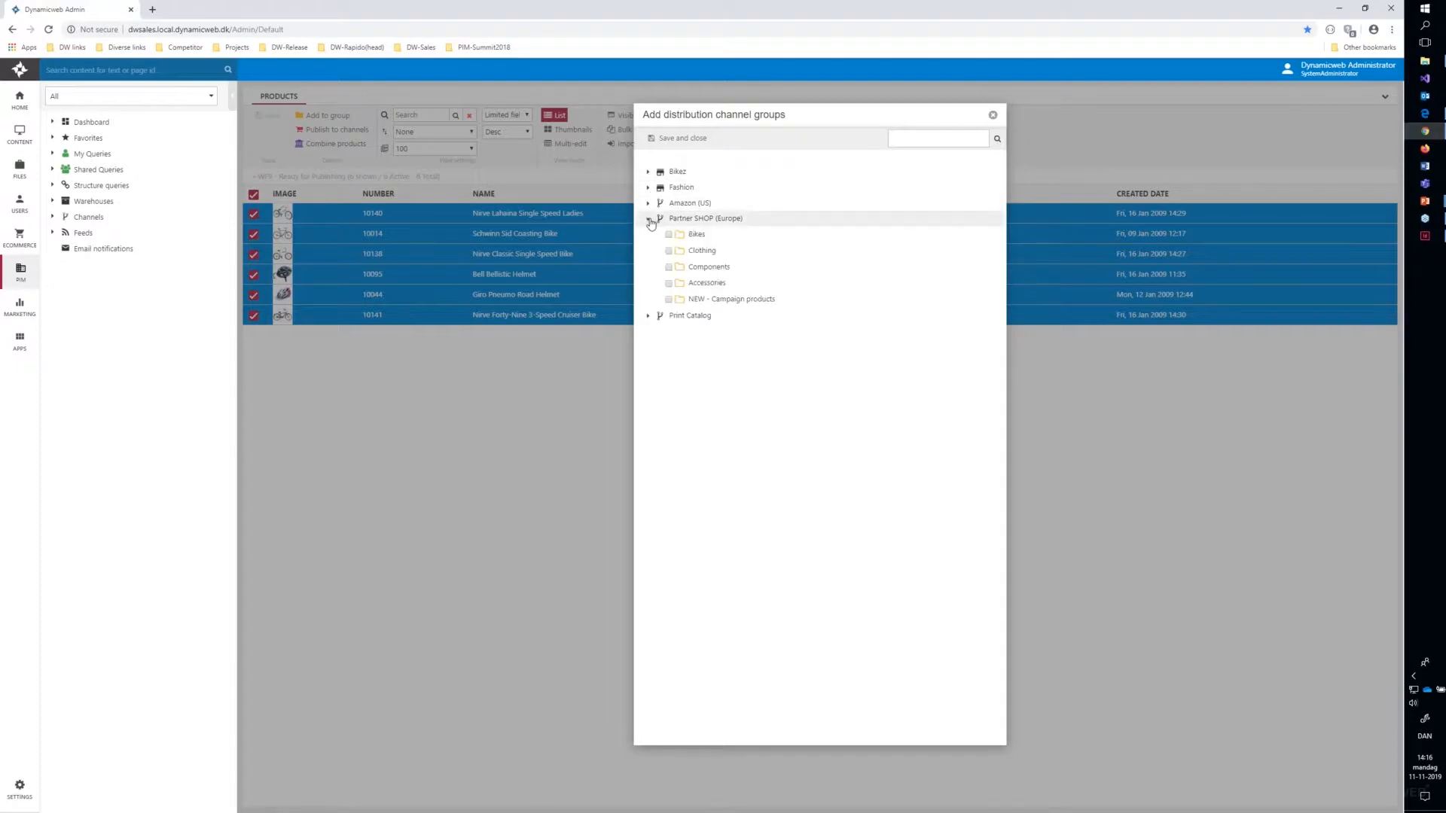
pyautogui.click(668, 299)
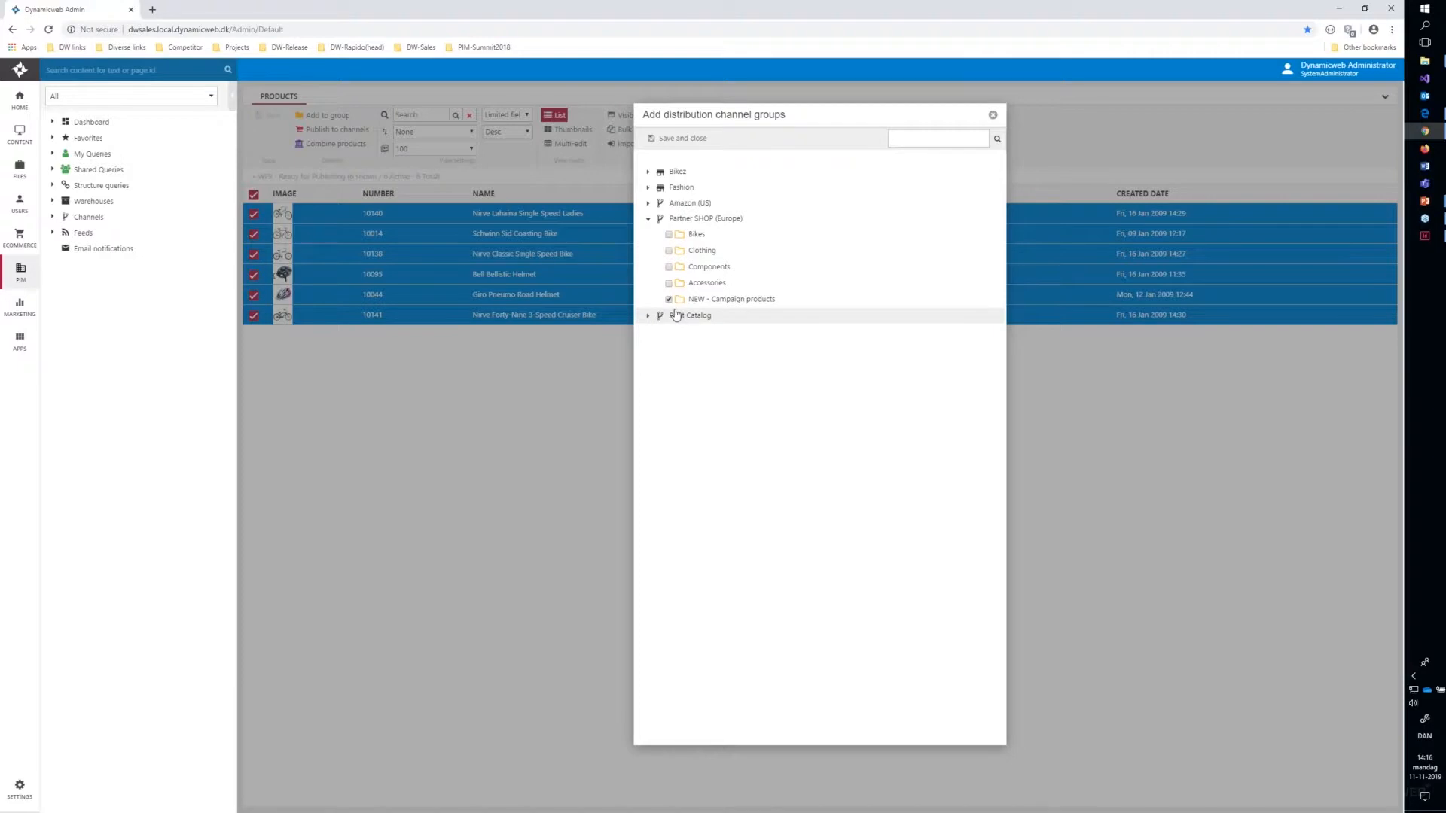
pyautogui.click(648, 316)
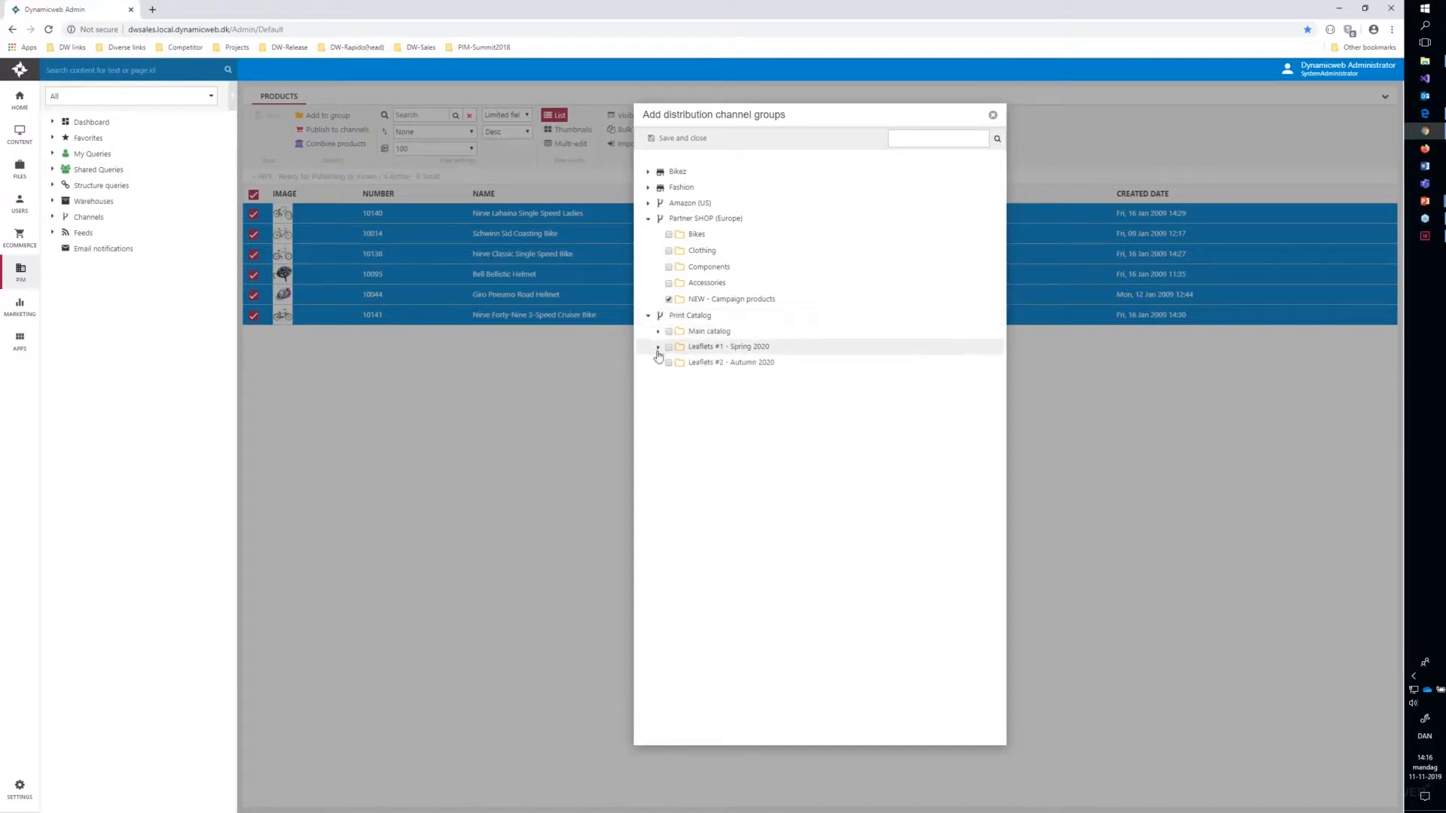
pyautogui.click(658, 348)
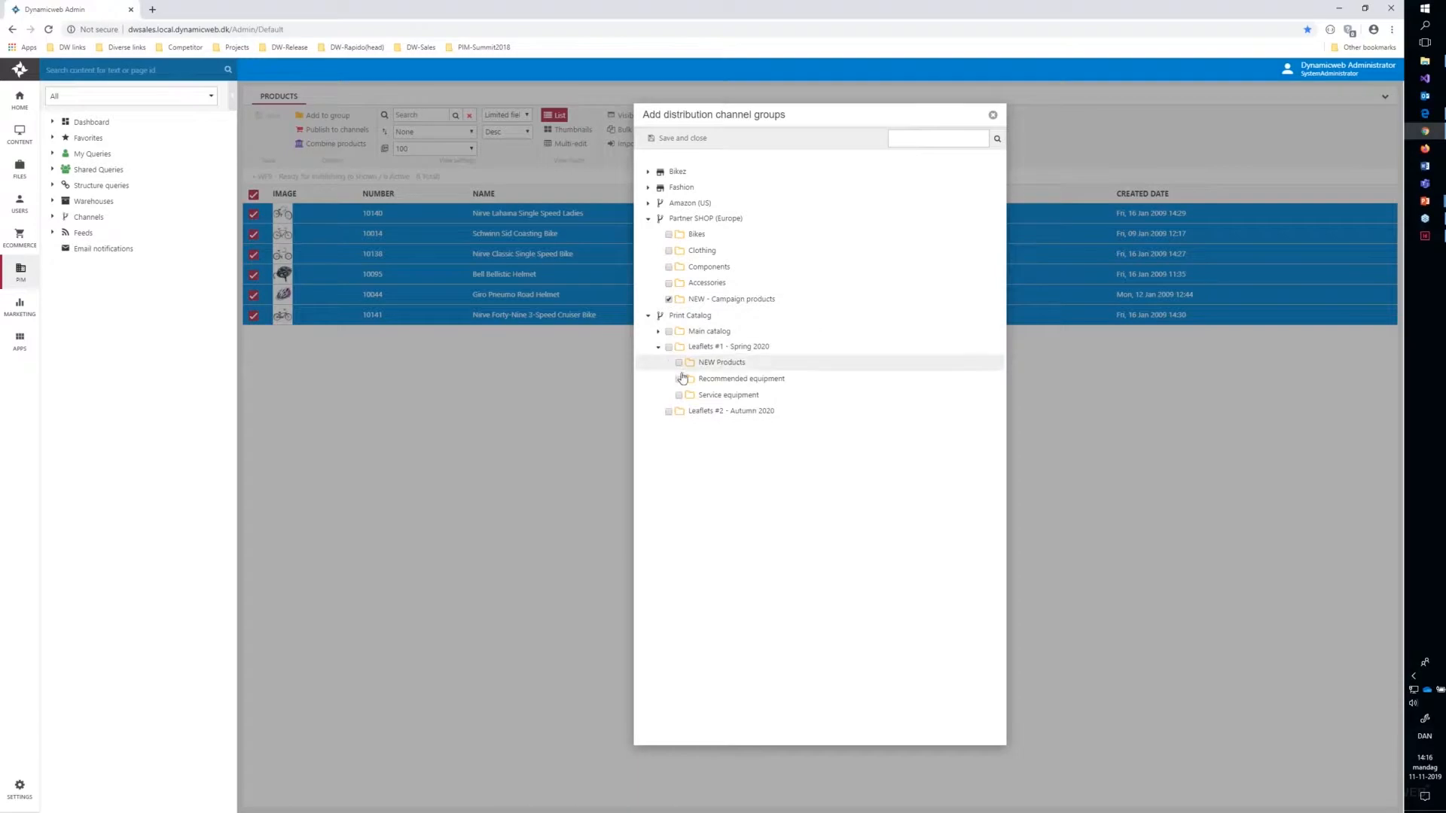
pyautogui.click(679, 363)
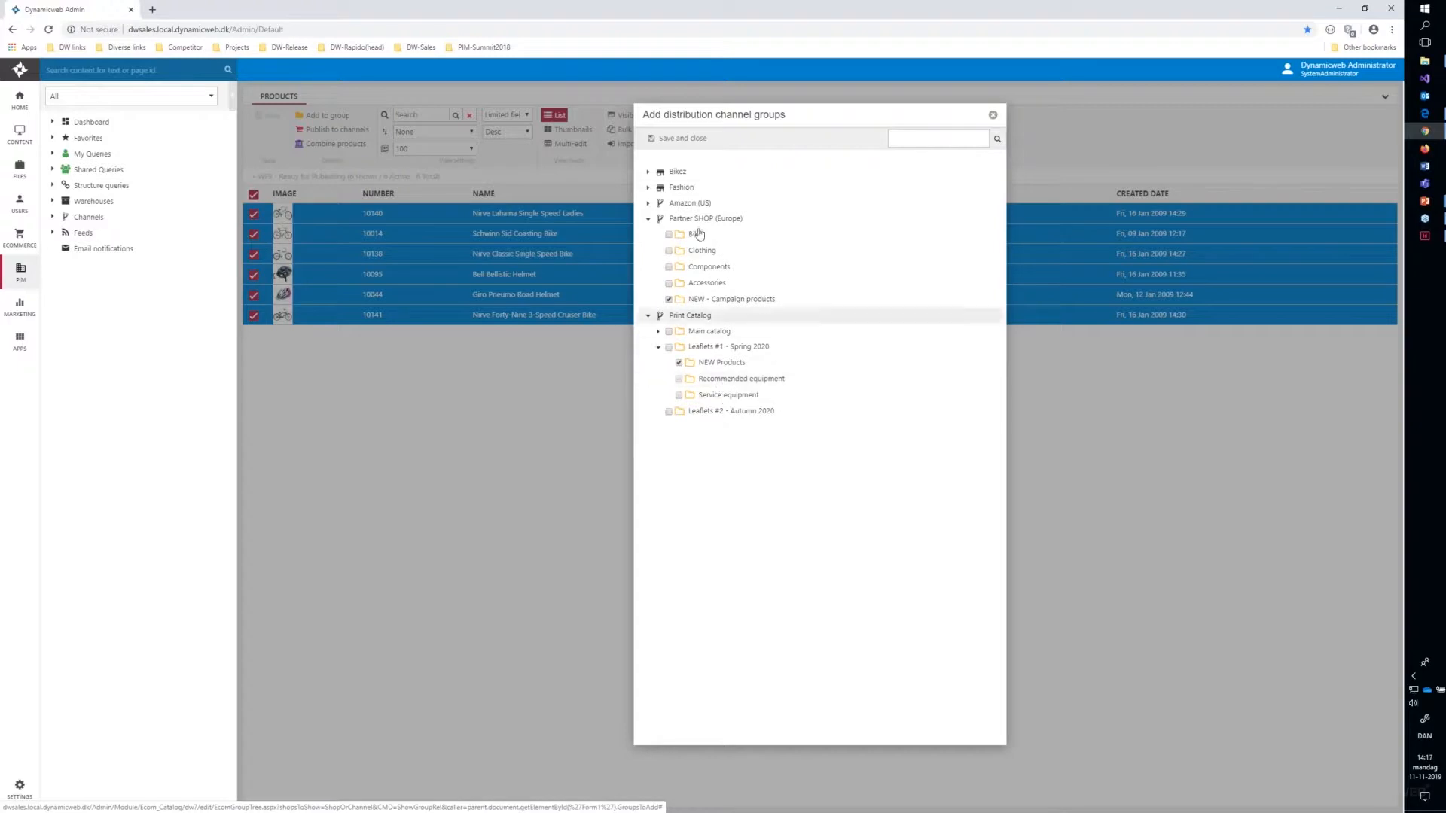
pyautogui.click(681, 139)
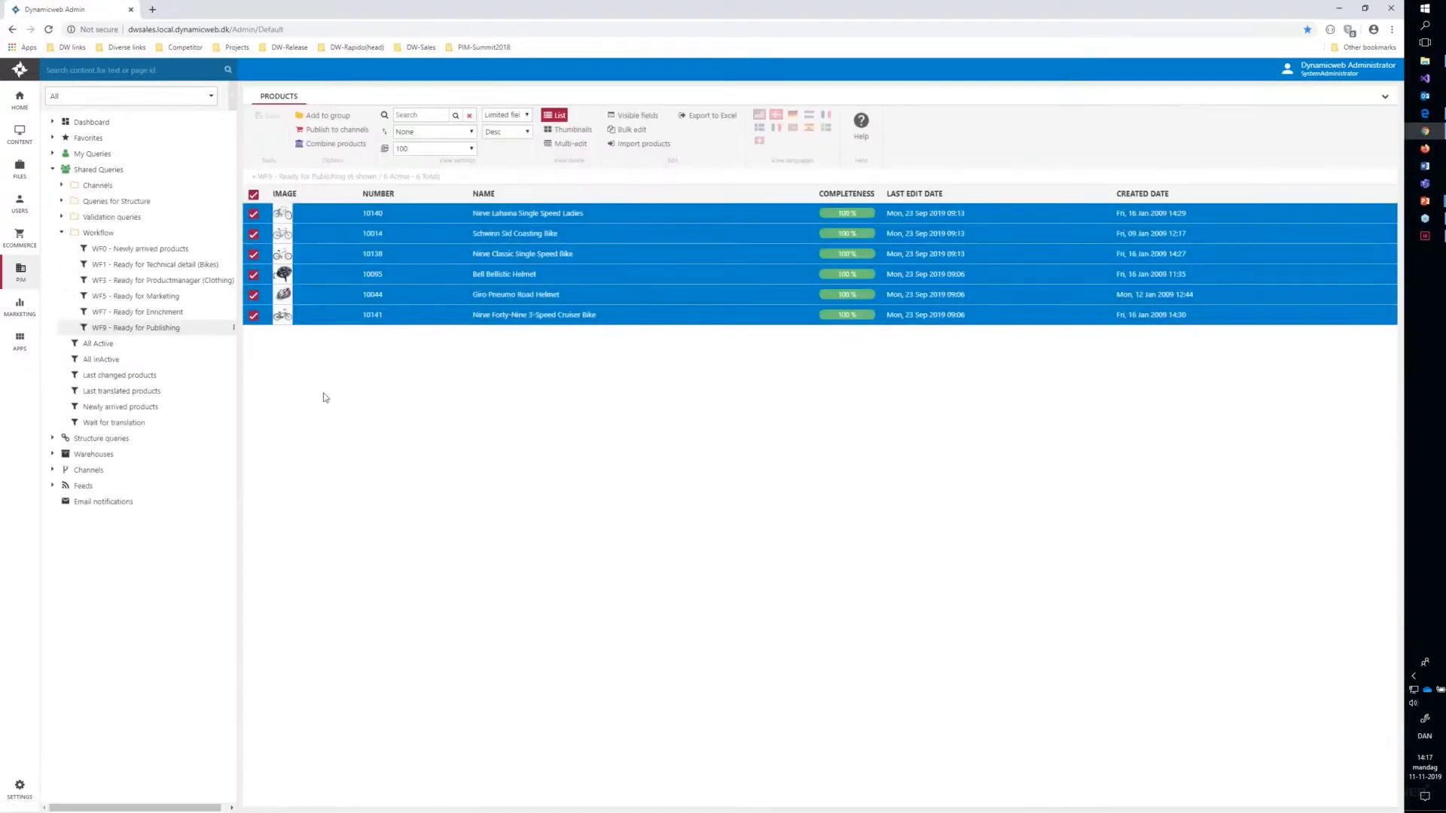
# Check the published products in Partner SHOP (Europe)'s NEW - Campaign products group and in Leaflets #1 - Spring 2020's NEW Products group
pyautogui.click(52, 470)
pyautogui.click(62, 502)
pyautogui.click(102, 581)
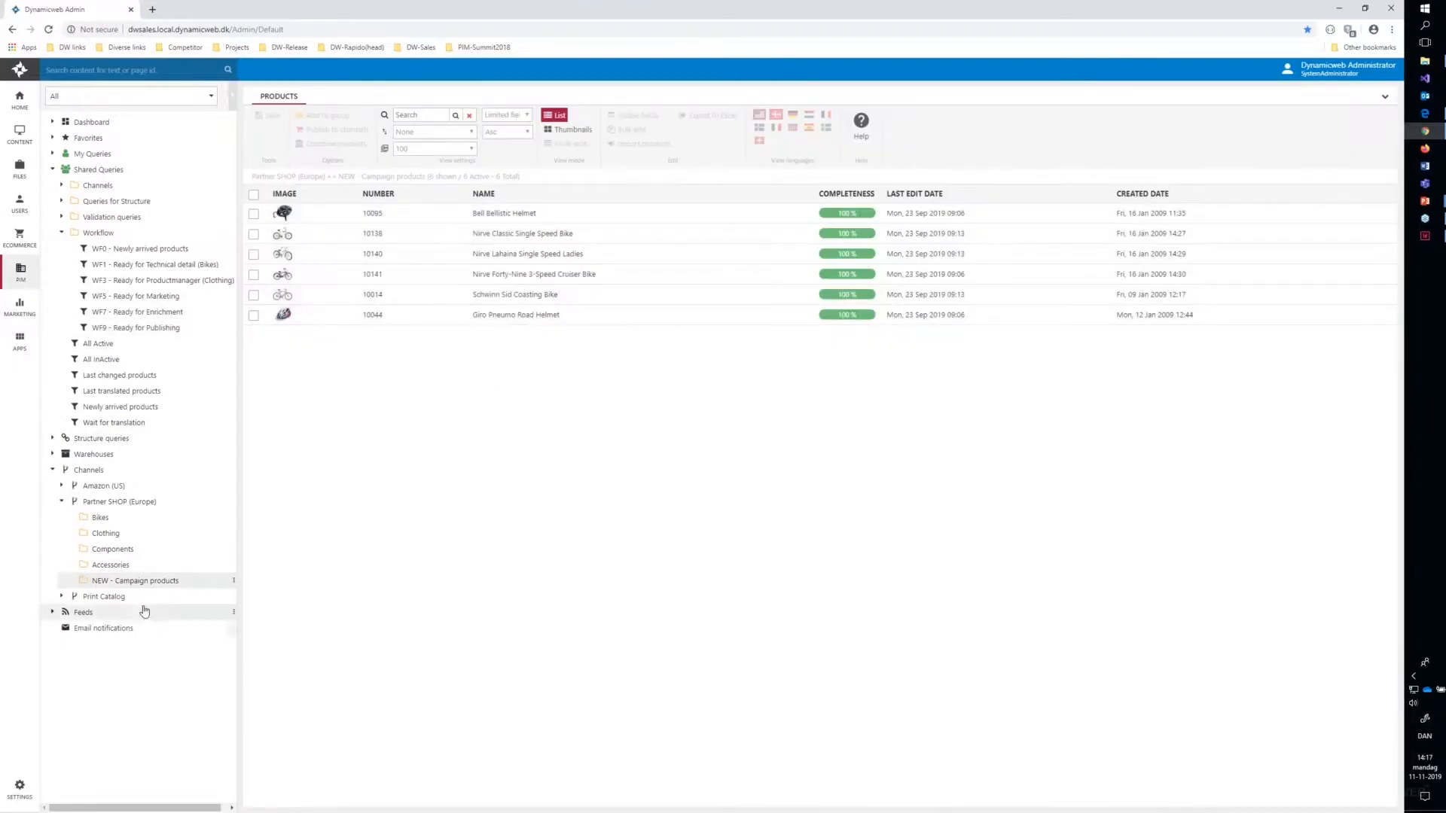
pyautogui.click(105, 596)
pyautogui.click(89, 627)
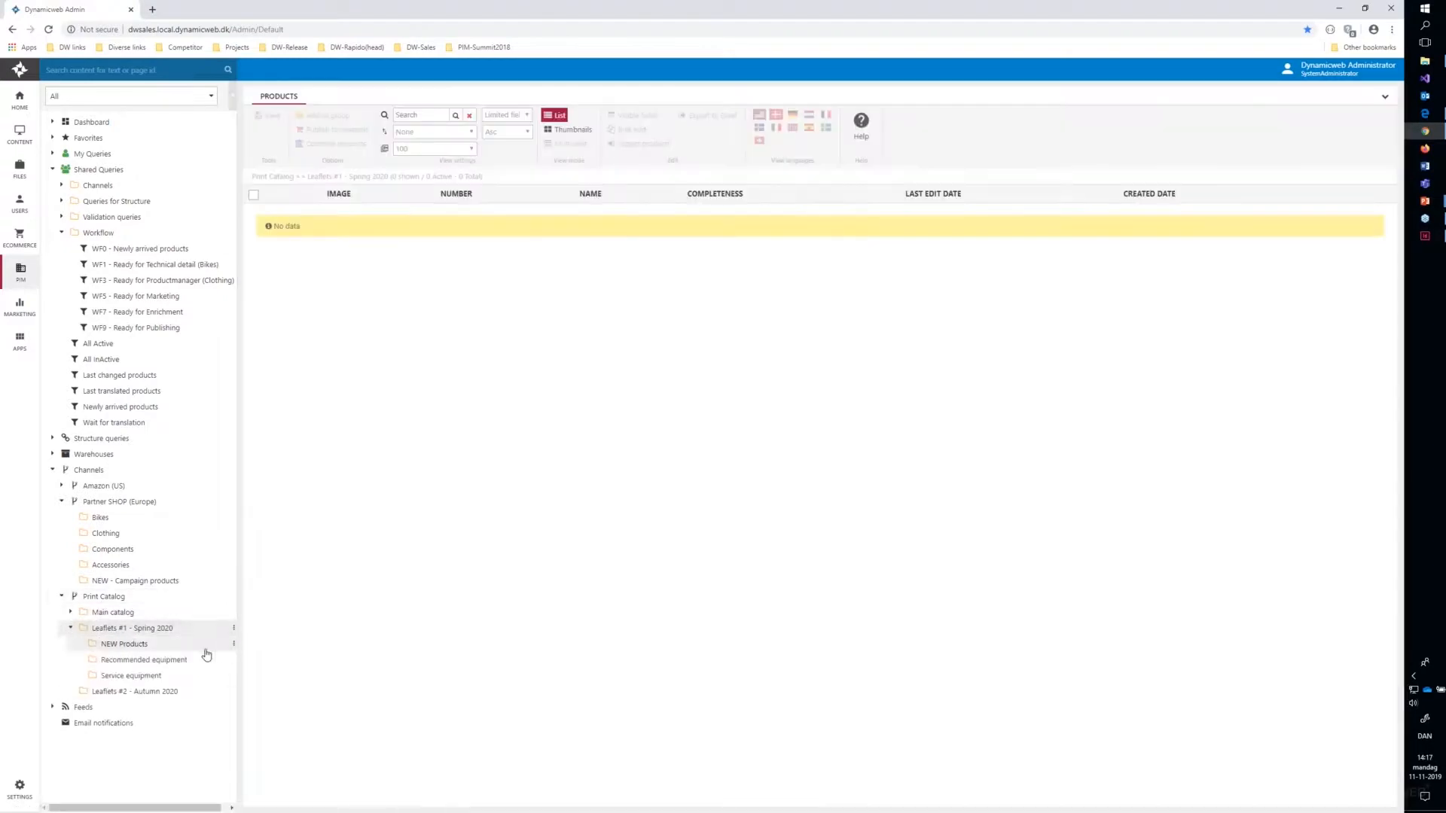
pyautogui.click(141, 645)
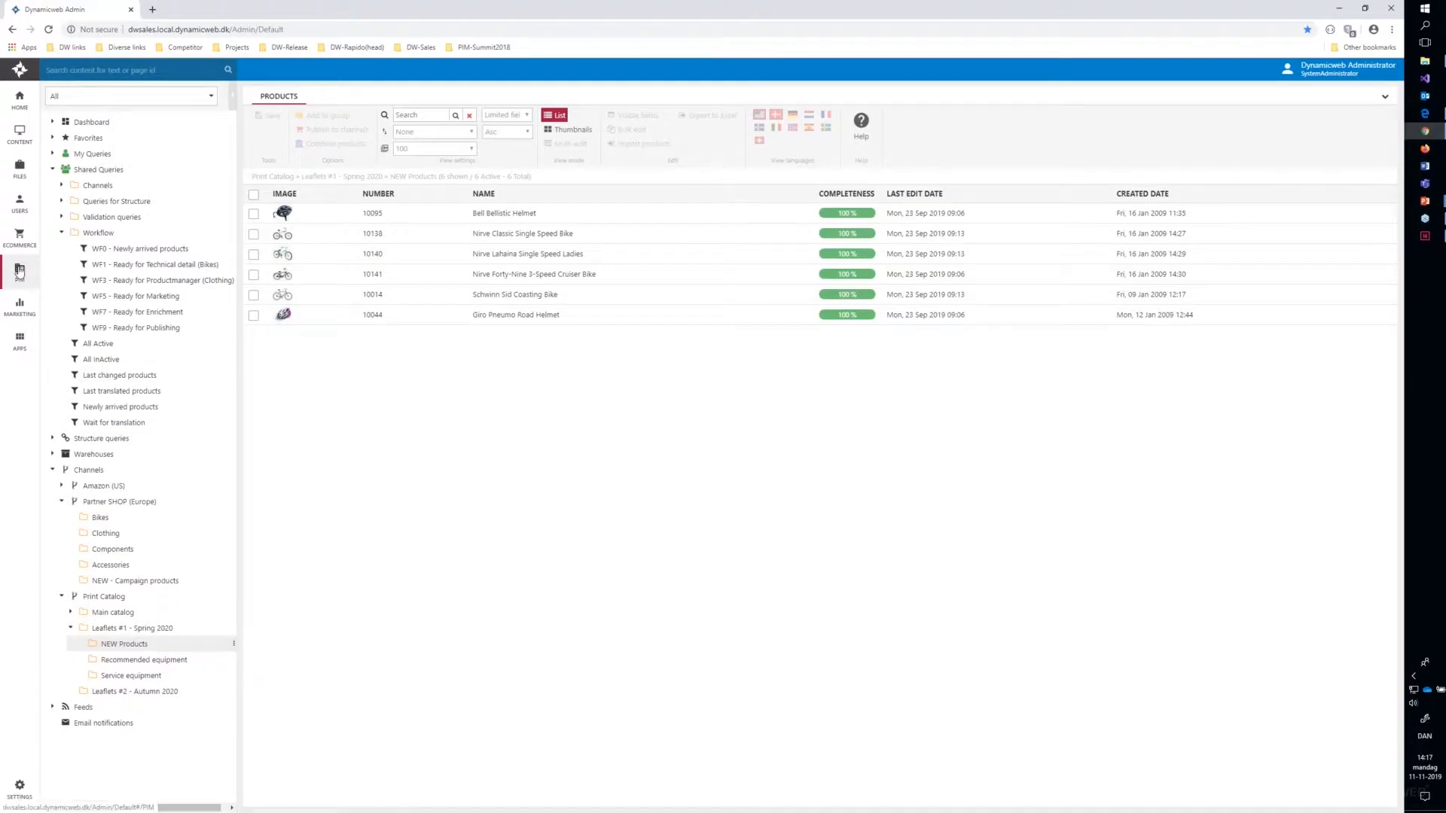
# Return to the PIM dashboard, then open the External - Partner feeds (Json) feed and review its query, context, format and field settings
pyautogui.click(20, 272)
pyautogui.click(20, 272)
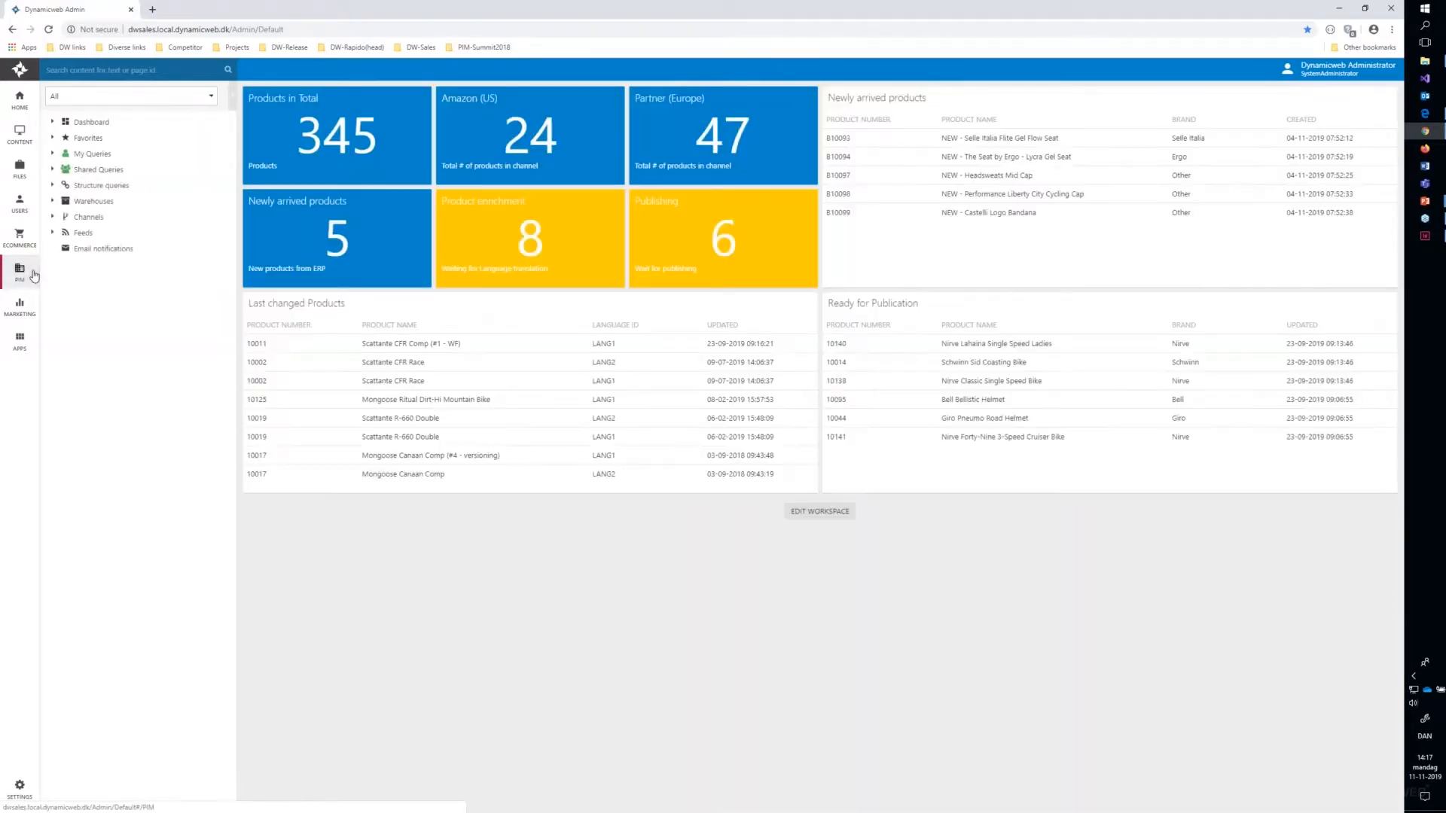
pyautogui.click(53, 233)
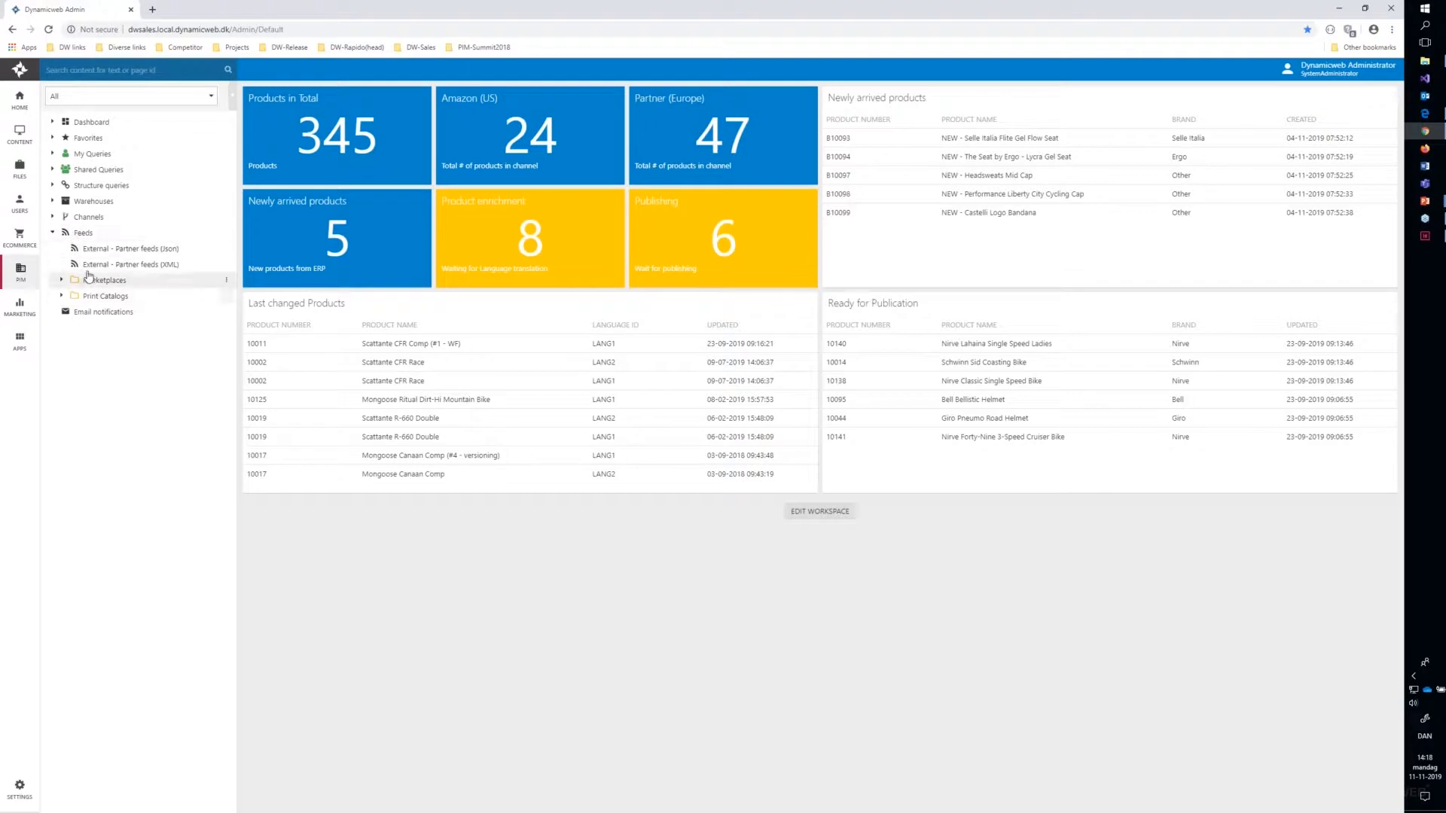
pyautogui.click(172, 251)
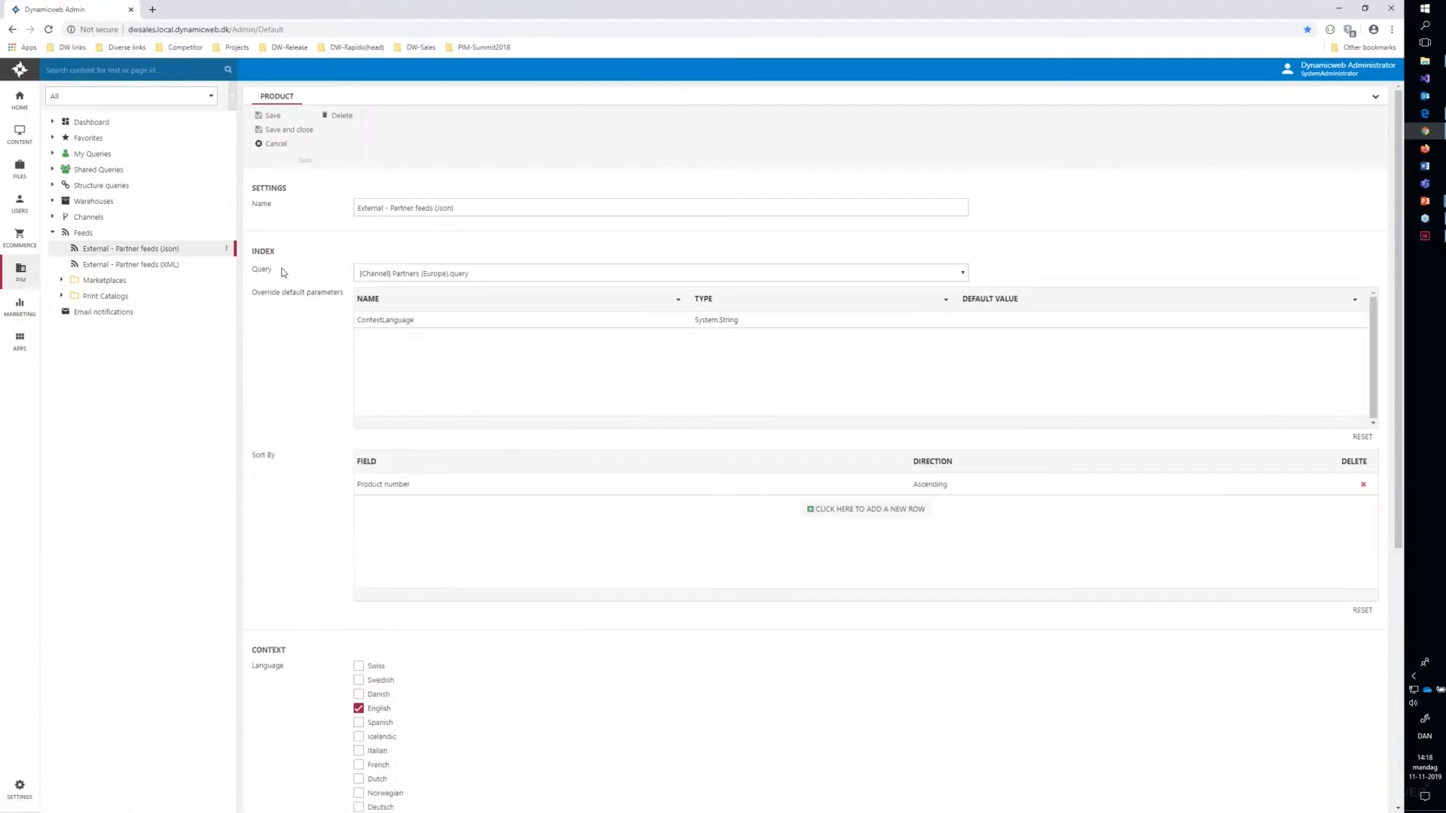
pyautogui.scroll(-3, 283, 273)
pyautogui.scroll(-8, 283, 273)
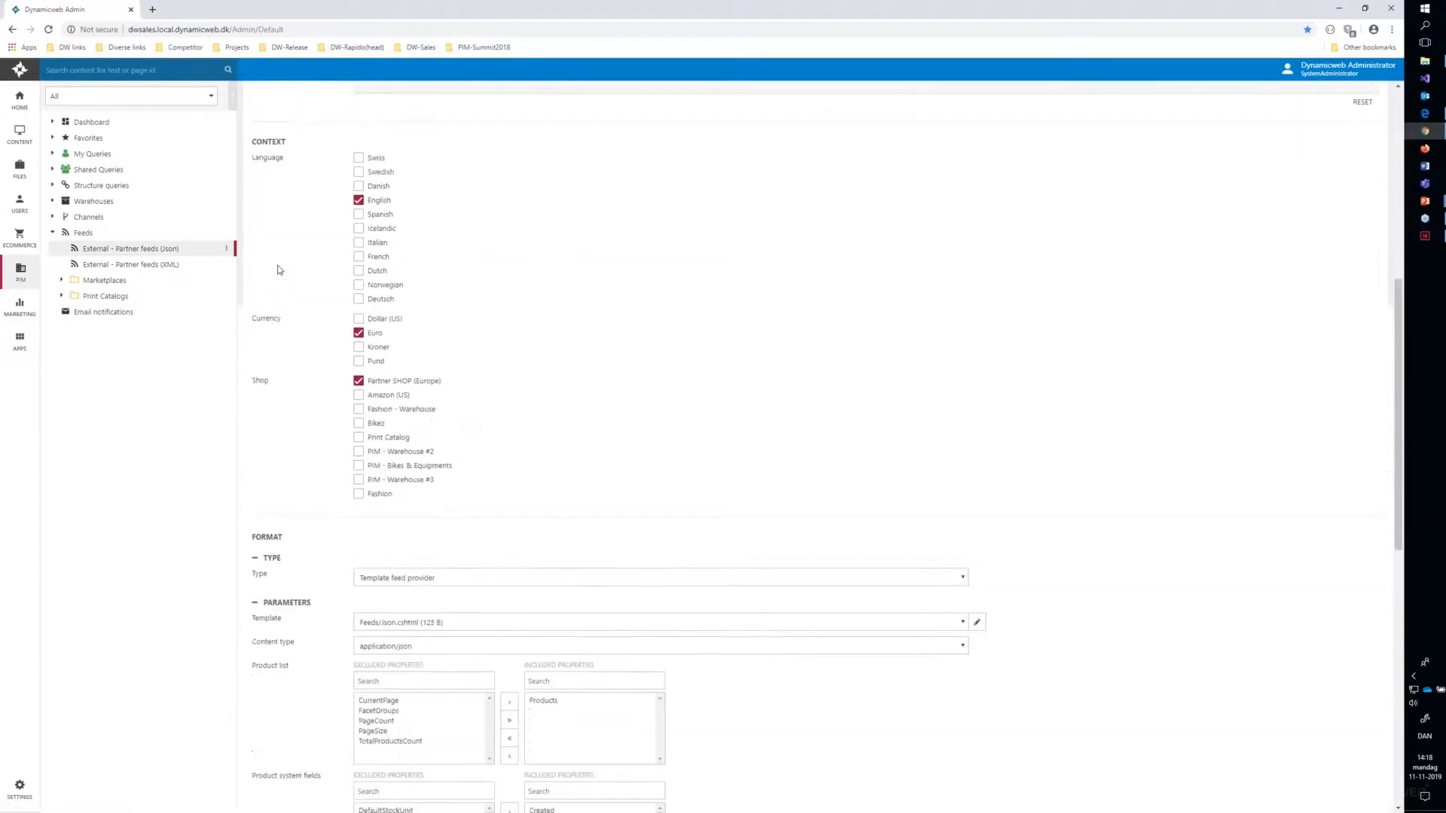
pyautogui.scroll(-6, 277, 269)
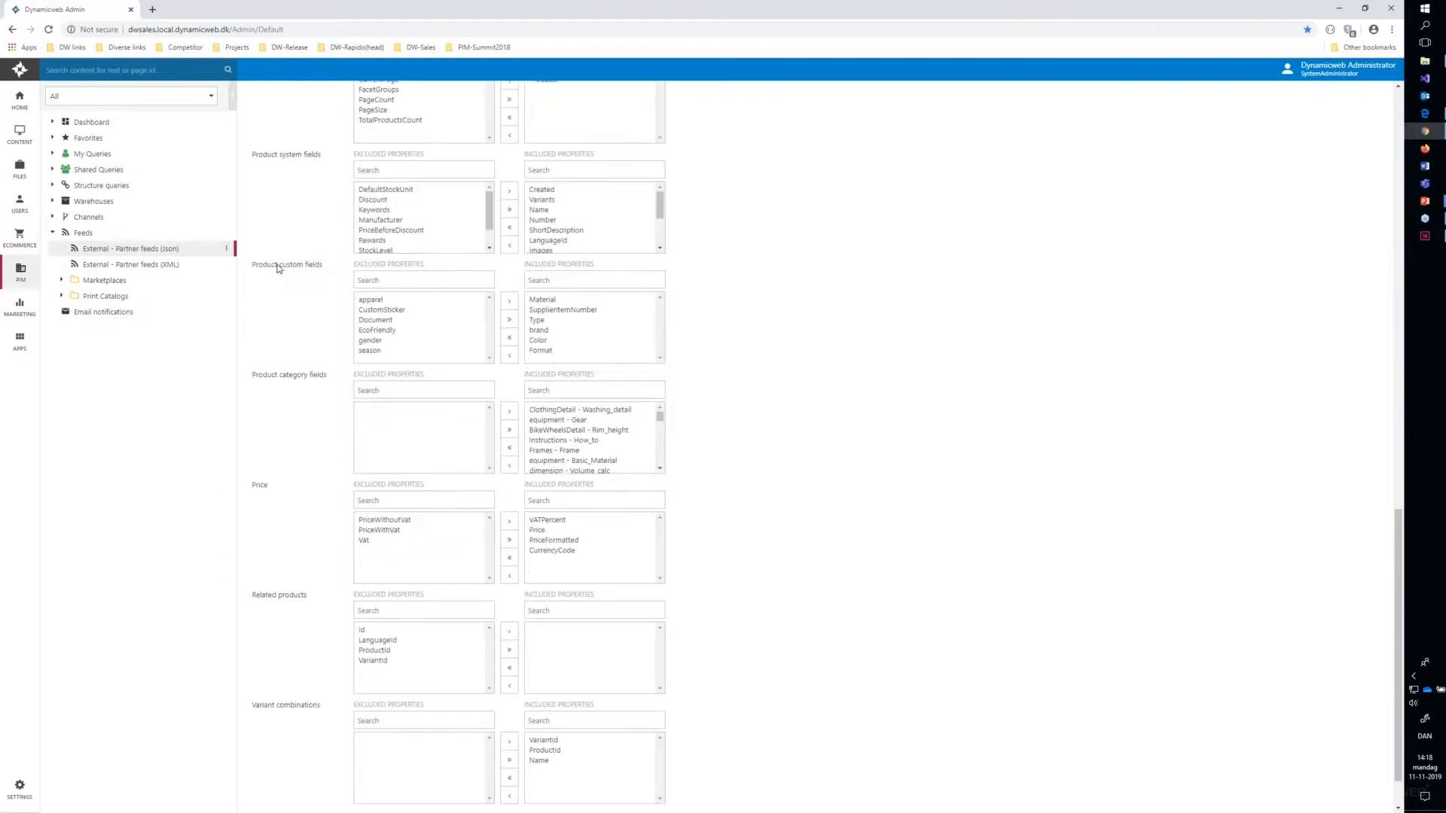
pyautogui.scroll(3, 278, 268)
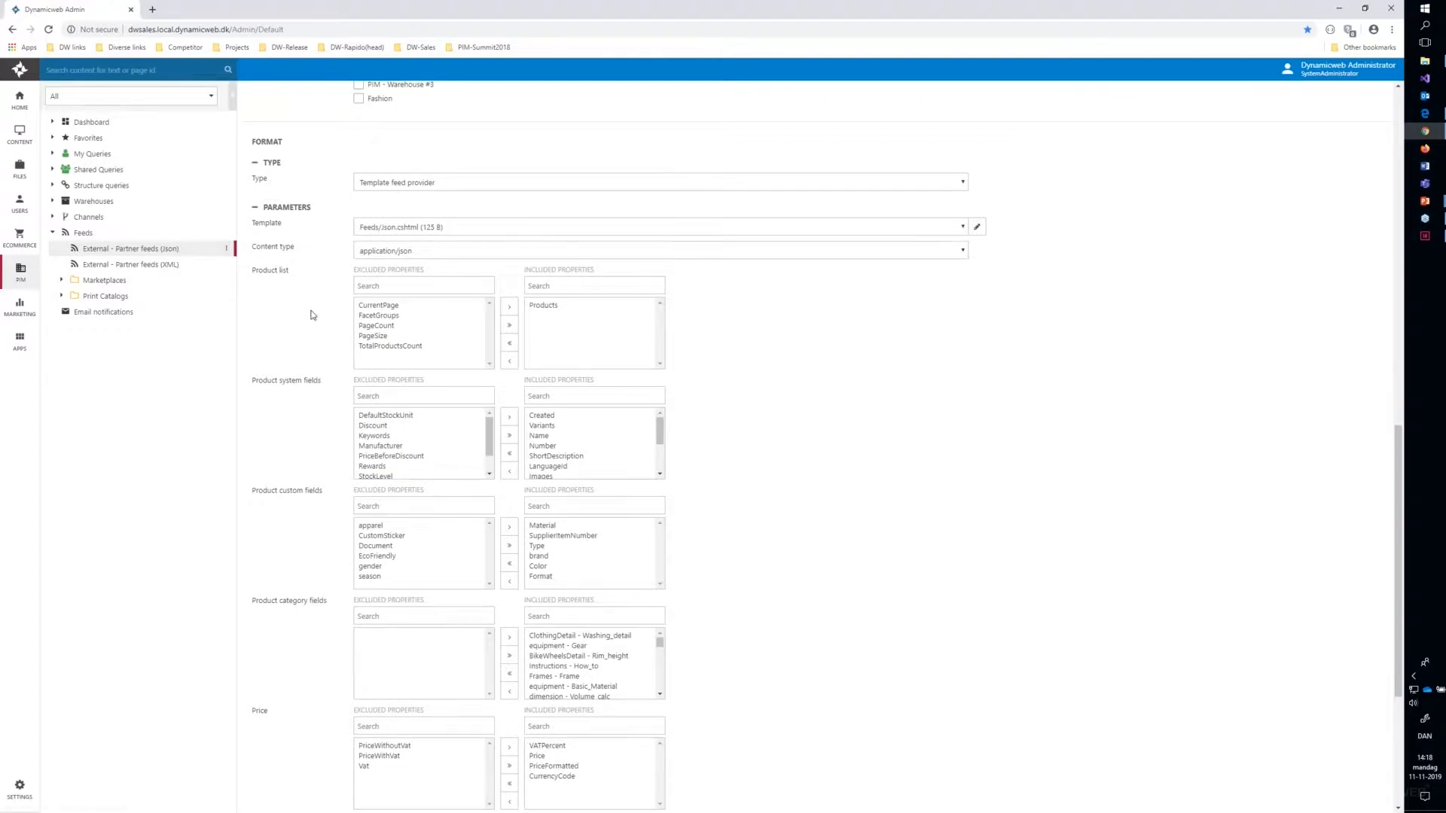
# Open the JSON feed's API output for English - Euro - Partner SHOP (Europe) and review its product data
pyautogui.scroll(-4, 729, 404)
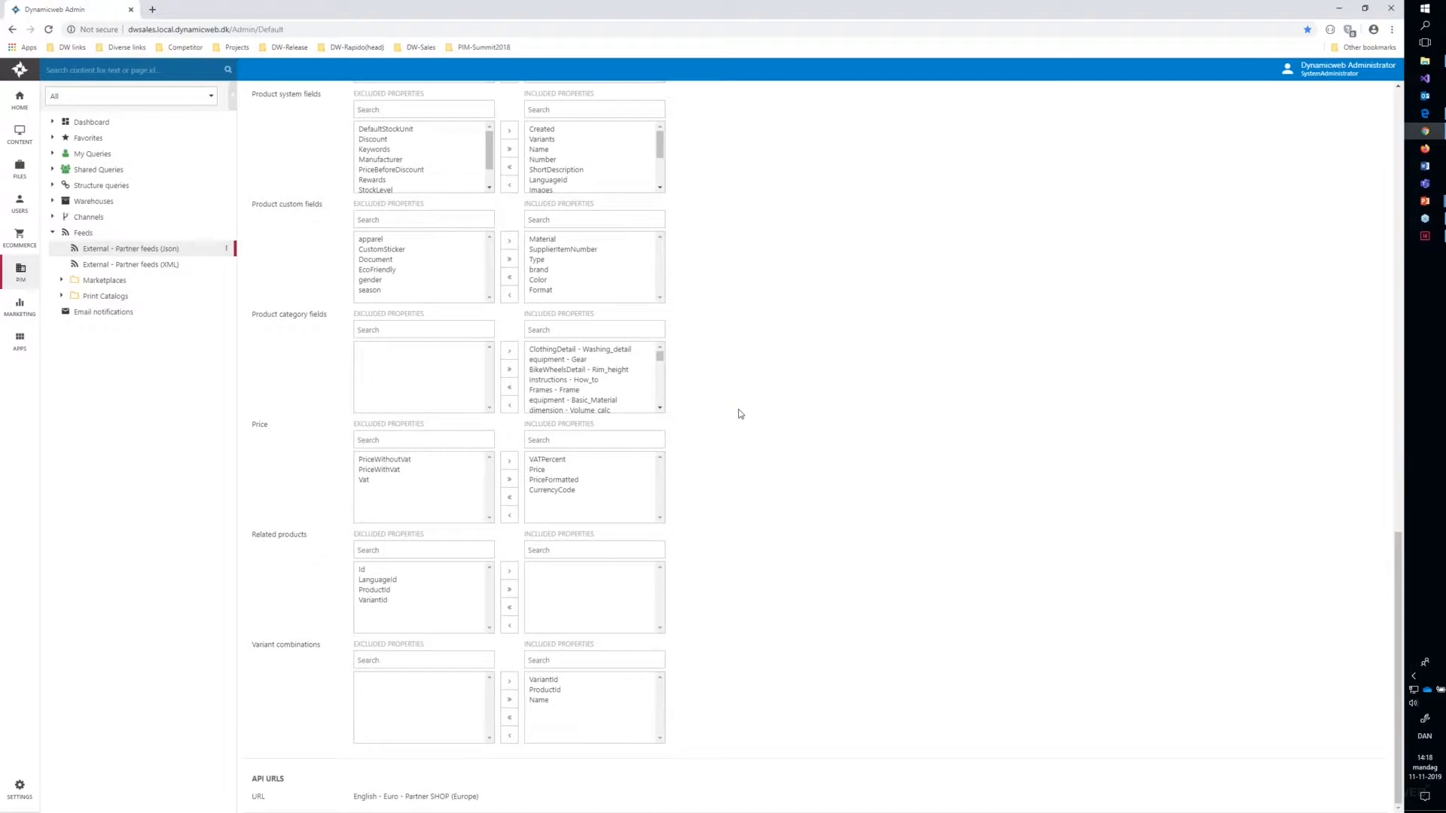
pyautogui.click(449, 799)
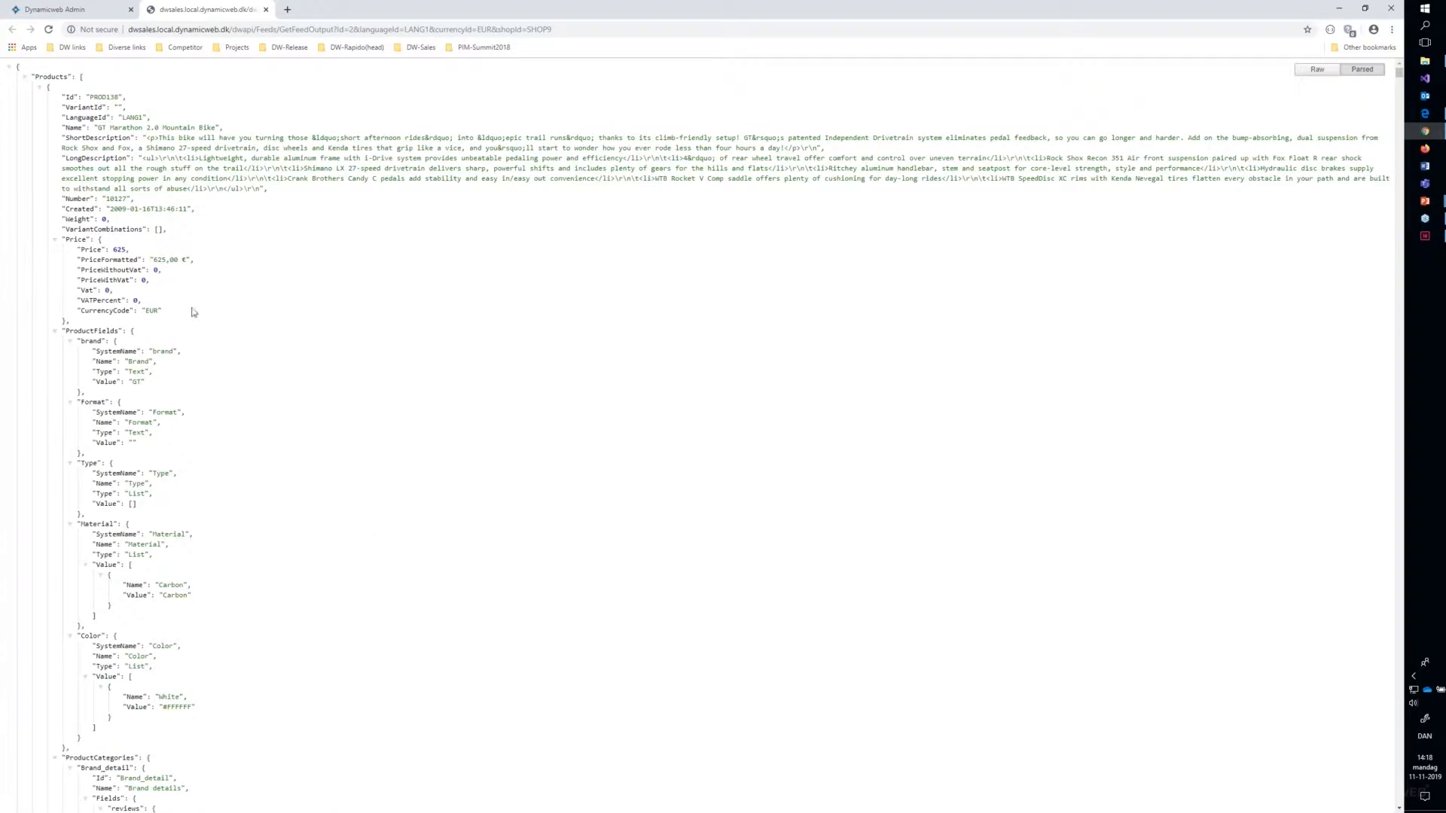
pyautogui.scroll(-15, 226, 285)
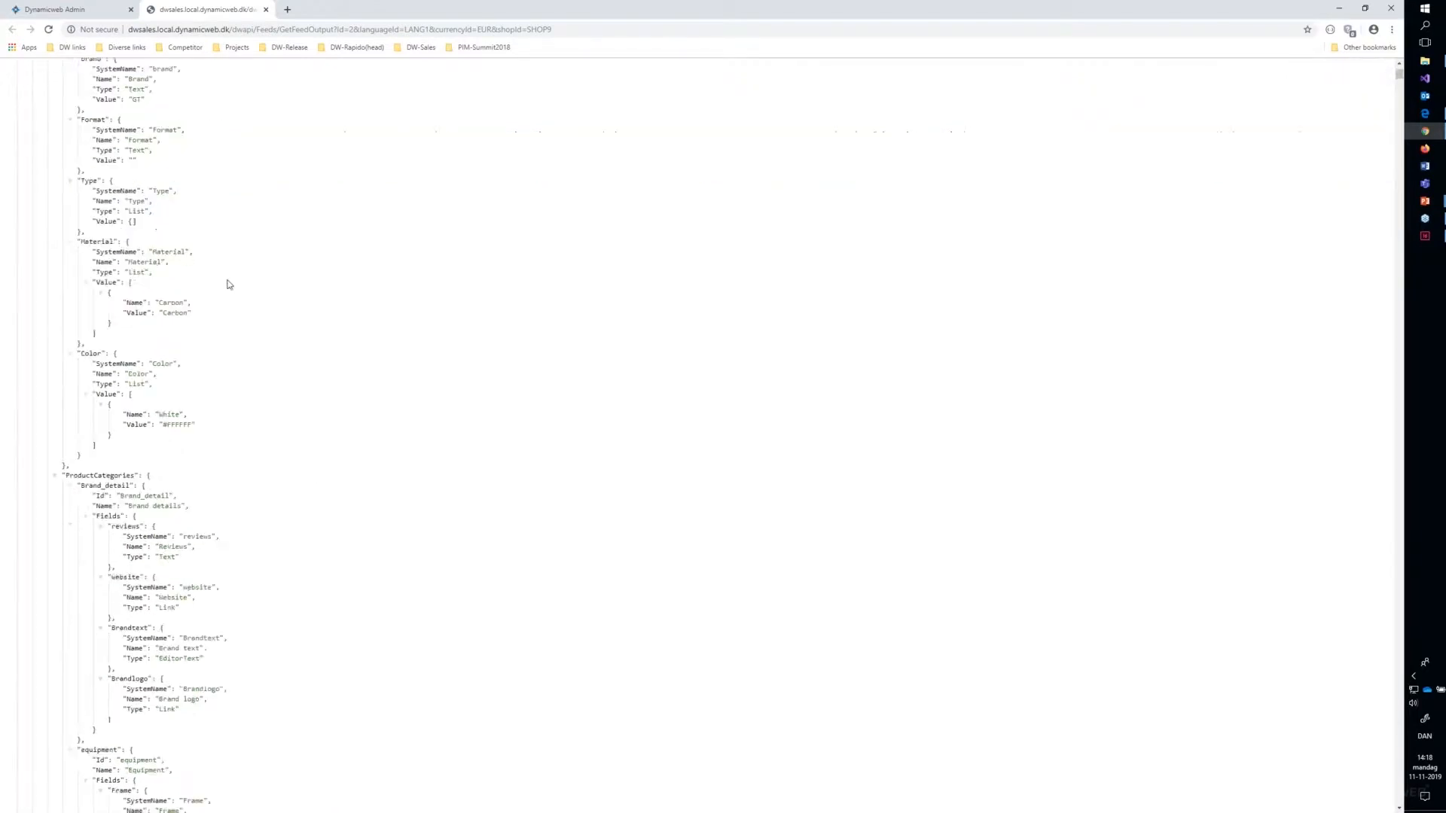
pyautogui.scroll(-9, 231, 287)
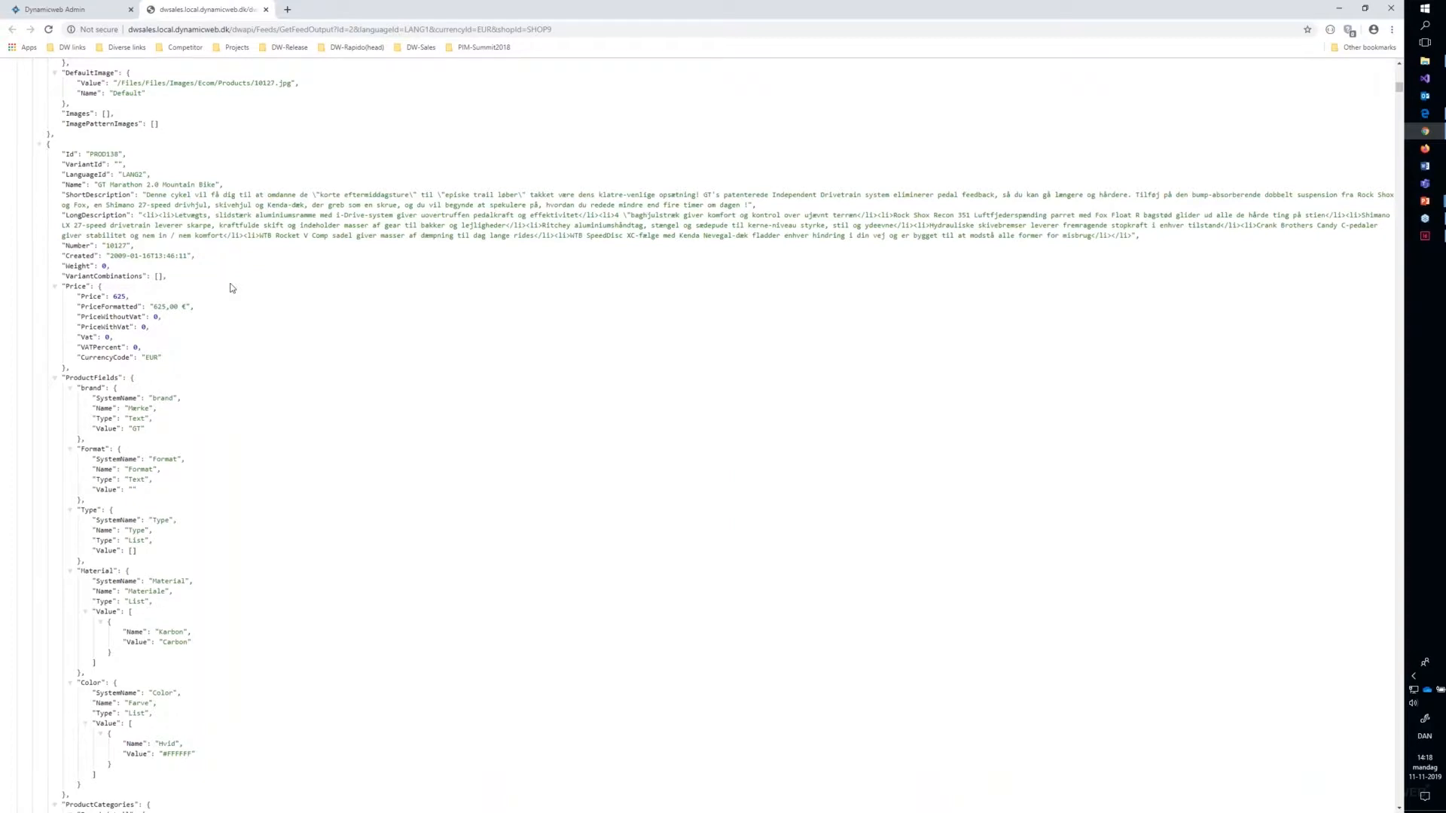
pyautogui.scroll(9, 231, 288)
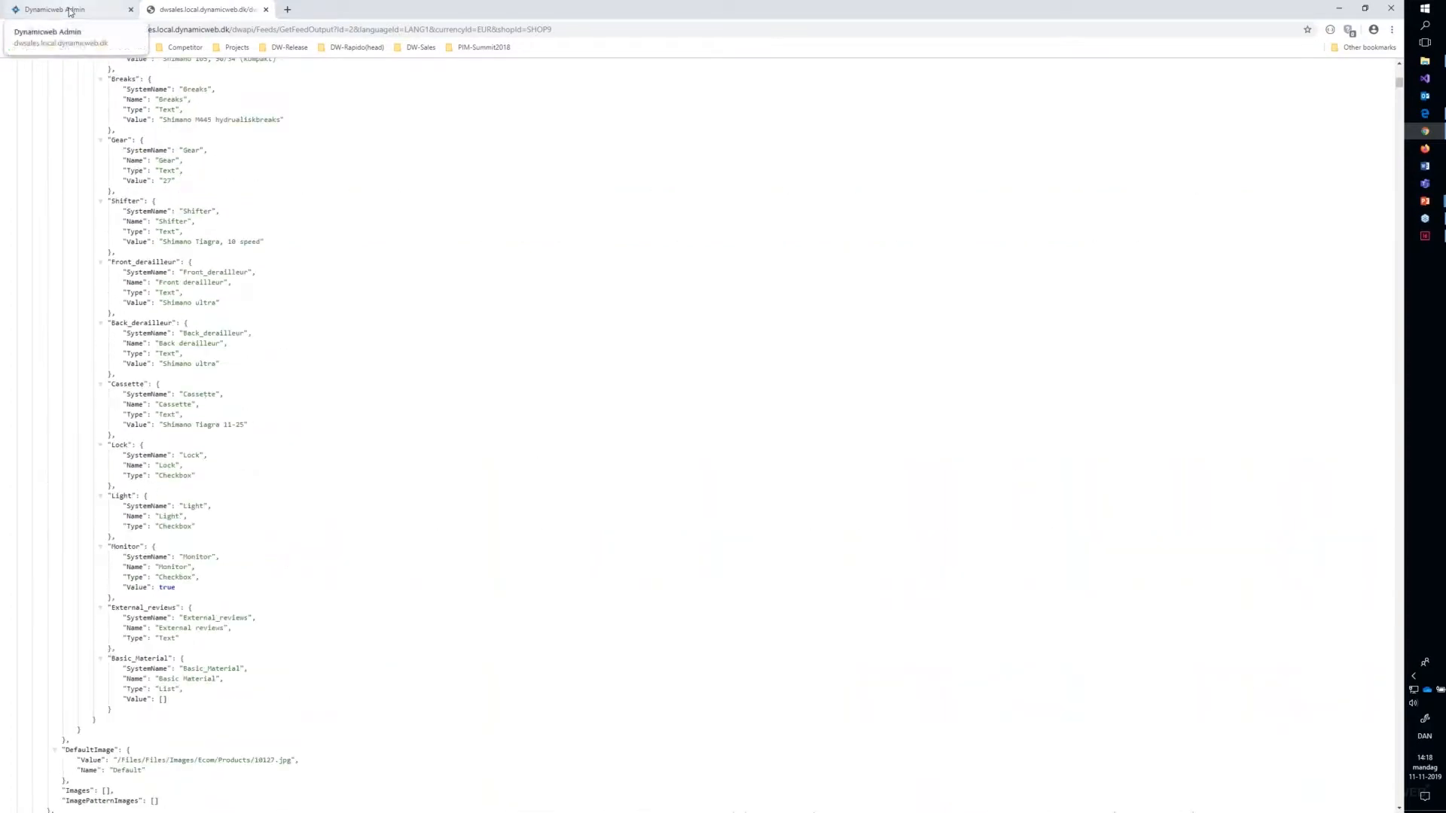
# Return to the admin and open the External - Partner feeds (XML) feed to review its context, XML feed provider, XSLT stylesheet and field settings
pyautogui.click(69, 11)
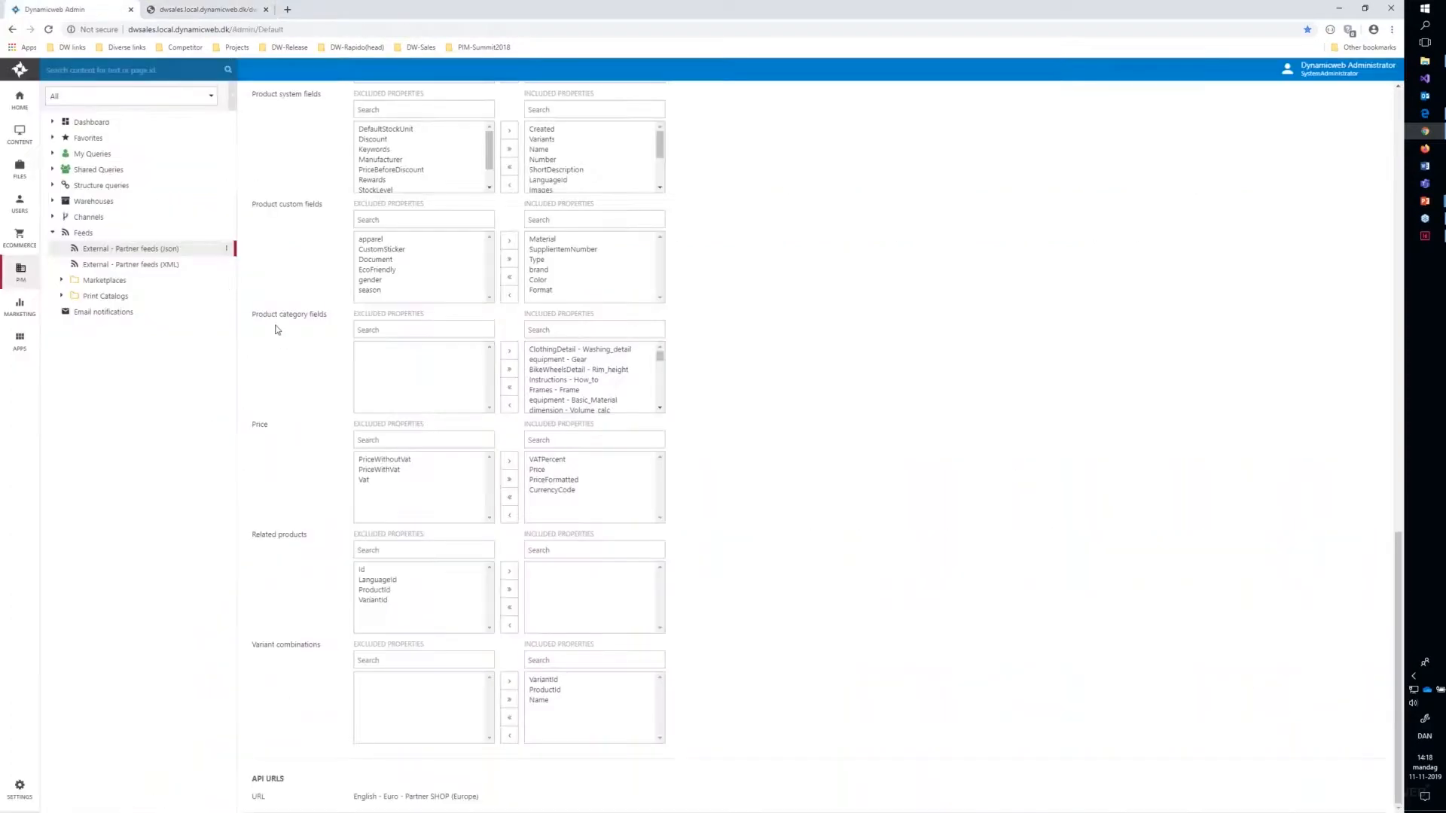
pyautogui.click(161, 268)
pyautogui.scroll(-4, 287, 371)
pyautogui.scroll(-8, 287, 369)
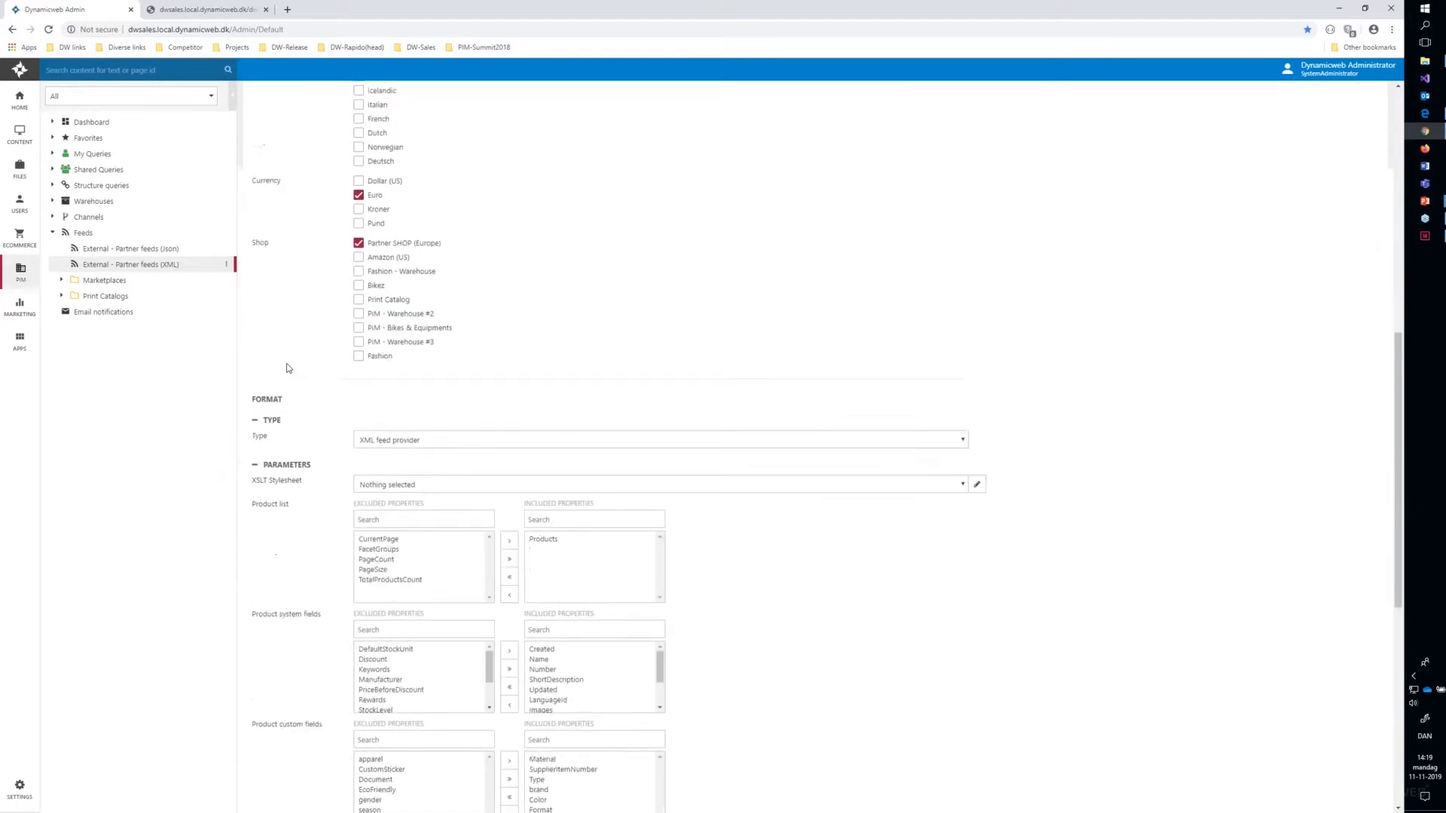
pyautogui.scroll(-4, 818, 559)
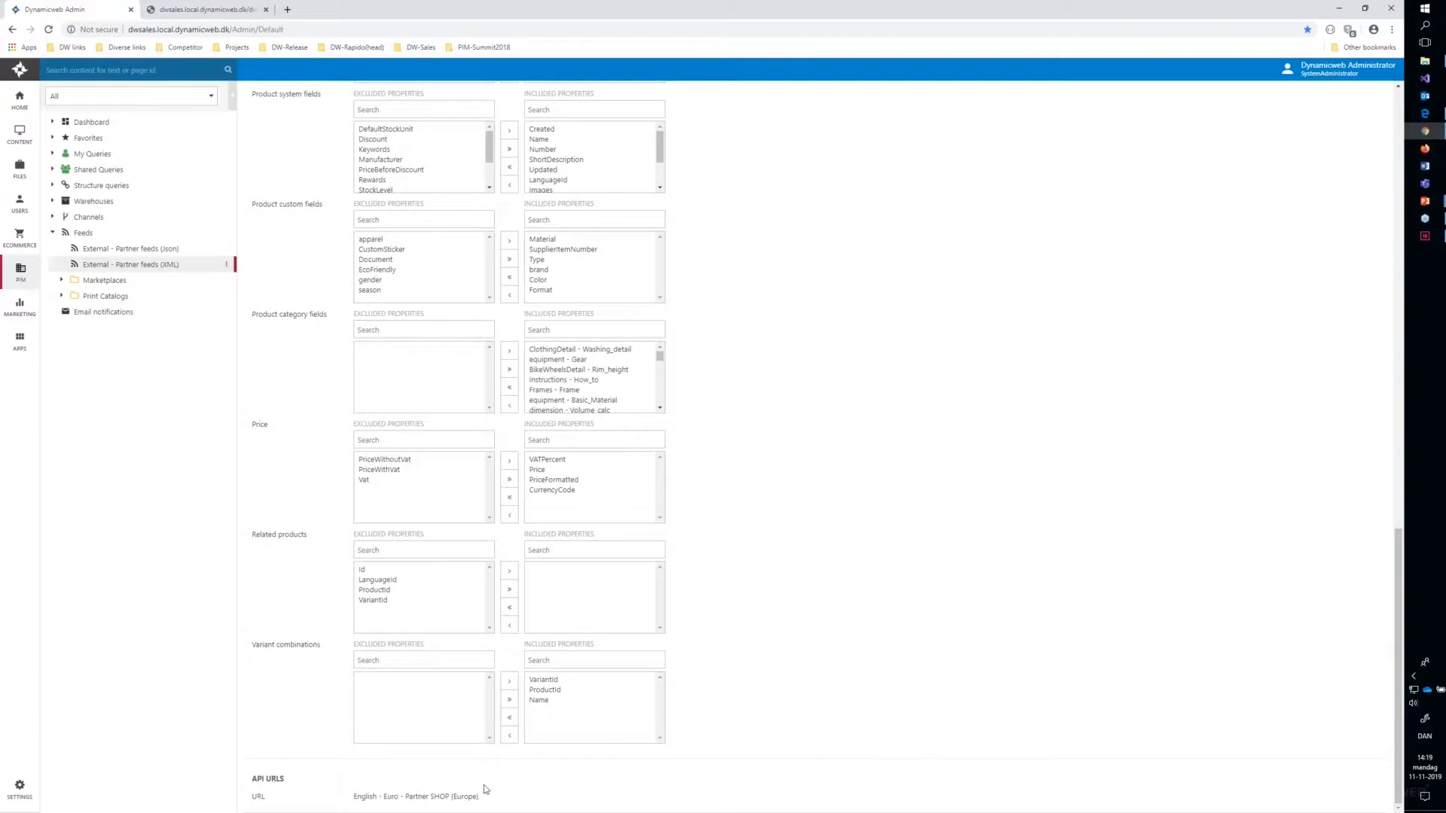
pyautogui.scroll(6, 880, 527)
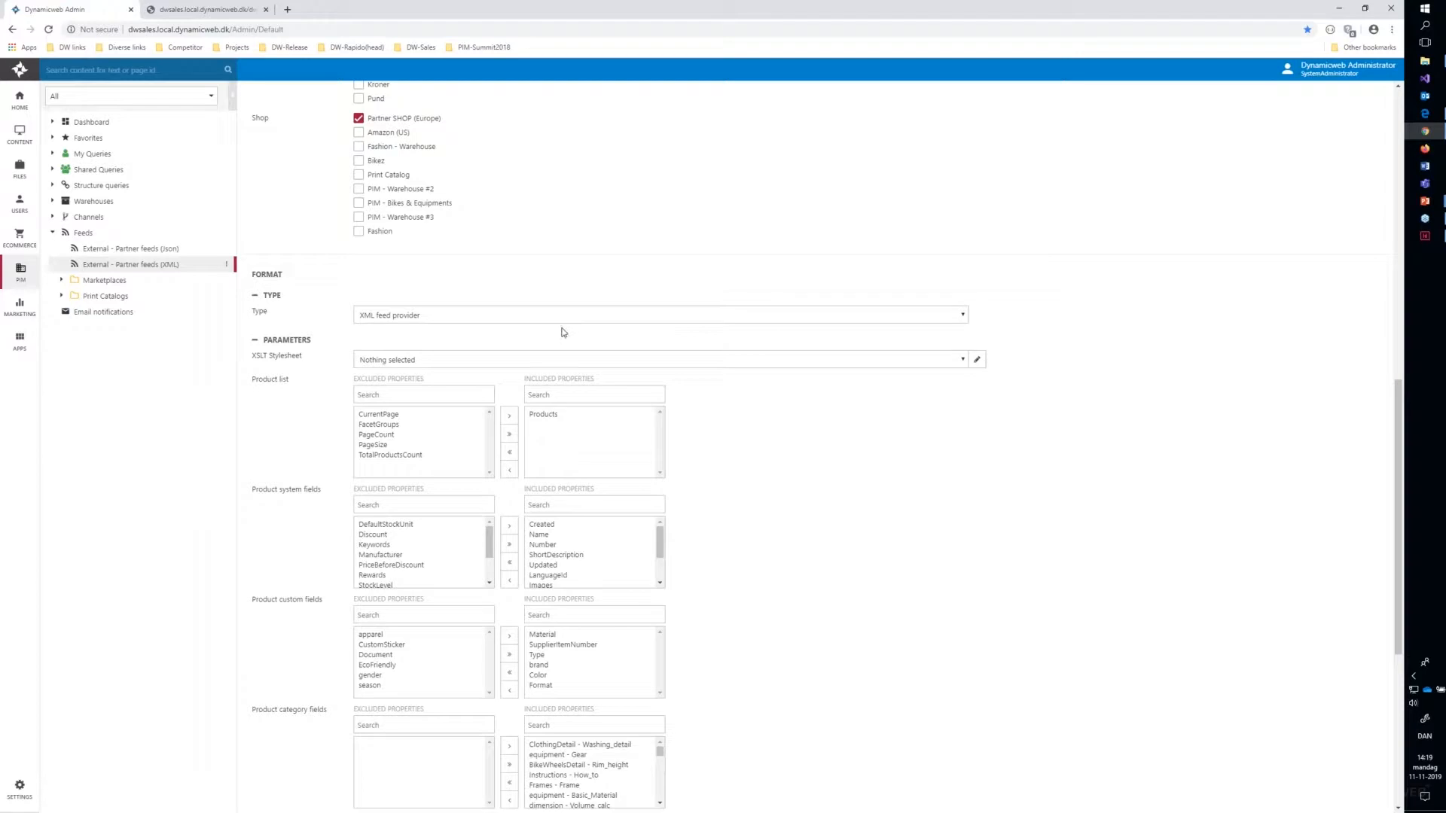
pyautogui.click(624, 366)
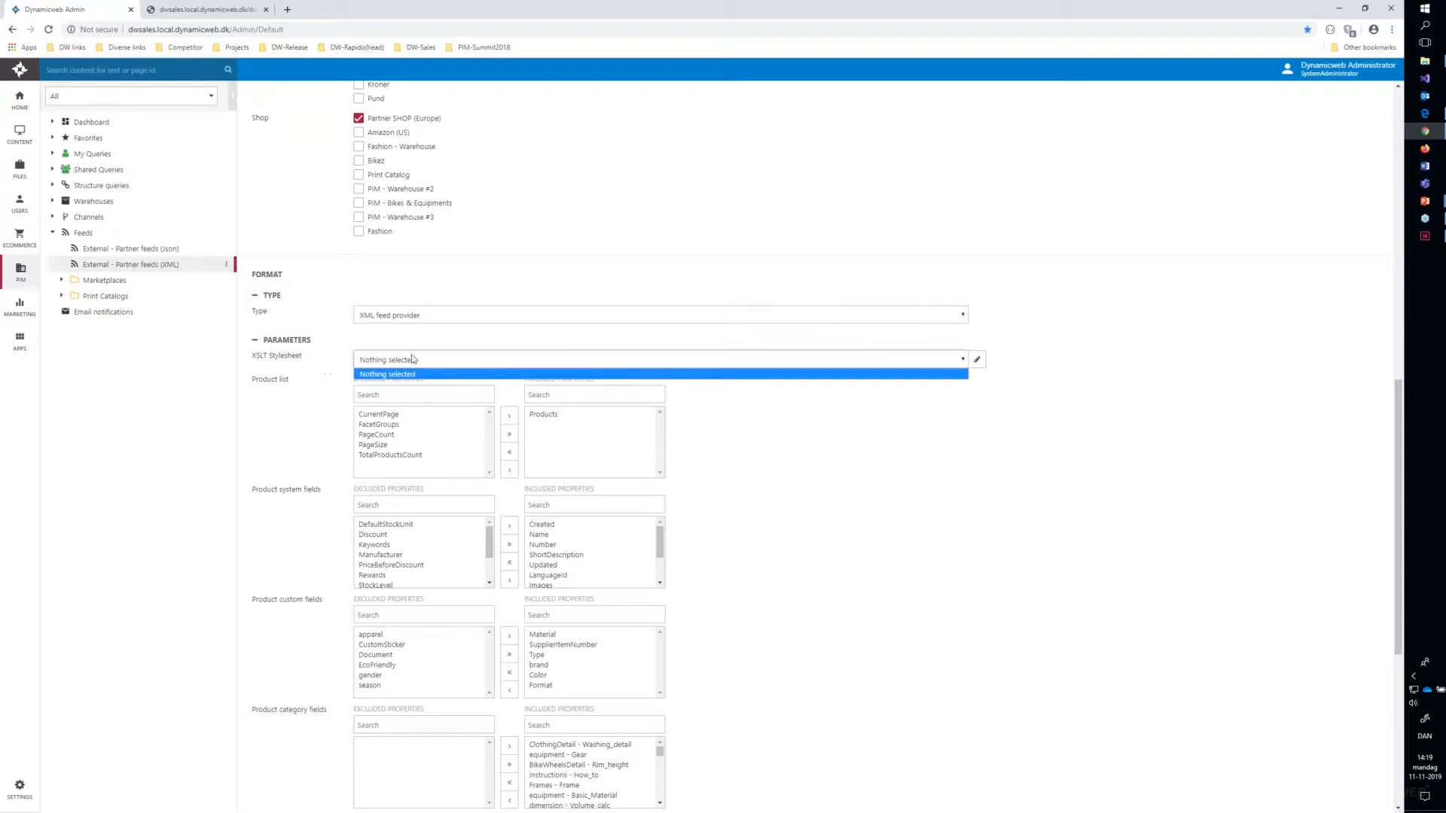
pyautogui.click(842, 468)
pyautogui.scroll(-5, 842, 468)
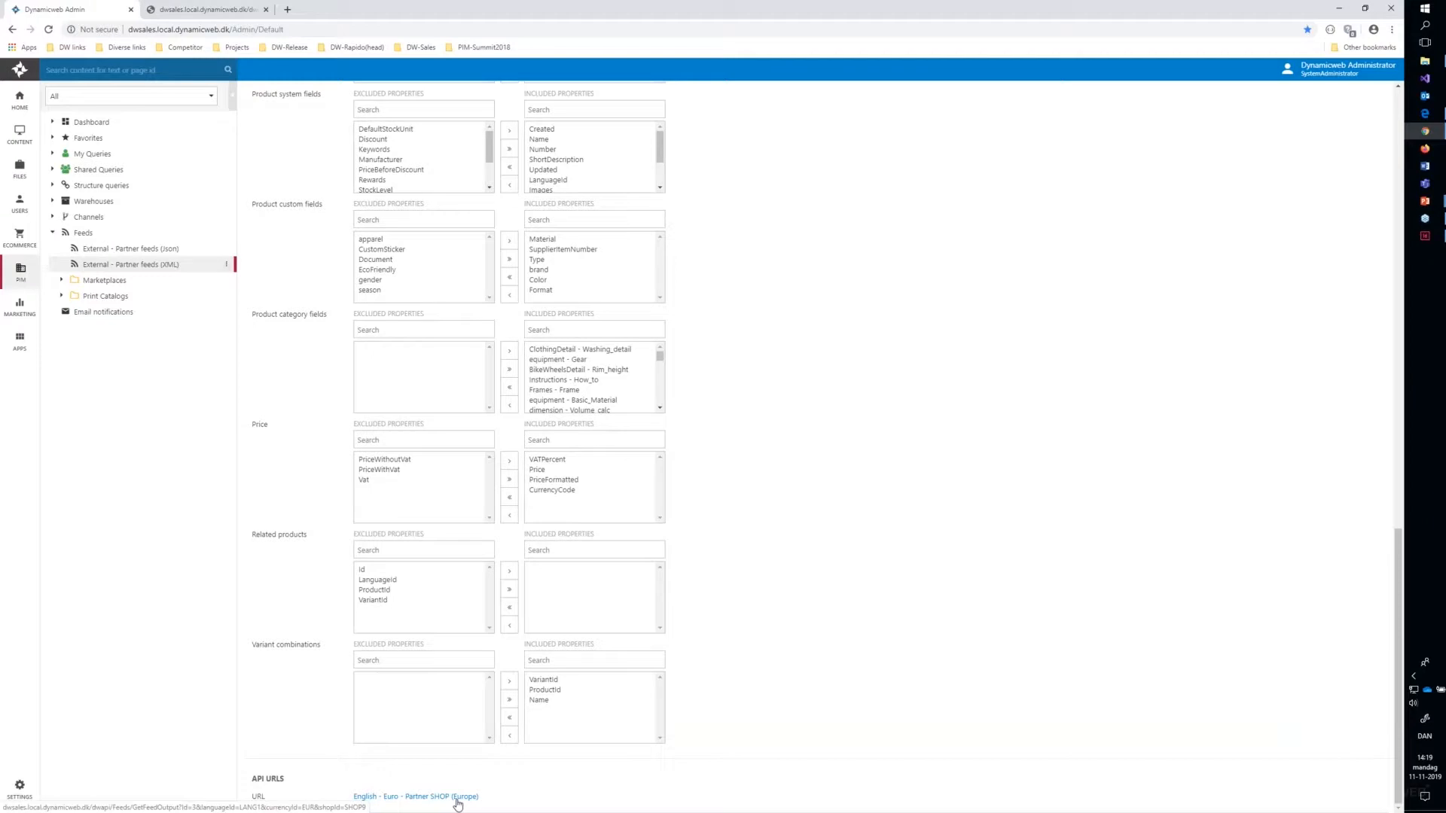
# Open the XML feed's API output for English - Euro - Partner SHOP (Europe) and compare its product data with the JSON output
pyautogui.click(457, 803)
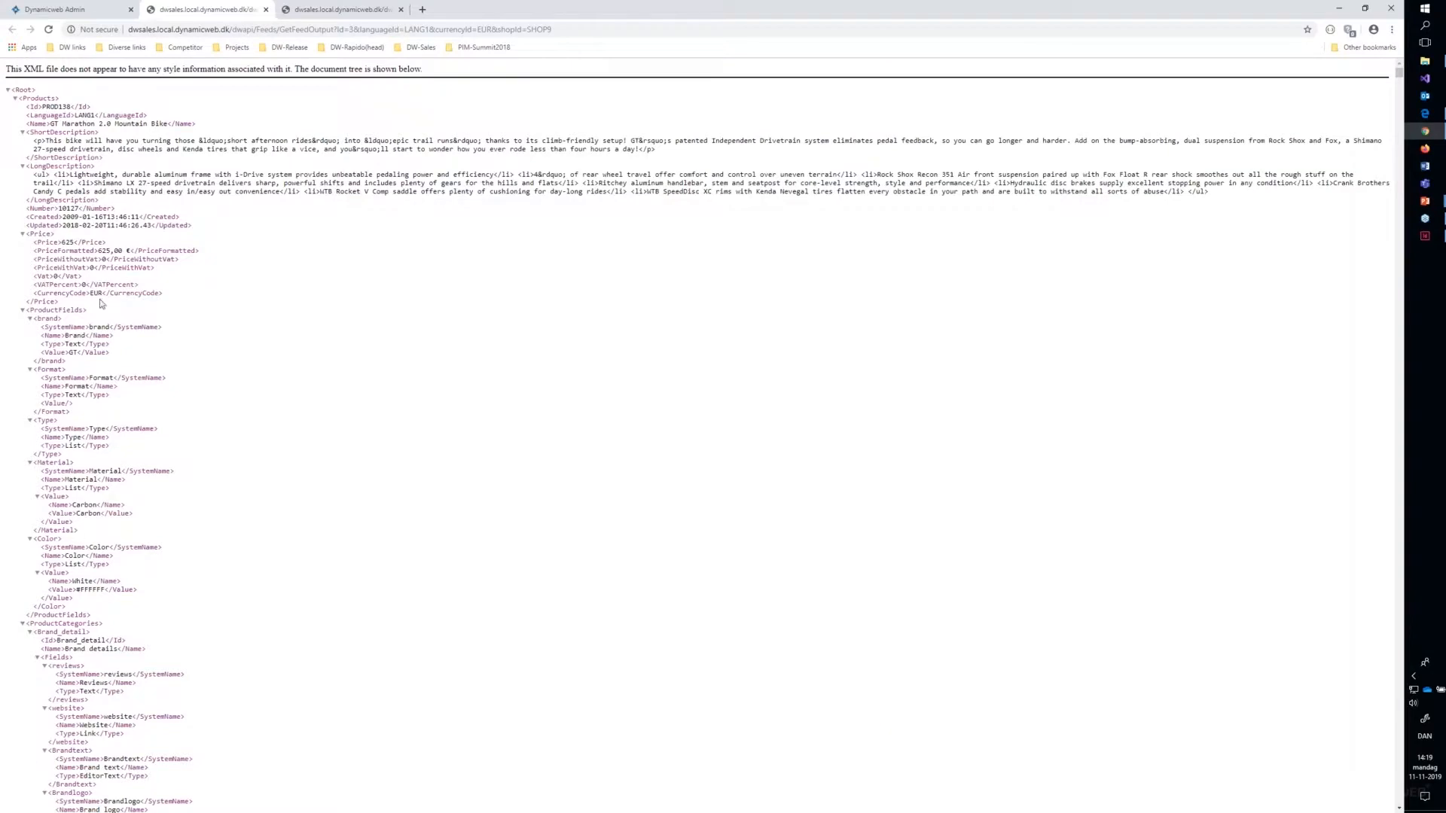
pyautogui.click(338, 11)
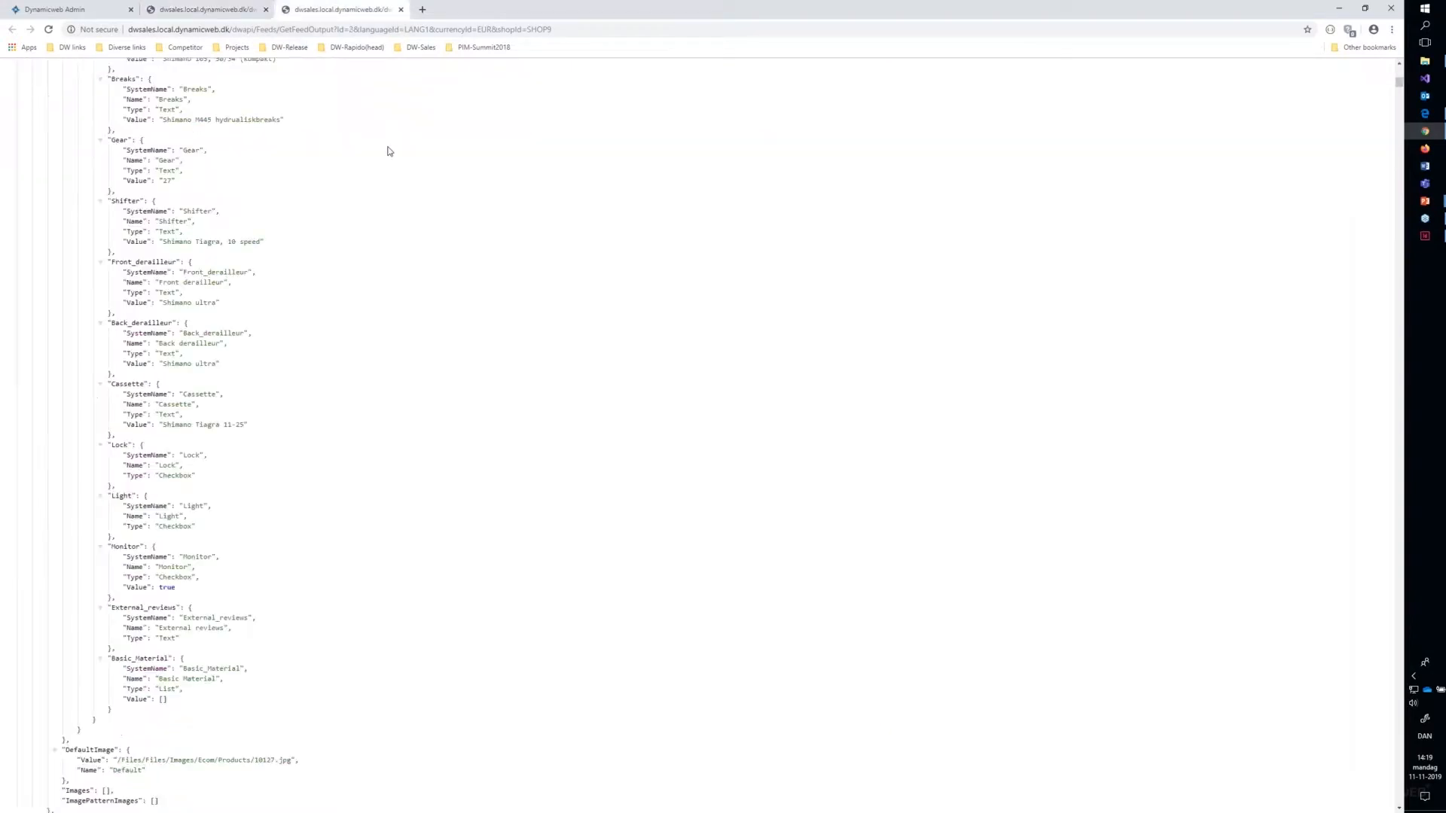
pyautogui.scroll(20, 388, 151)
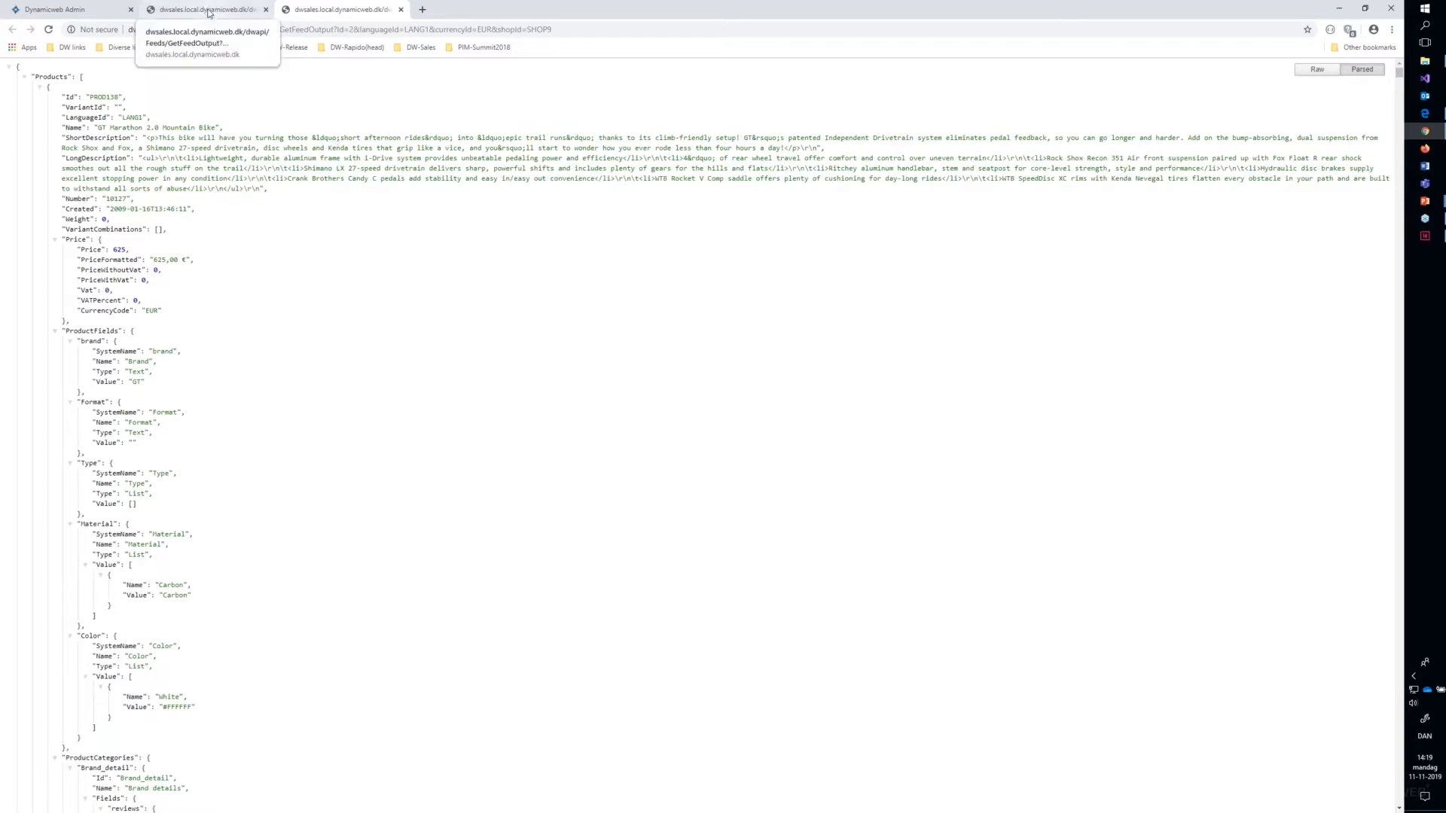
pyautogui.click(1318, 70)
pyautogui.click(1361, 69)
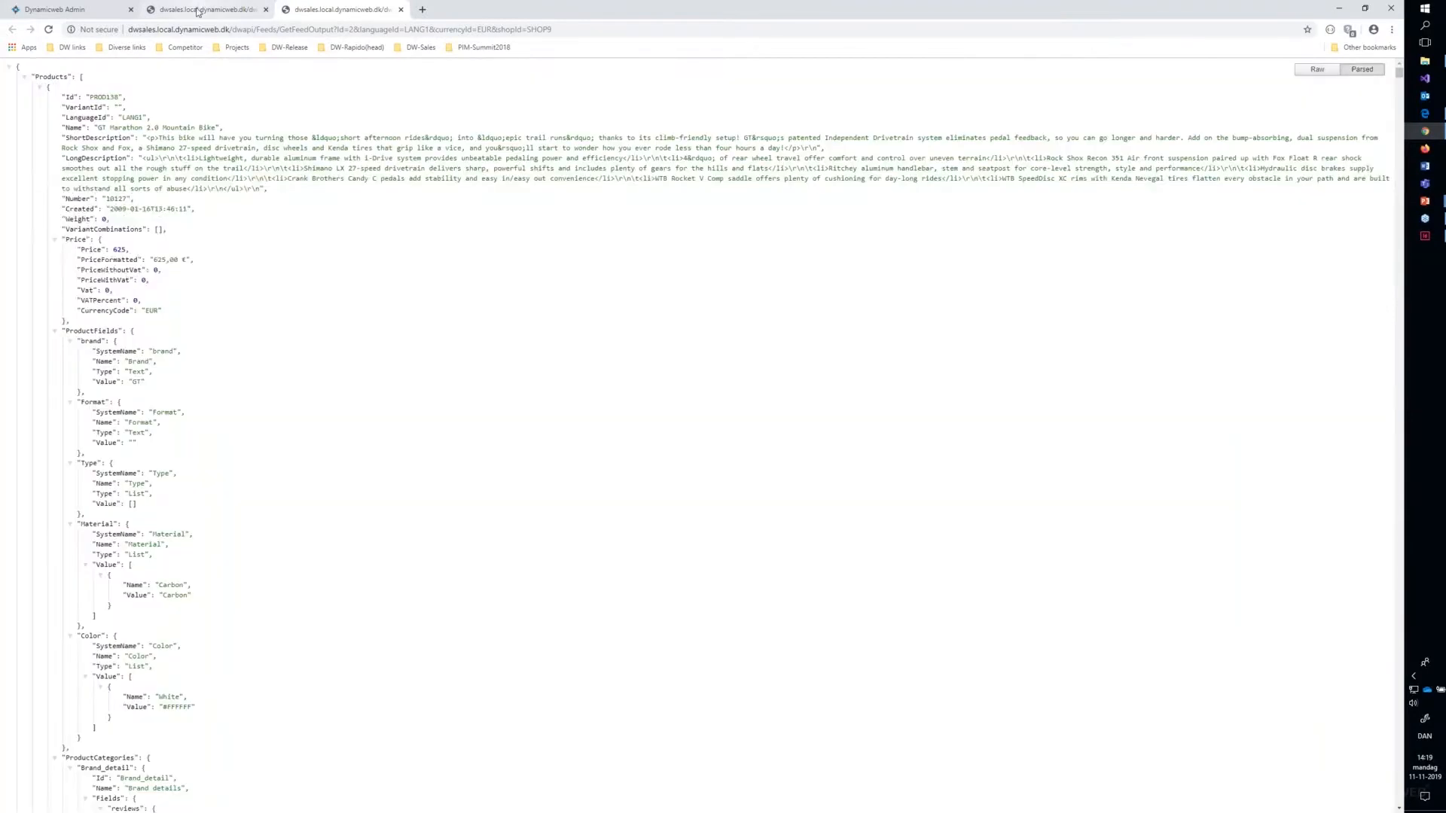
pyautogui.click(201, 10)
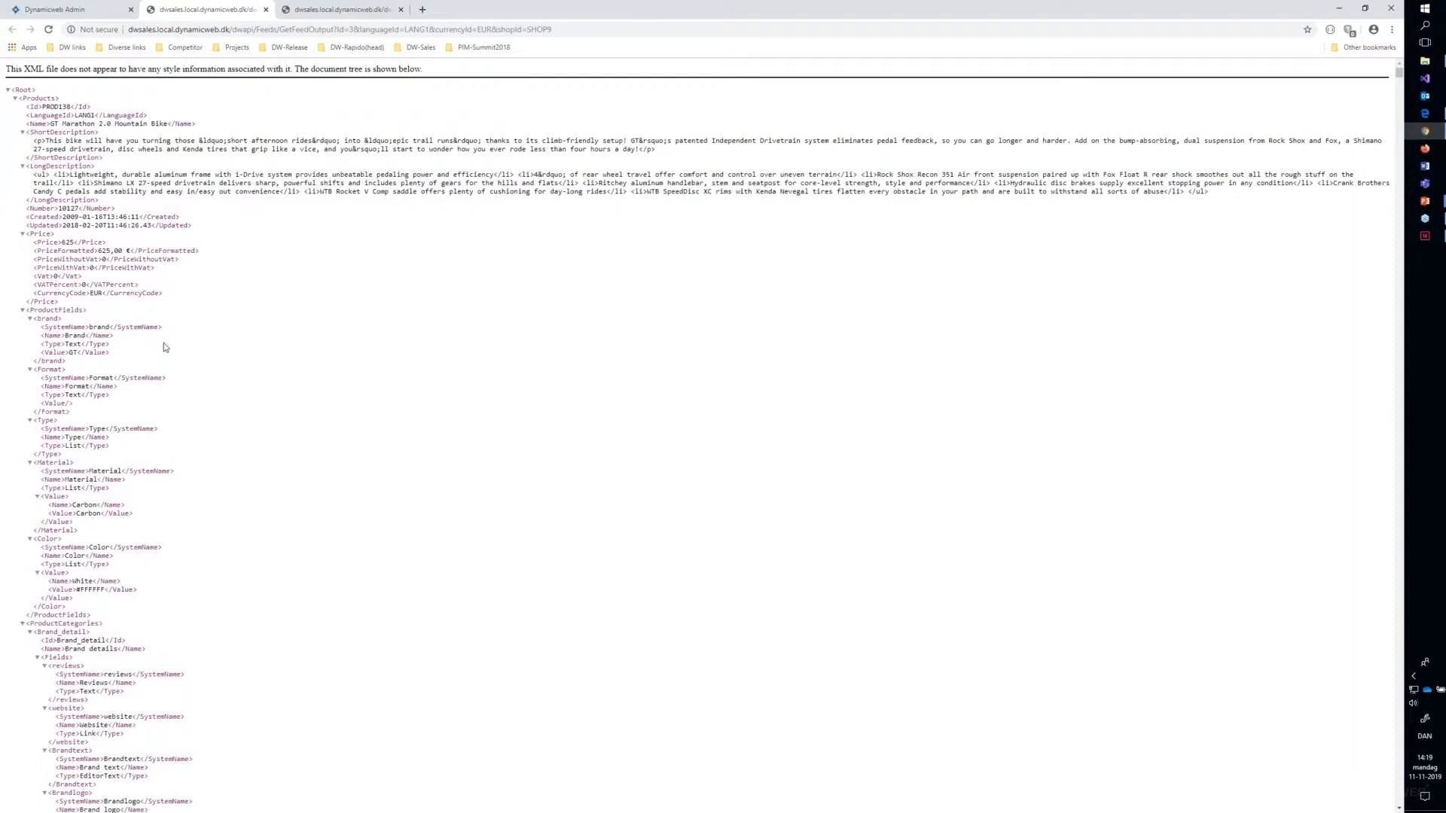
pyautogui.scroll(-2, 167, 342)
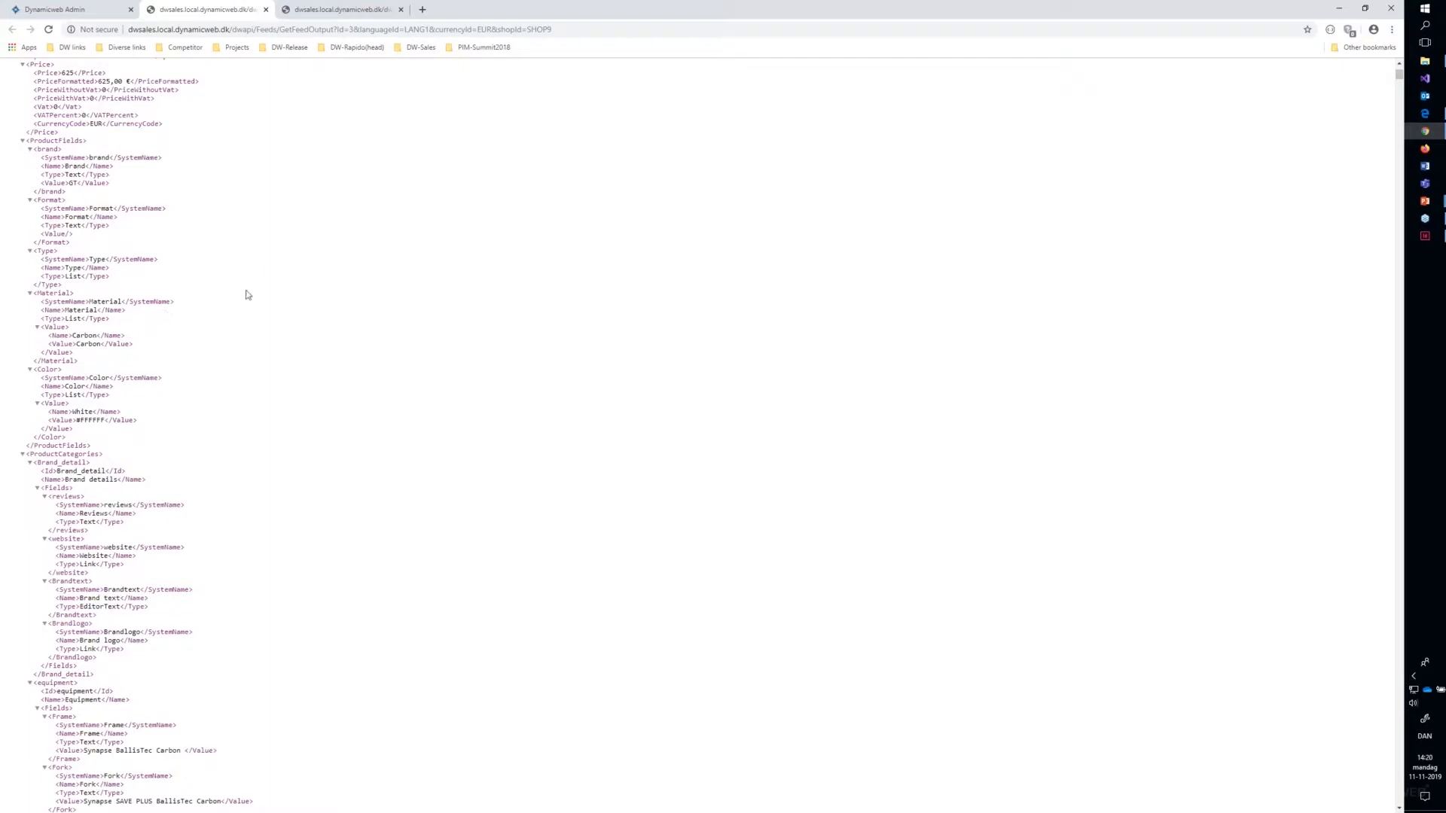
pyautogui.scroll(2, 248, 294)
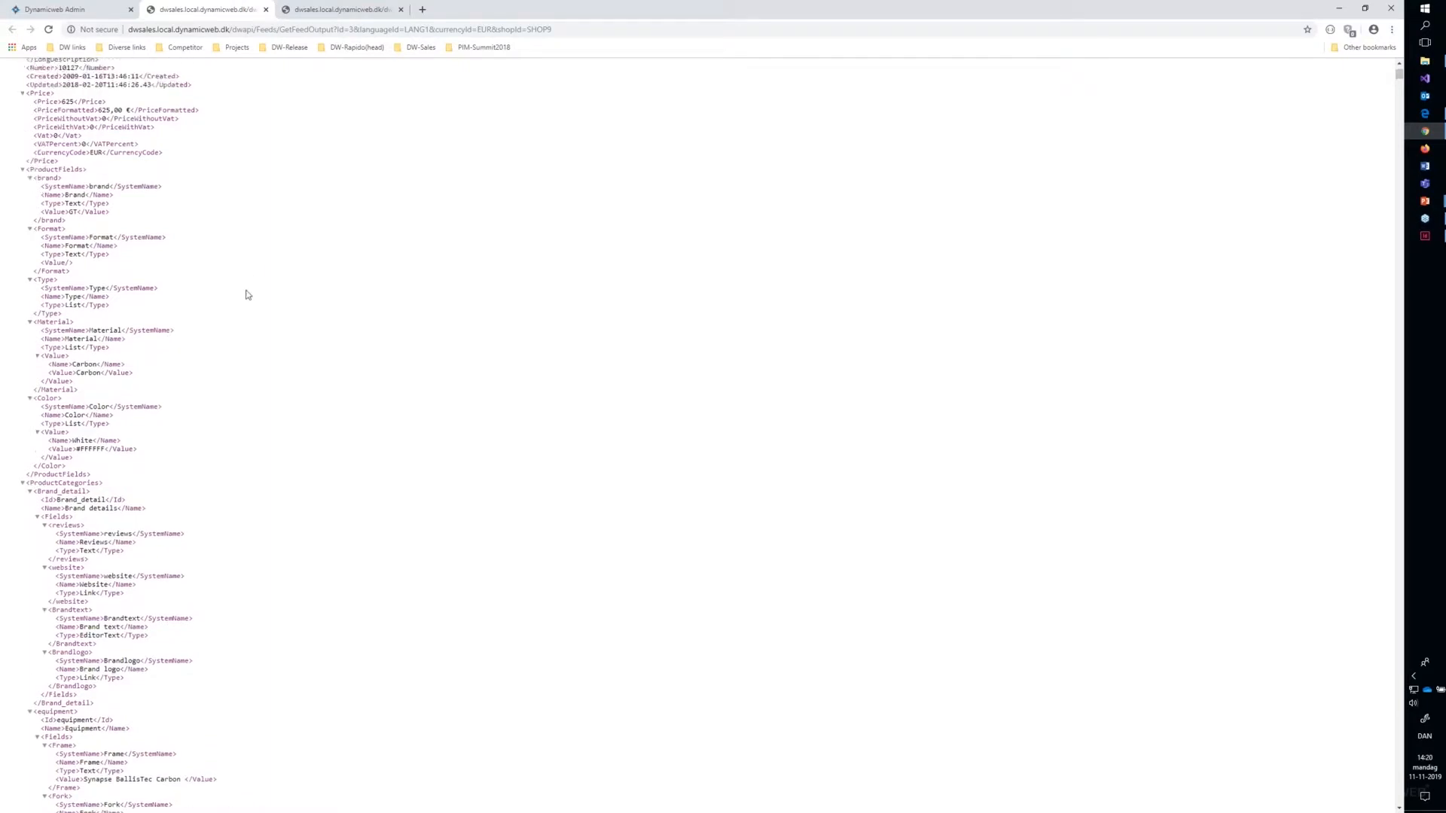
# Return to the admin and expand Channels and Partner SHOP (Europe) to view the channel's product groups
pyautogui.click(79, 15)
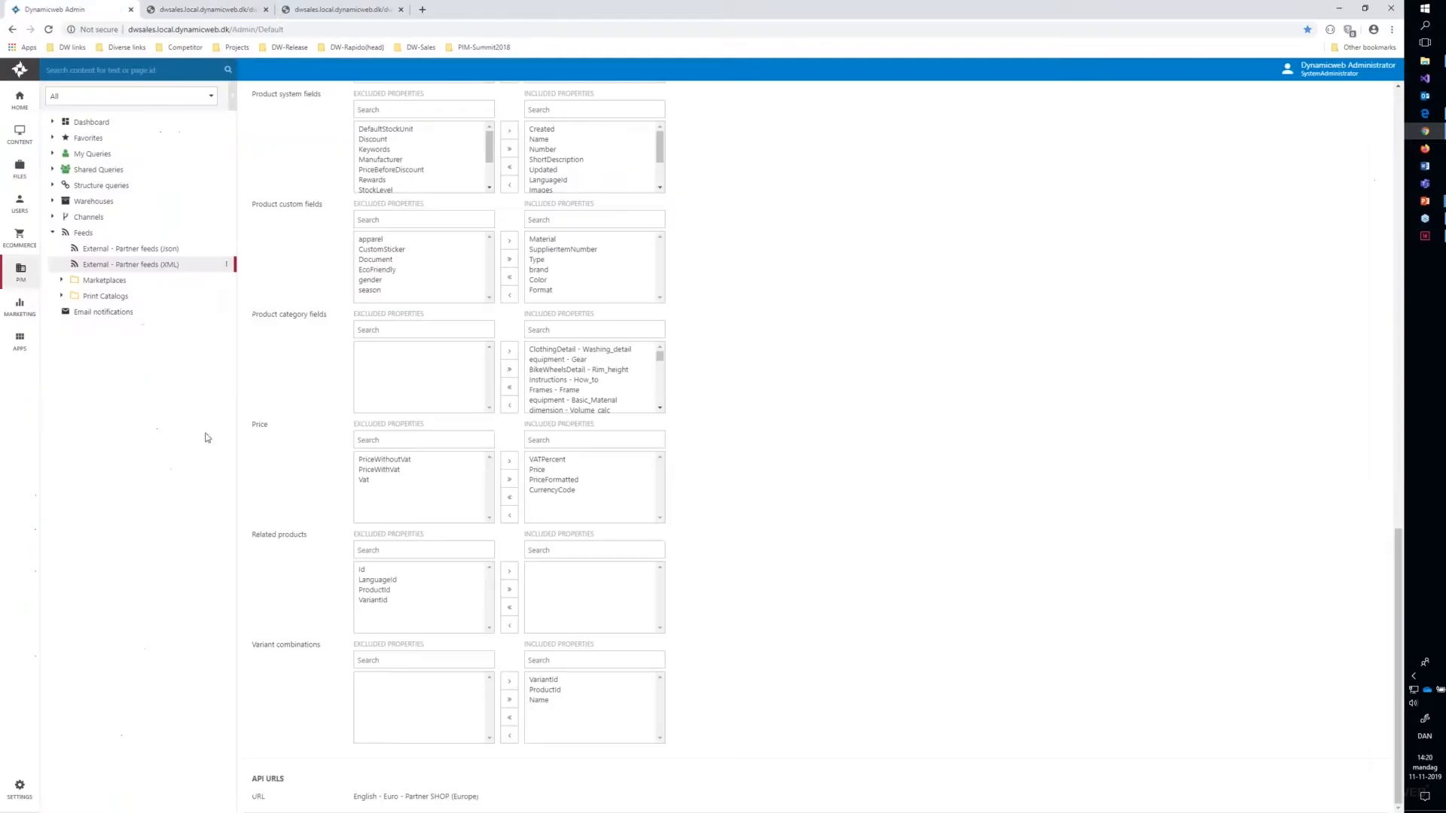
pyautogui.click(52, 217)
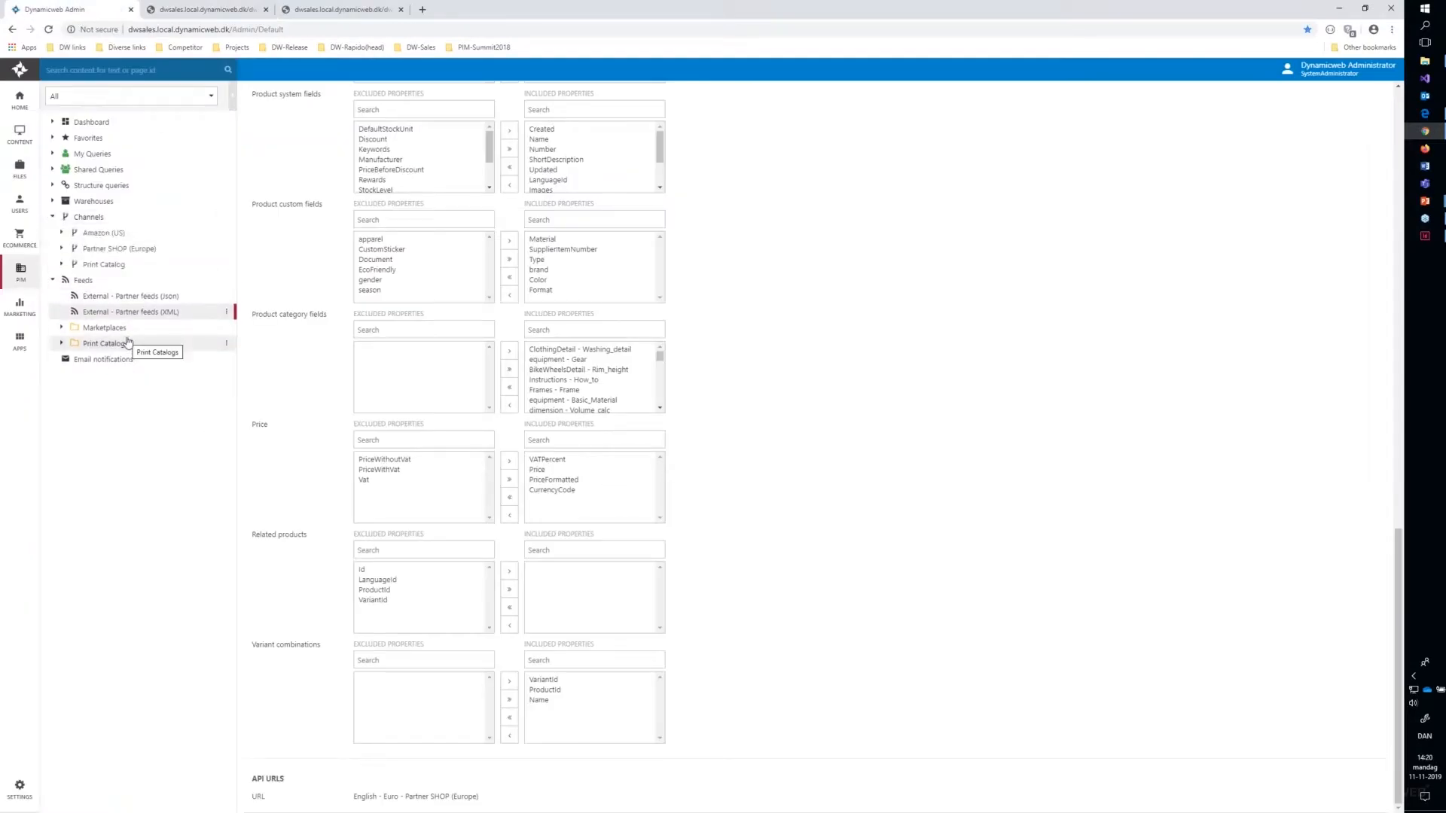
pyautogui.click(63, 249)
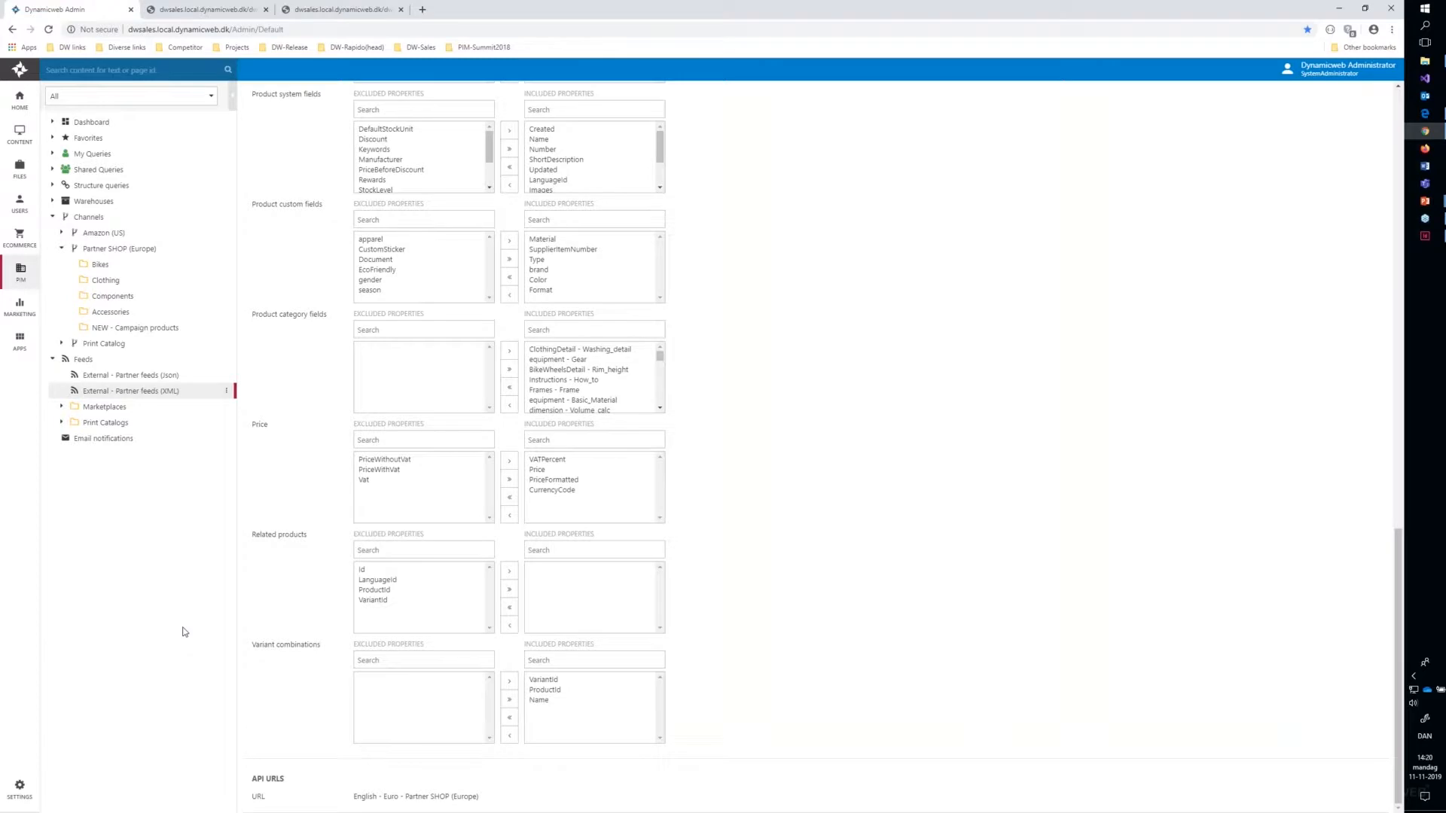
pyautogui.hotkey('alt', 'Tab')
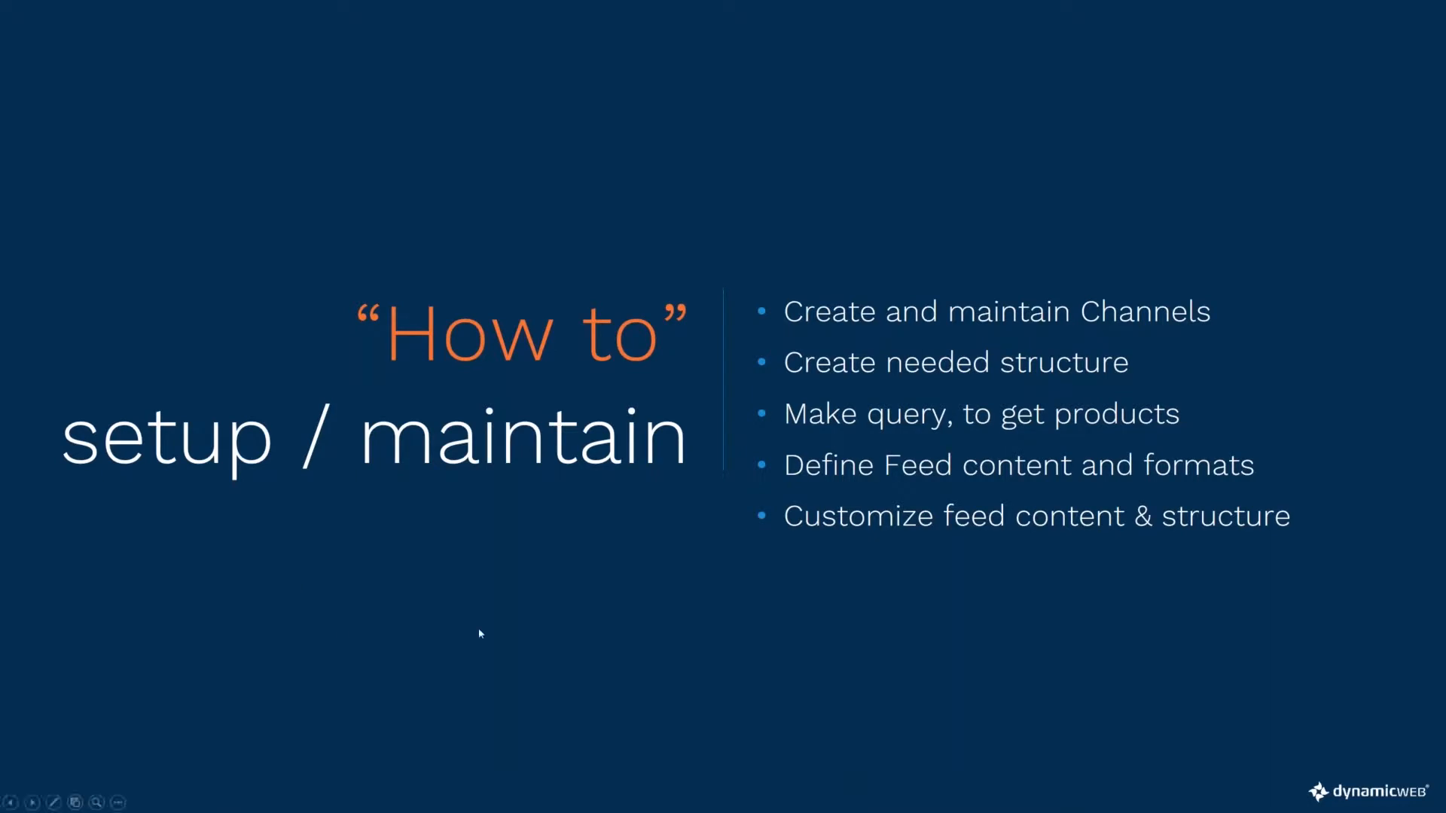
pyautogui.click(543, 526)
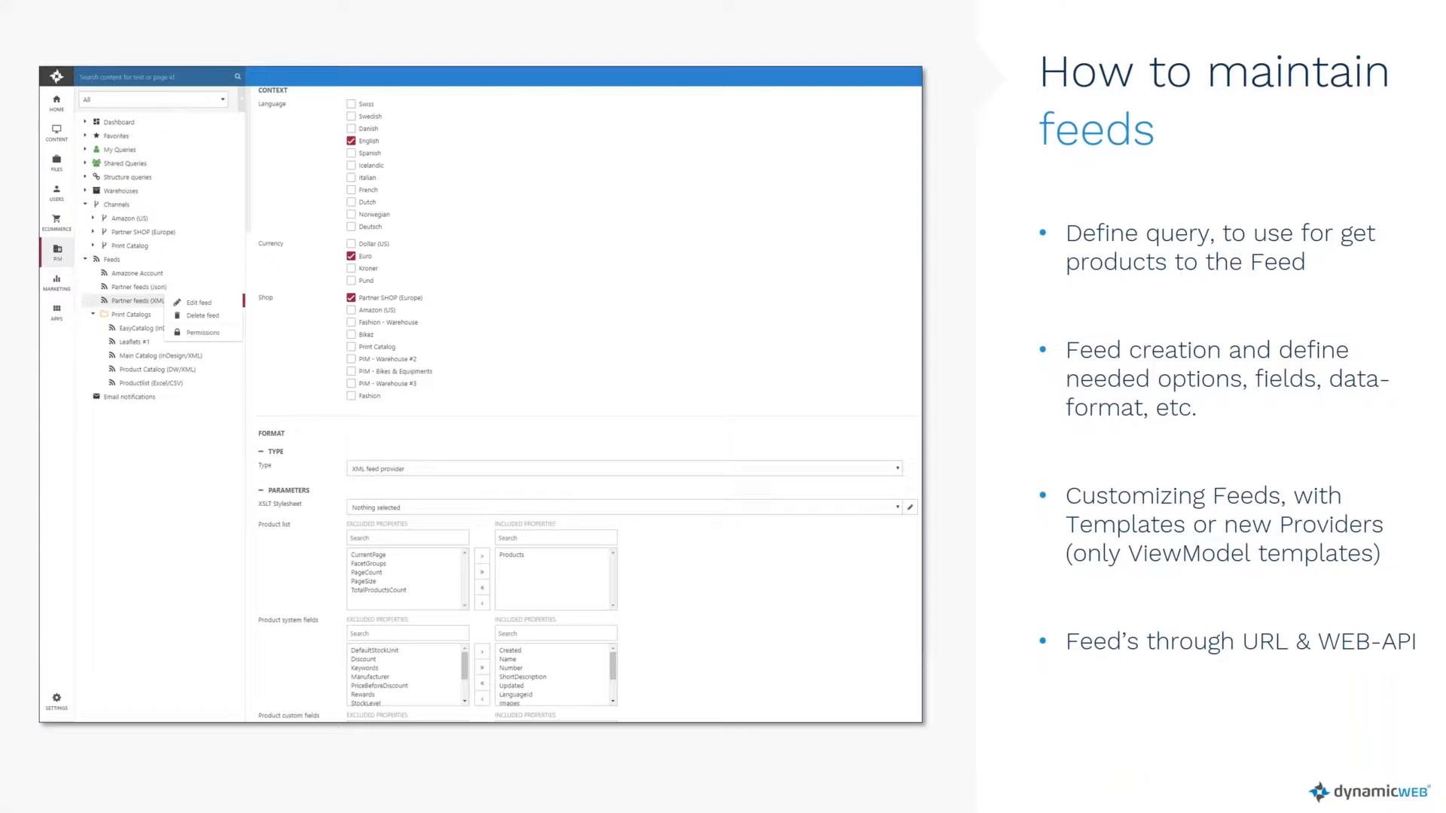
pyautogui.hotkey('alt', 'Tab')
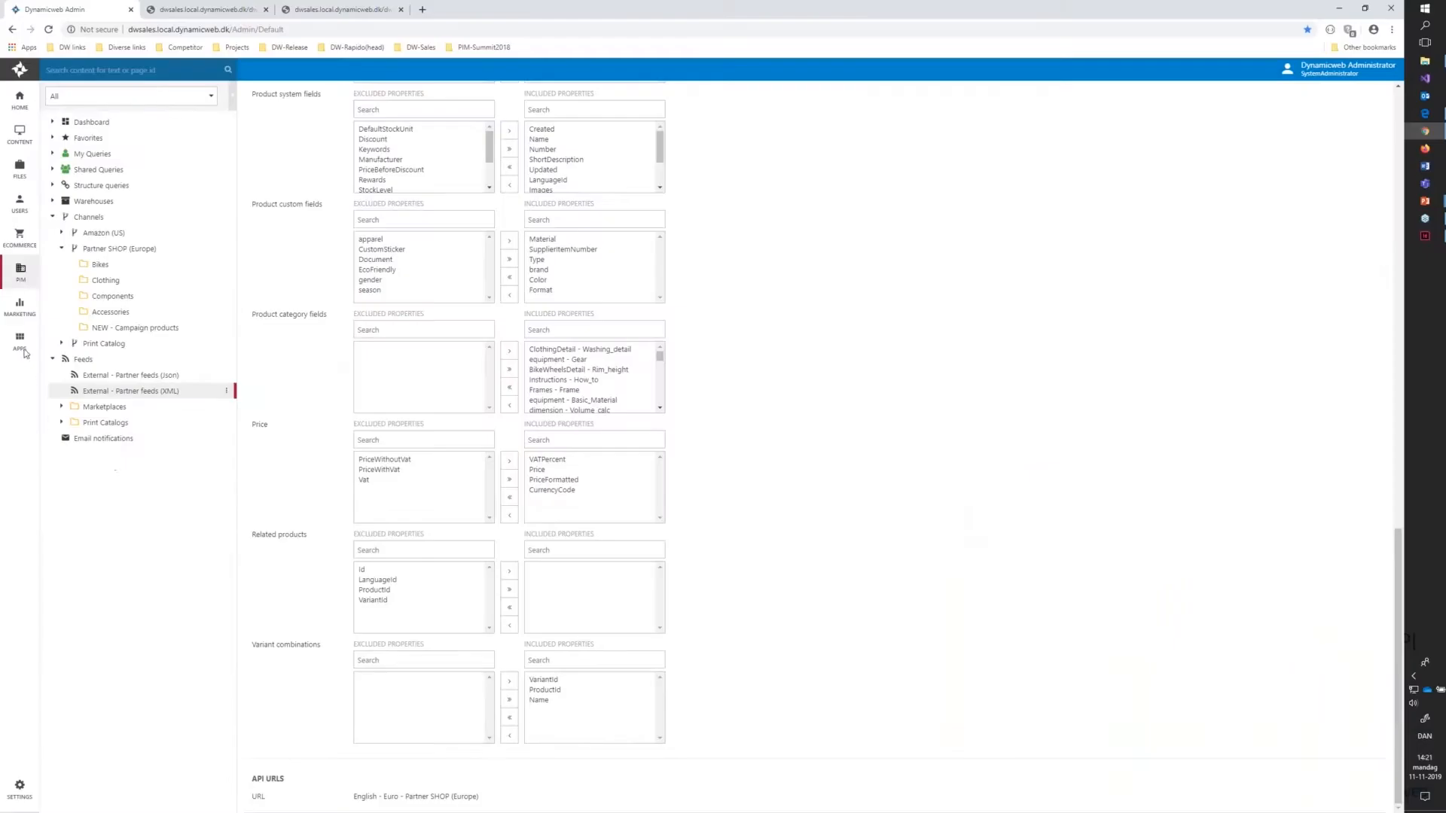
# Open the Channels list in the PIM settings and start a new channel named Webinar channel
pyautogui.click(19, 269)
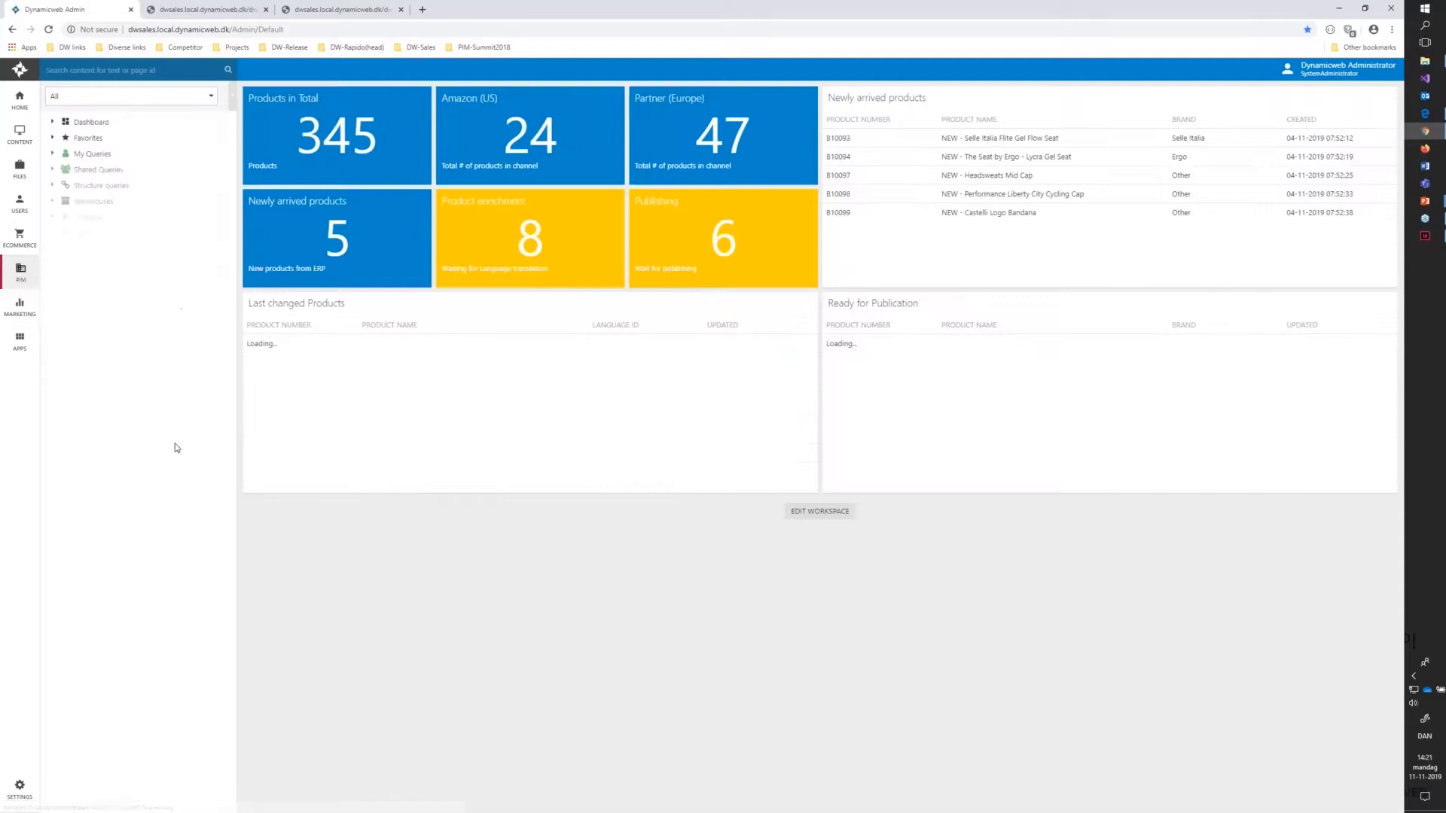
pyautogui.click(23, 791)
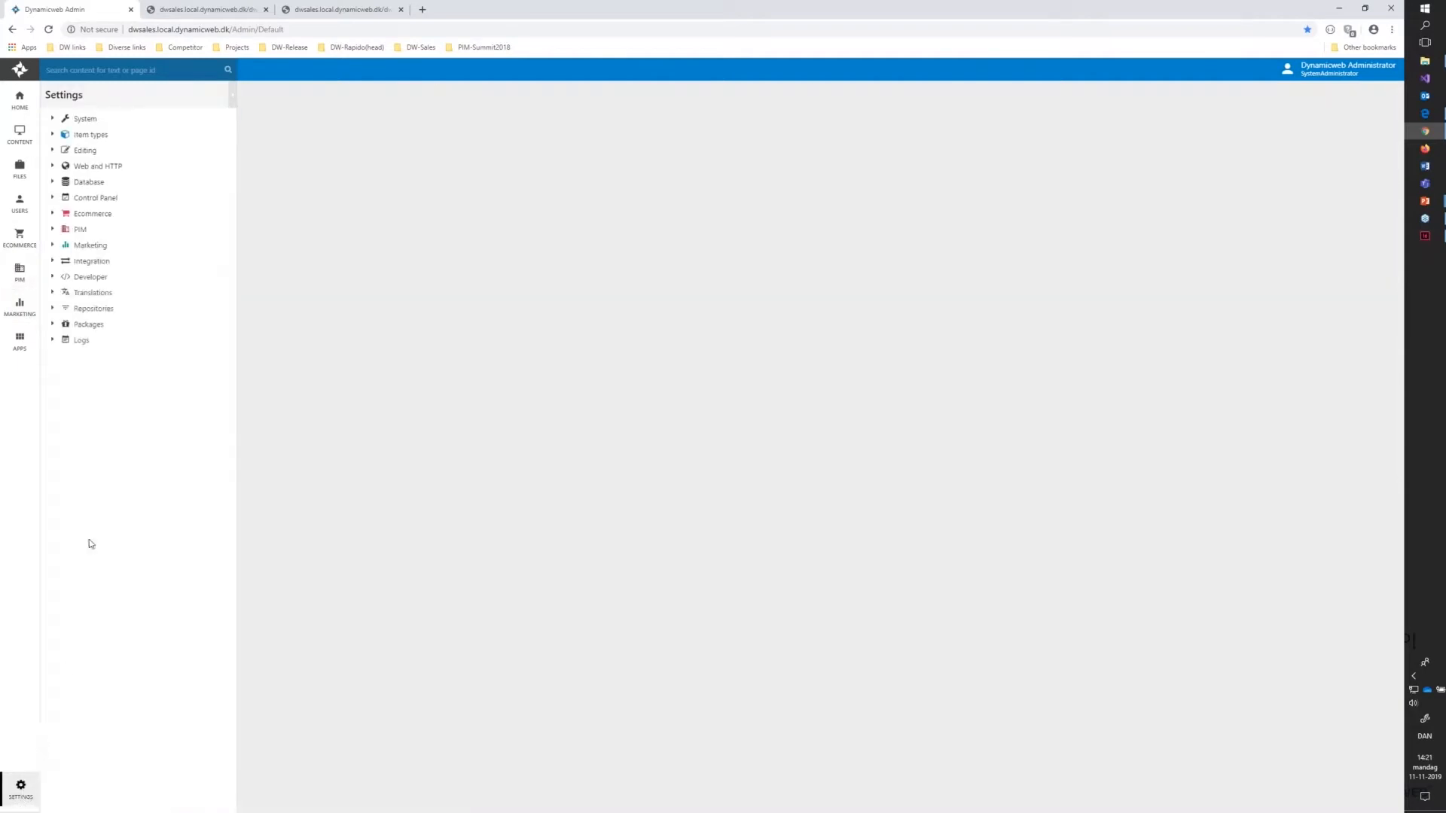
pyautogui.click(53, 230)
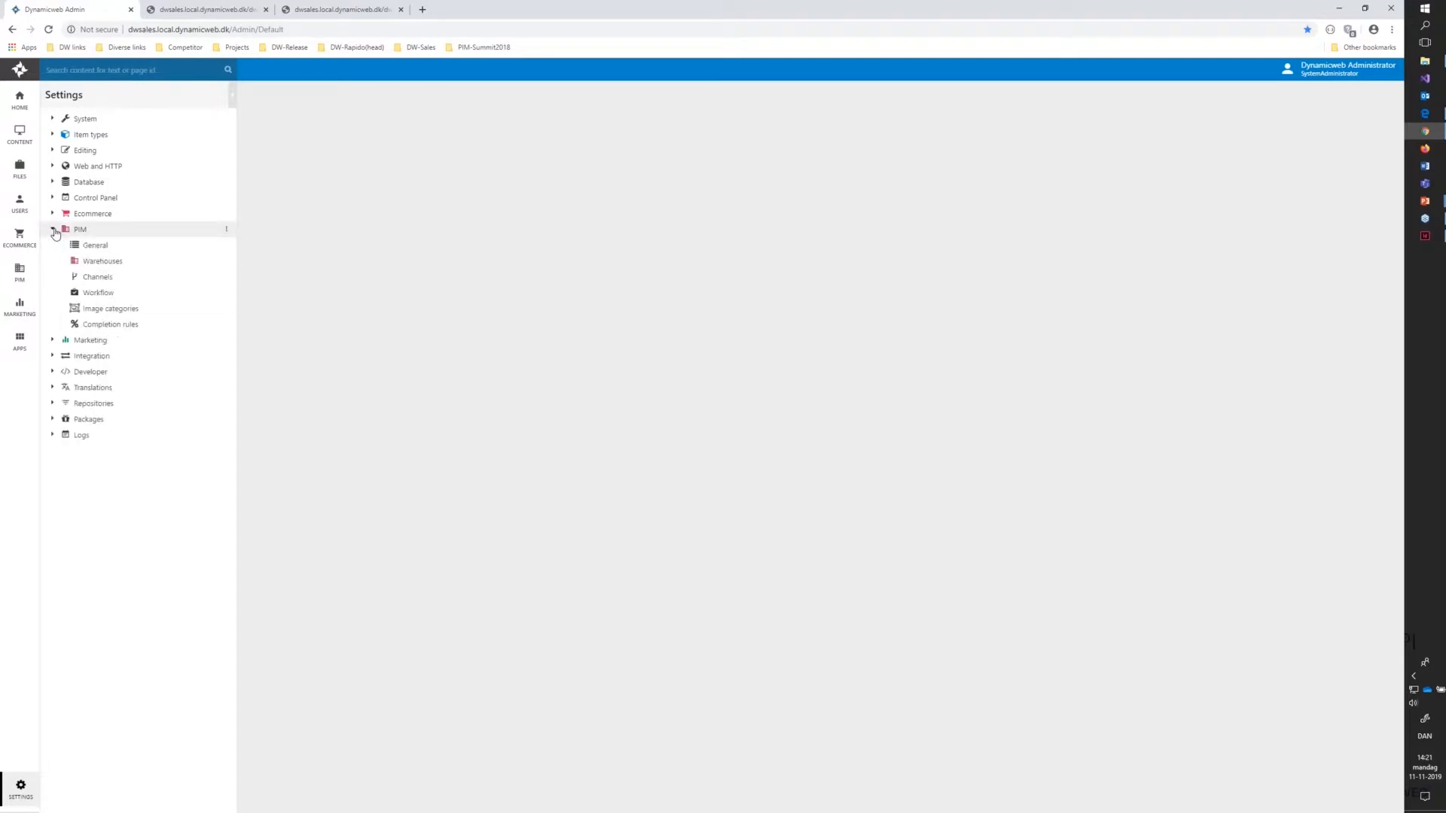
pyautogui.click(95, 277)
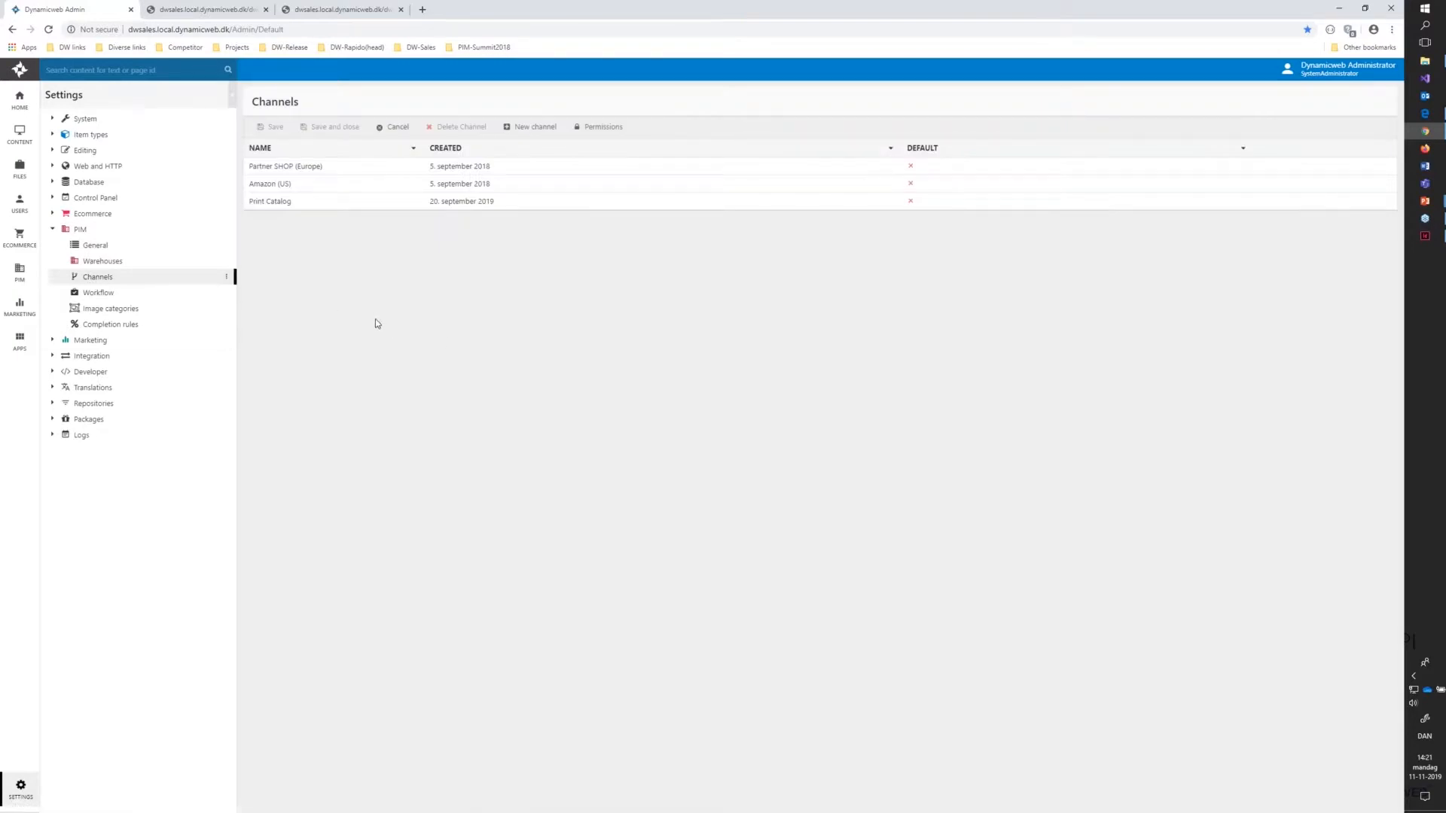
pyautogui.click(546, 133)
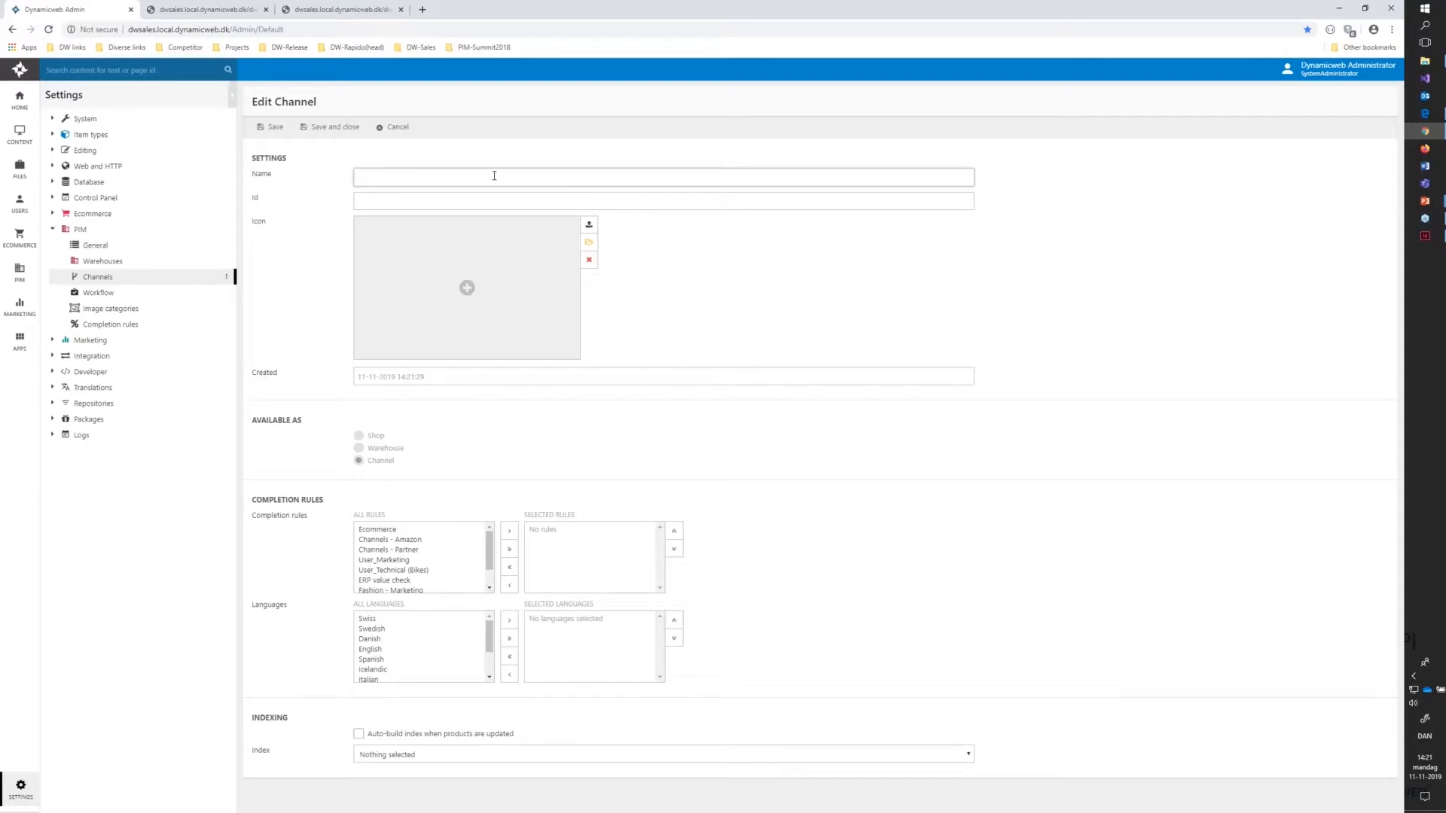
pyautogui.write('Webinar channel')
pyautogui.scroll(-1, 400, 549)
pyautogui.scroll(2, 400, 550)
# Assign the Channels - Partner completion rule and the Danish, English and Spanish languages to the channel, then save and close it
pyautogui.doubleClick(409, 551)
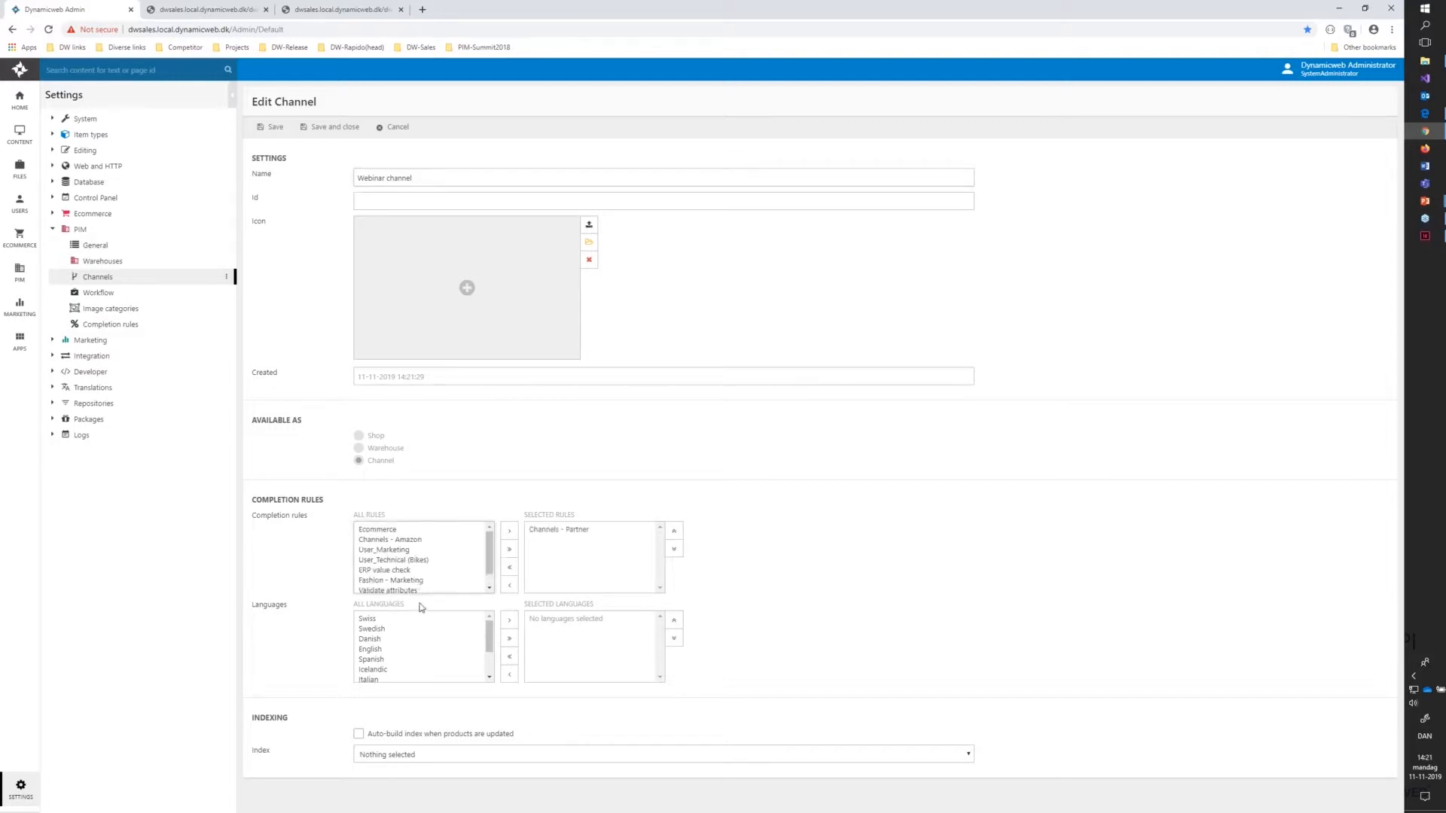
pyautogui.doubleClick(390, 638)
pyautogui.doubleClick(391, 640)
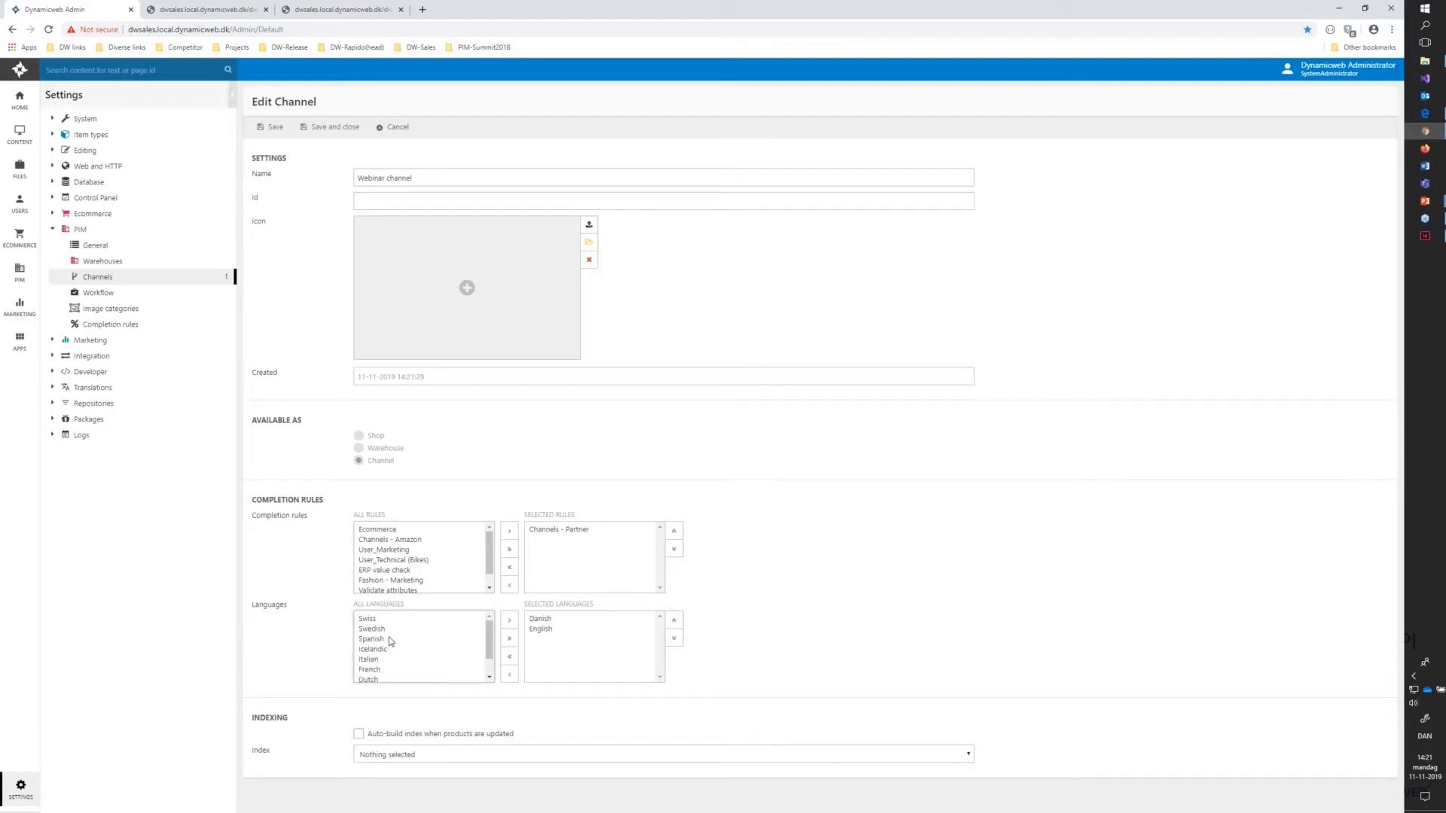
pyautogui.doubleClick(390, 639)
pyautogui.click(334, 128)
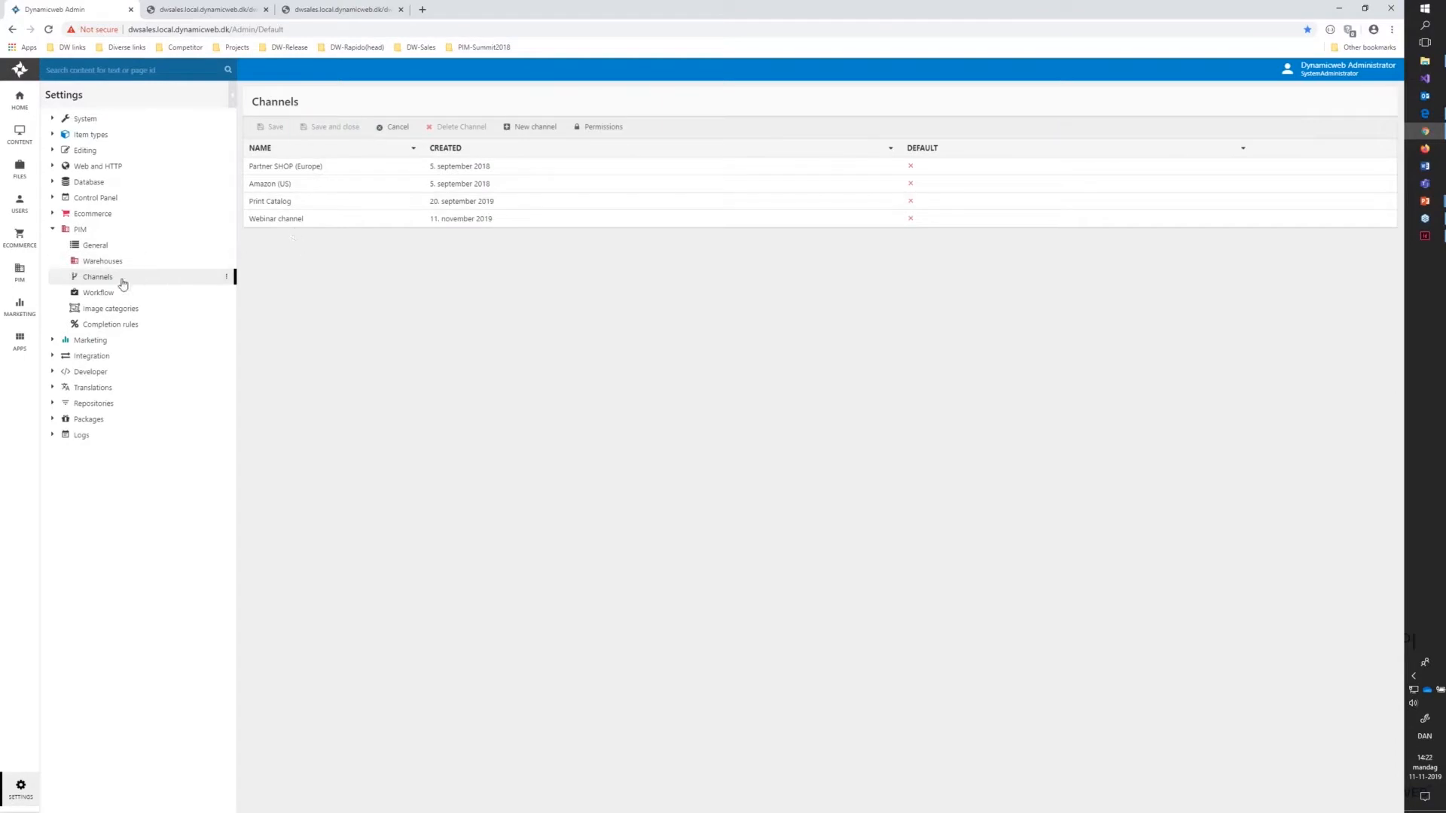
# Create a group named New1 in the PIM Webinar channel, then save and close it
pyautogui.click(21, 272)
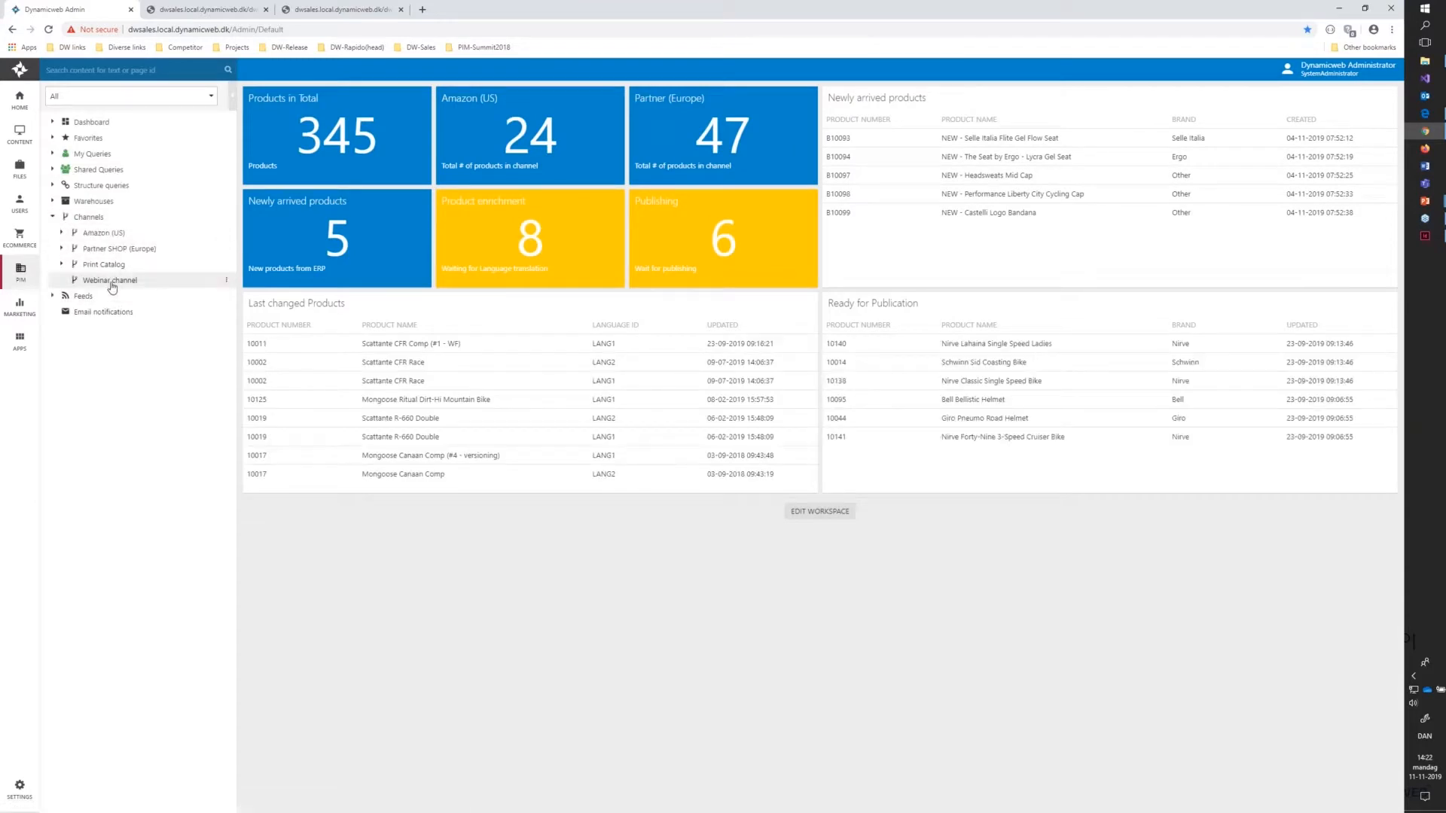
pyautogui.click(110, 281)
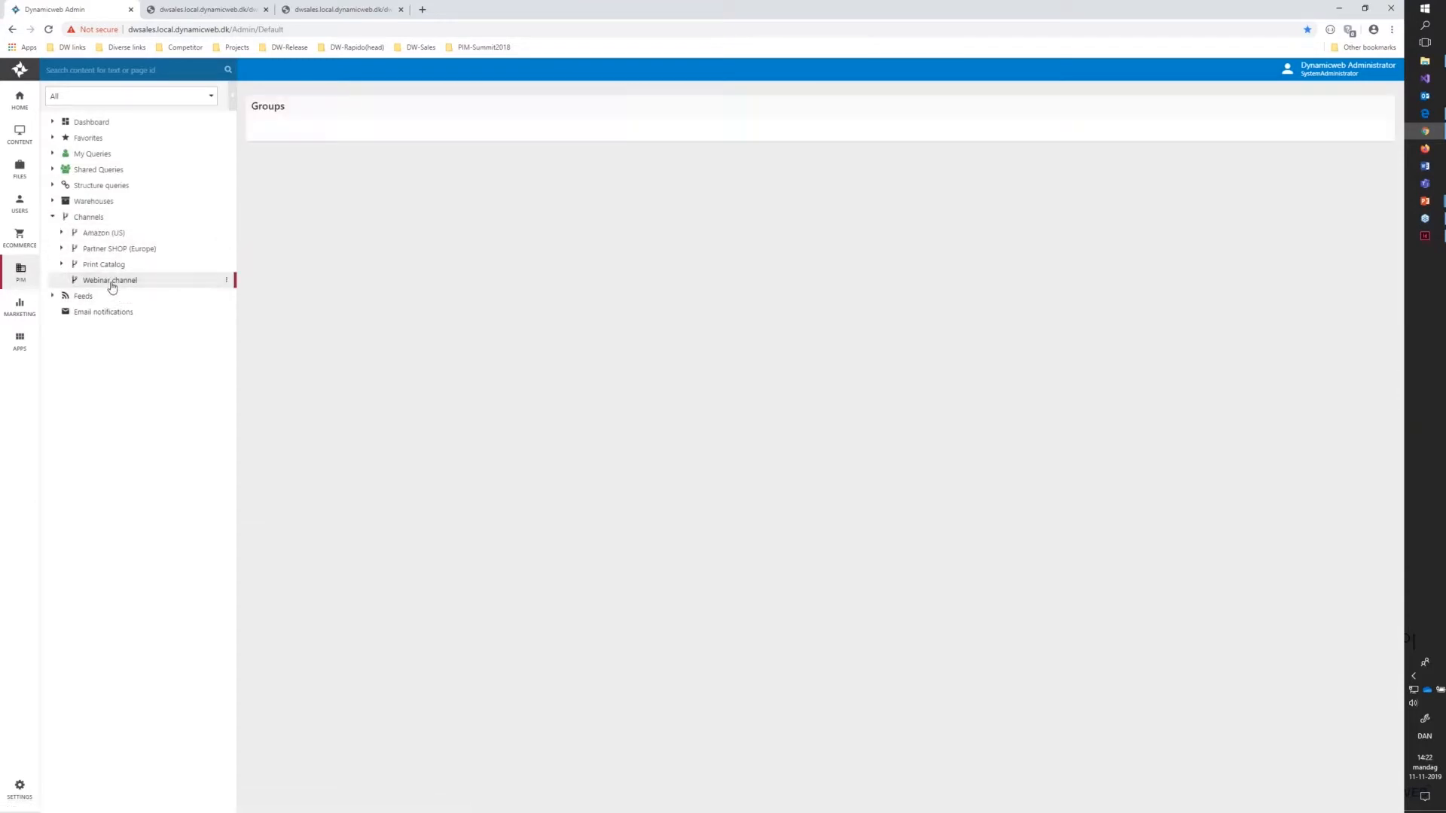
pyautogui.rightClick(111, 286)
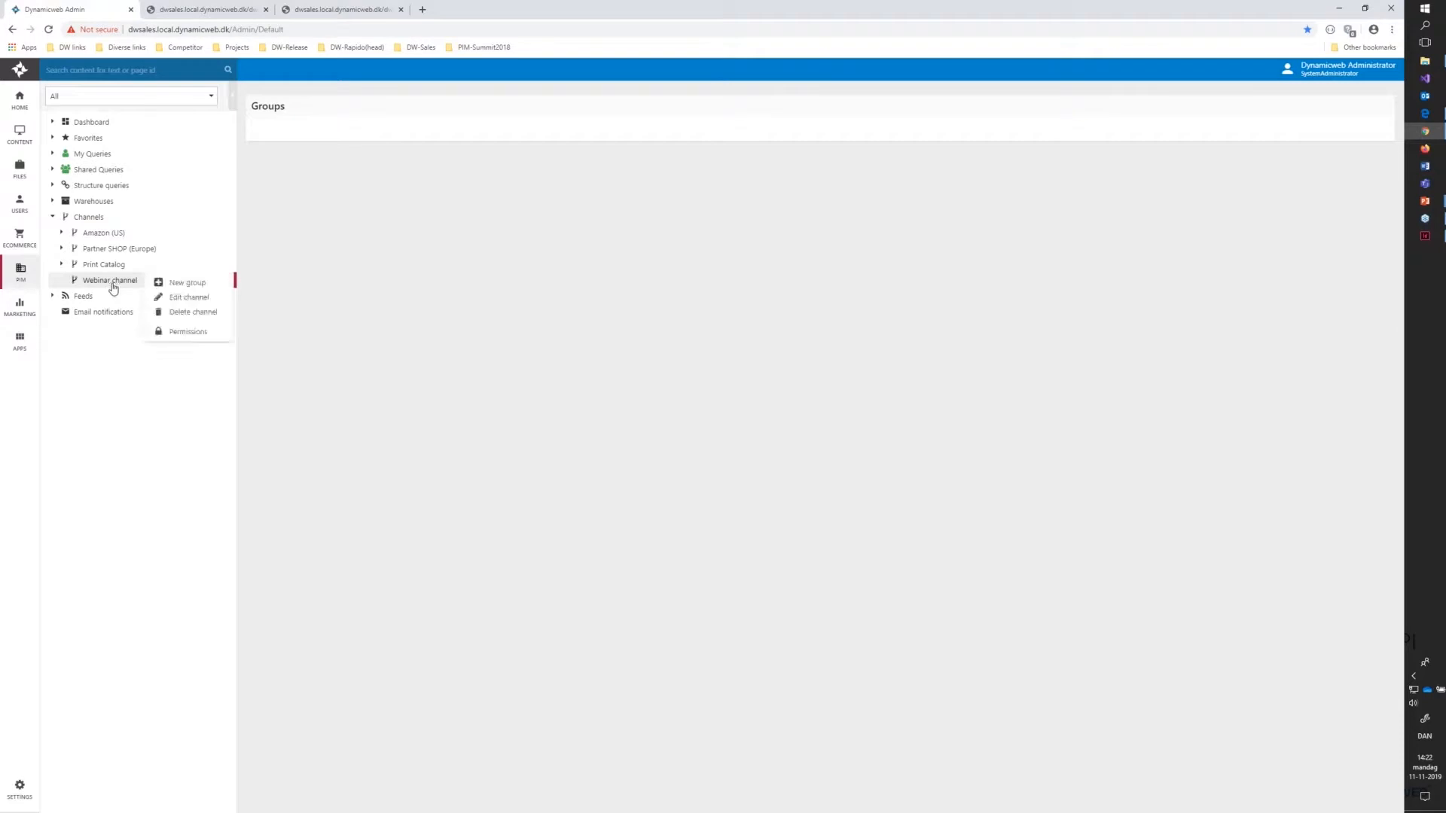
pyautogui.click(195, 286)
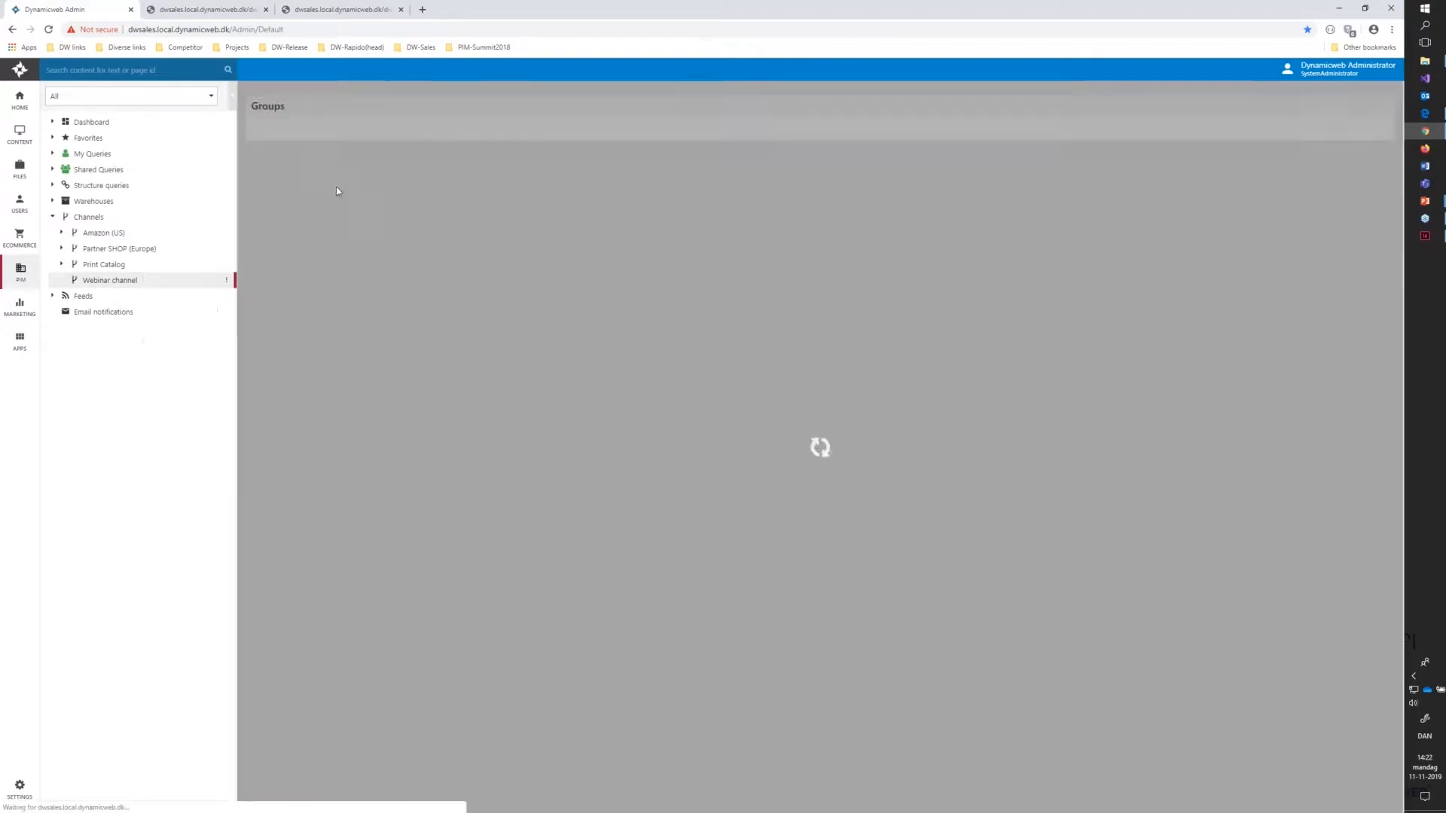
pyautogui.write('New1')
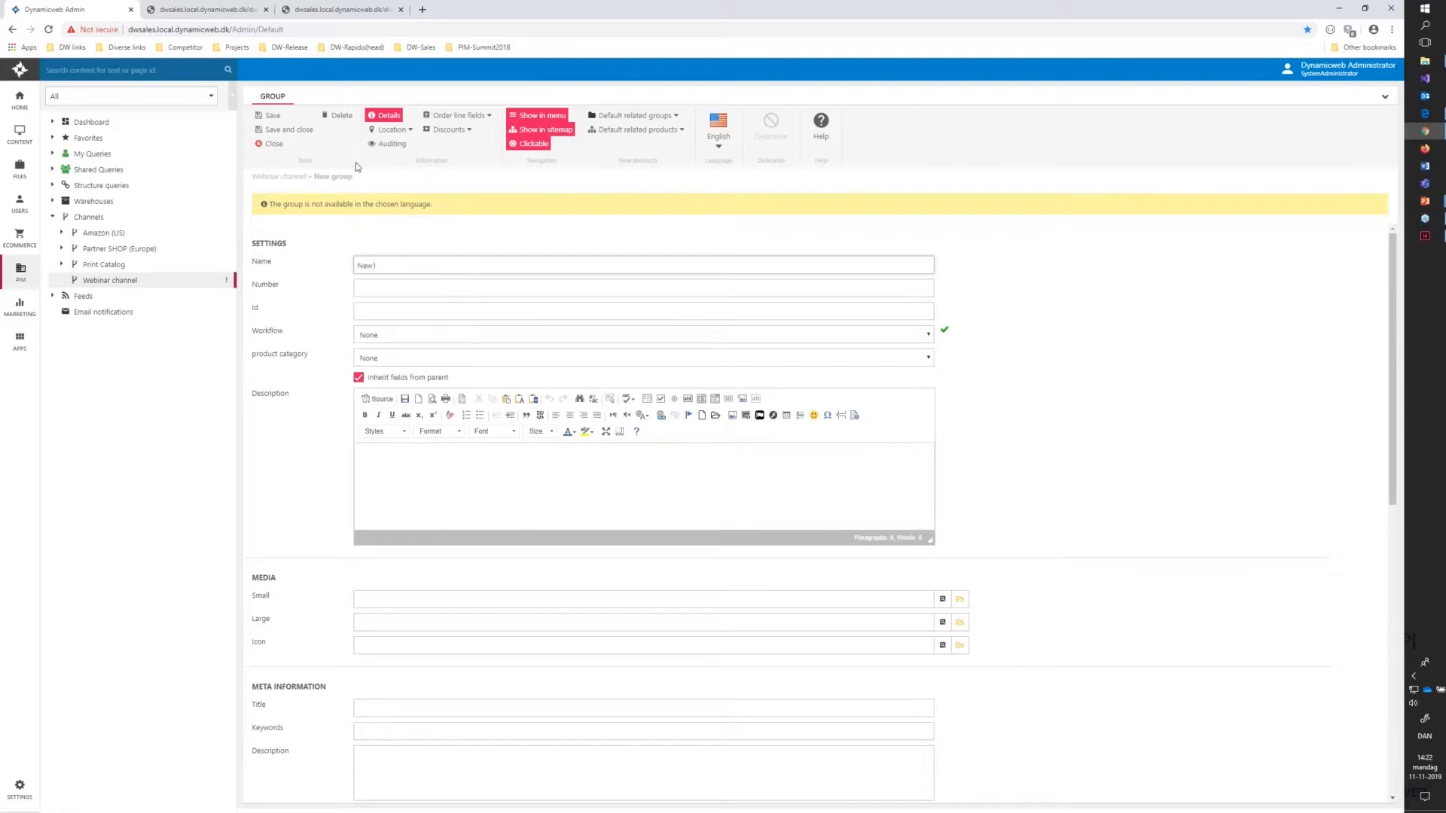
pyautogui.click(288, 129)
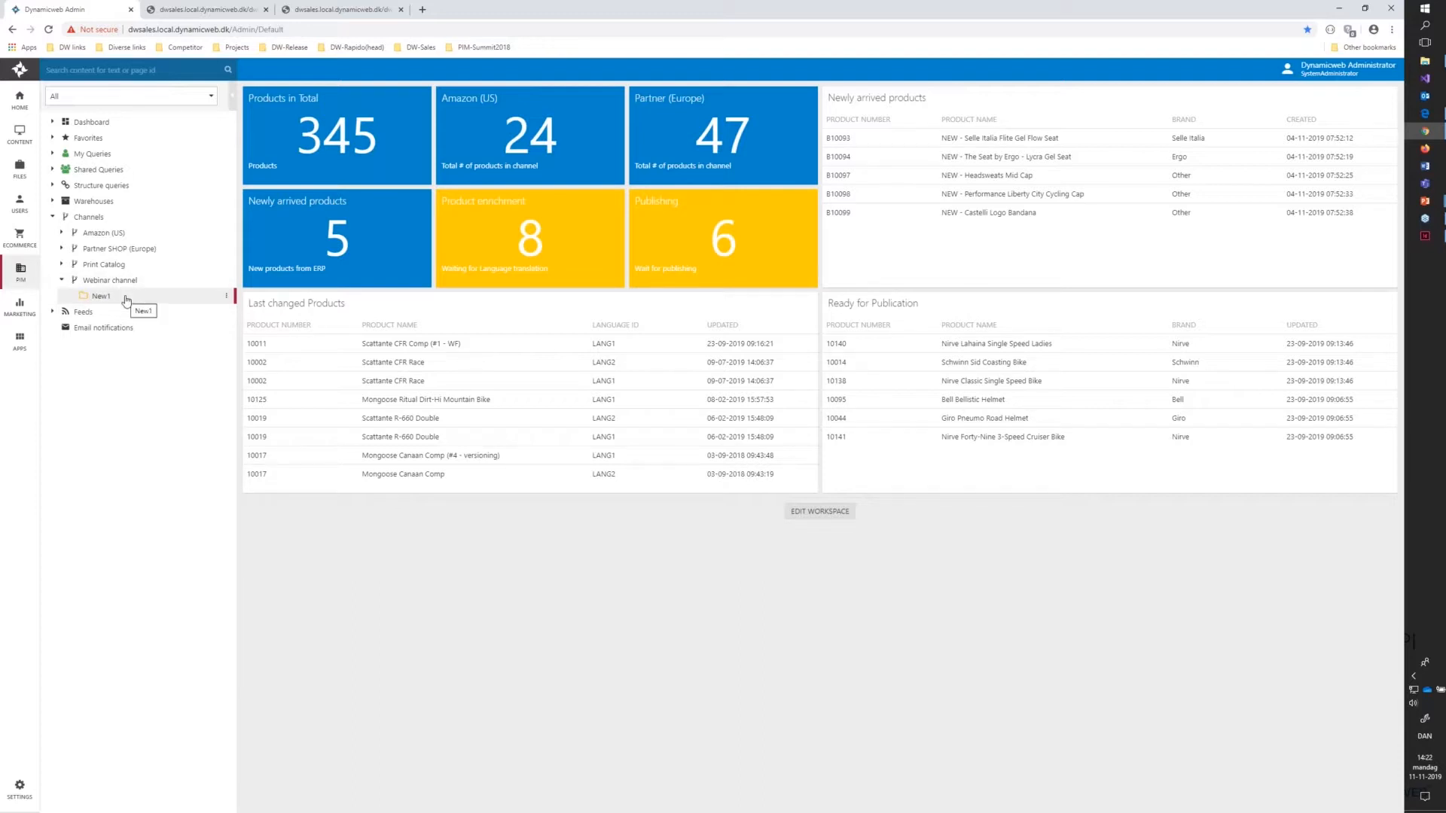
# Create a new feed under Feeds named Webinar feed, using the [Channel] PrintLeaflets-1.query query
pyautogui.click(52, 311)
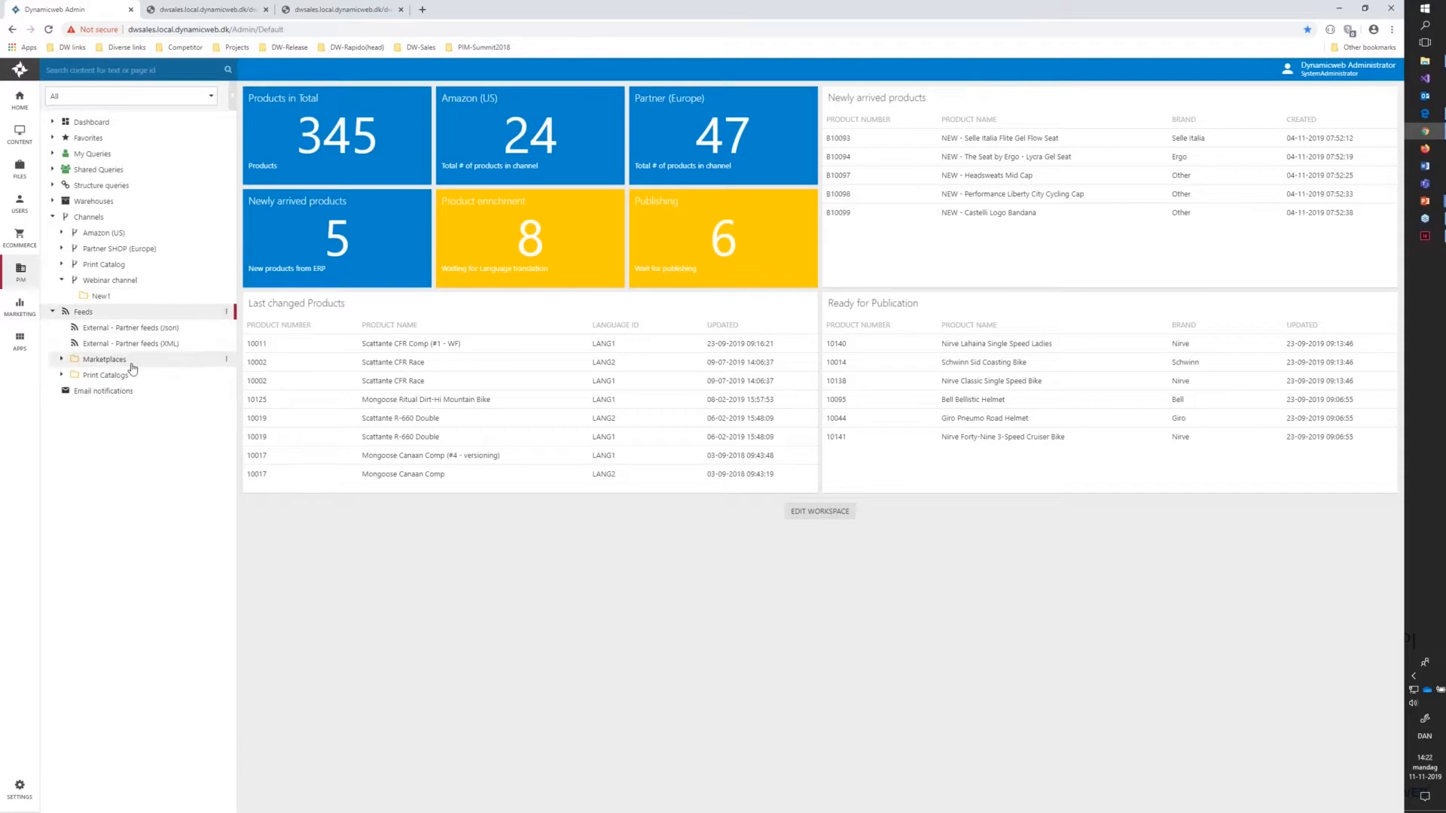
pyautogui.click(62, 375)
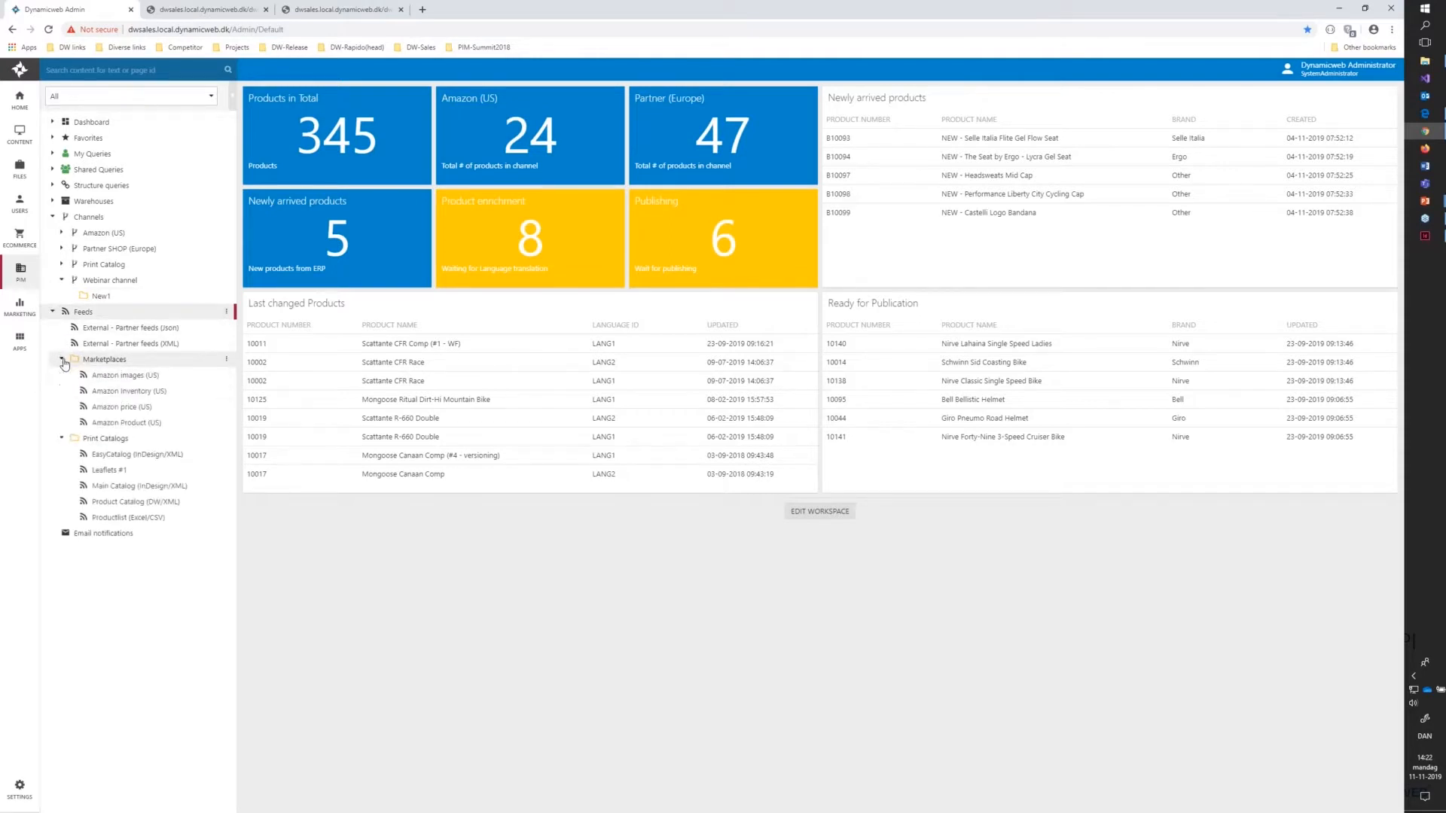
pyautogui.click(61, 375)
pyautogui.rightClick(94, 313)
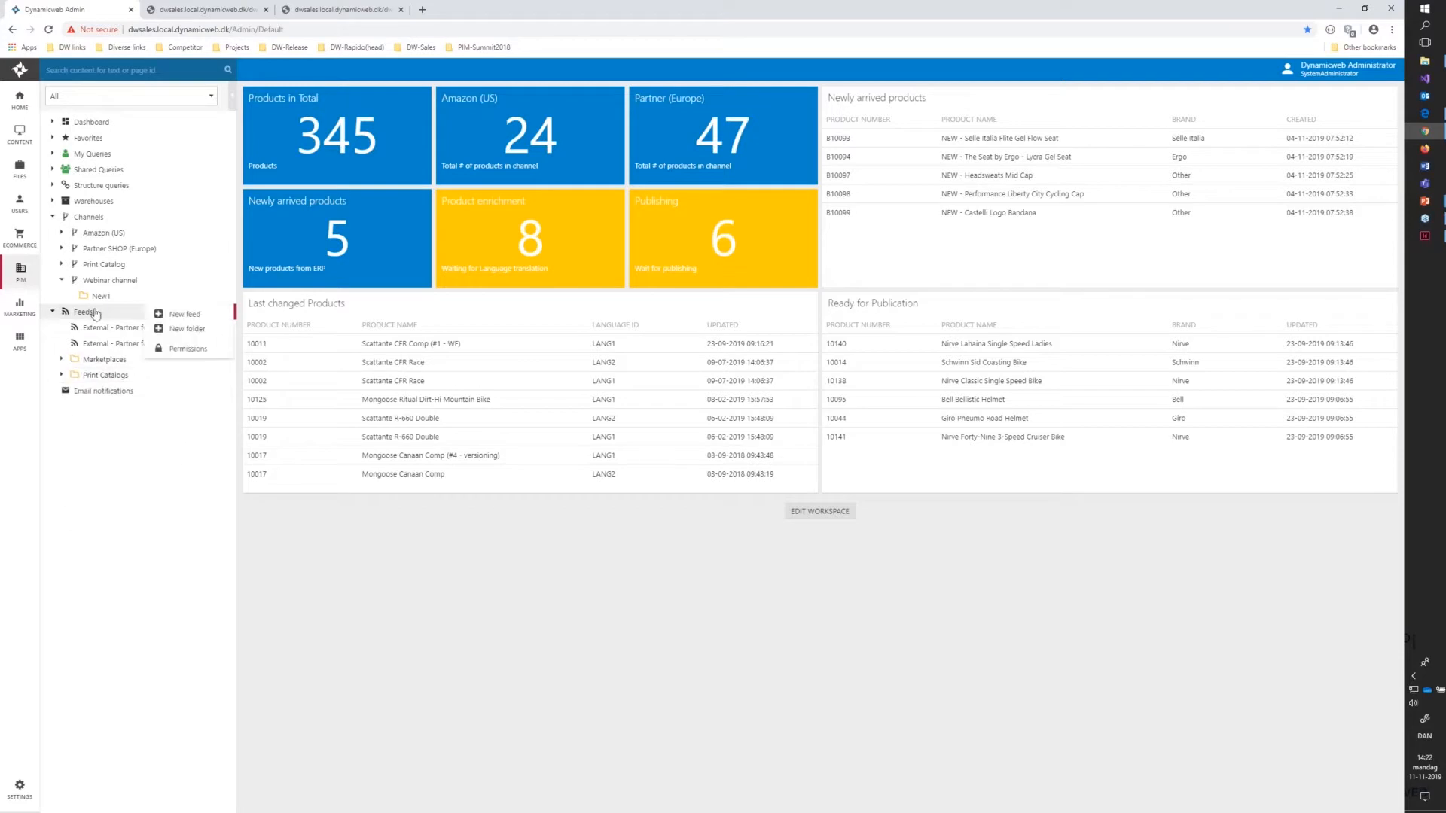
pyautogui.click(185, 315)
pyautogui.click(400, 208)
pyautogui.write('Webin')
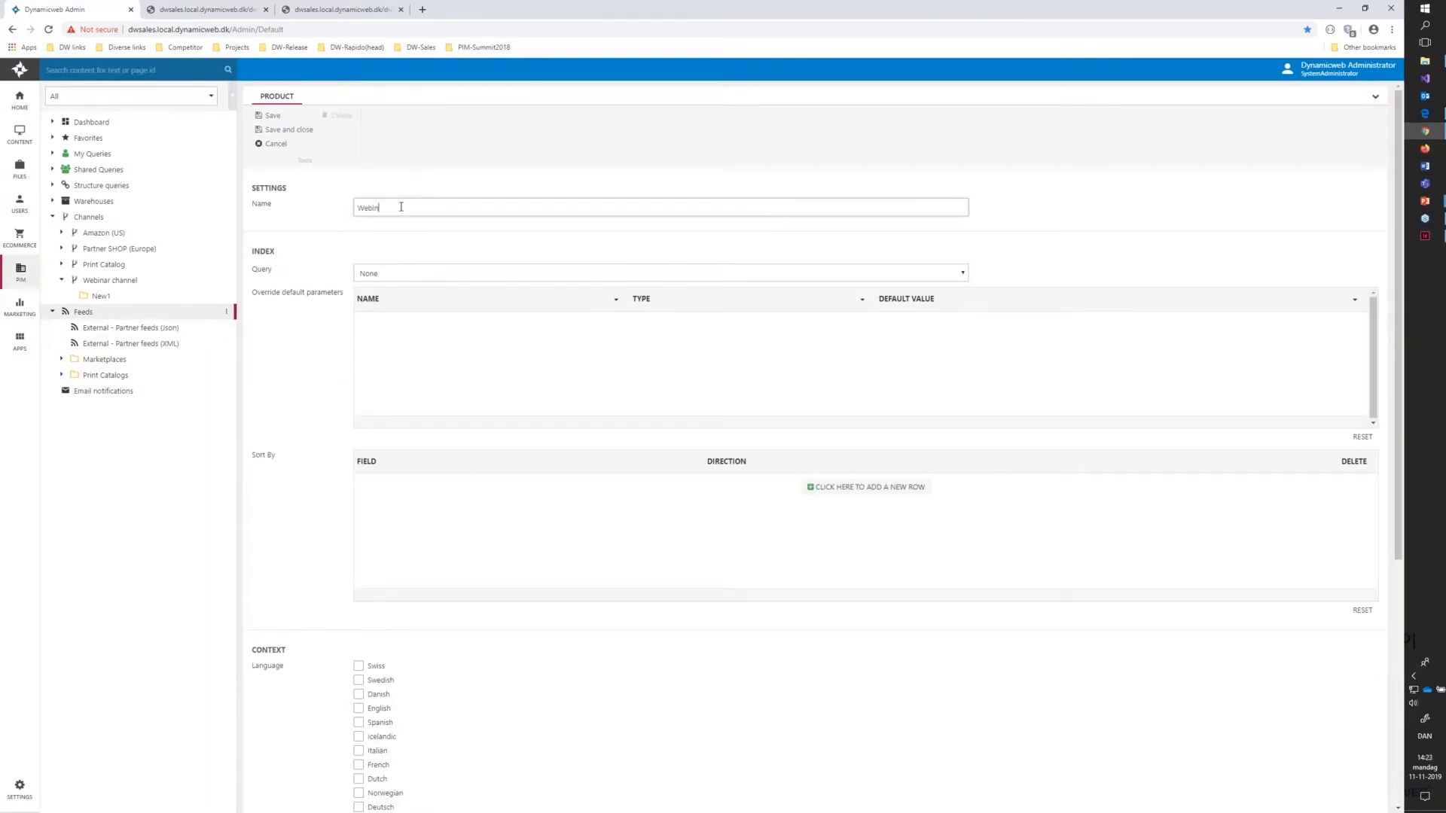
pyautogui.write('ar feed')
pyautogui.click(500, 275)
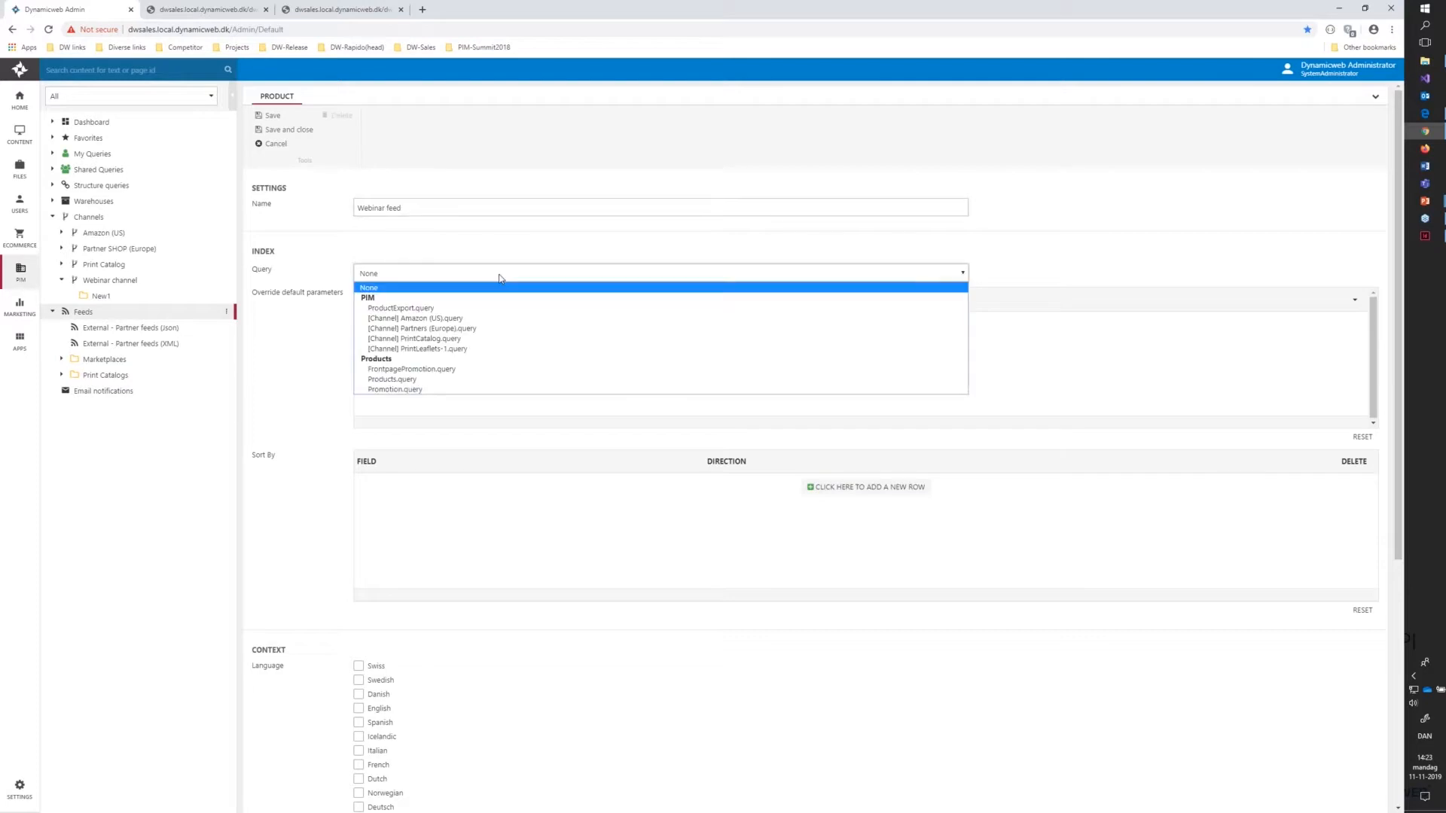
pyautogui.click(510, 349)
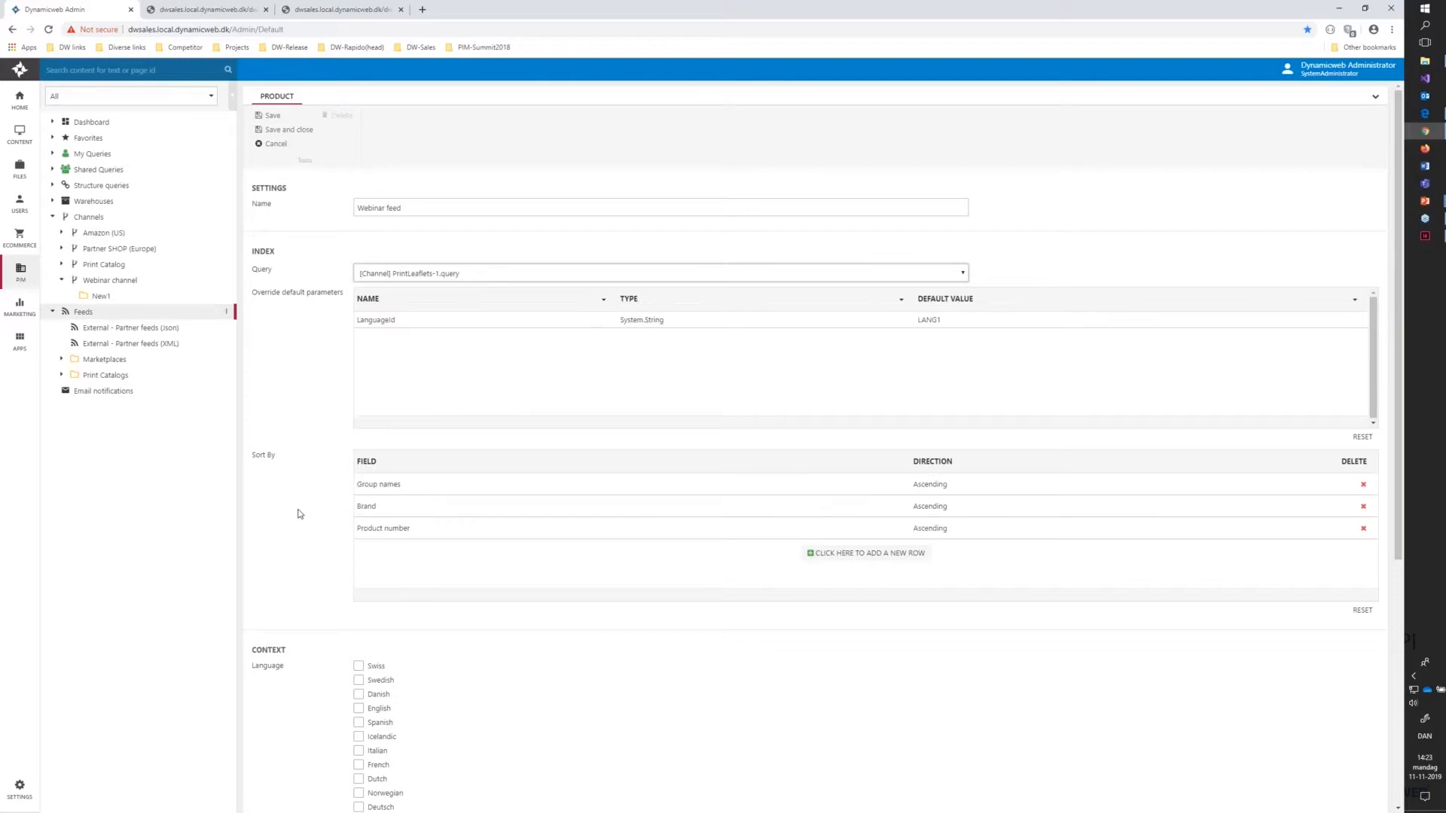
# Set the feed's context to the Danish and English languages, the Euro currency and the Webinar channel shop
pyautogui.scroll(-4, 324, 497)
pyautogui.click(358, 426)
pyautogui.click(358, 412)
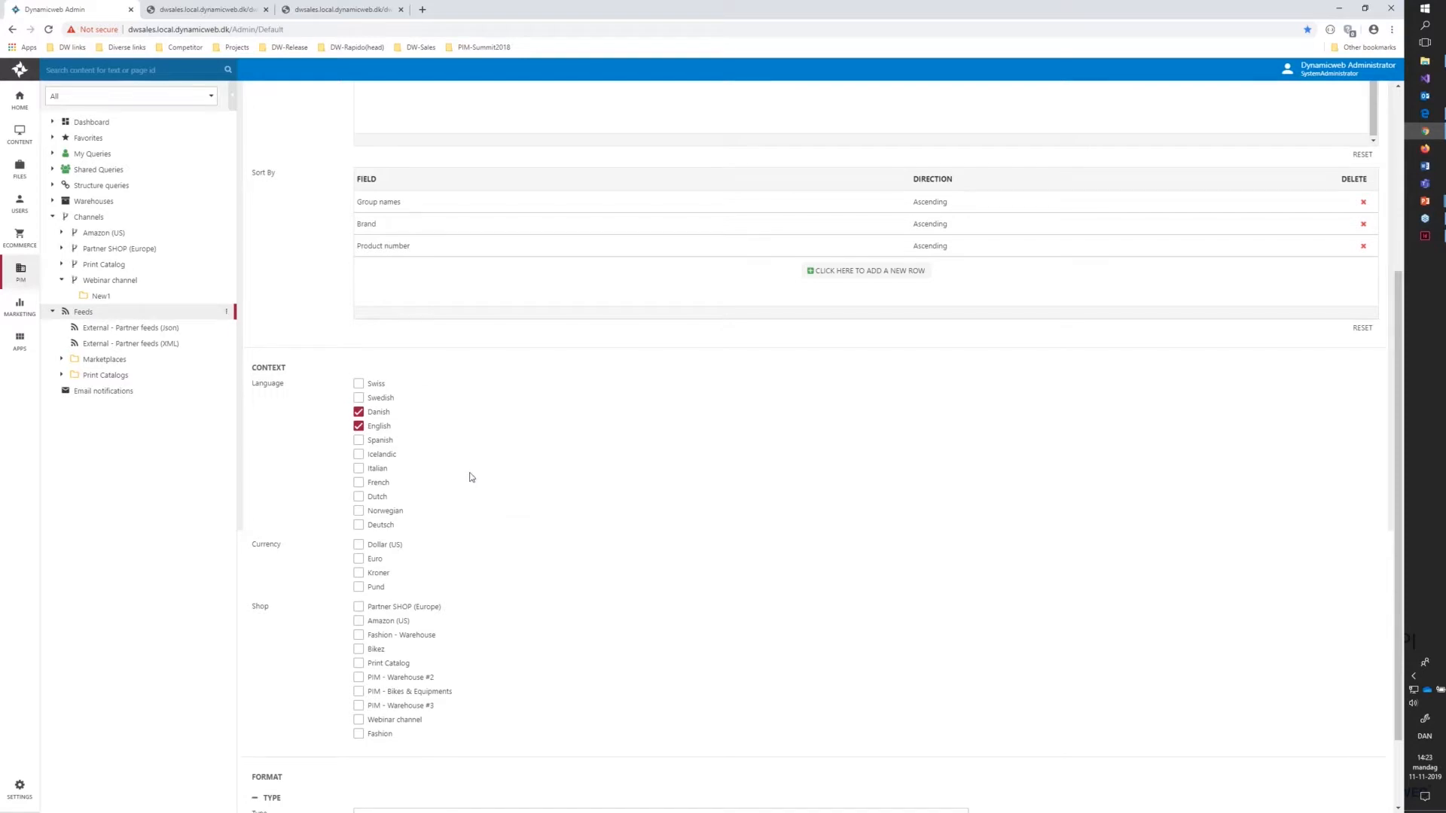
pyautogui.click(360, 573)
pyautogui.click(360, 559)
pyautogui.click(360, 574)
pyautogui.click(359, 720)
# Set the feed's format type to XML feed provider, review its included properties, then save and close the feed
pyautogui.scroll(-1, 592, 597)
pyautogui.click(574, 717)
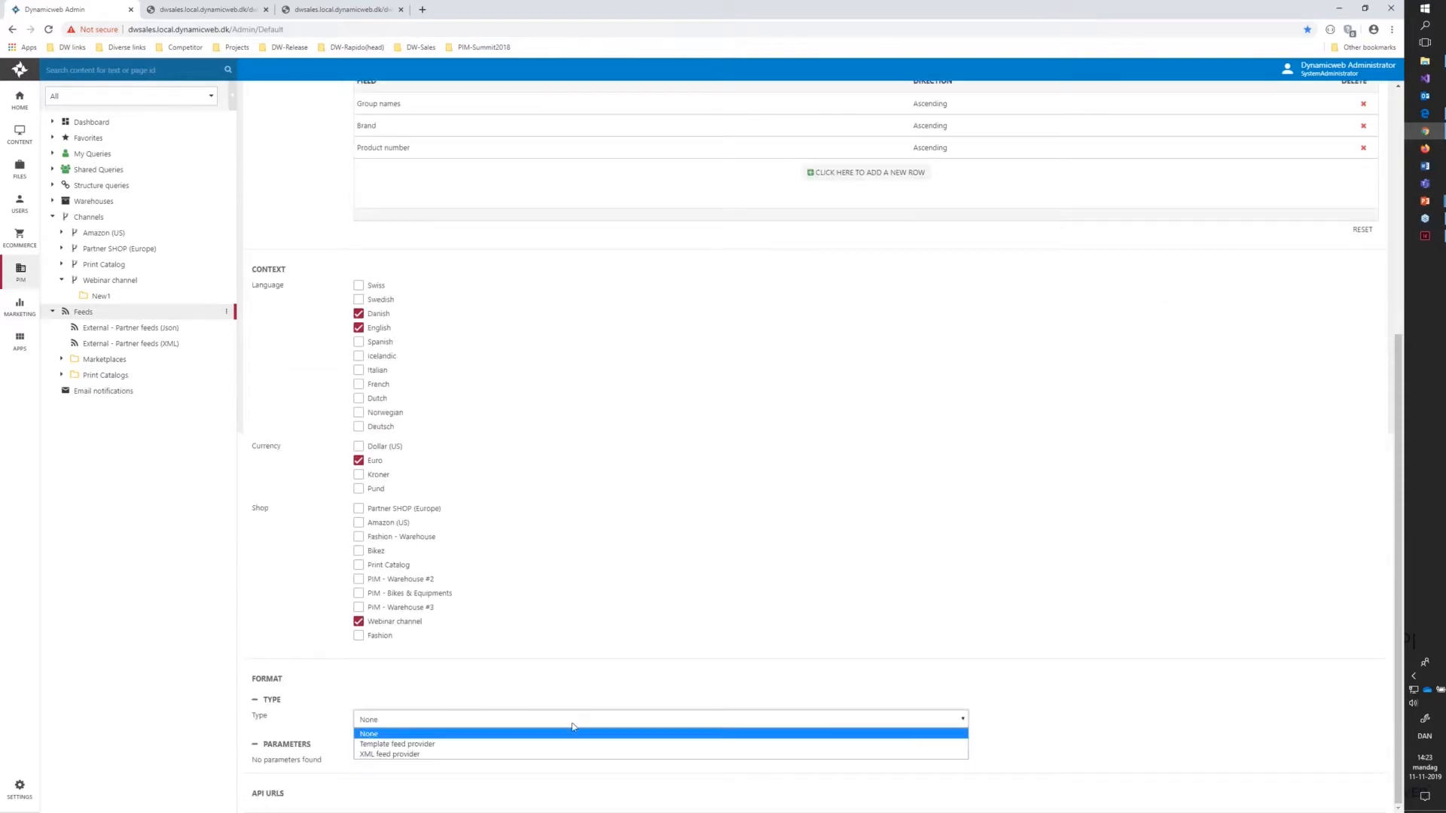
pyautogui.click(569, 755)
pyautogui.scroll(-7, 569, 748)
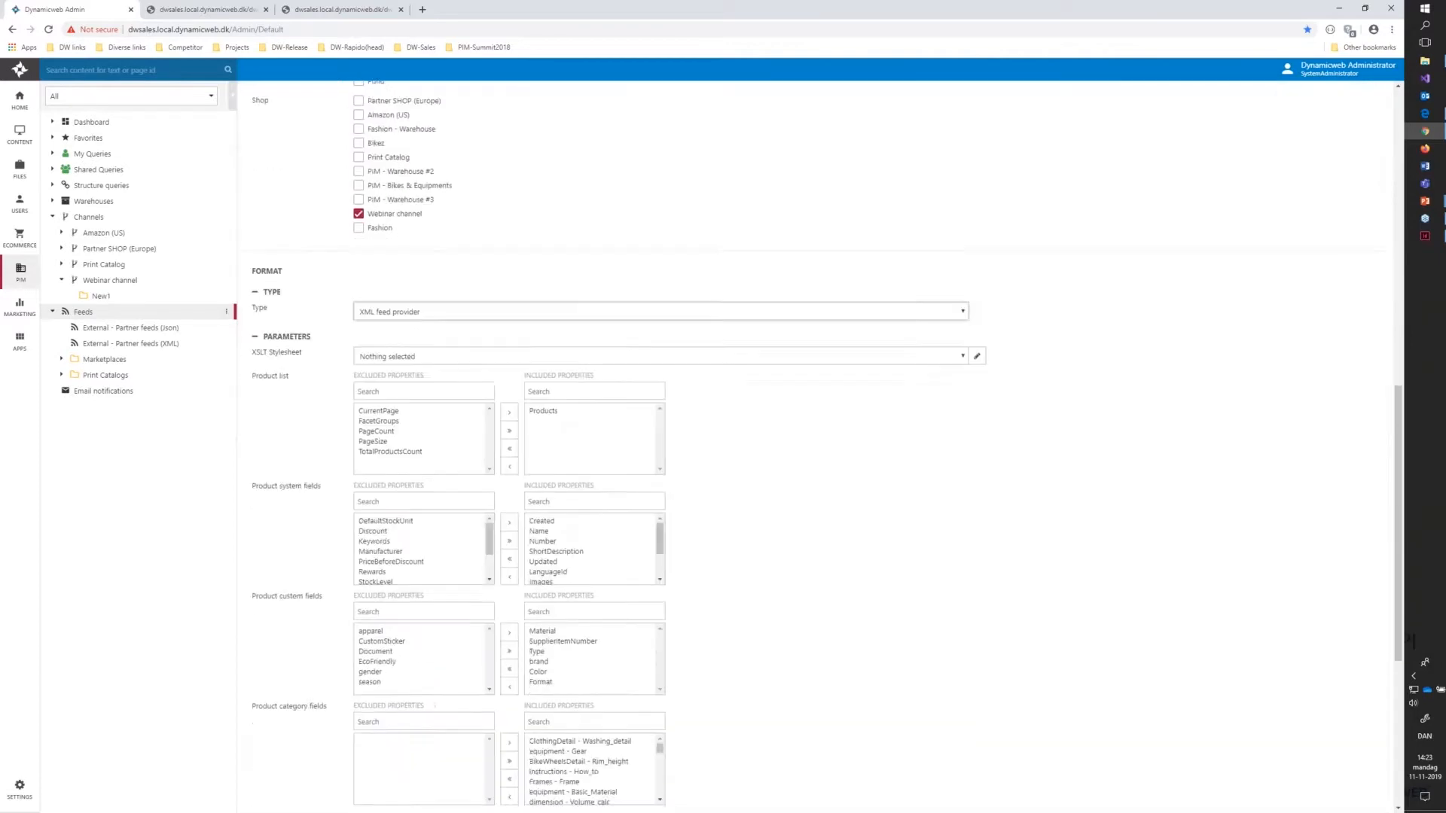
pyautogui.scroll(-4, 634, 605)
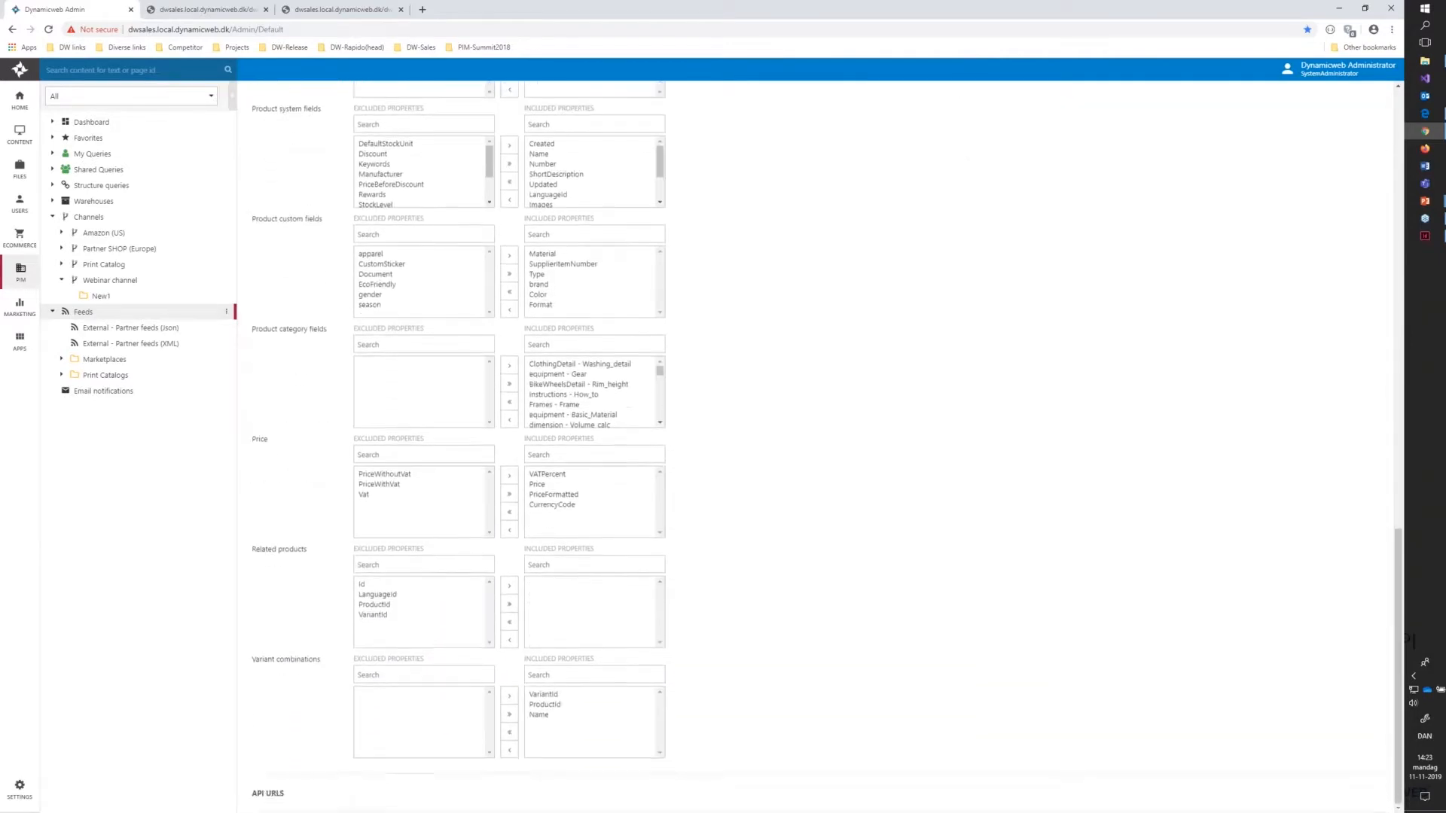
pyautogui.scroll(8, 634, 605)
pyautogui.scroll(8, 634, 604)
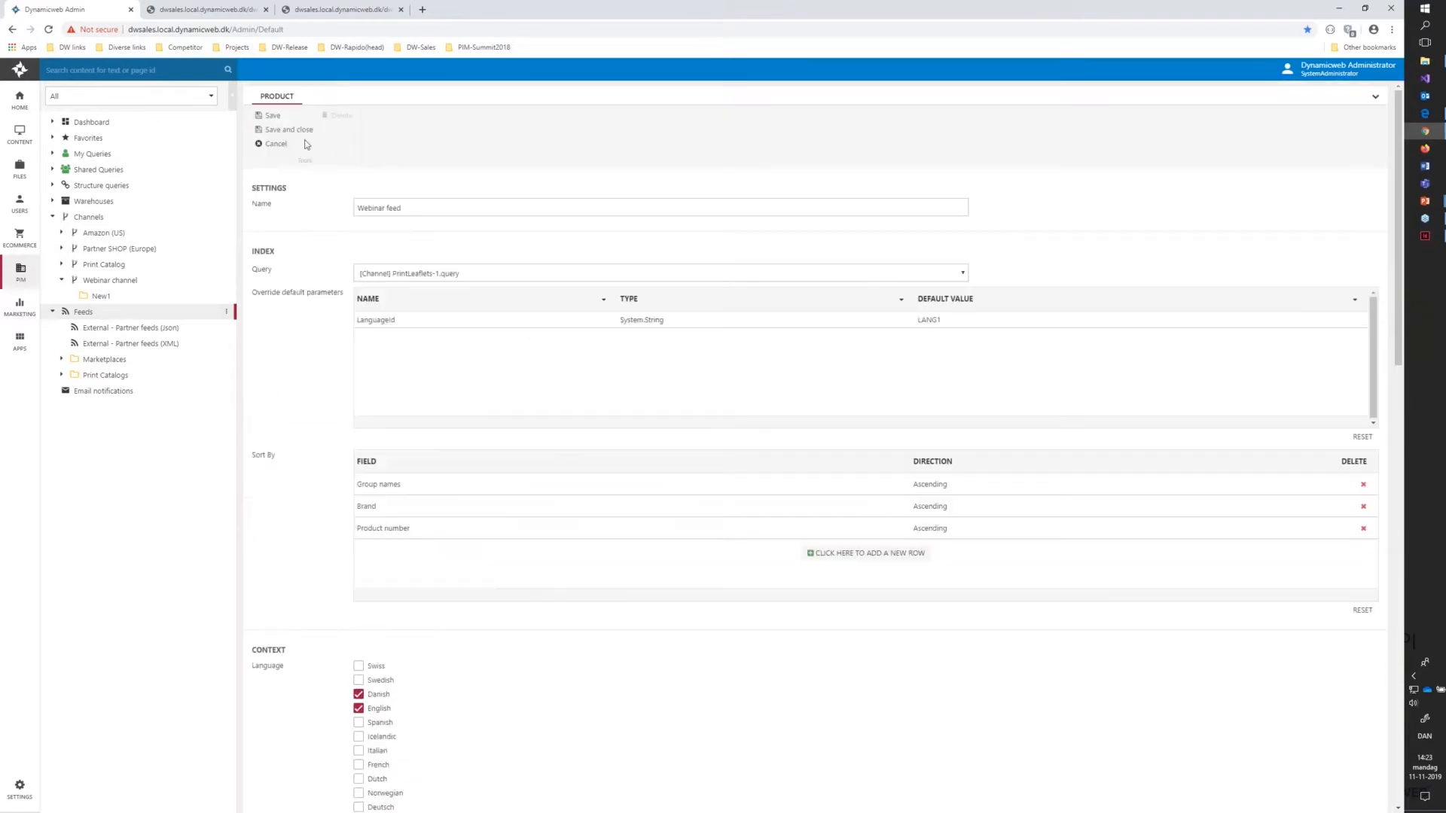
pyautogui.click(293, 132)
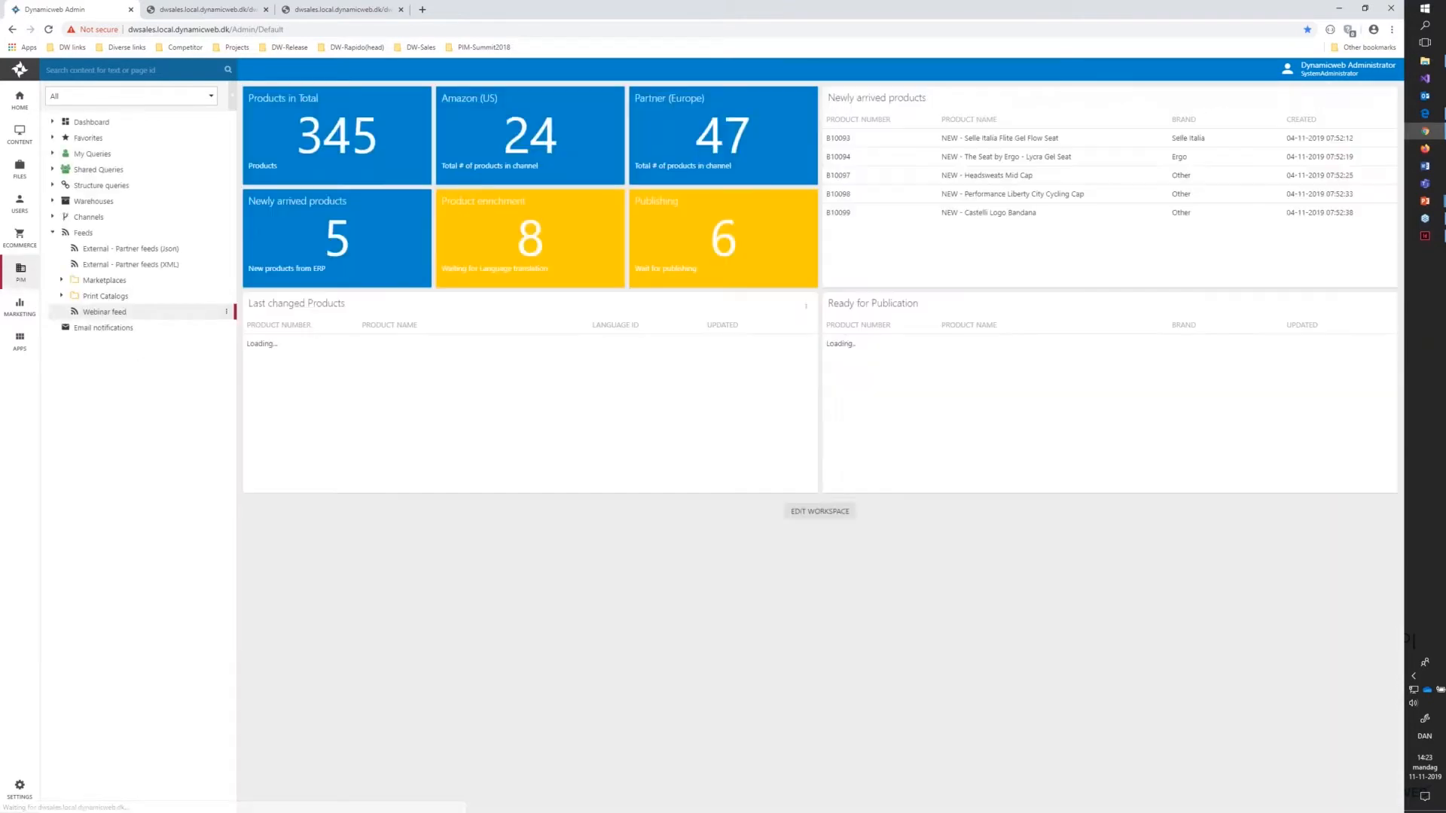
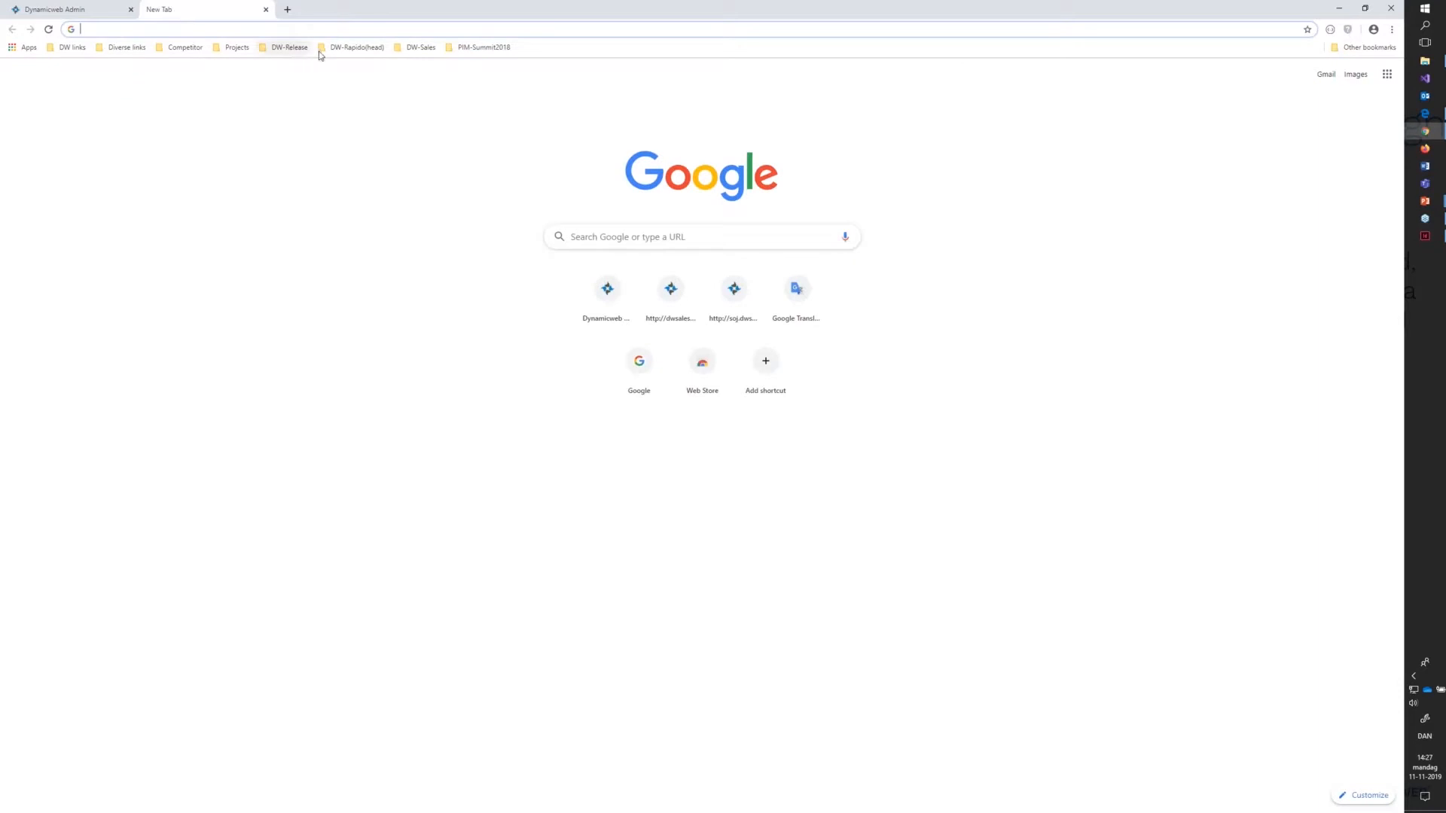
# Open the bookmarked InDesign/EasyCatalog feed output from DW-Sales and copy its URL
pyautogui.click(397, 51)
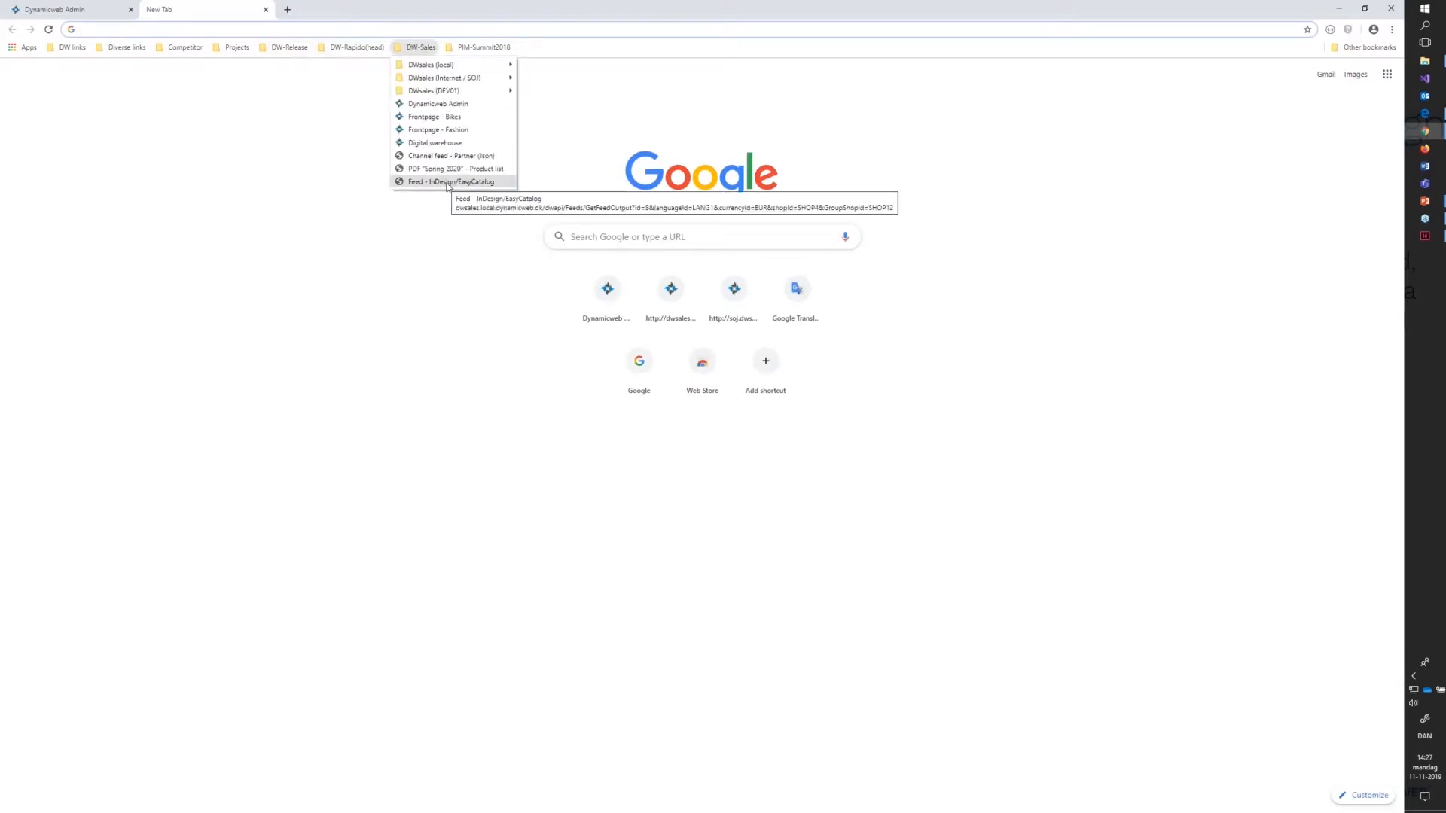
pyautogui.click(448, 183)
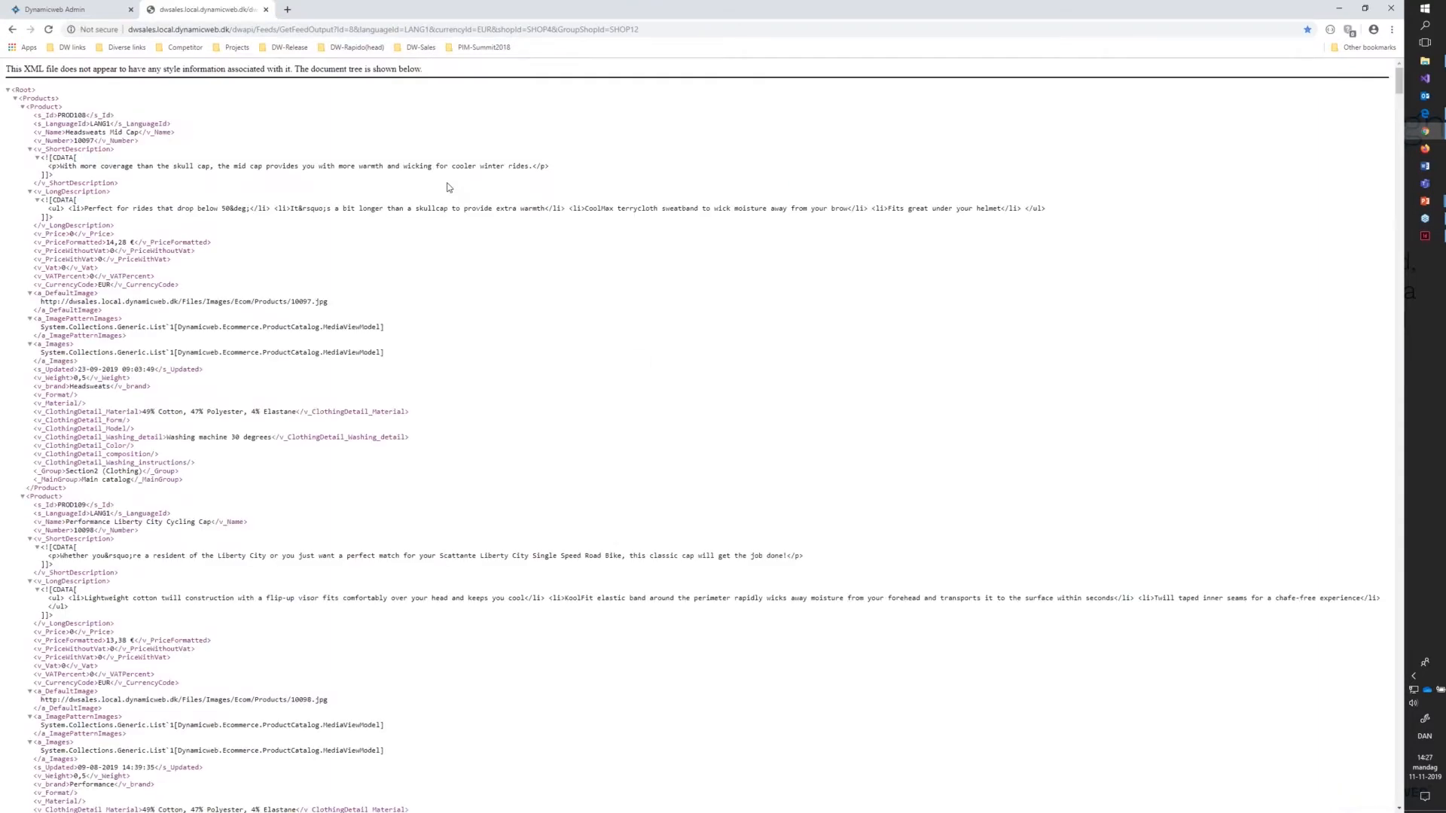
pyautogui.click(647, 30)
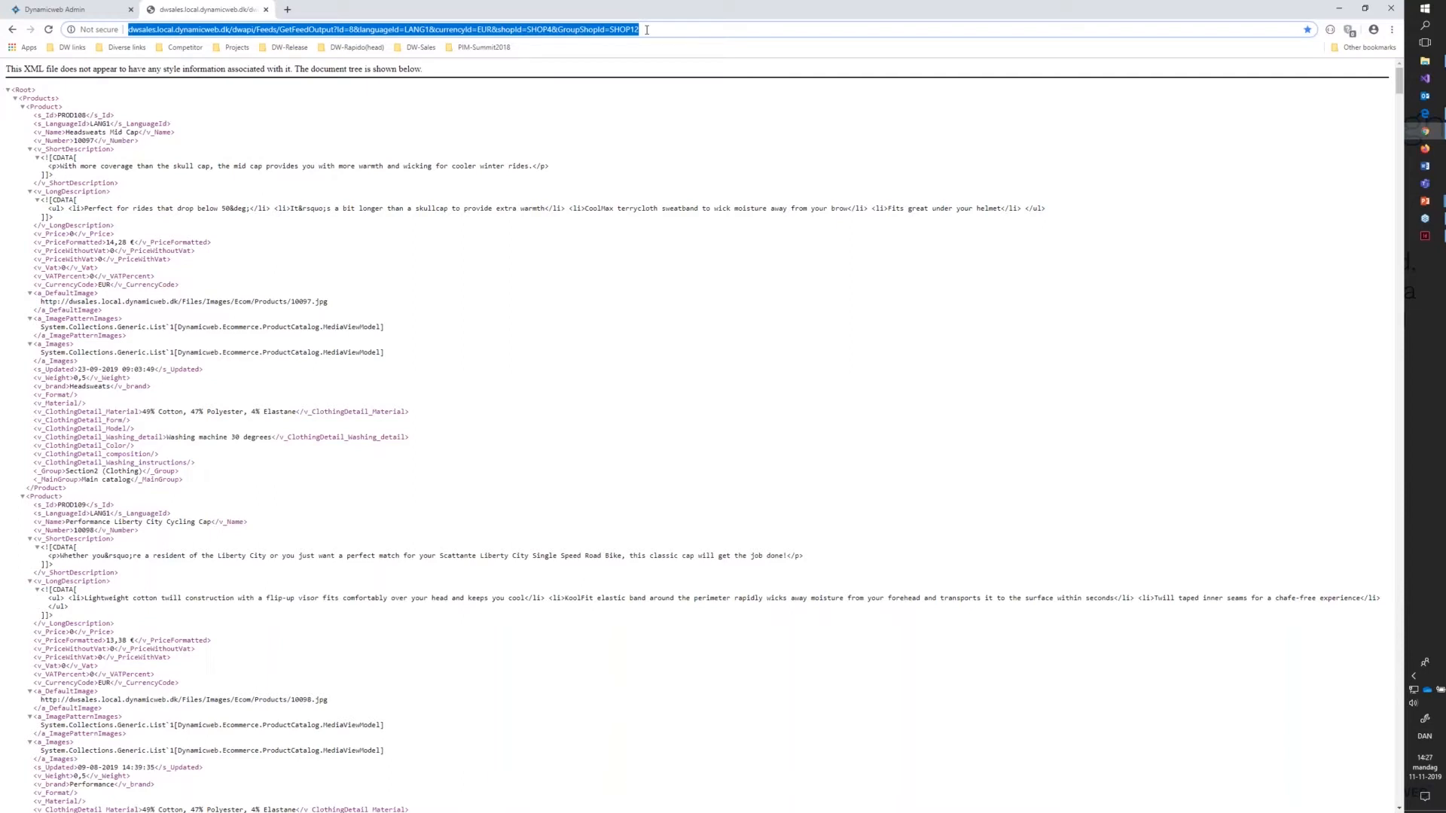
# Switch to Adobe InDesign and start a new EasyCatalog panel with an XML data source
pyautogui.hotkey('alt', 'Tab')
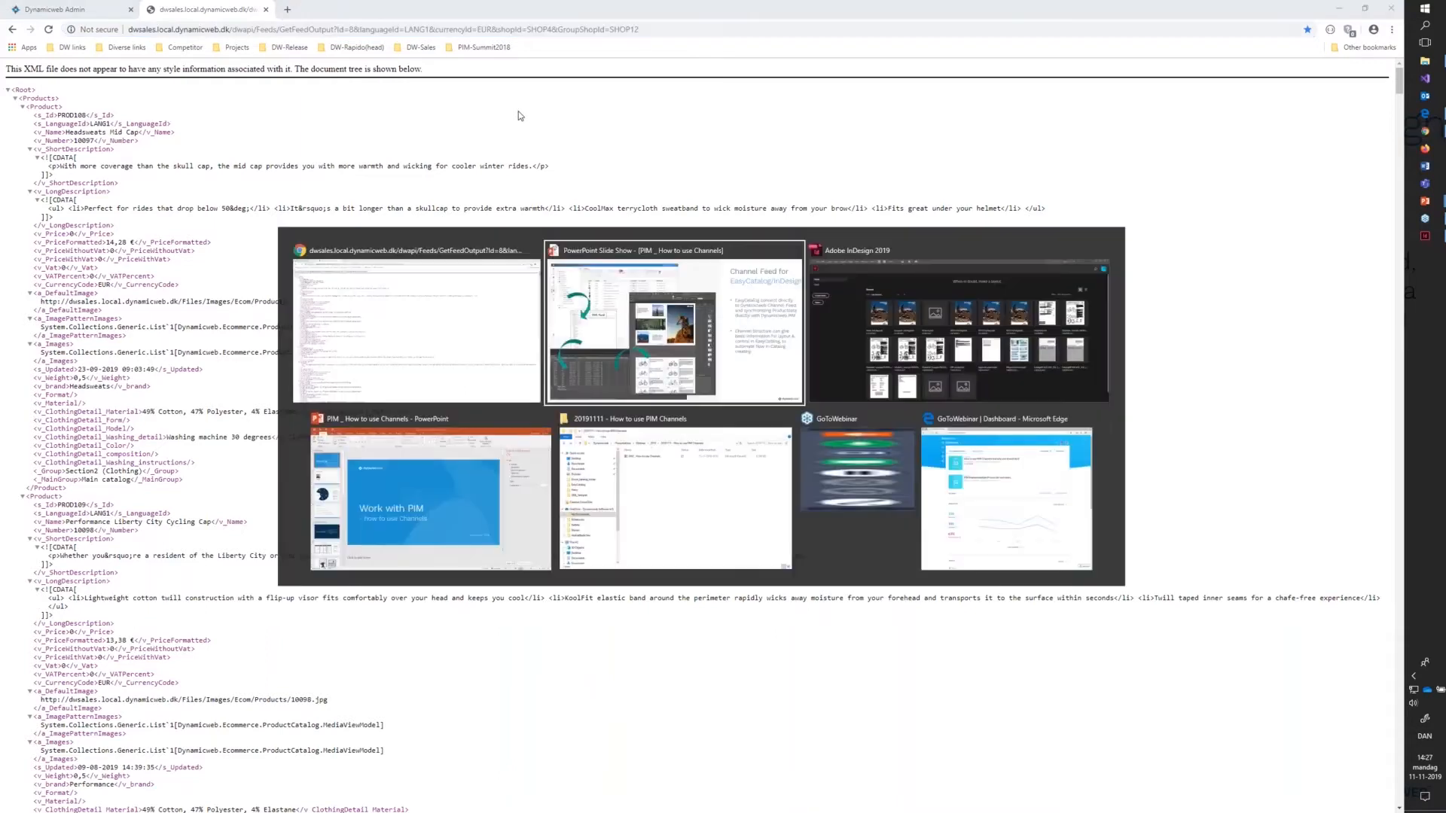
pyautogui.hotkey('alt', 'Tab')
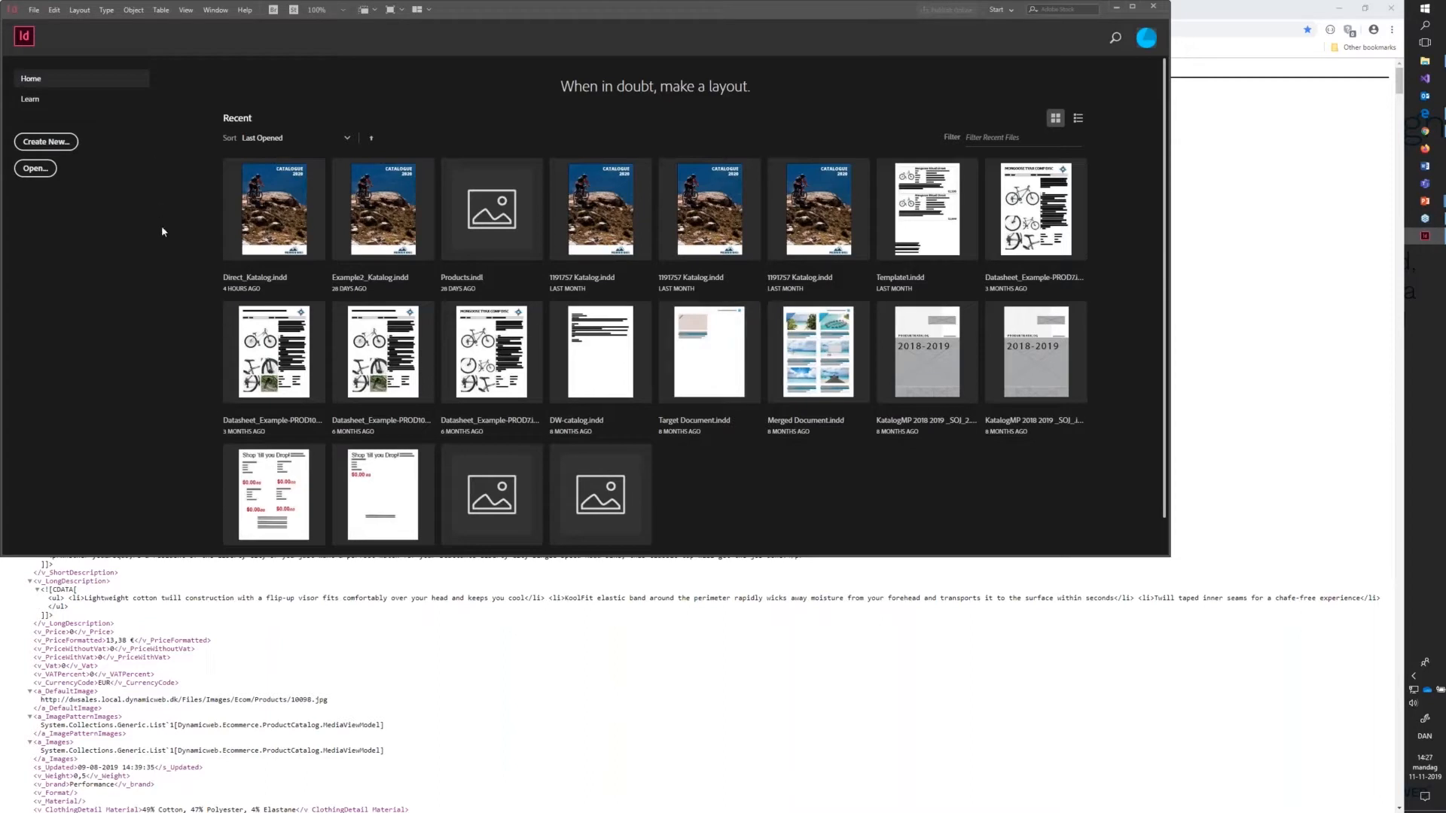
pyautogui.click(34, 11)
pyautogui.moveTo(90, 23)
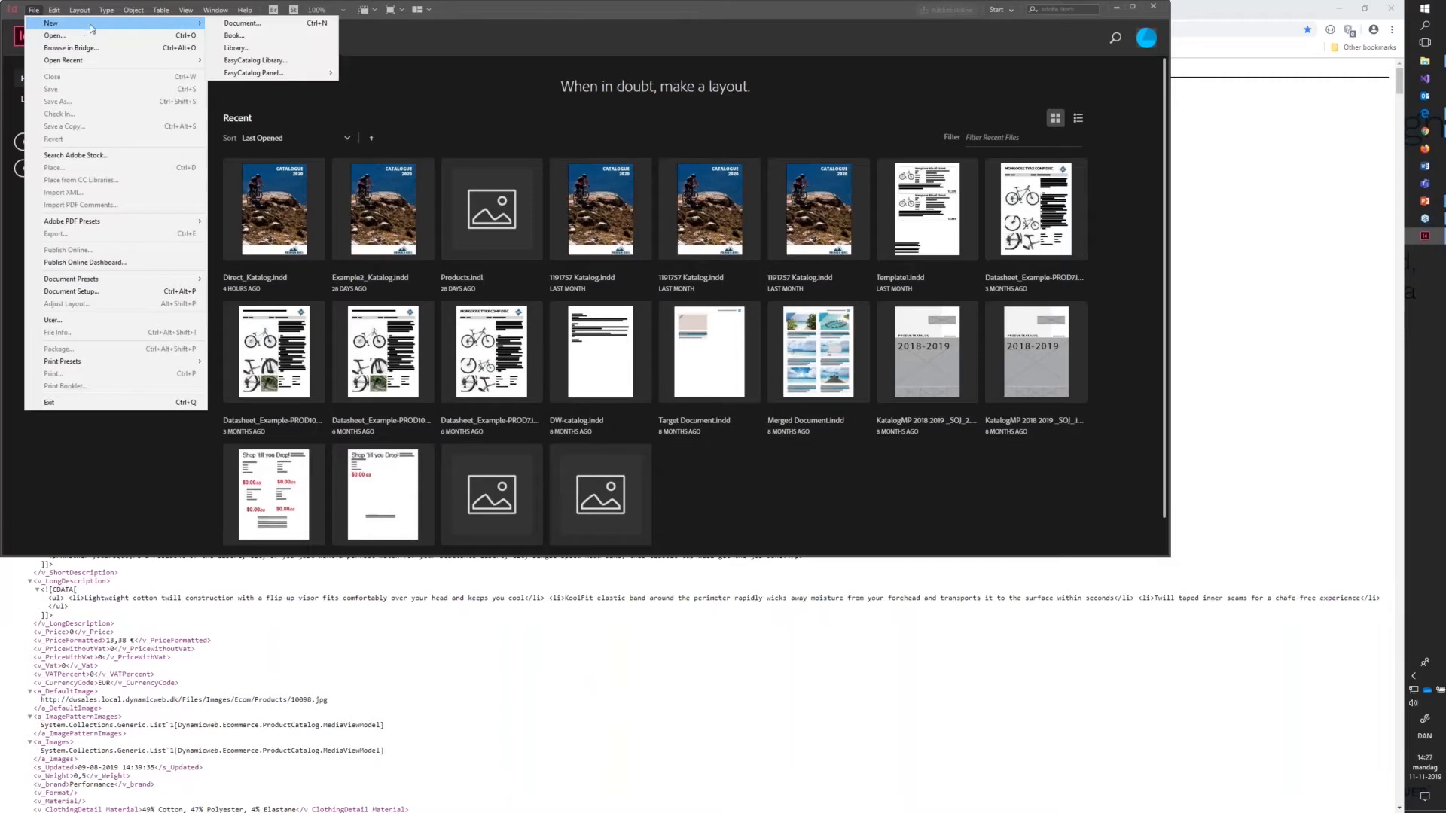
pyautogui.moveTo(270, 75)
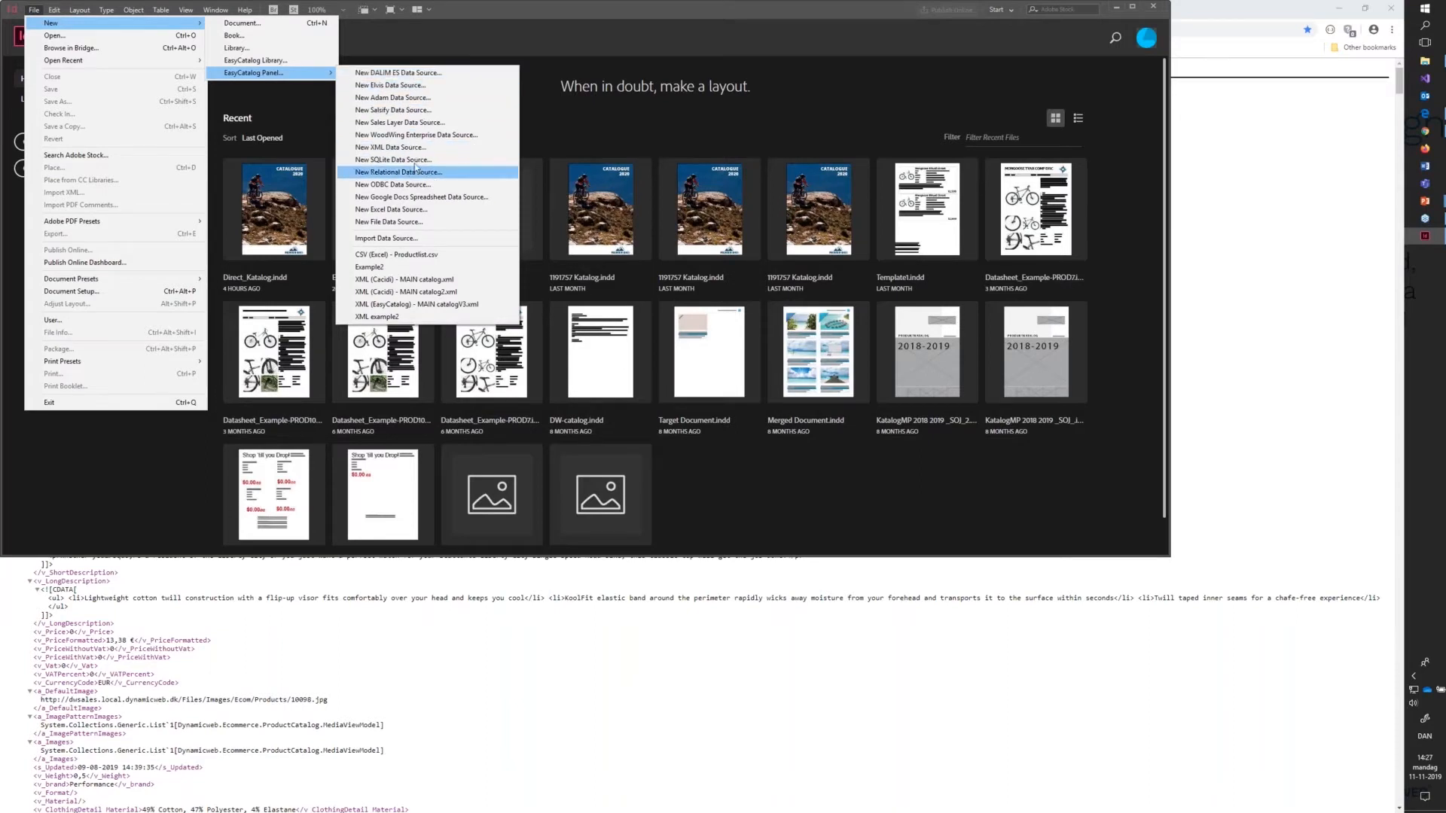
pyautogui.click(415, 149)
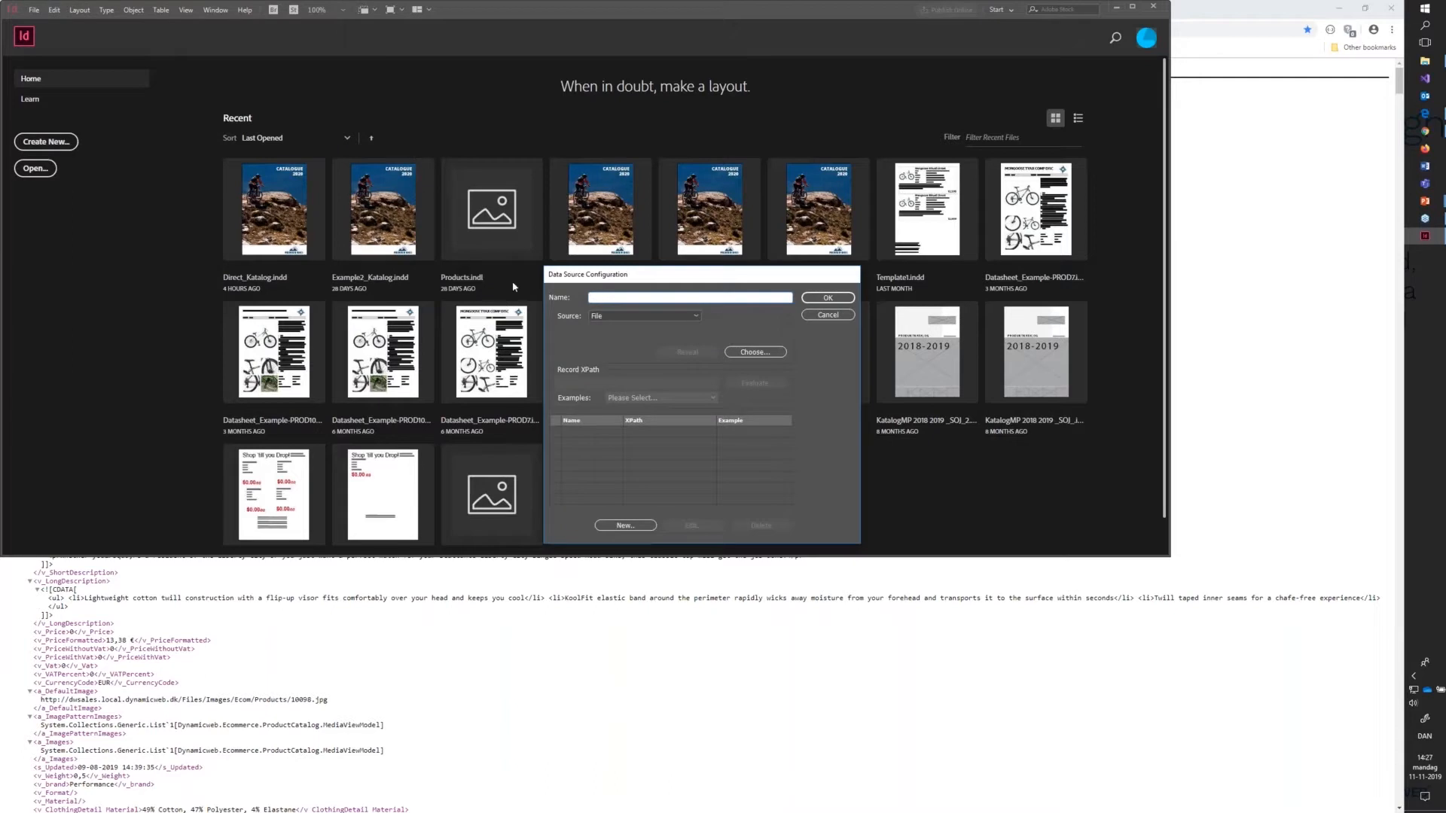
# Set the data source type to URL, paste the copied feed address and name the source DW webinar
pyautogui.click(602, 318)
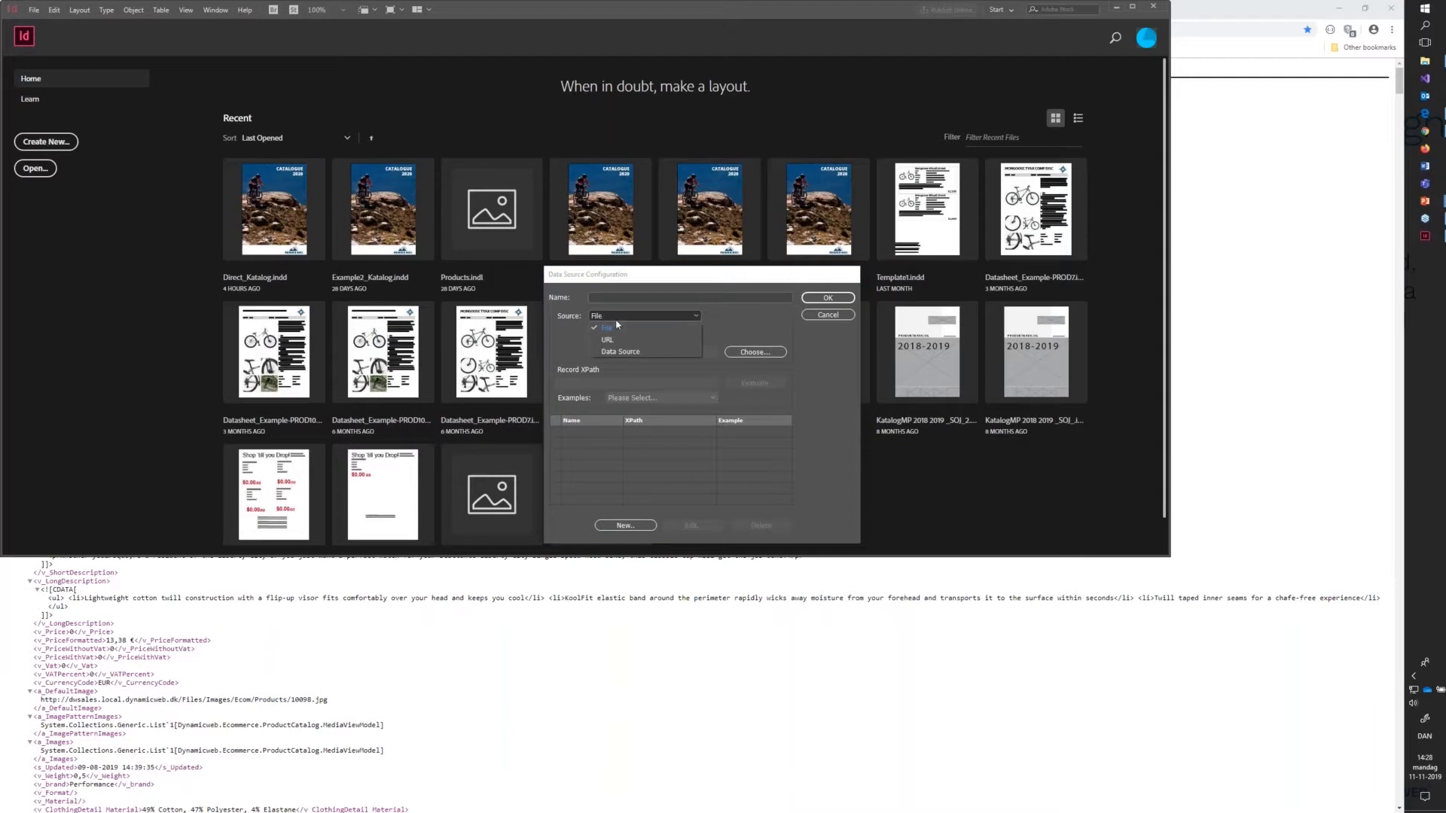
pyautogui.click(613, 340)
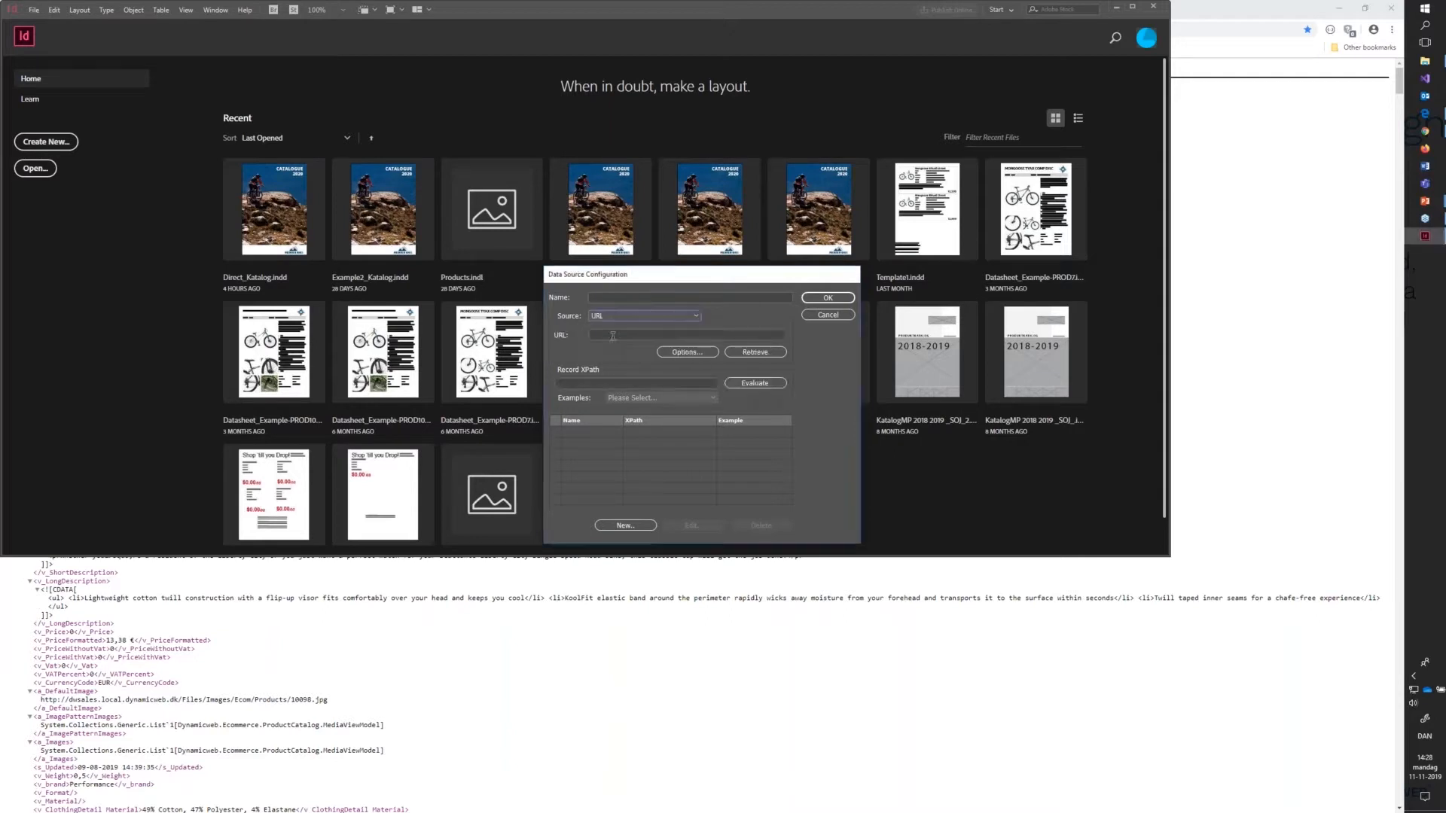
pyautogui.click(613, 337)
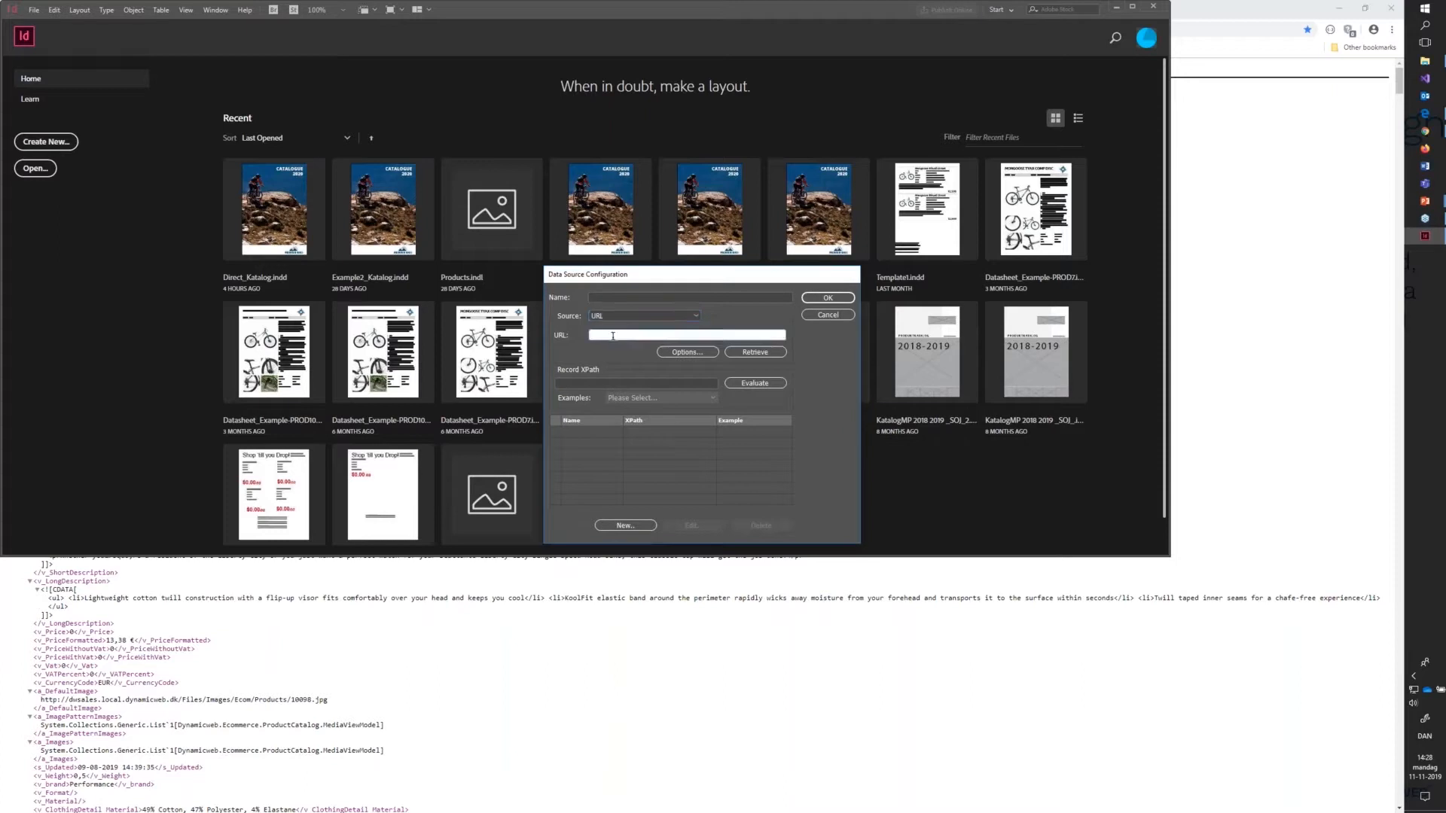
pyautogui.hotkey('ctrl', 'v')
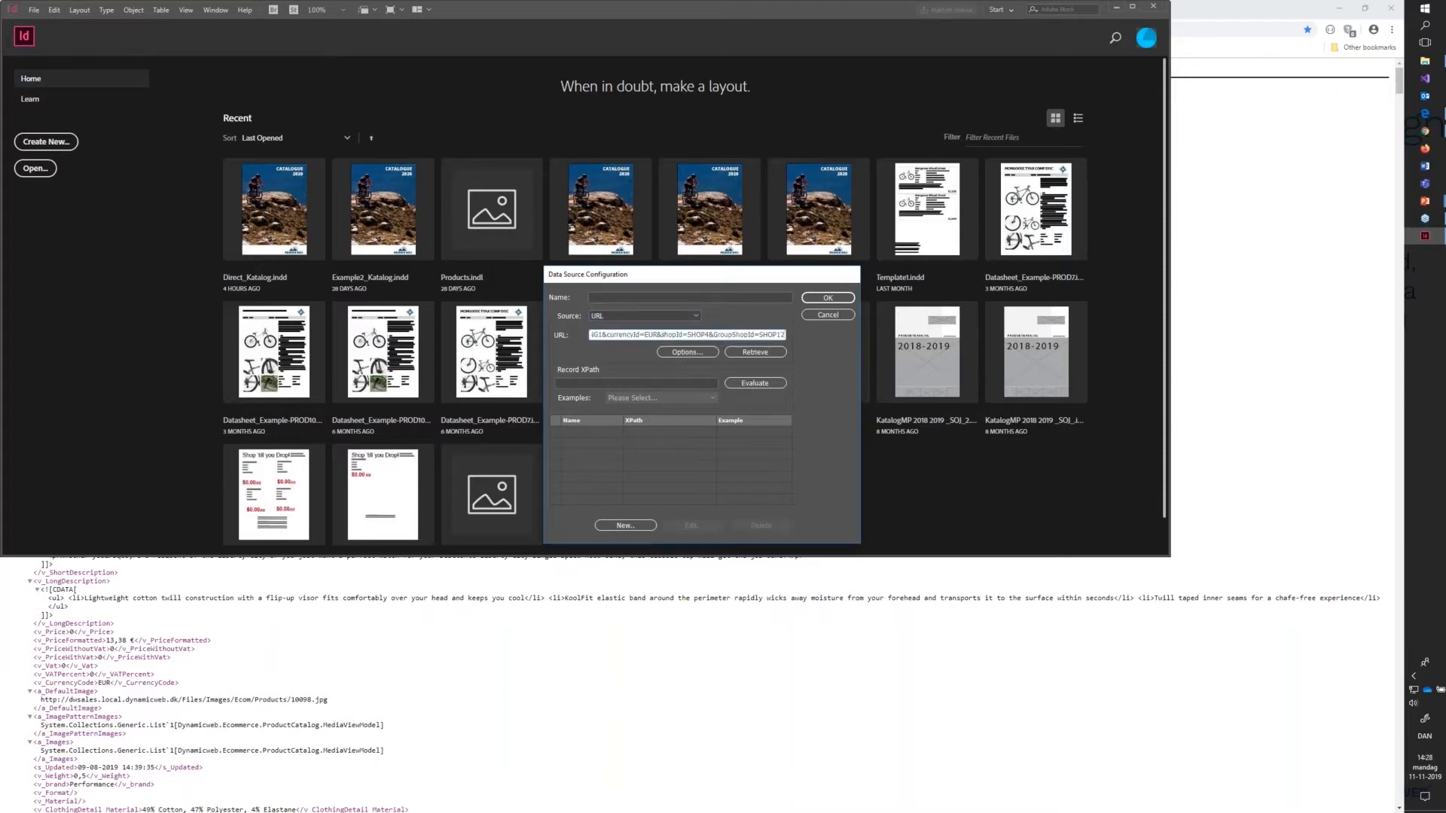
pyautogui.click(612, 297)
pyautogui.write('DW webinar')
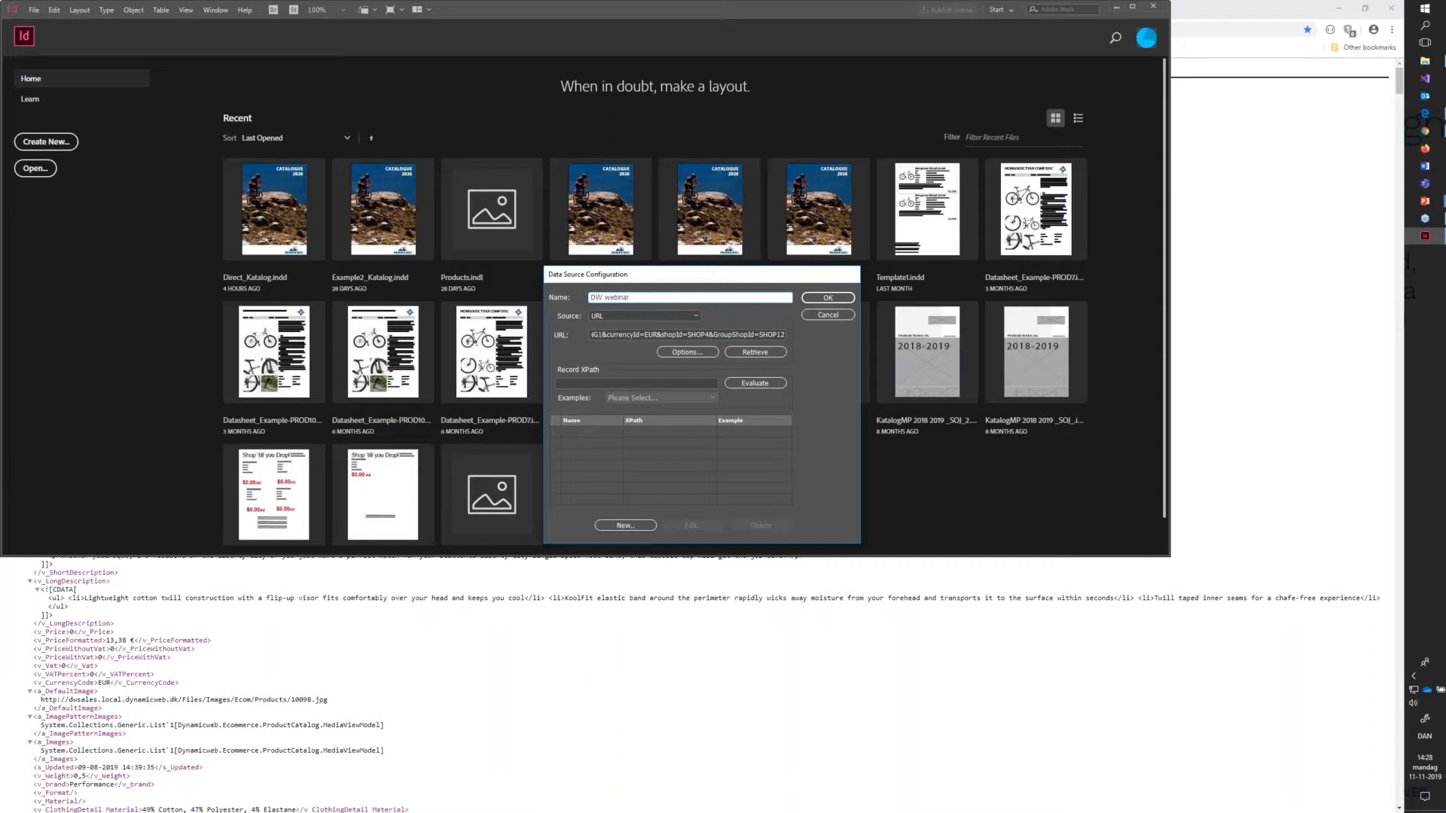
# Retrieve the feed's data and set the record XPath to /Root/Products/Product
pyautogui.click(755, 352)
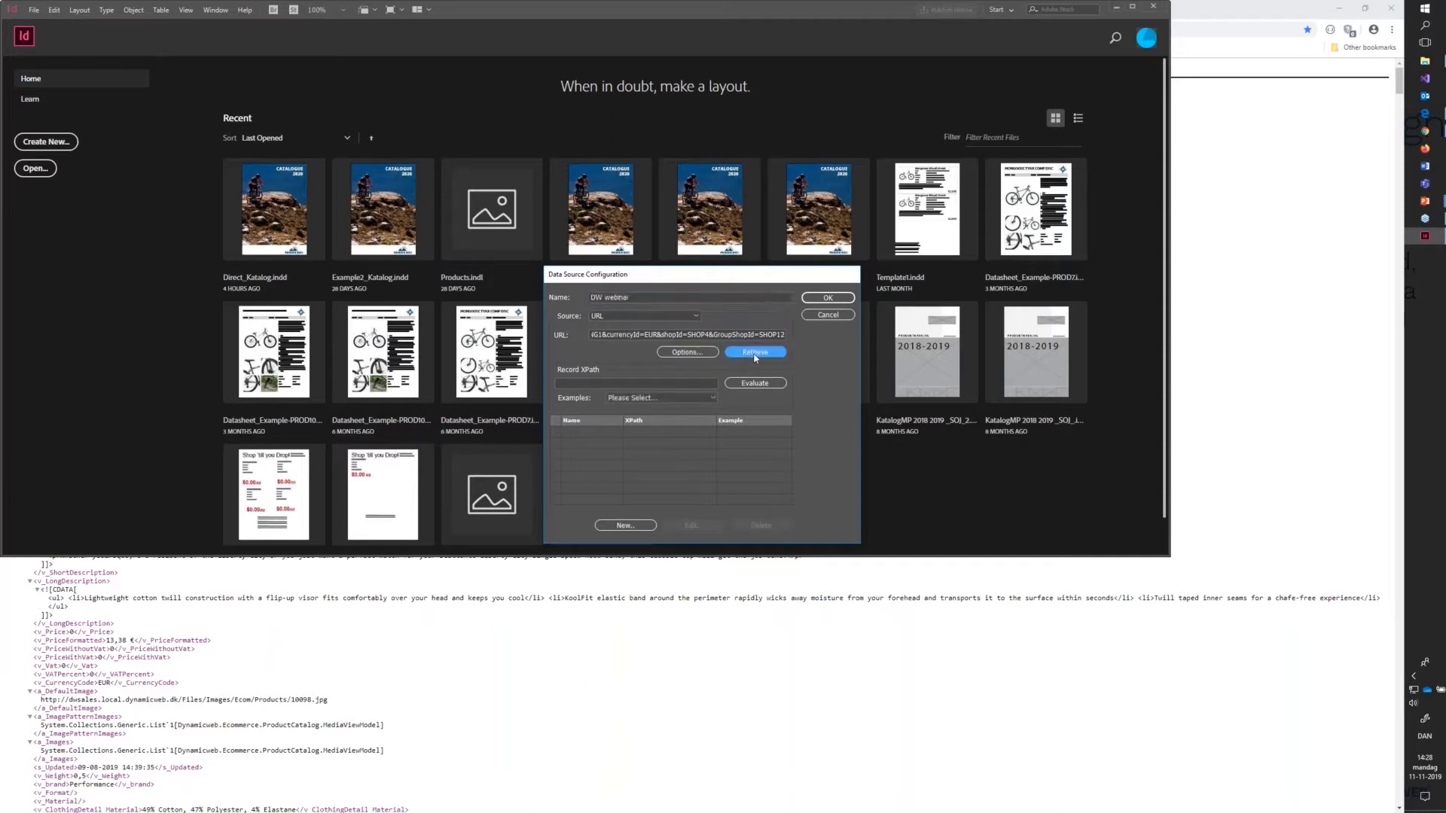
pyautogui.click(708, 403)
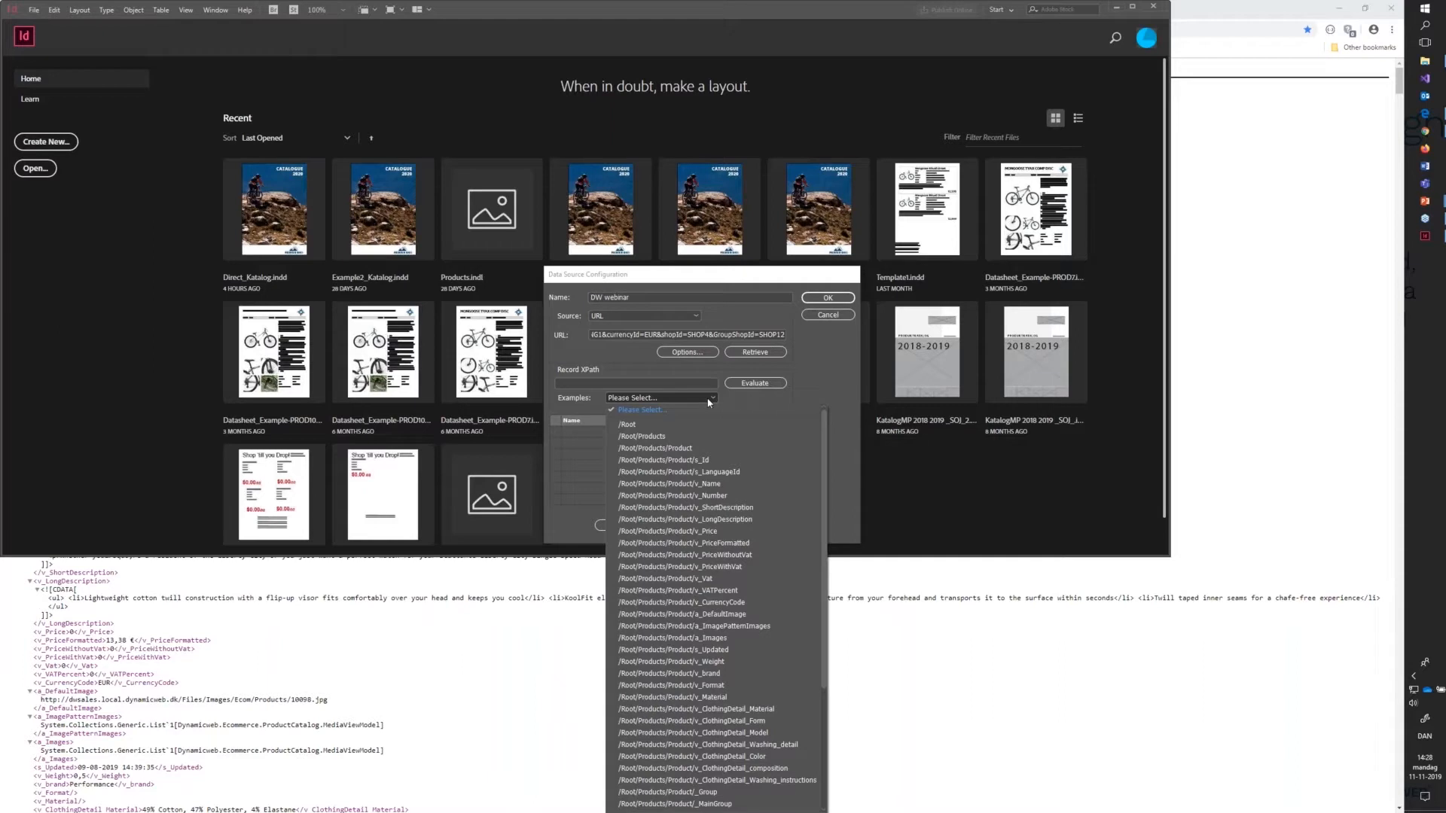
pyautogui.click(682, 449)
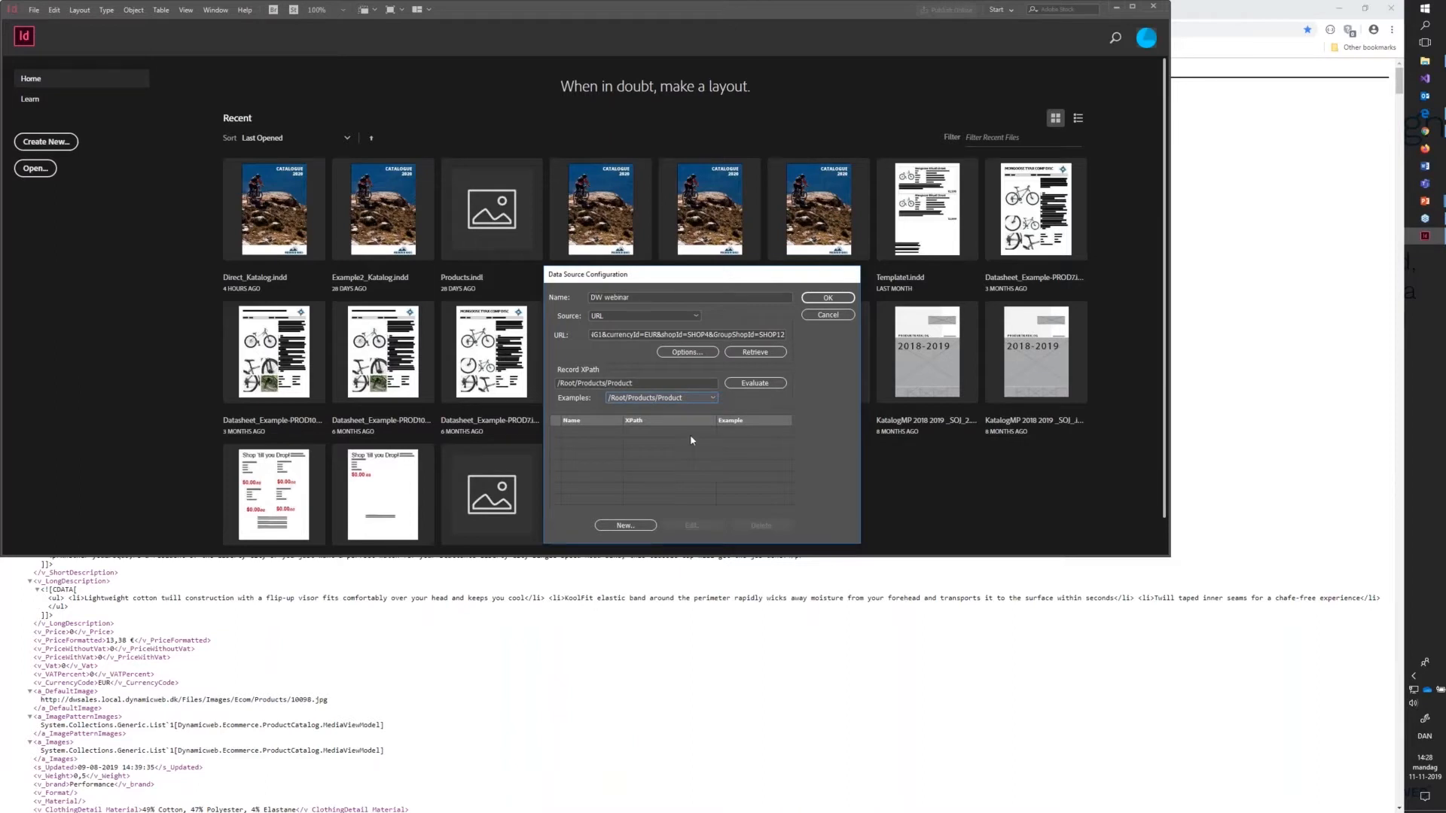
# Evaluate the record XPath, add all automatically found fields to the data source and look through the field list
pyautogui.click(750, 384)
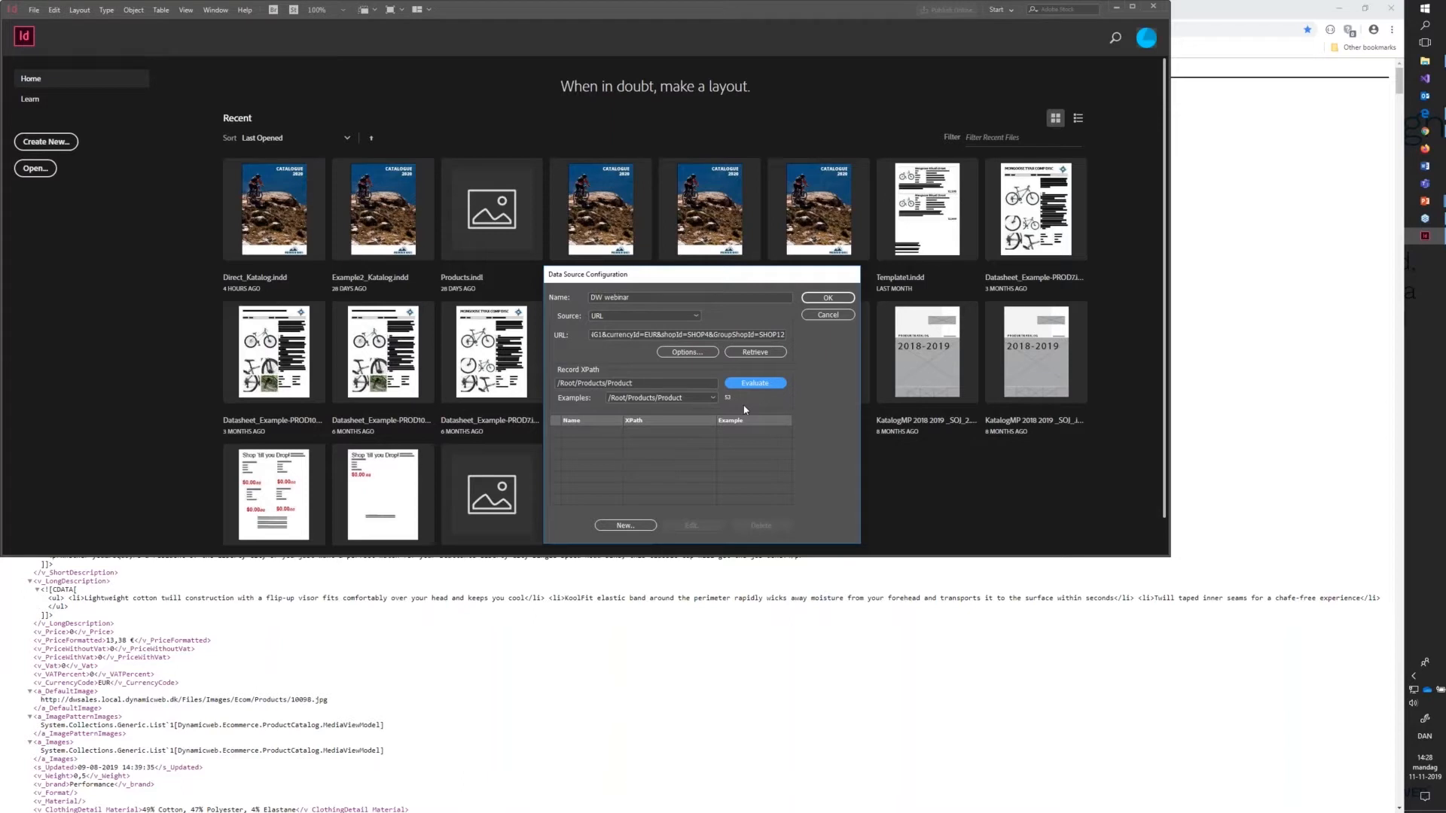
pyautogui.click(622, 526)
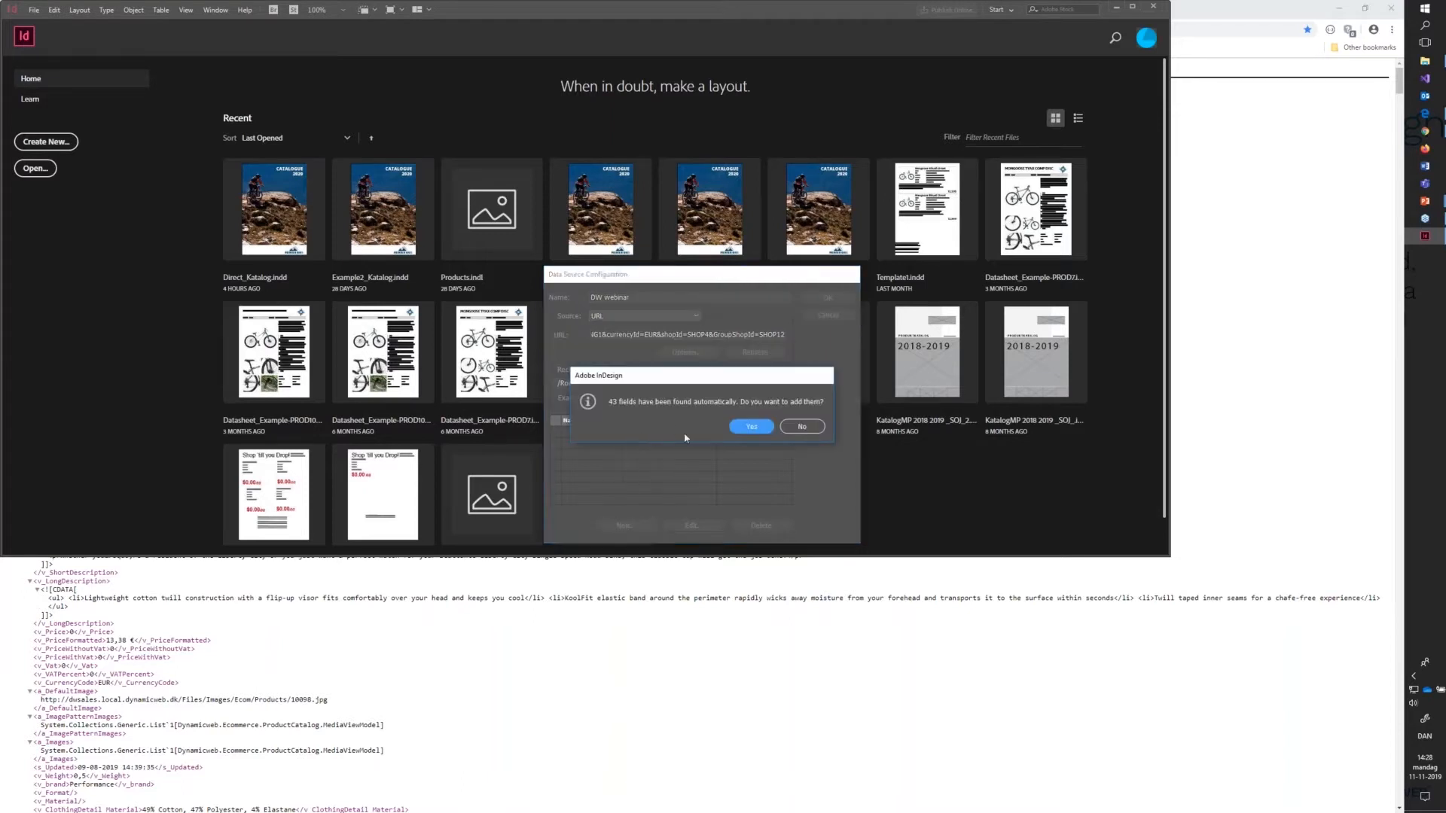
pyautogui.click(750, 427)
pyautogui.scroll(-3, 629, 444)
pyautogui.scroll(-5, 629, 443)
pyautogui.scroll(5, 629, 445)
pyautogui.scroll(4, 631, 456)
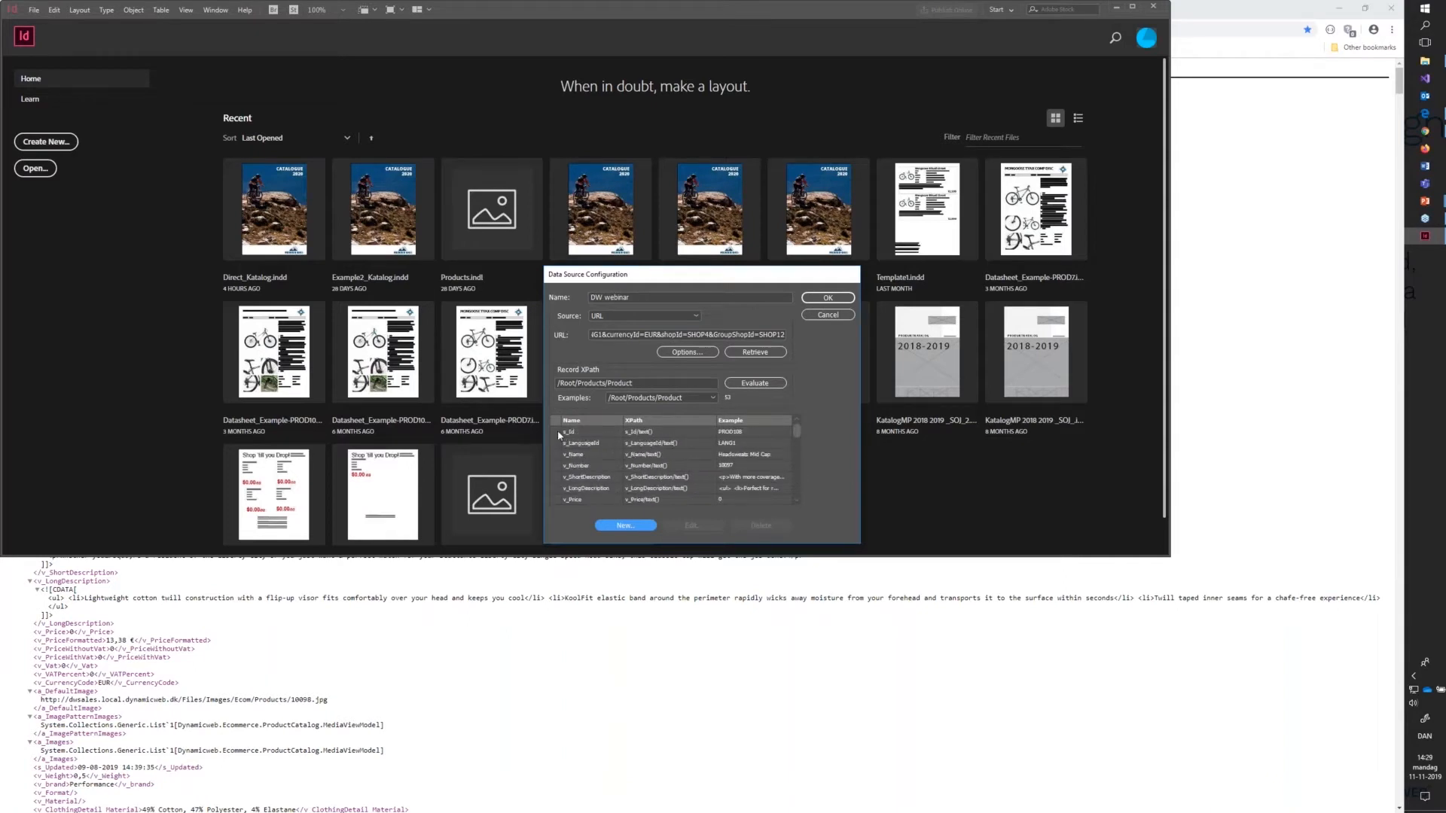
# Mark the product Id field as the key field and save the DW webinar data source configuration
pyautogui.click(560, 435)
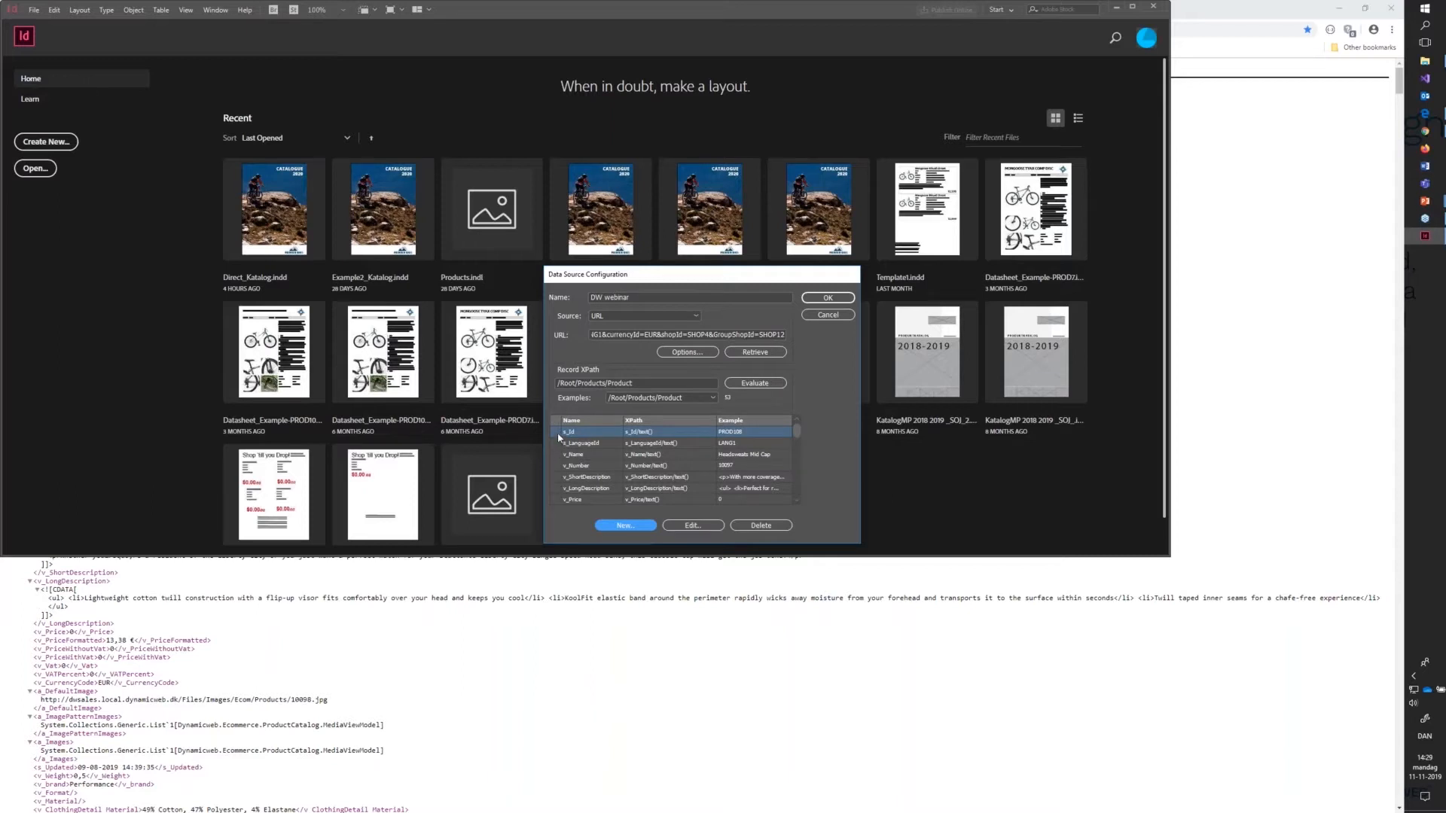
pyautogui.doubleClick(559, 434)
pyautogui.click(617, 421)
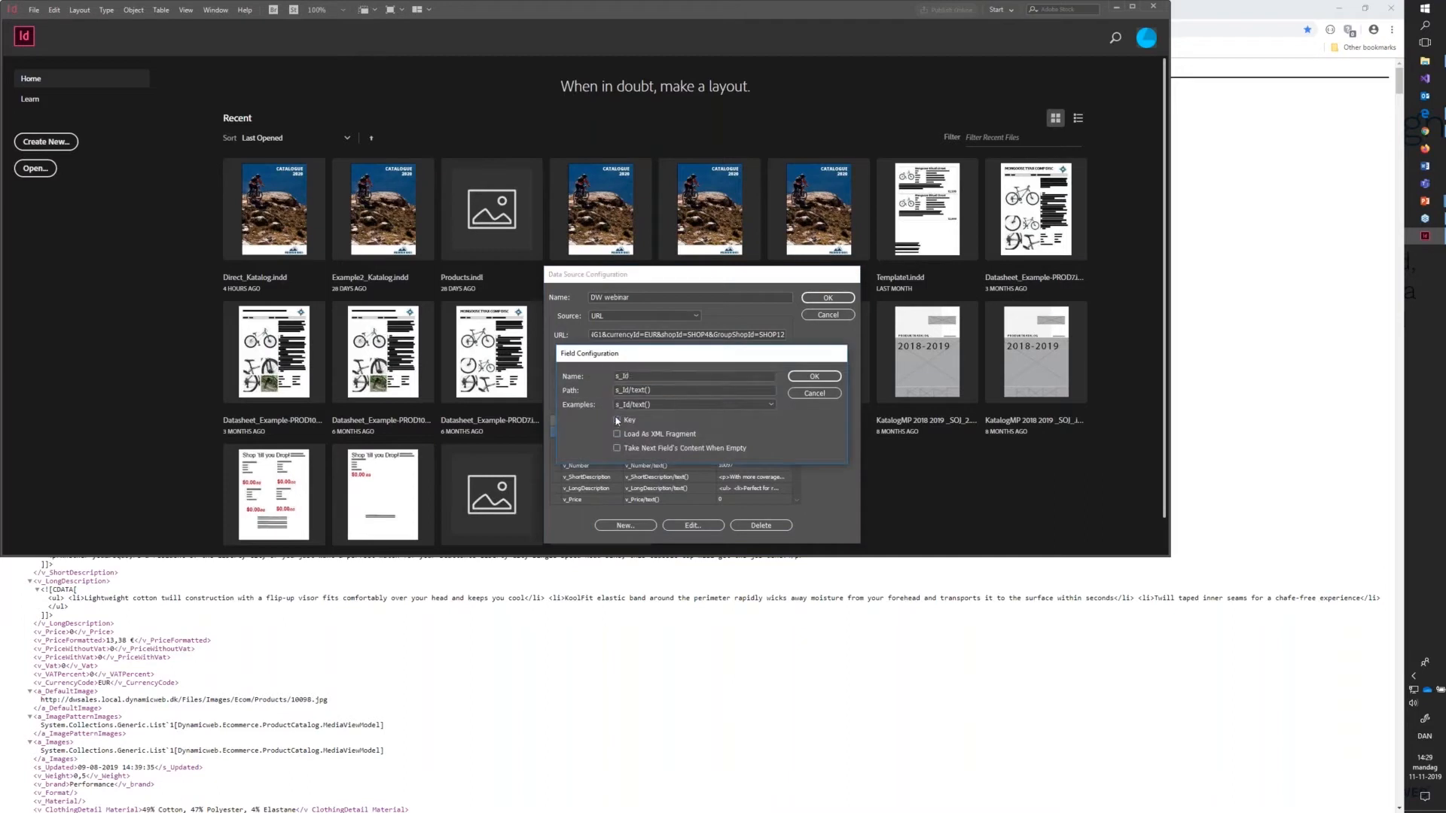
pyautogui.click(815, 377)
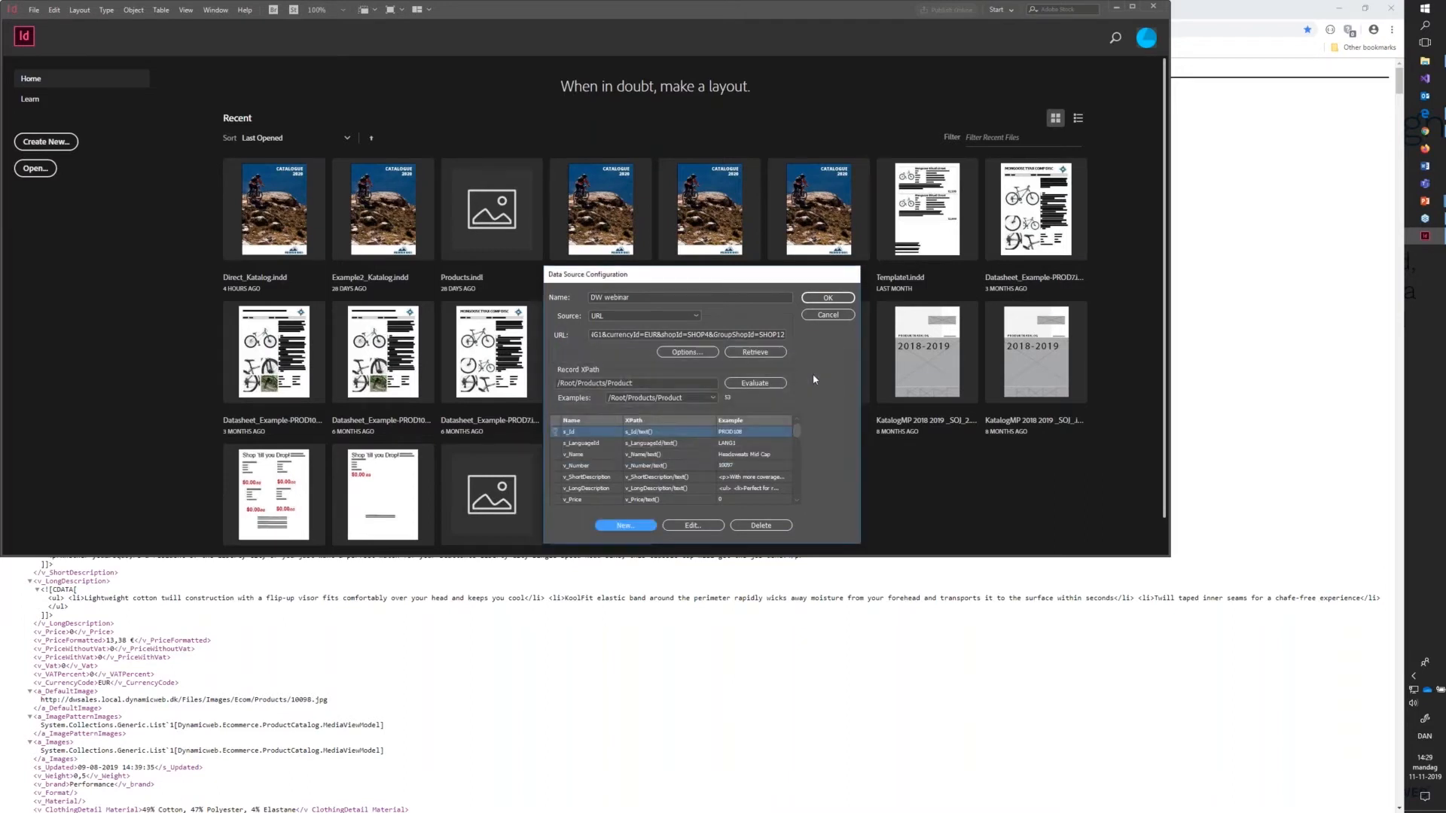
pyautogui.click(826, 299)
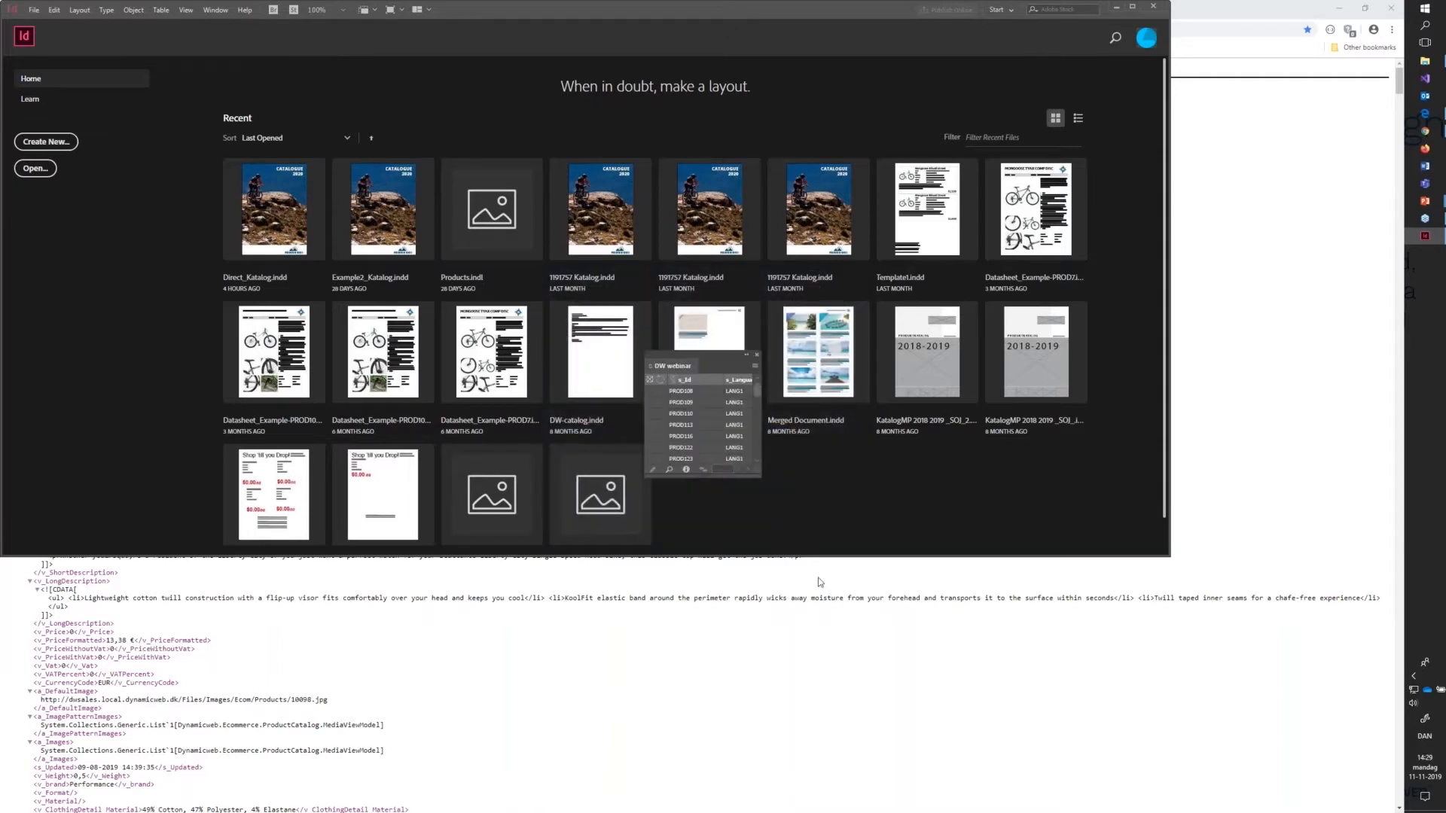
# Hide the DW webinar EasyCatalog panel and show it again
pyautogui.hotkey('alt', 'Tab')
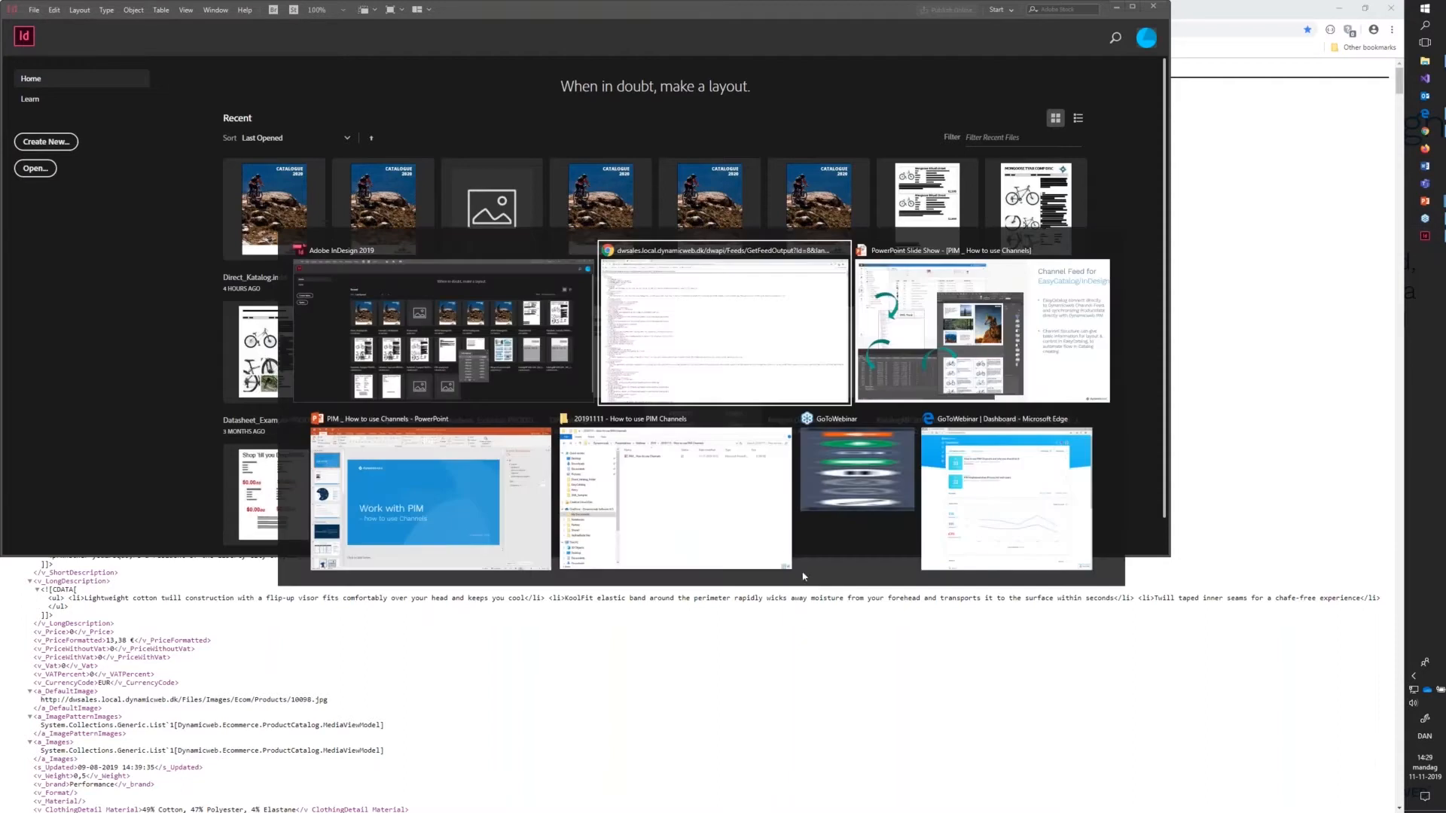
pyautogui.hotkey('alt', 'Tab')
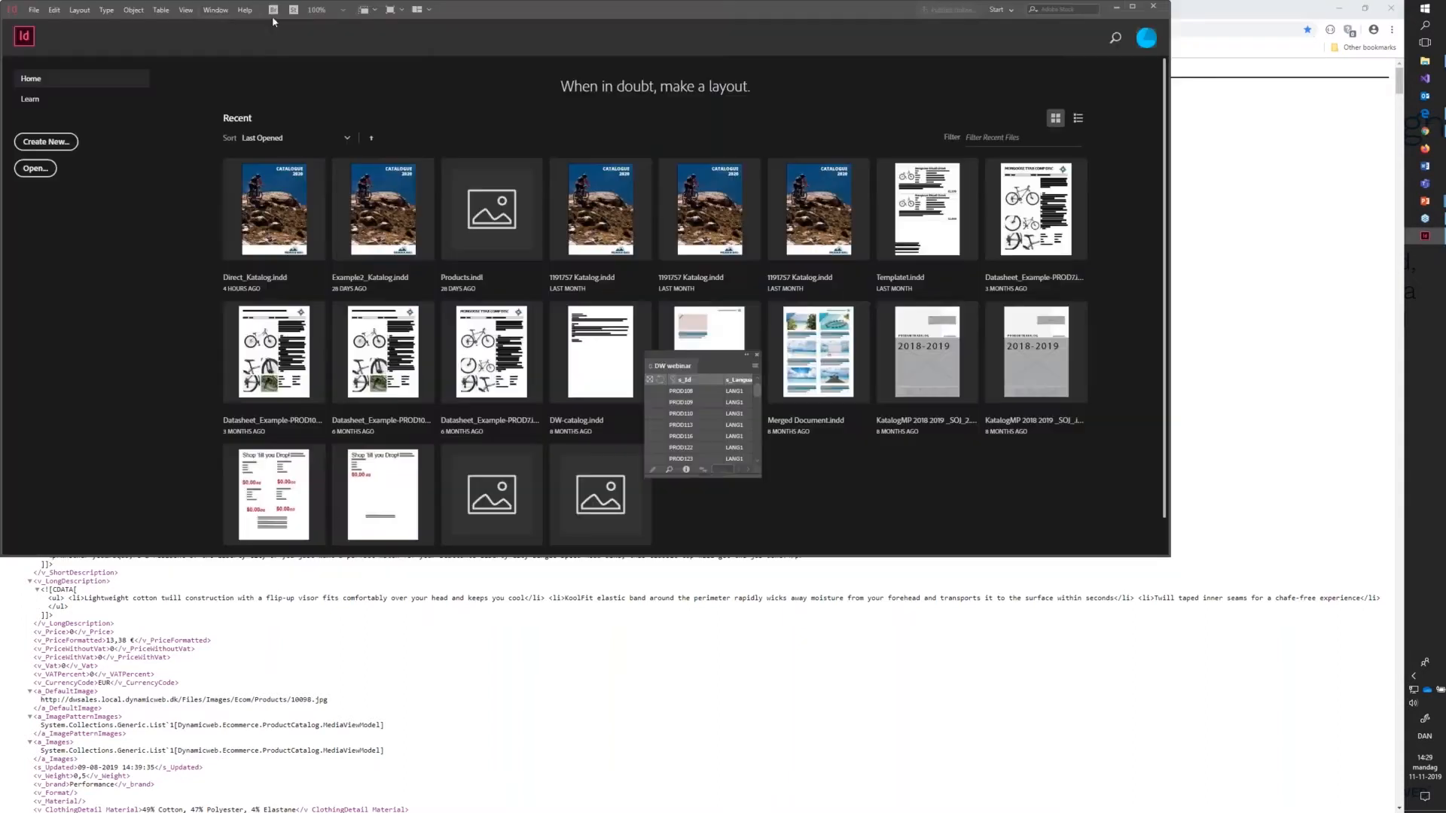
pyautogui.click(218, 10)
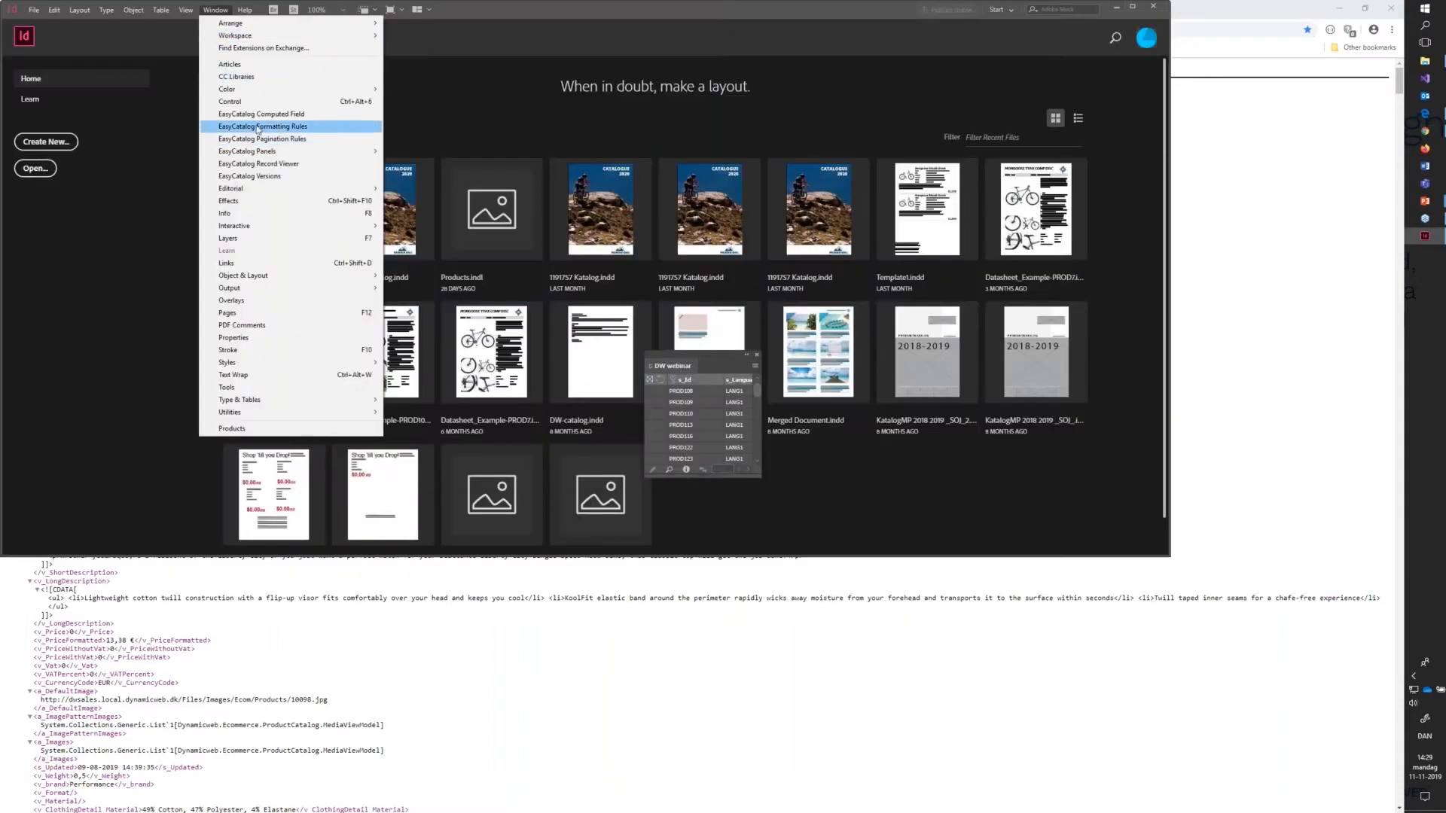
pyautogui.moveTo(349, 156)
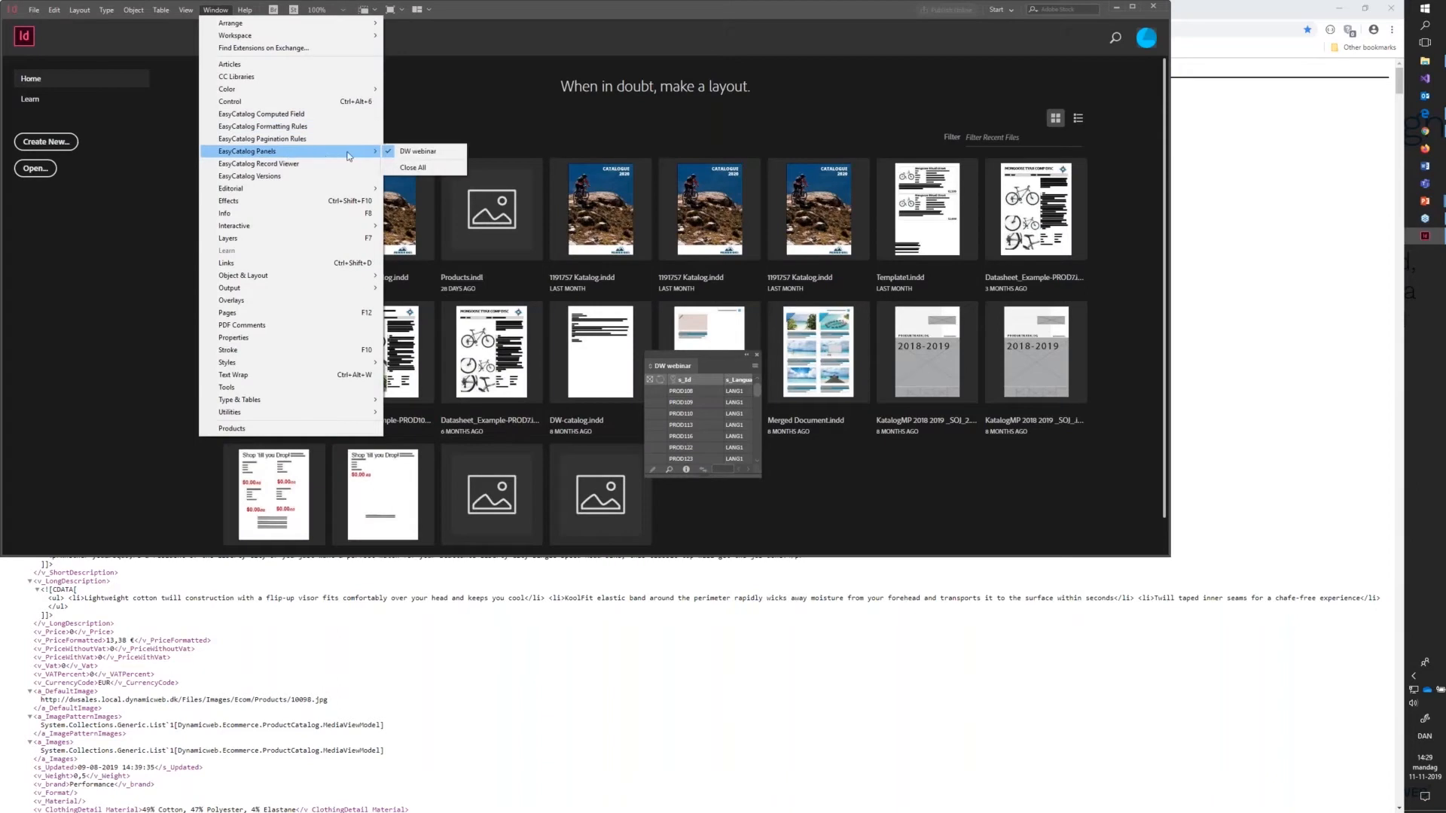
pyautogui.click(414, 151)
pyautogui.click(202, 10)
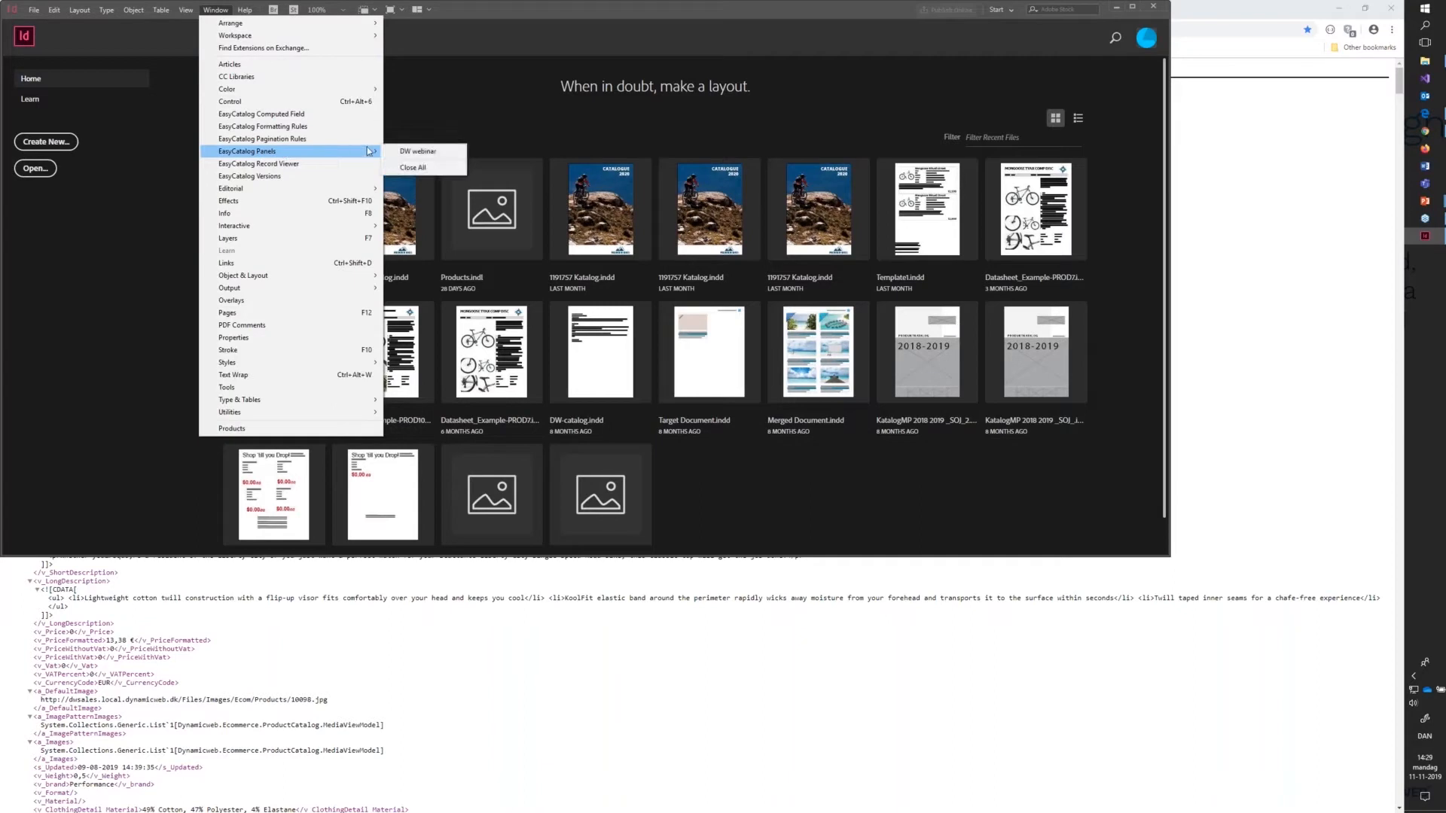
pyautogui.click(403, 153)
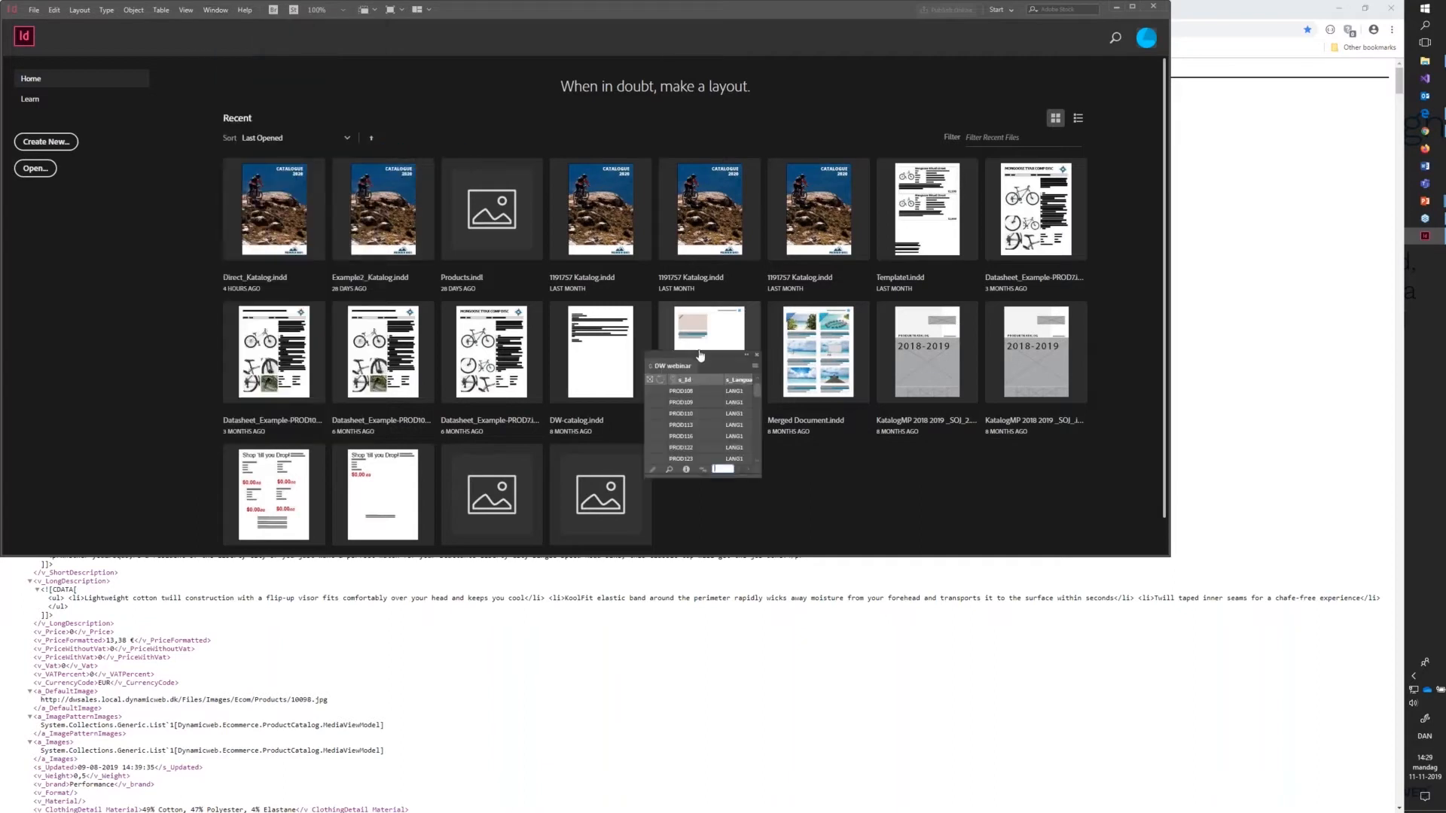
# Move the DW webinar panel below the document area, enlarge it to show many columns and look through its product records
pyautogui.moveTo(699, 352); pyautogui.dragTo(83, 551)
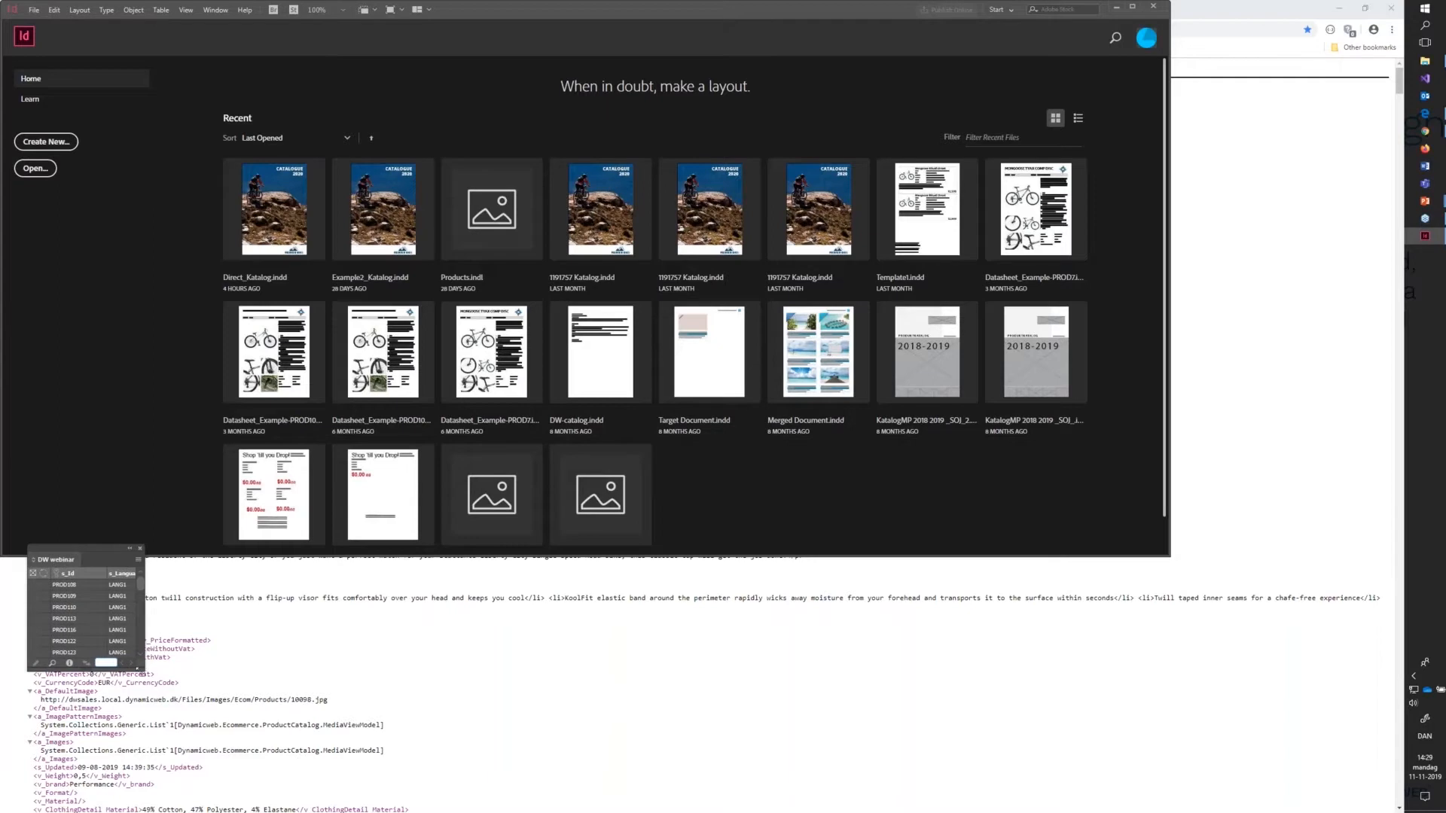
pyautogui.moveTo(146, 673); pyautogui.dragTo(1339, 810)
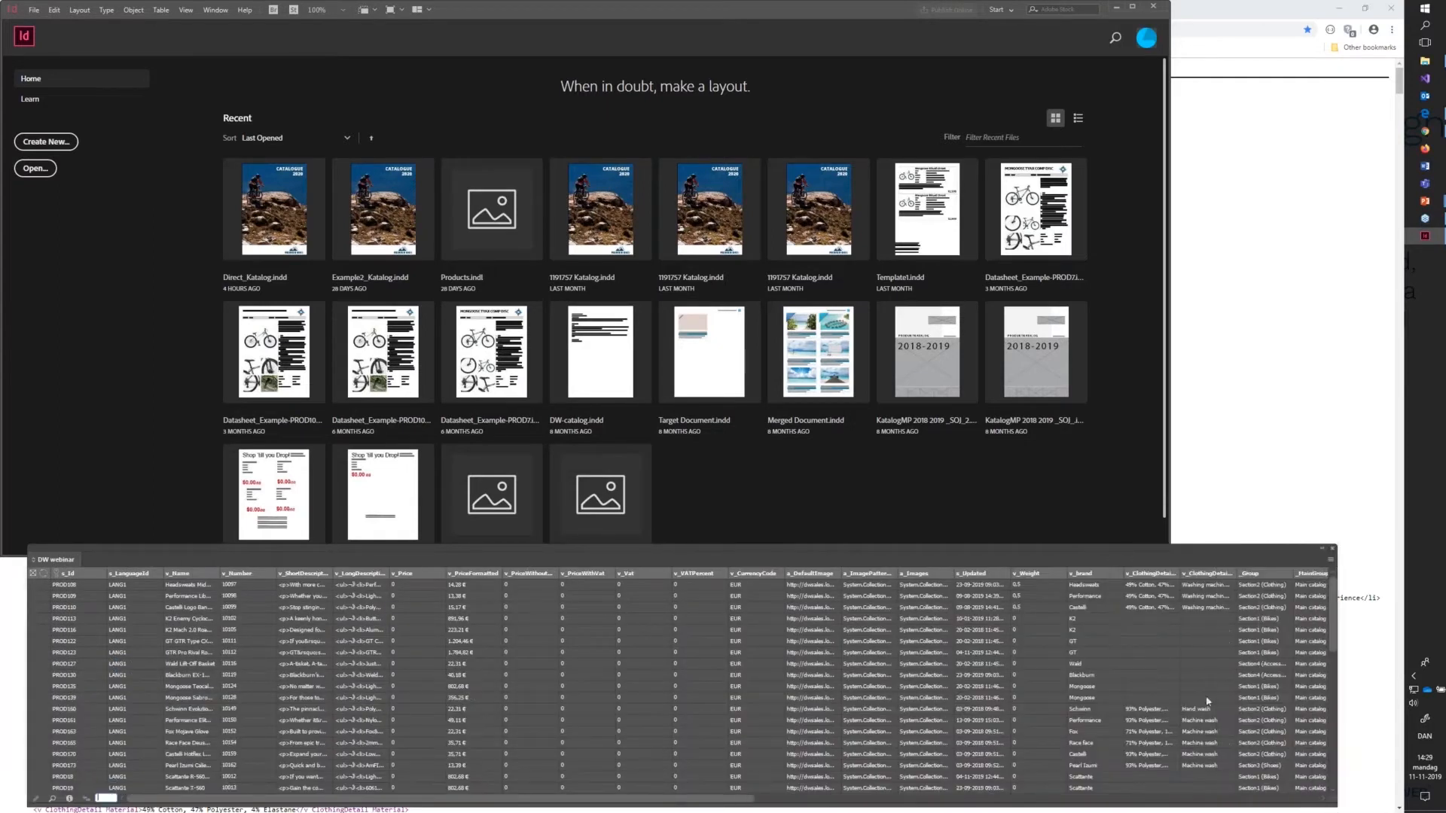
pyautogui.scroll(-1, 746, 618)
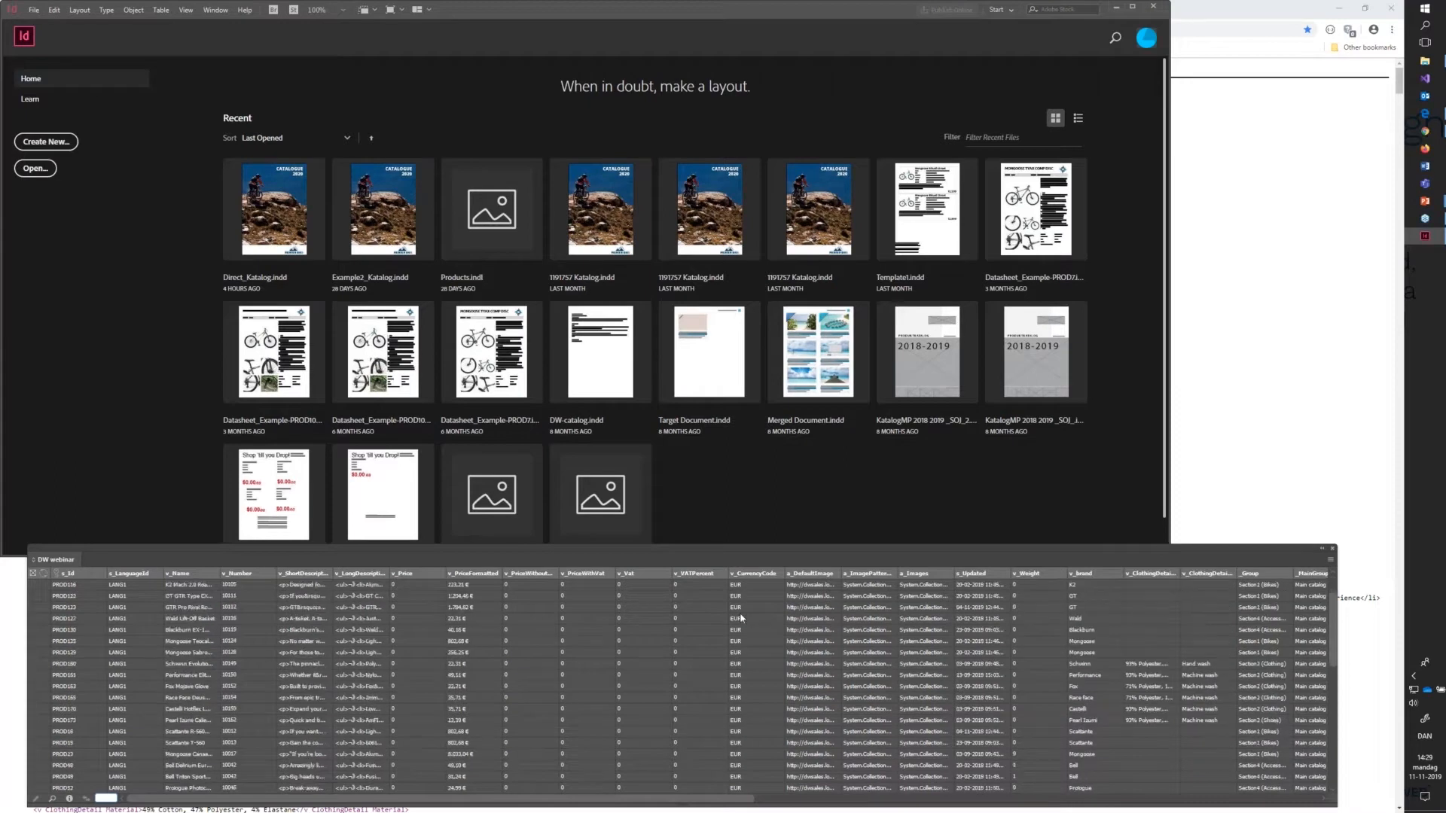
pyautogui.scroll(-6, 346, 623)
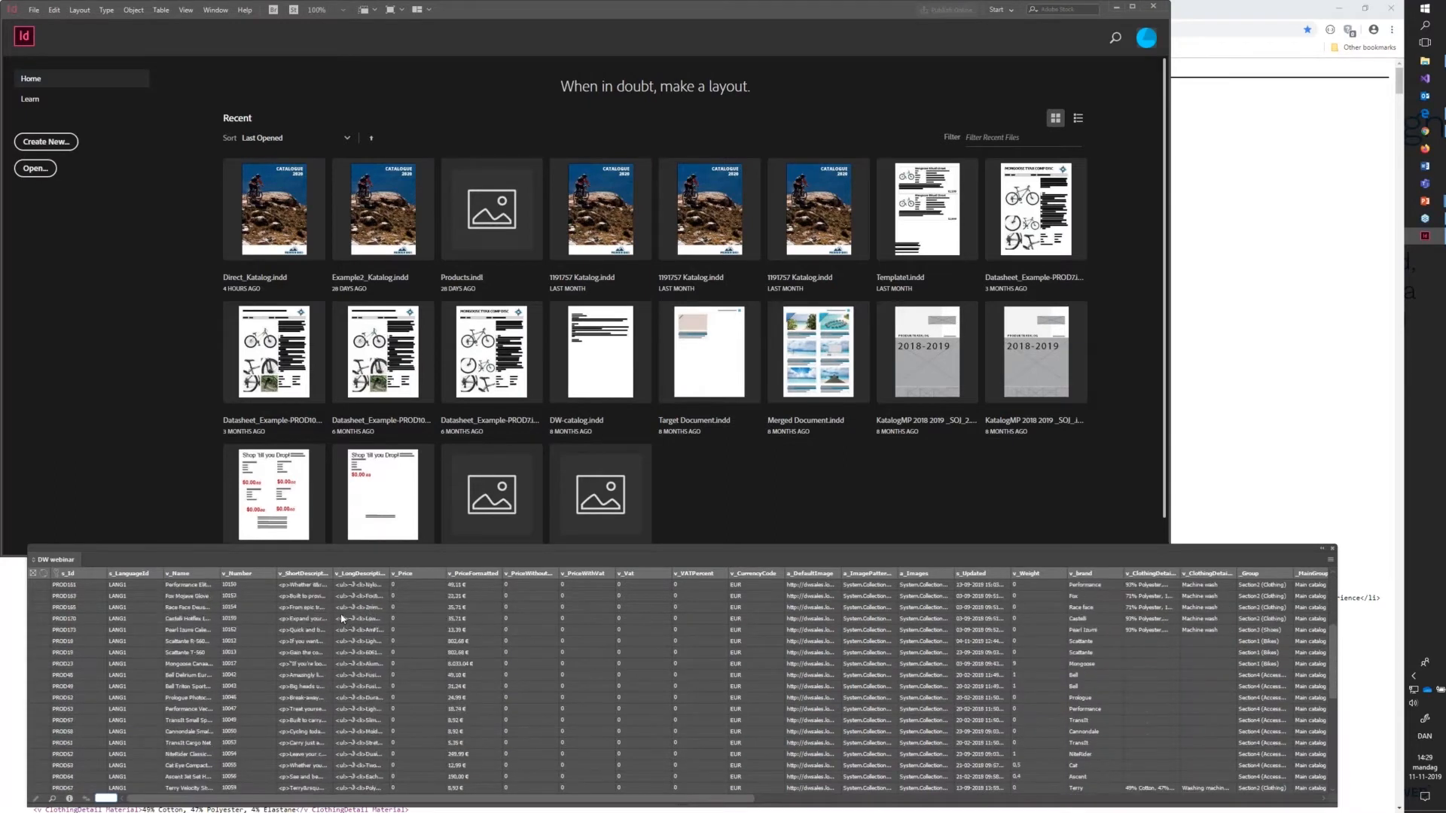
pyautogui.scroll(-1, 341, 618)
pyautogui.scroll(-4, 342, 618)
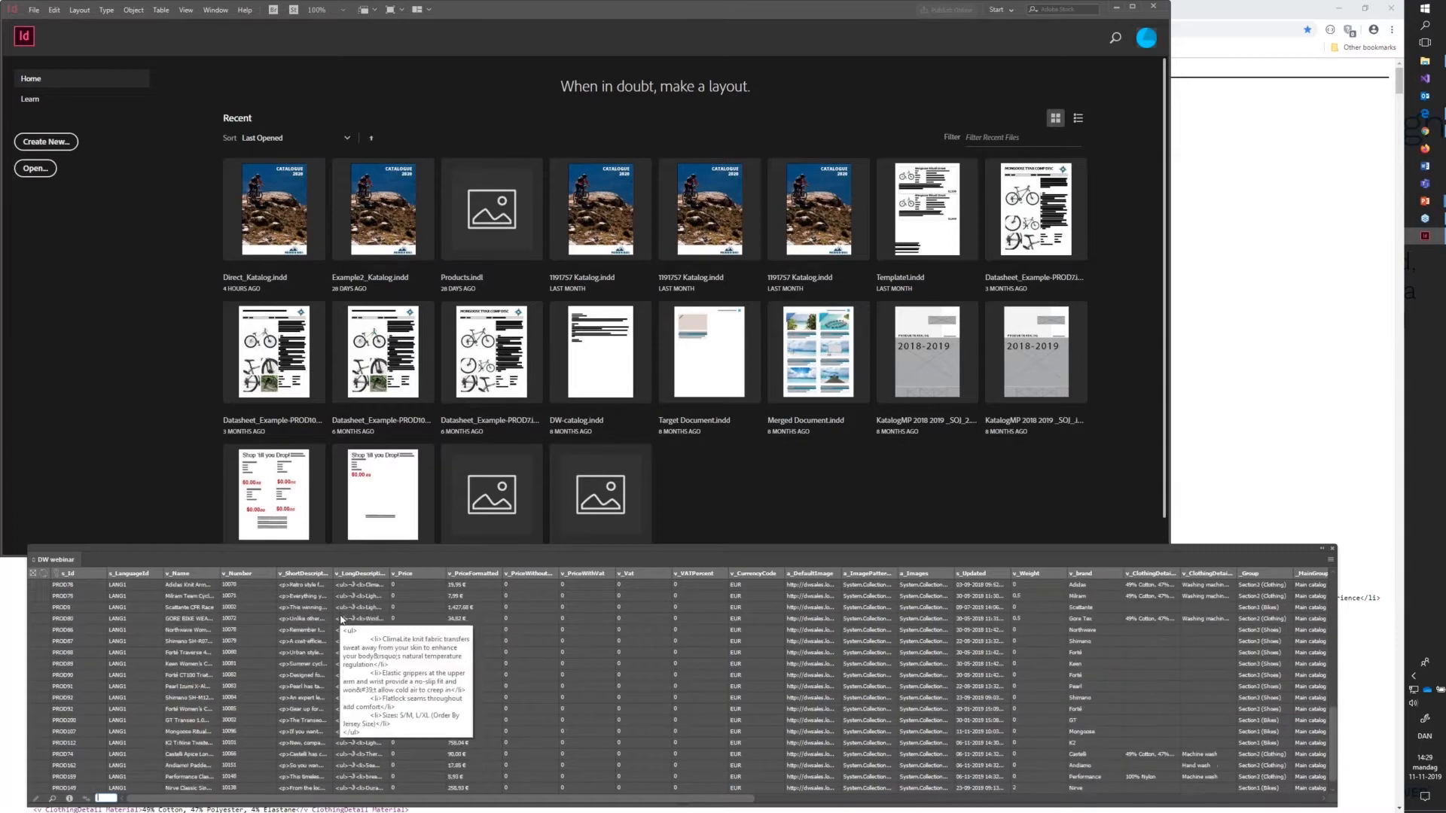
pyautogui.scroll(-1, 341, 619)
pyautogui.scroll(2, 341, 619)
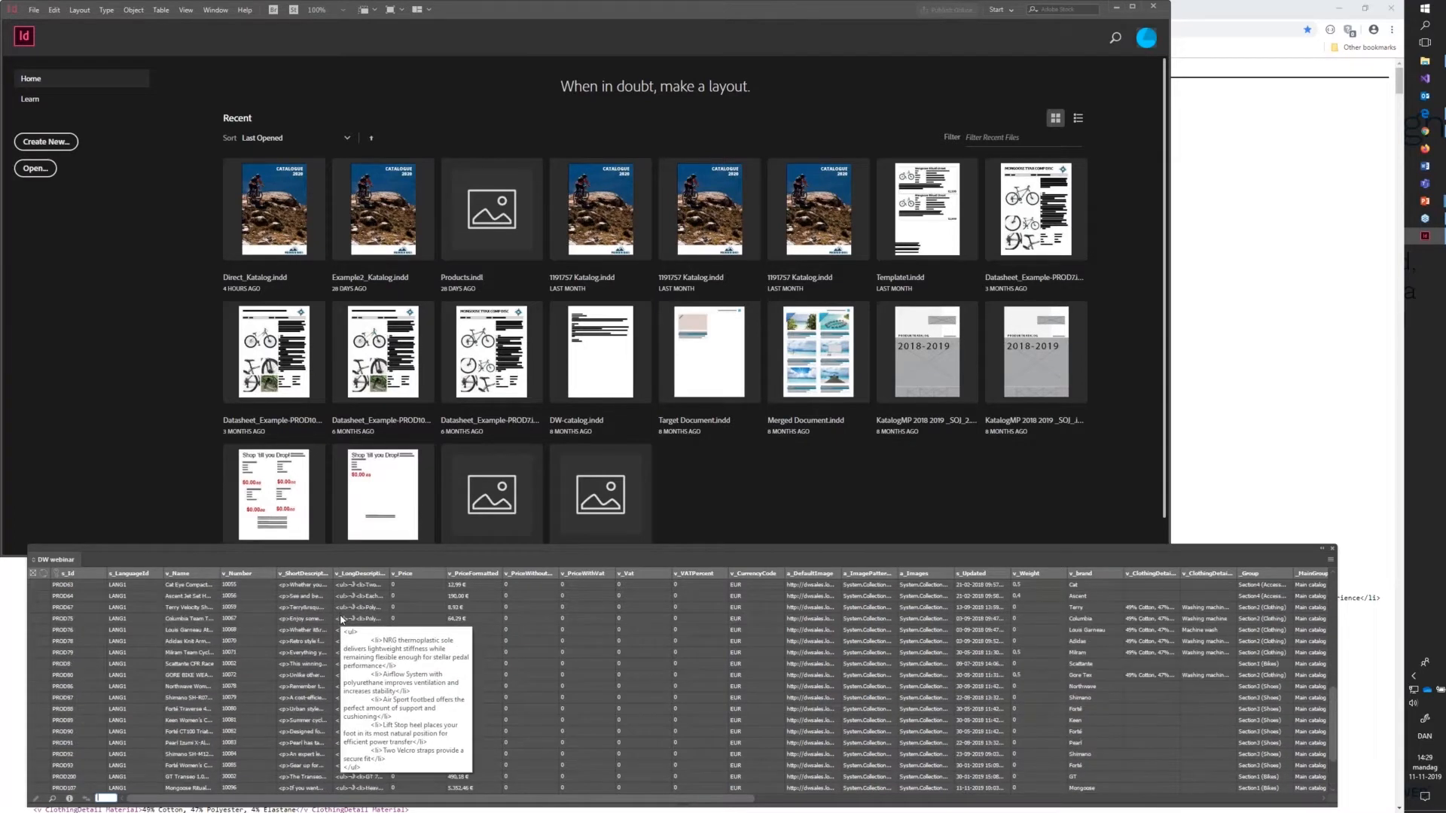
pyautogui.scroll(1, 341, 619)
pyautogui.scroll(6, 341, 619)
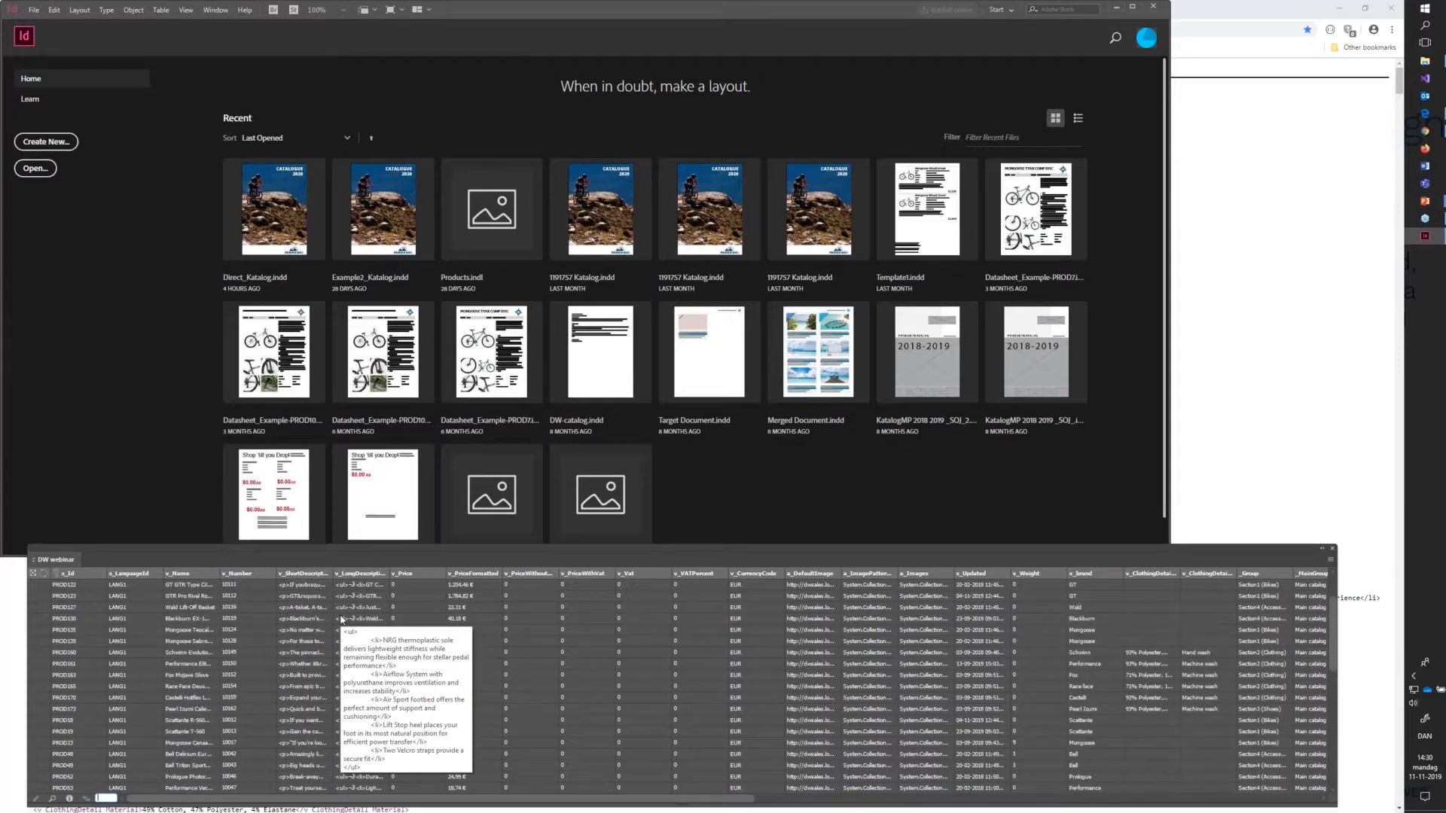
pyautogui.scroll(2, 341, 619)
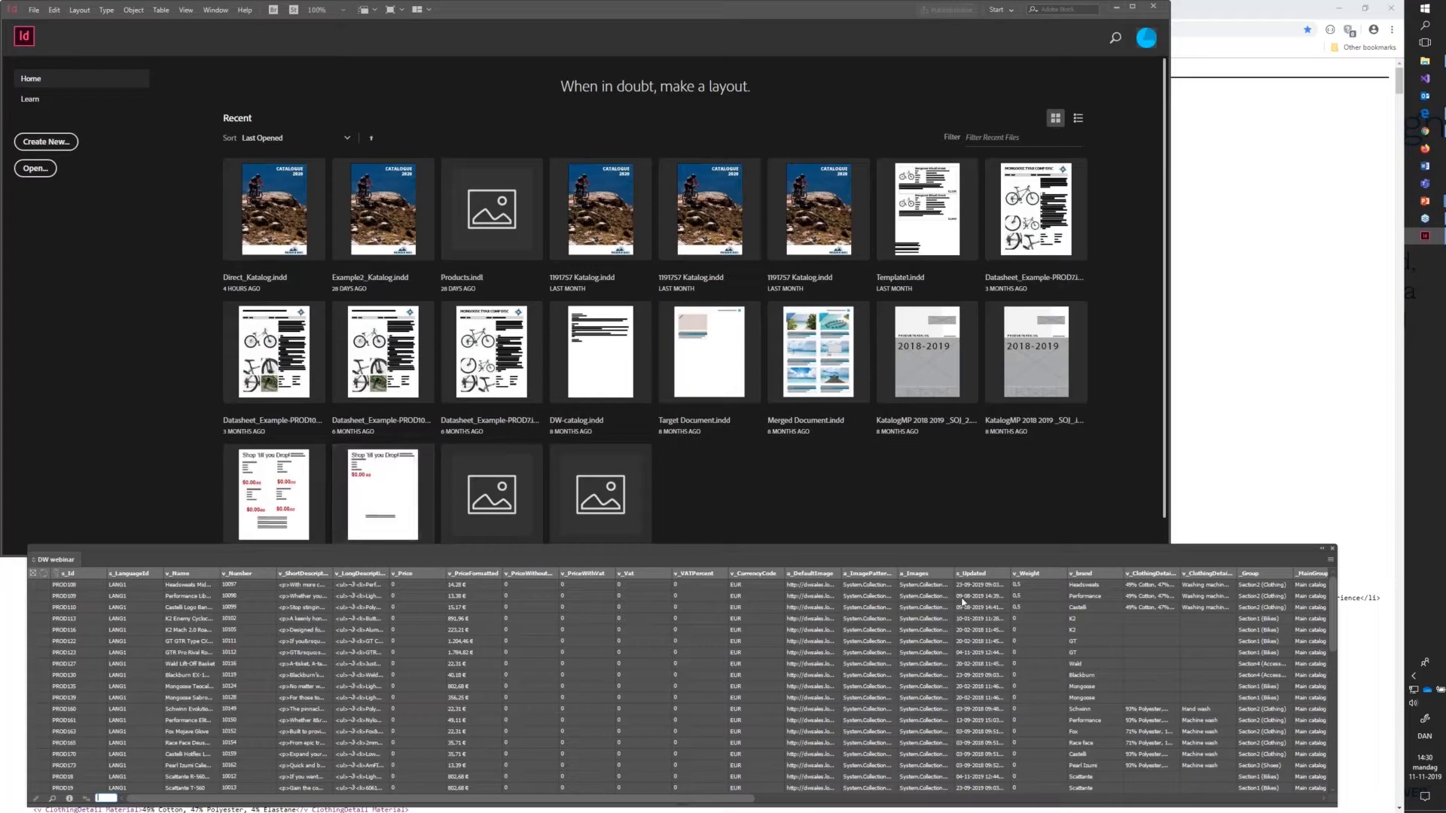
# Import the DW Direct - configuration2 XML file as the configuration of the DW webinar panel
pyautogui.click(1332, 564)
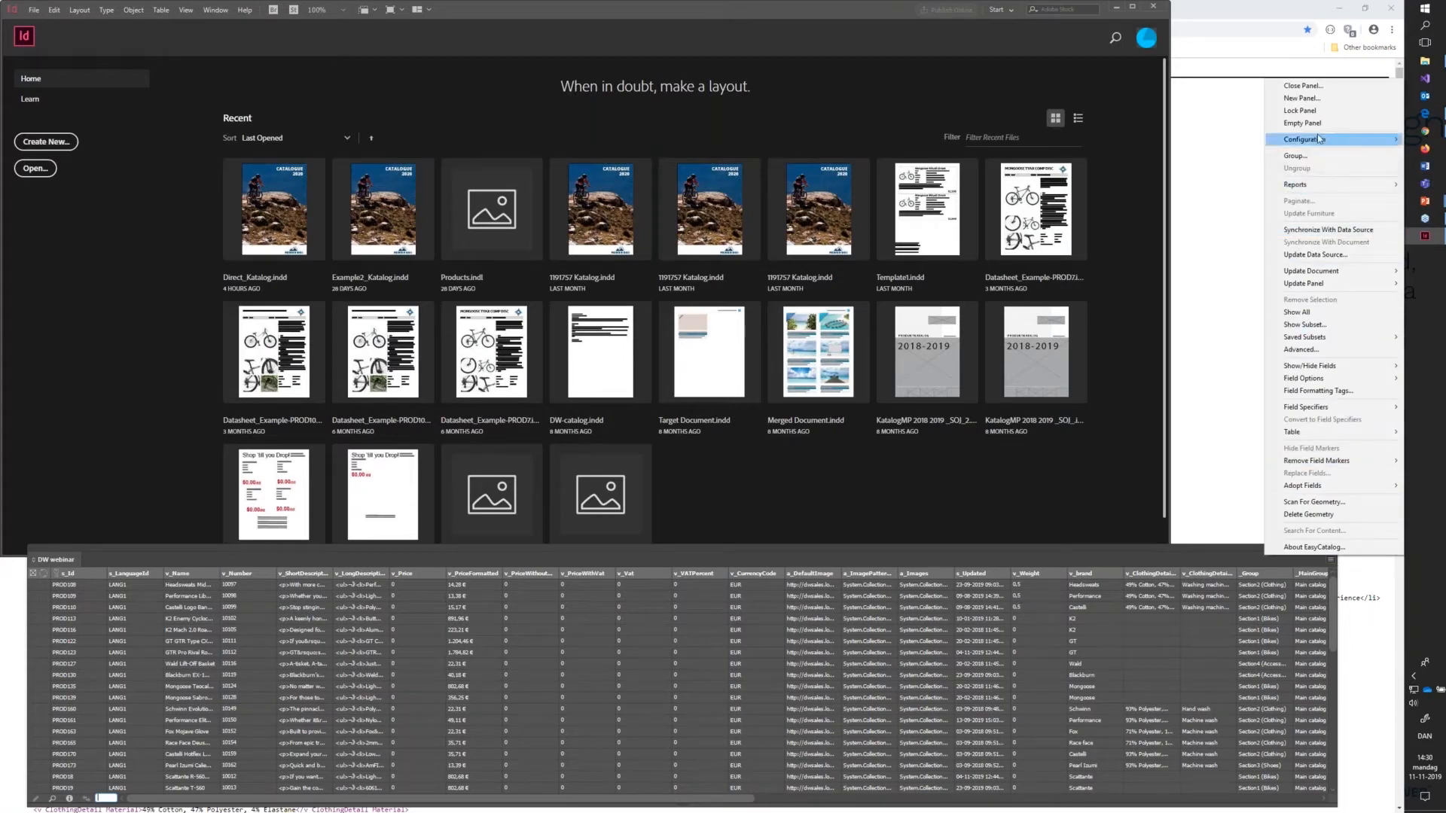
pyautogui.moveTo(1319, 139)
pyautogui.click(1234, 169)
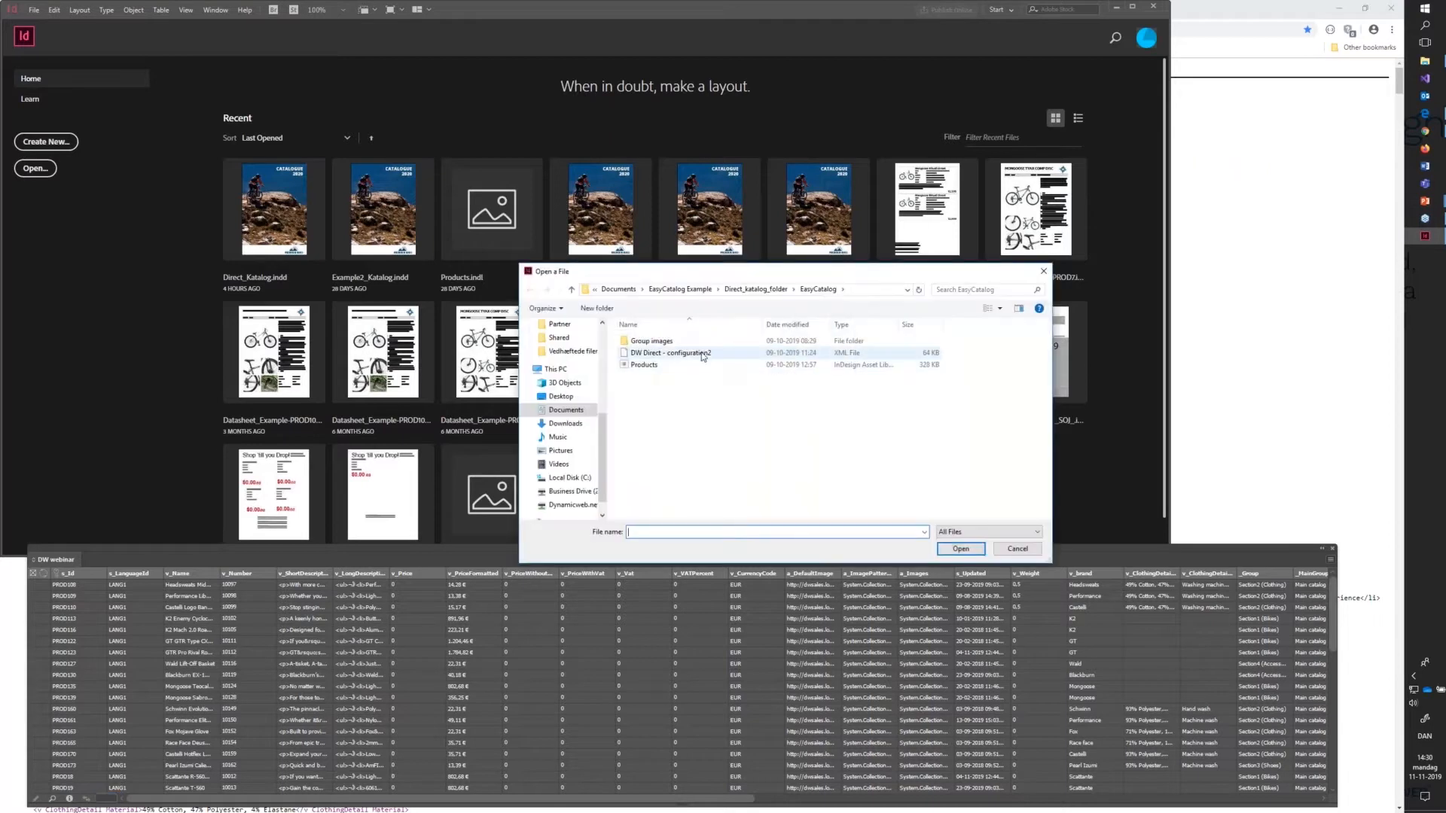
pyautogui.doubleClick(703, 357)
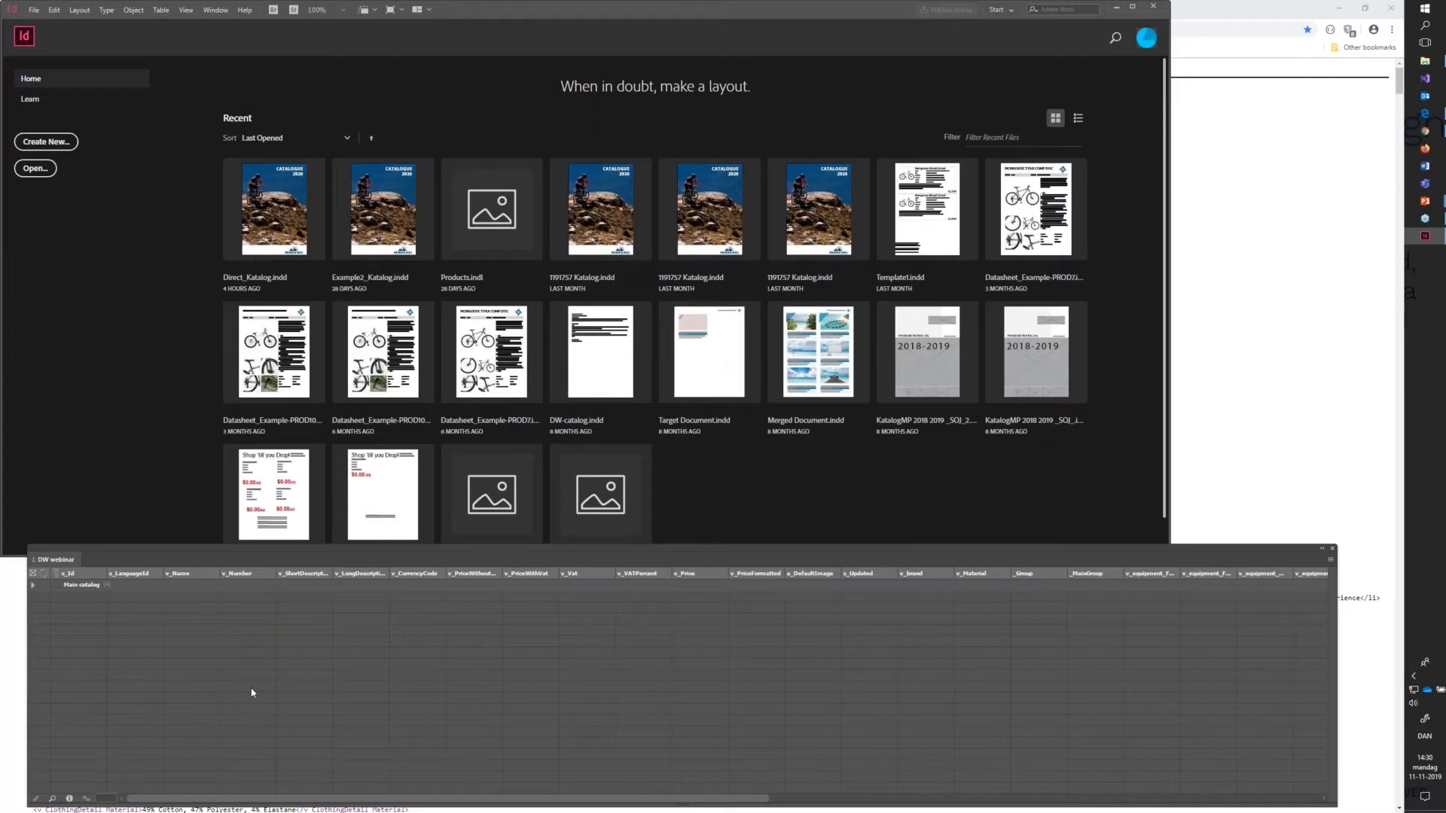
# Expand the Main catalog group with its Section1 (Bikes) and Section2 (Clothing) subgroups and look through their products
pyautogui.click(32, 587)
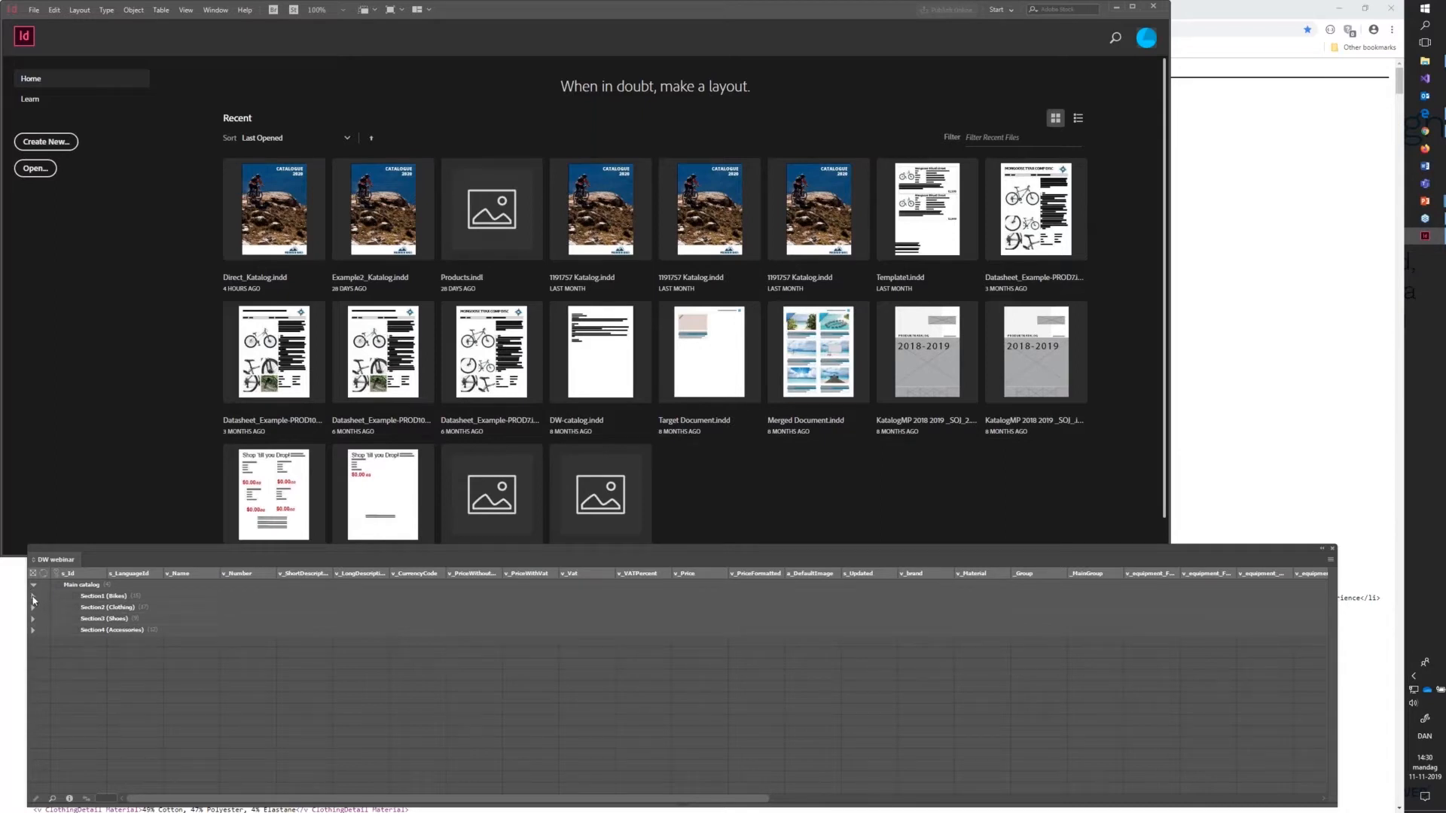
pyautogui.click(34, 596)
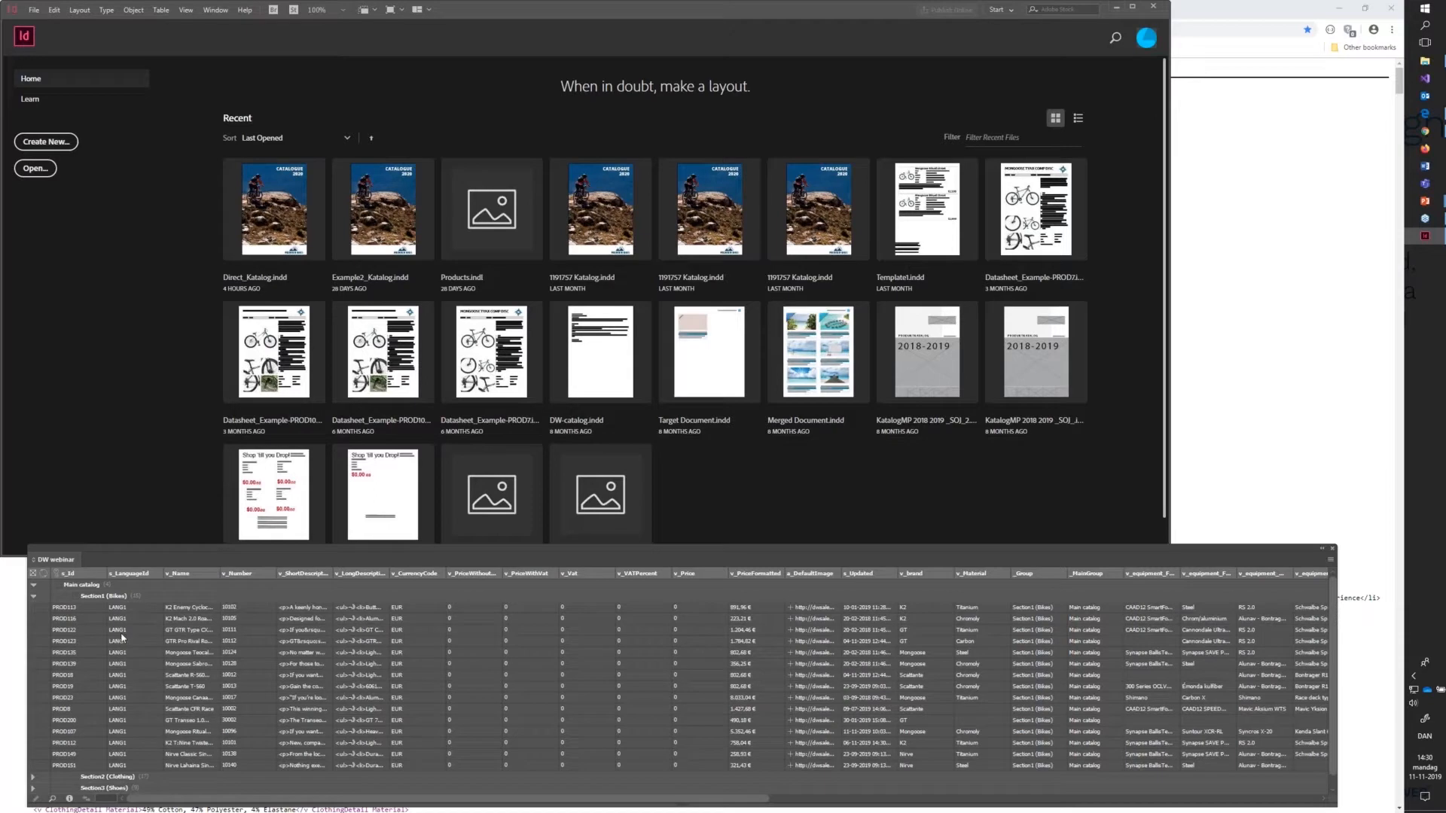
pyautogui.scroll(-1, 130, 637)
pyautogui.scroll(1, 132, 638)
pyautogui.scroll(-1, 106, 669)
pyautogui.click(33, 765)
pyautogui.scroll(-1, 50, 763)
pyautogui.scroll(-5, 75, 753)
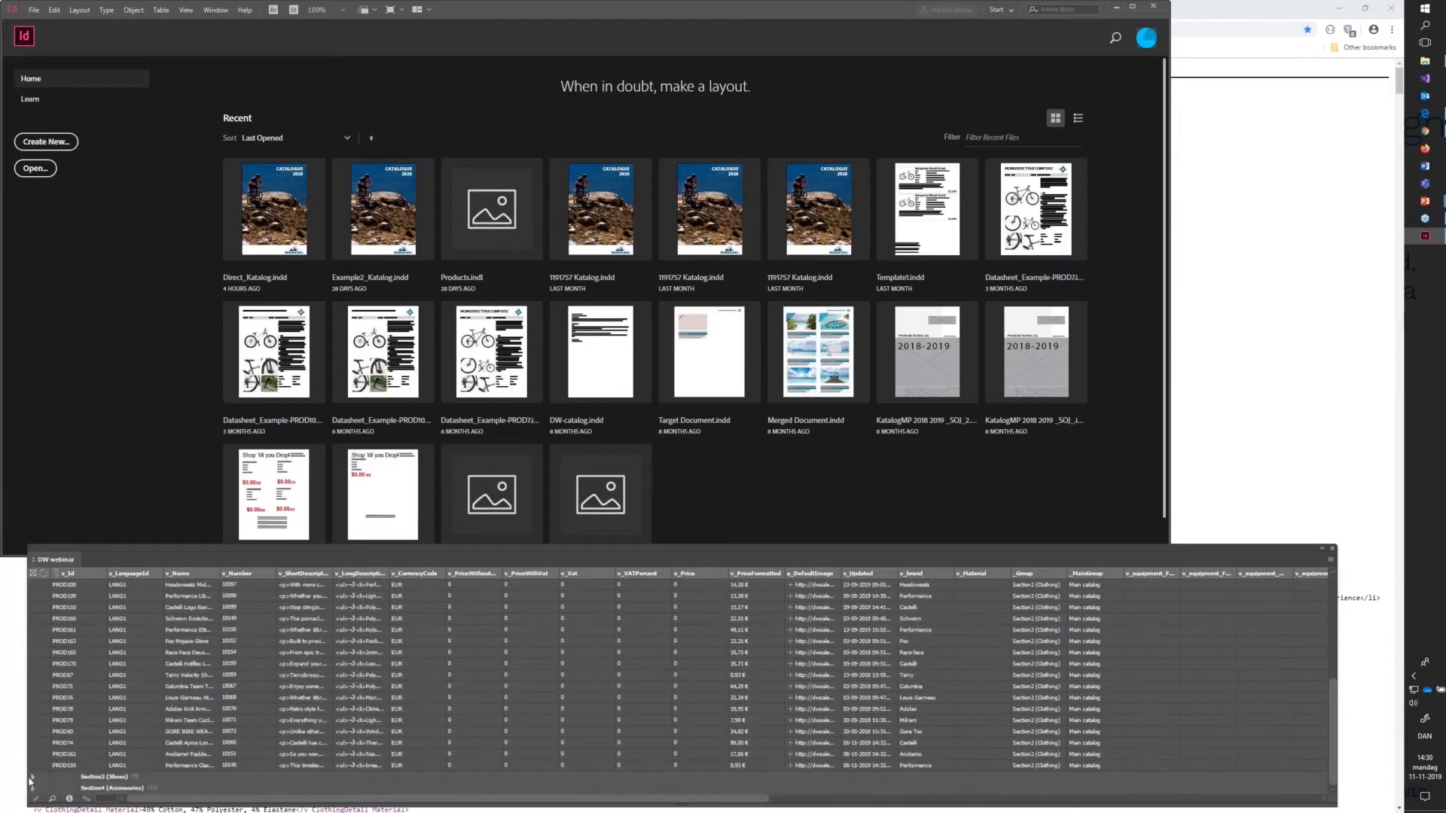
pyautogui.scroll(5, 75, 761)
pyautogui.scroll(5, 75, 760)
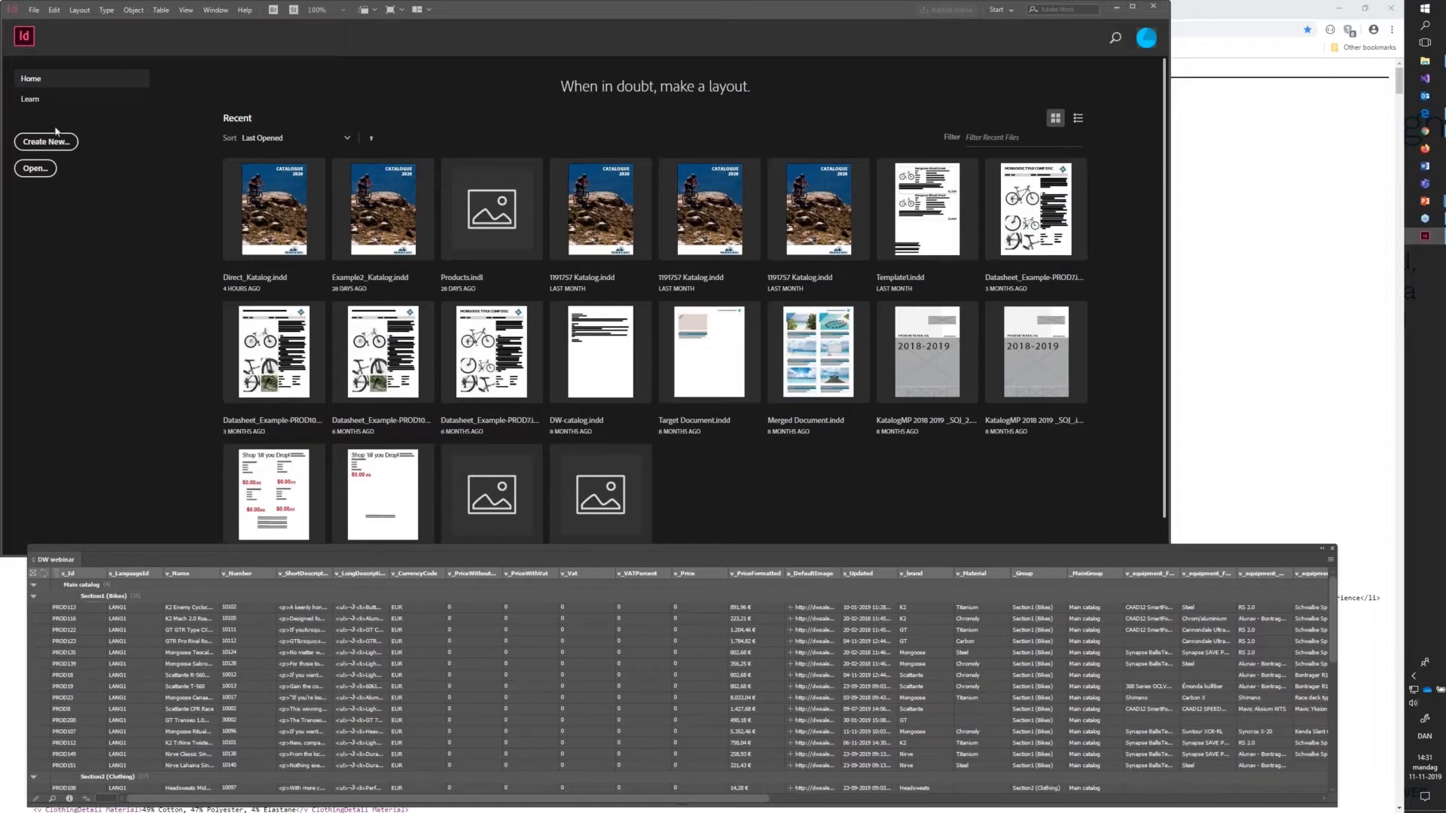
# Open the Direct_Katalog InDesign document from the Direct_katalog_folder
pyautogui.click(34, 11)
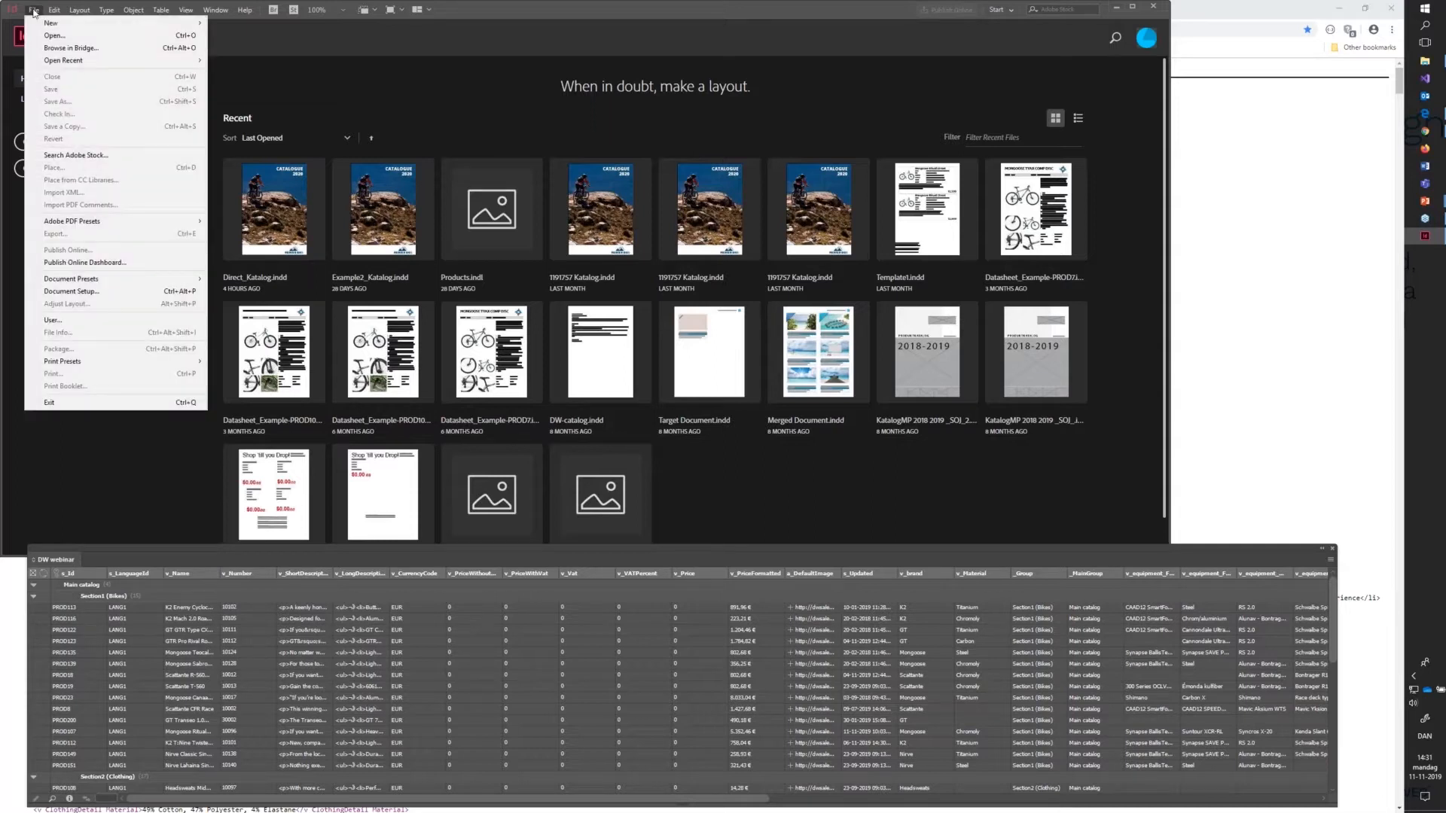
pyautogui.click(53, 36)
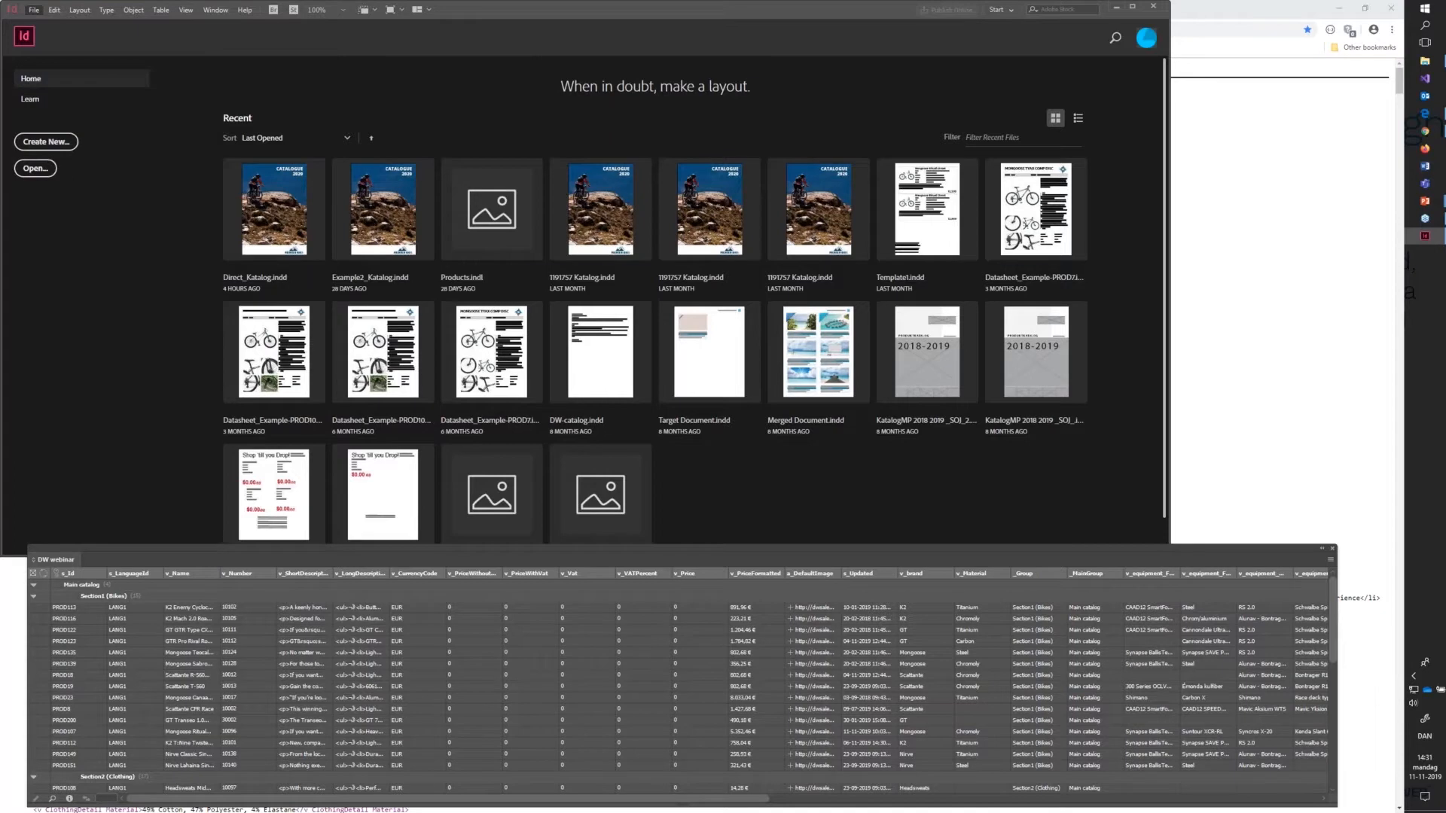
pyautogui.click(663, 378)
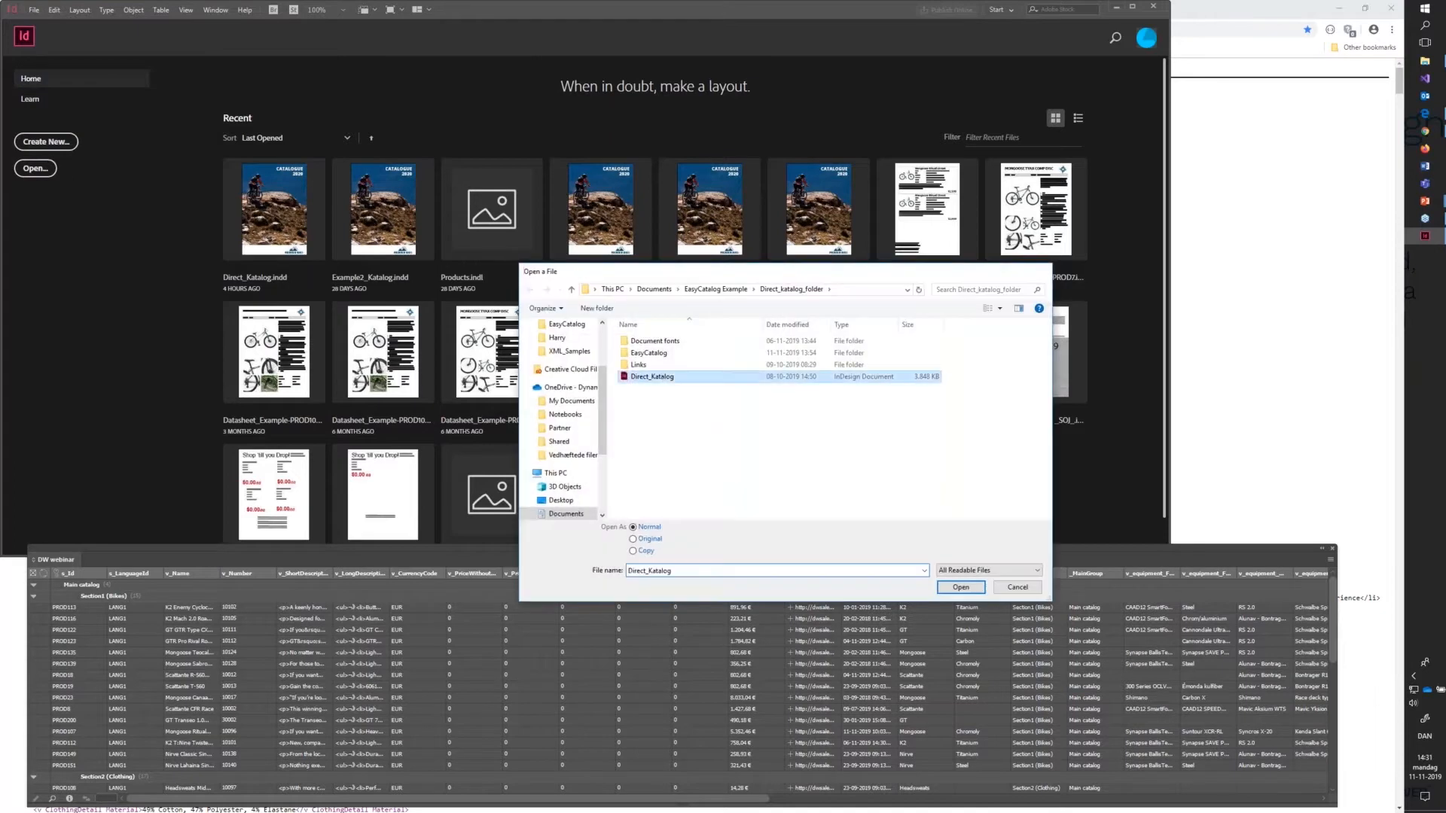
pyautogui.doubleClick(669, 377)
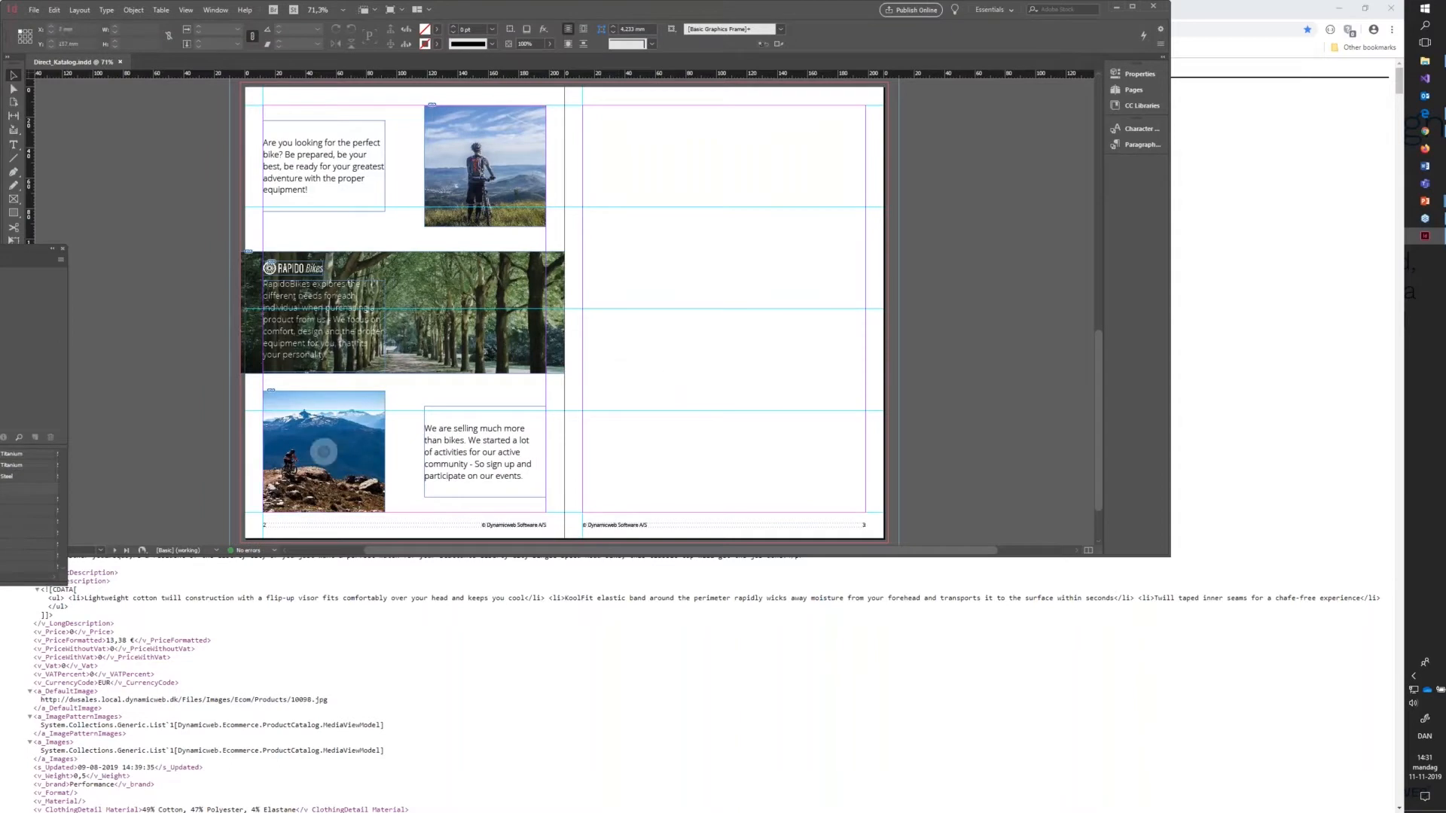
# Move the Products library beside the document and the DW webinar panel below it, and bring the catalogue cover into view
pyautogui.moveTo(36, 263); pyautogui.dragTo(1303, 475)
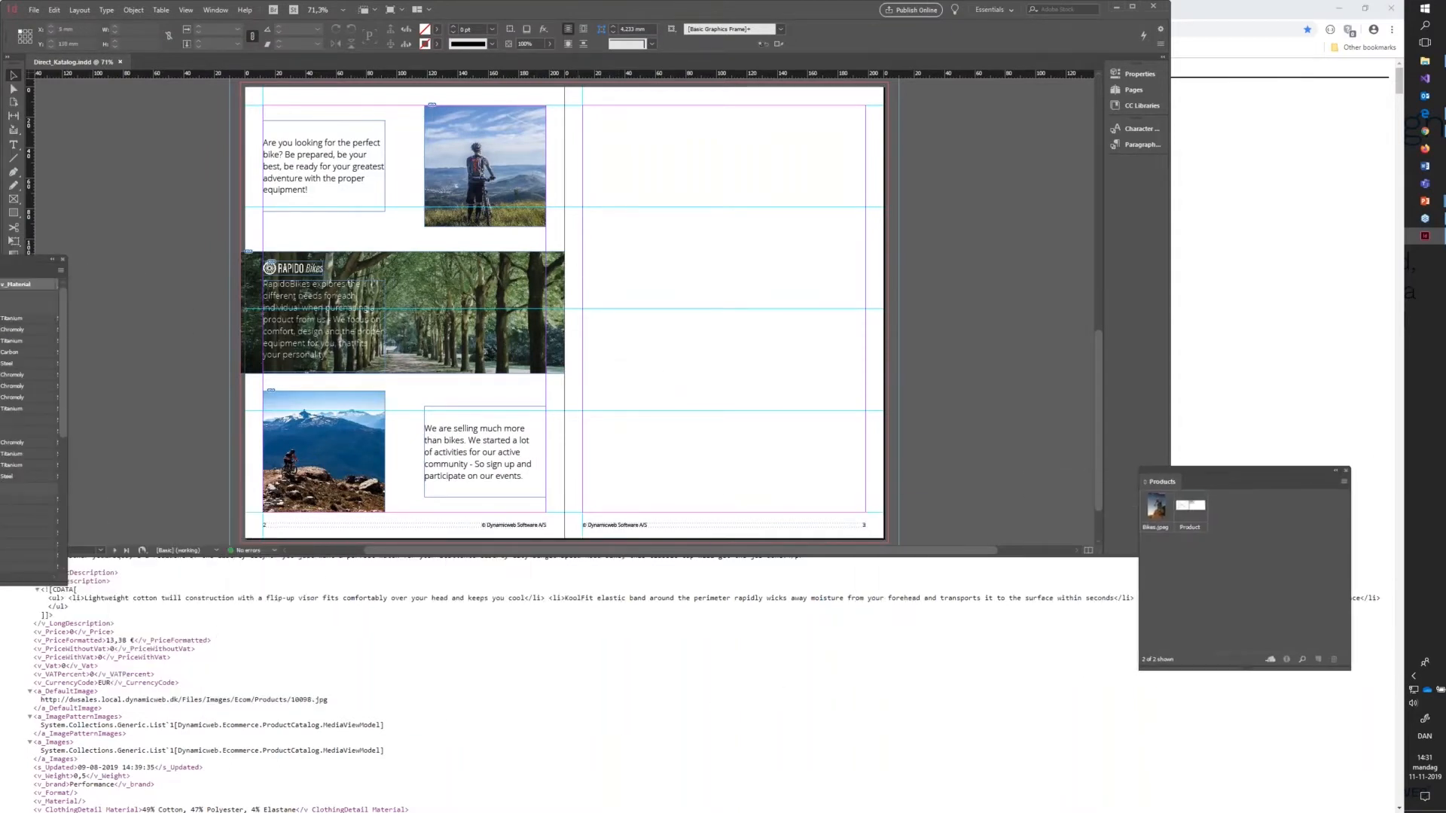
pyautogui.moveTo(21, 264); pyautogui.dragTo(970, 491)
pyautogui.scroll(8, 967, 278)
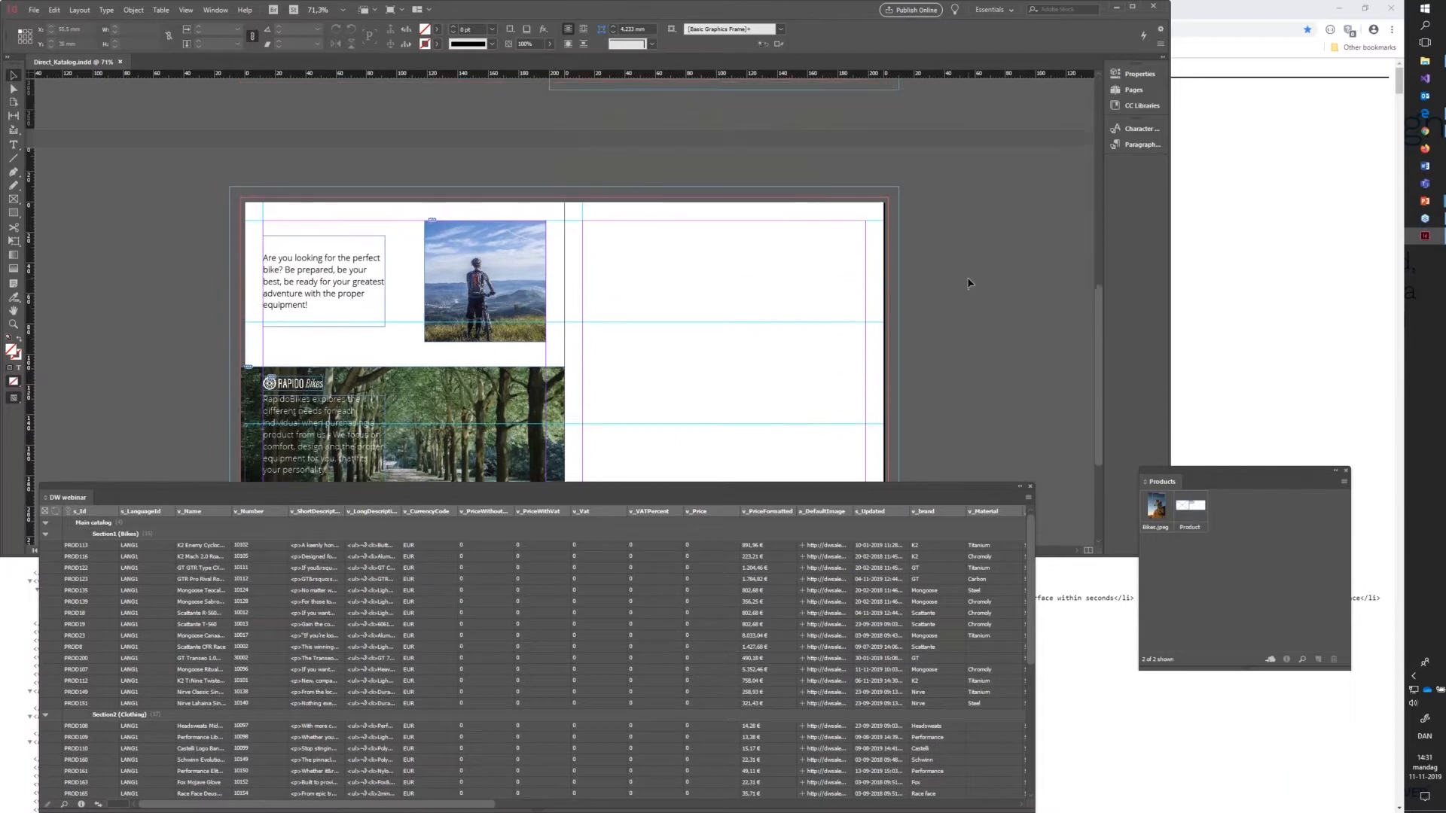
pyautogui.scroll(5, 967, 273)
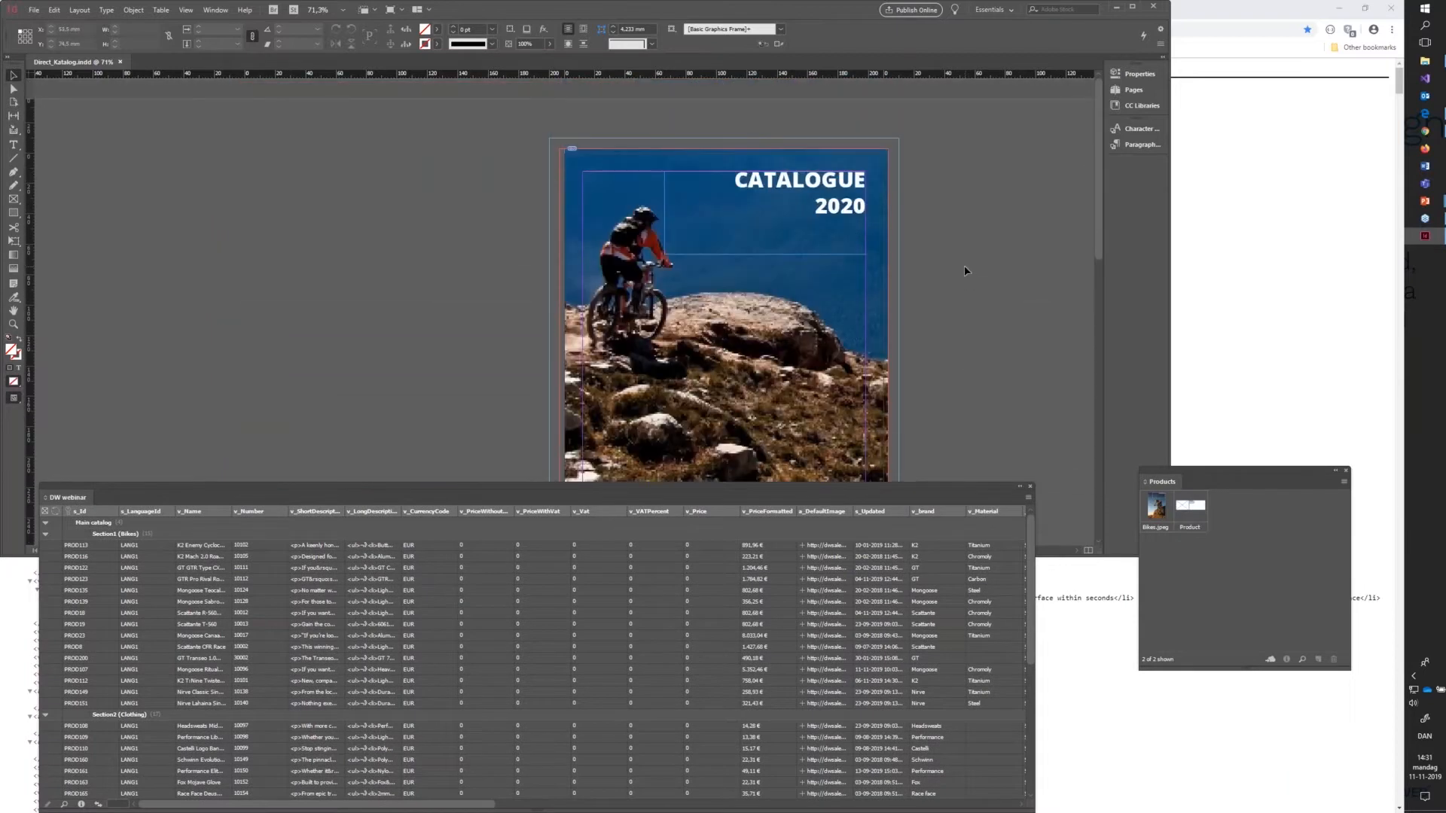
# Collapse the Section1 (Bikes), Section2 (Clothing) and Section3 (Shoes) groups and select the whole Main catalog group
pyautogui.scroll(-10, 964, 265)
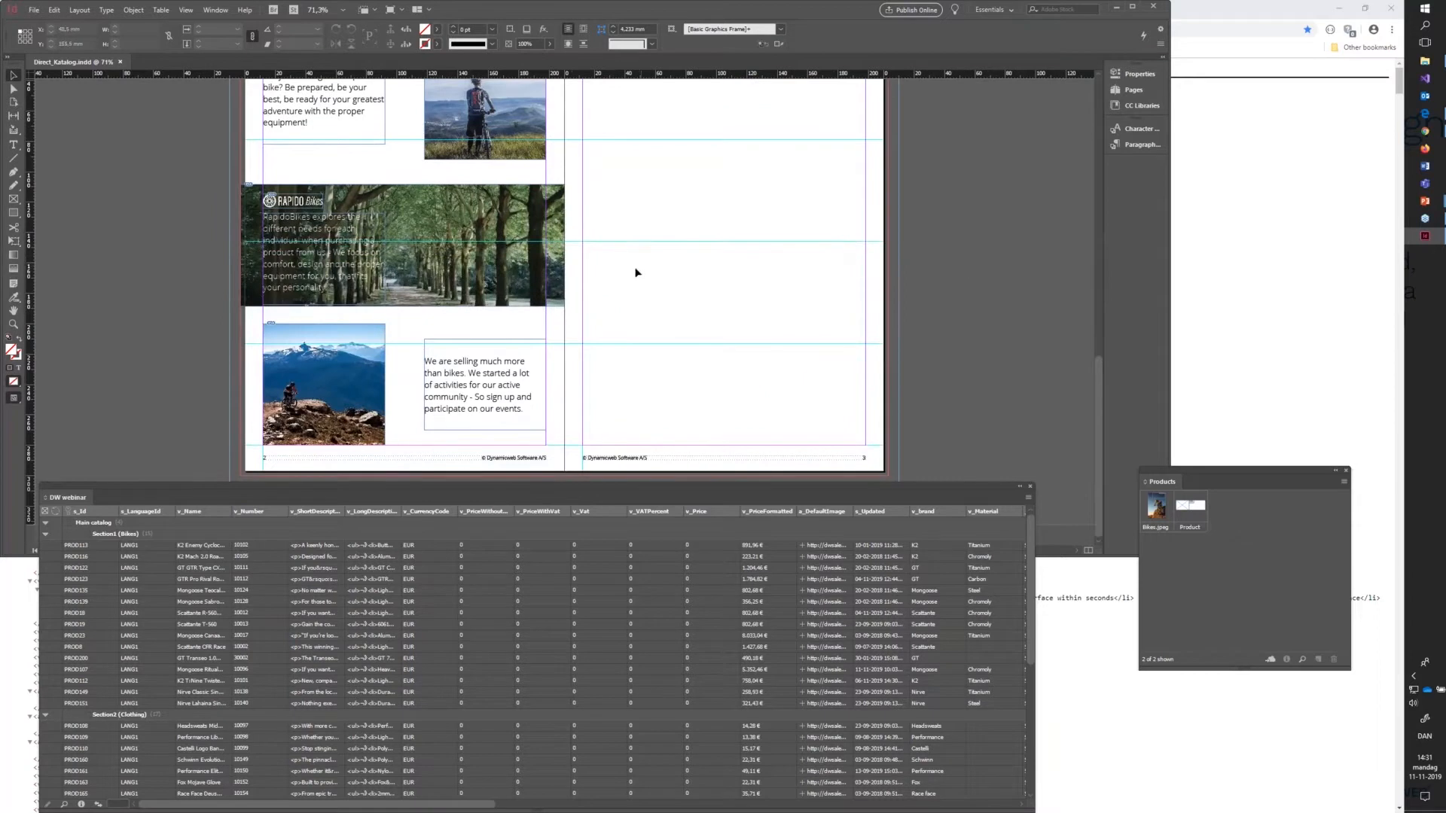
pyautogui.scroll(2, 555, 200)
pyautogui.scroll(-2, 555, 200)
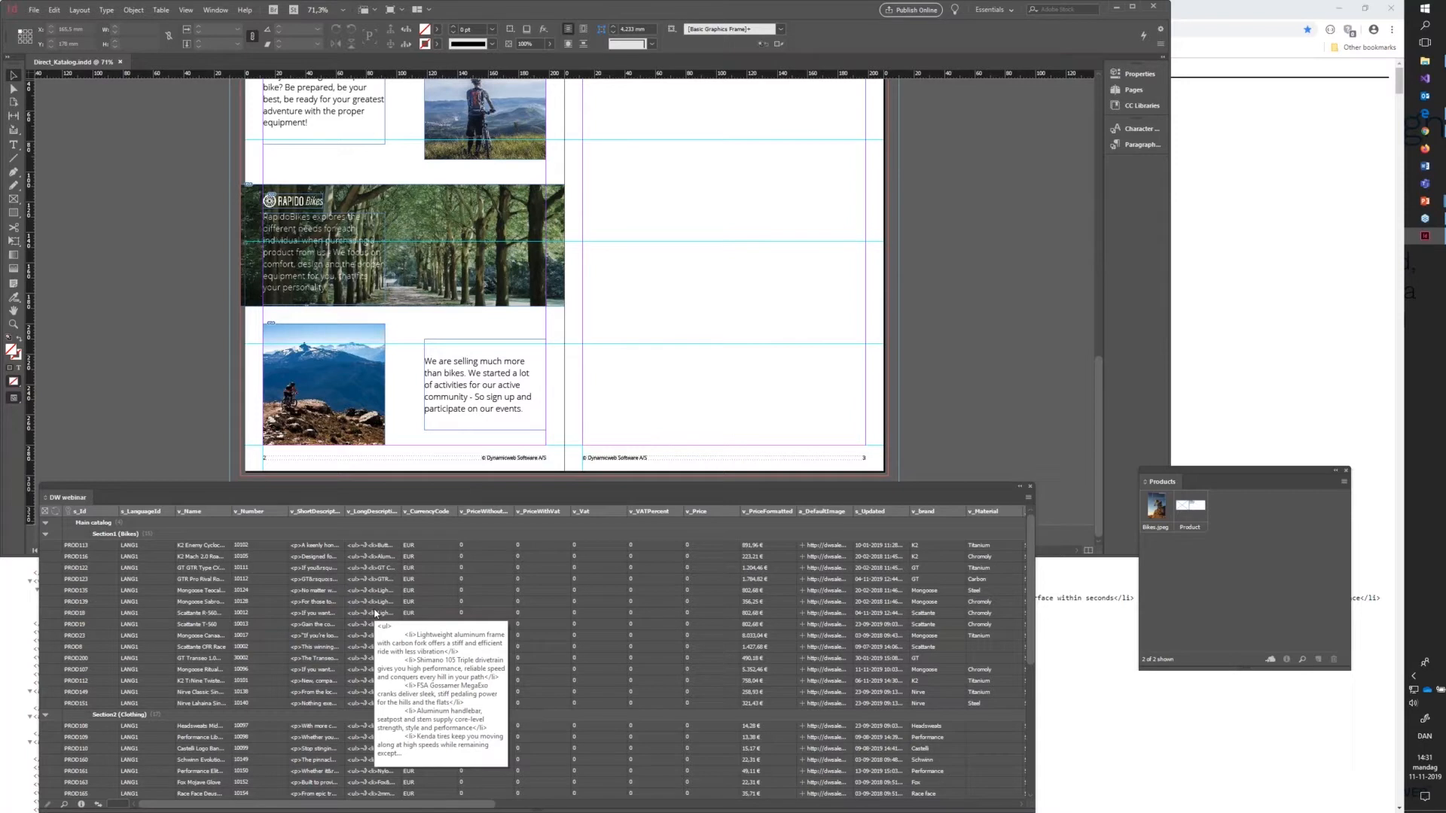
pyautogui.click(45, 535)
pyautogui.click(44, 545)
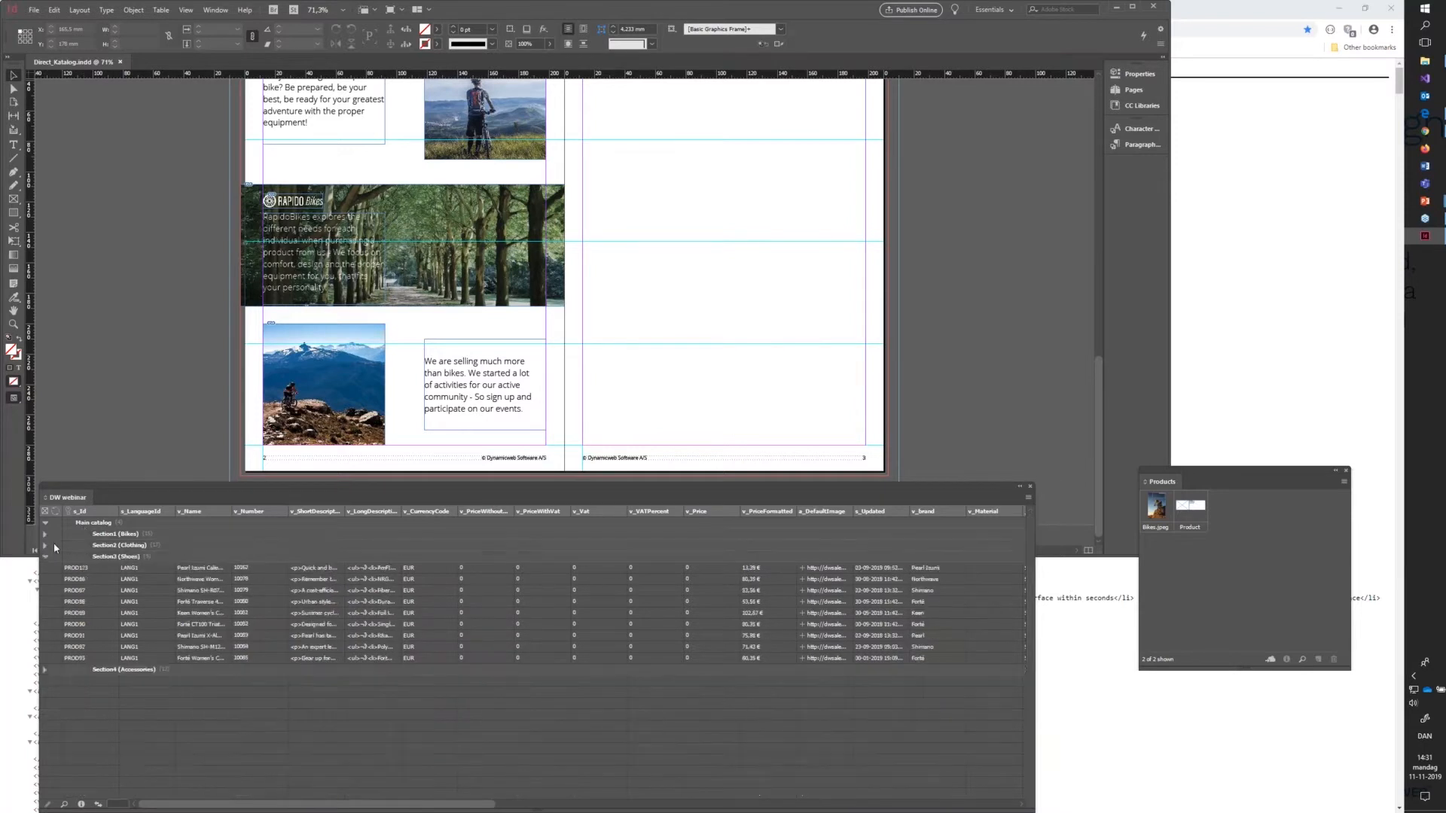
pyautogui.click(91, 527)
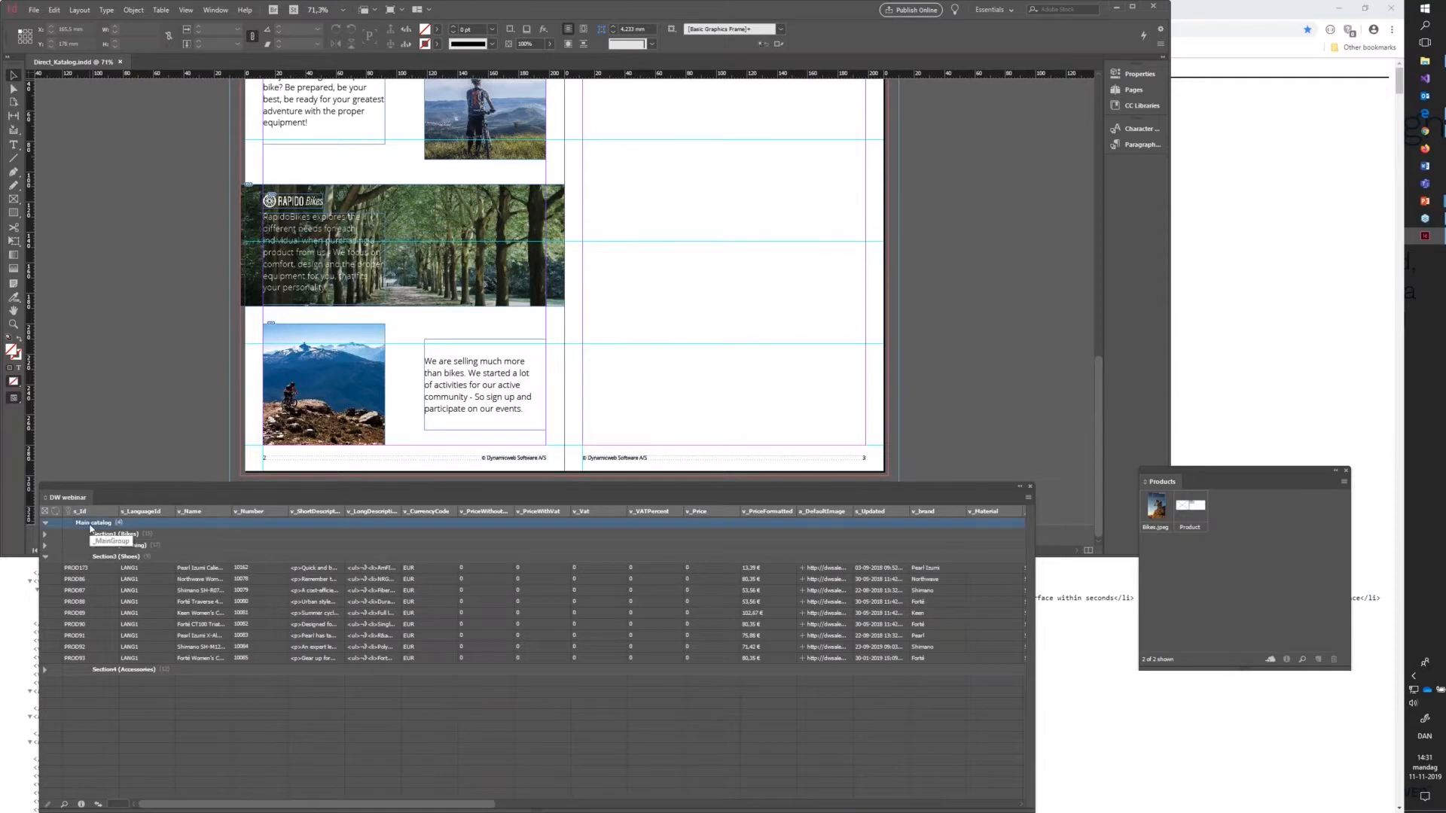
pyautogui.click(45, 556)
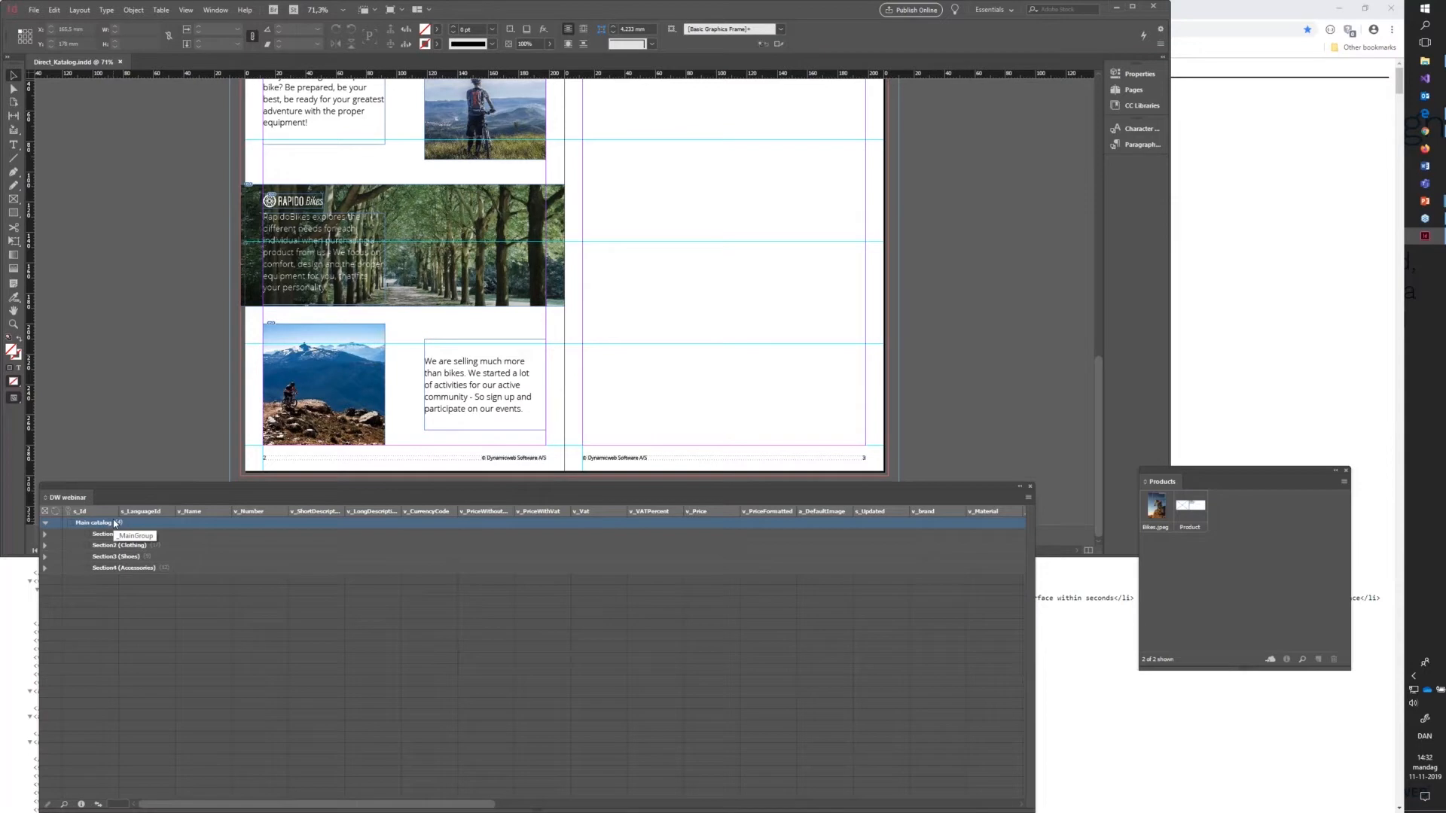
# Paginate the Main catalog group into the catalogue document, using an odd page break on each _Group change and collision detection
pyautogui.click(1028, 498)
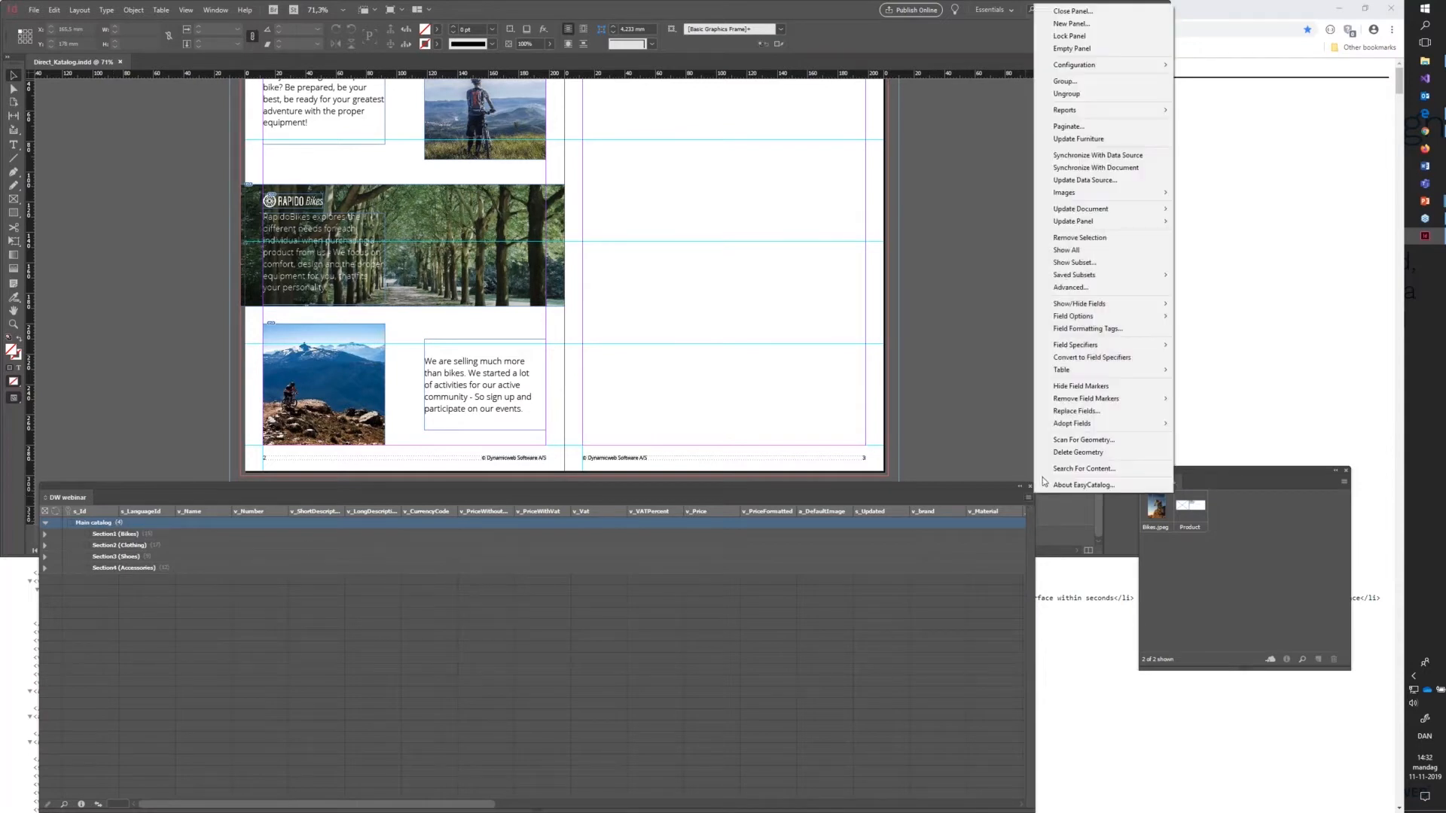
pyautogui.click(1077, 128)
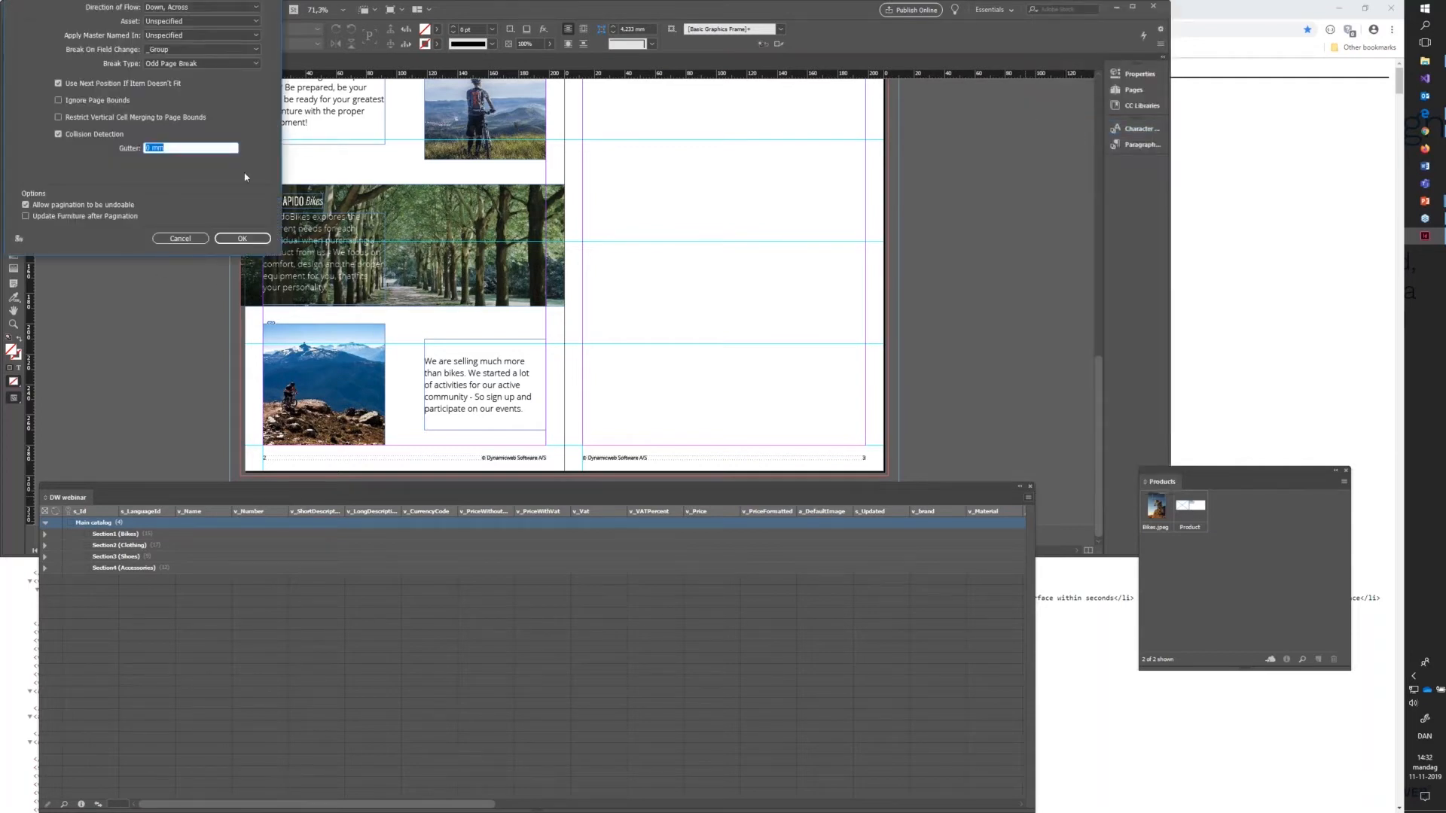
pyautogui.click(241, 240)
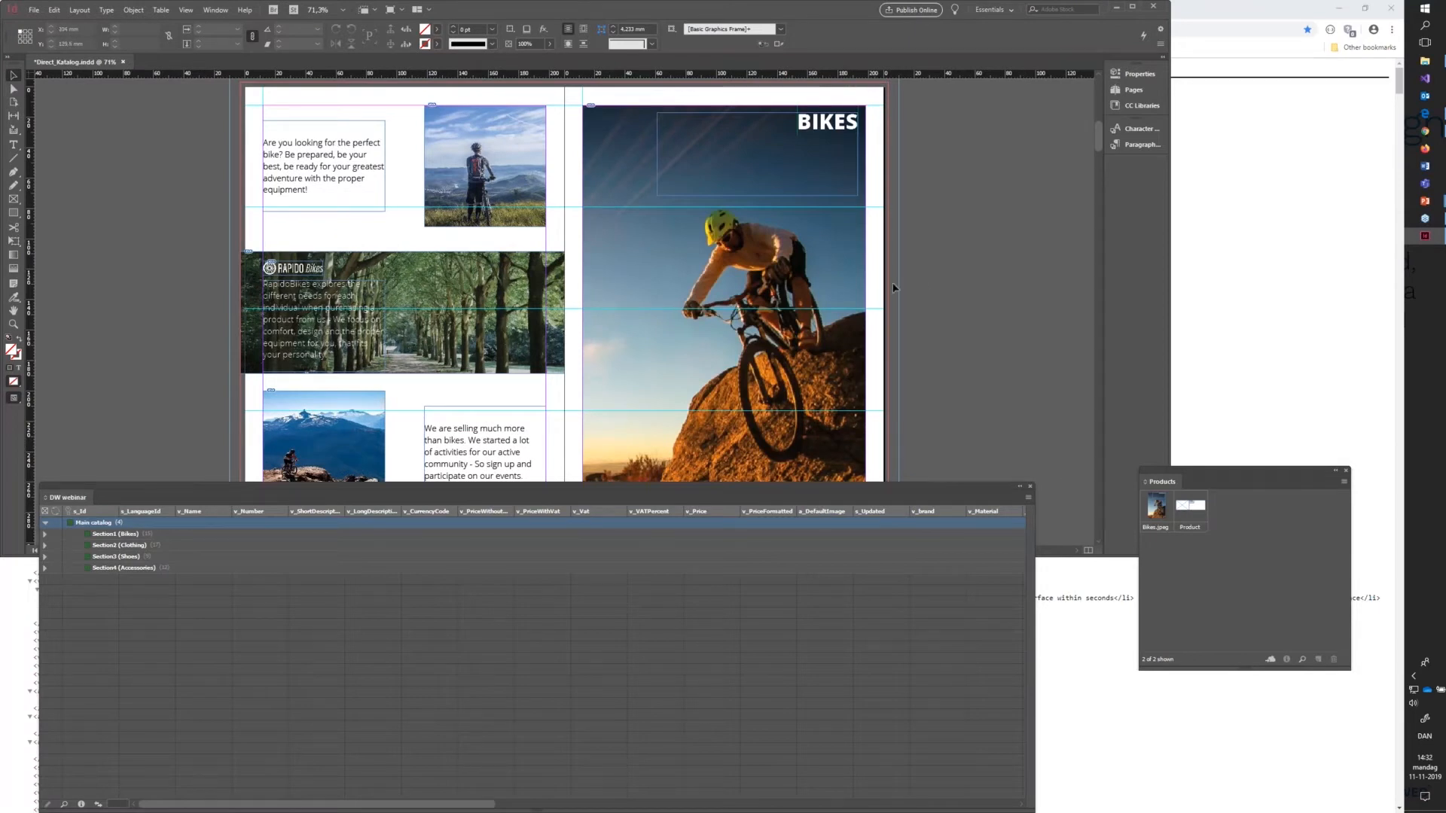
# Move the DW webinar panel below the document and examine the paginated Bikes, Clothing, Shoes and Accessories pages through to the last one
pyautogui.moveTo(950, 506); pyautogui.dragTo(953, 624)
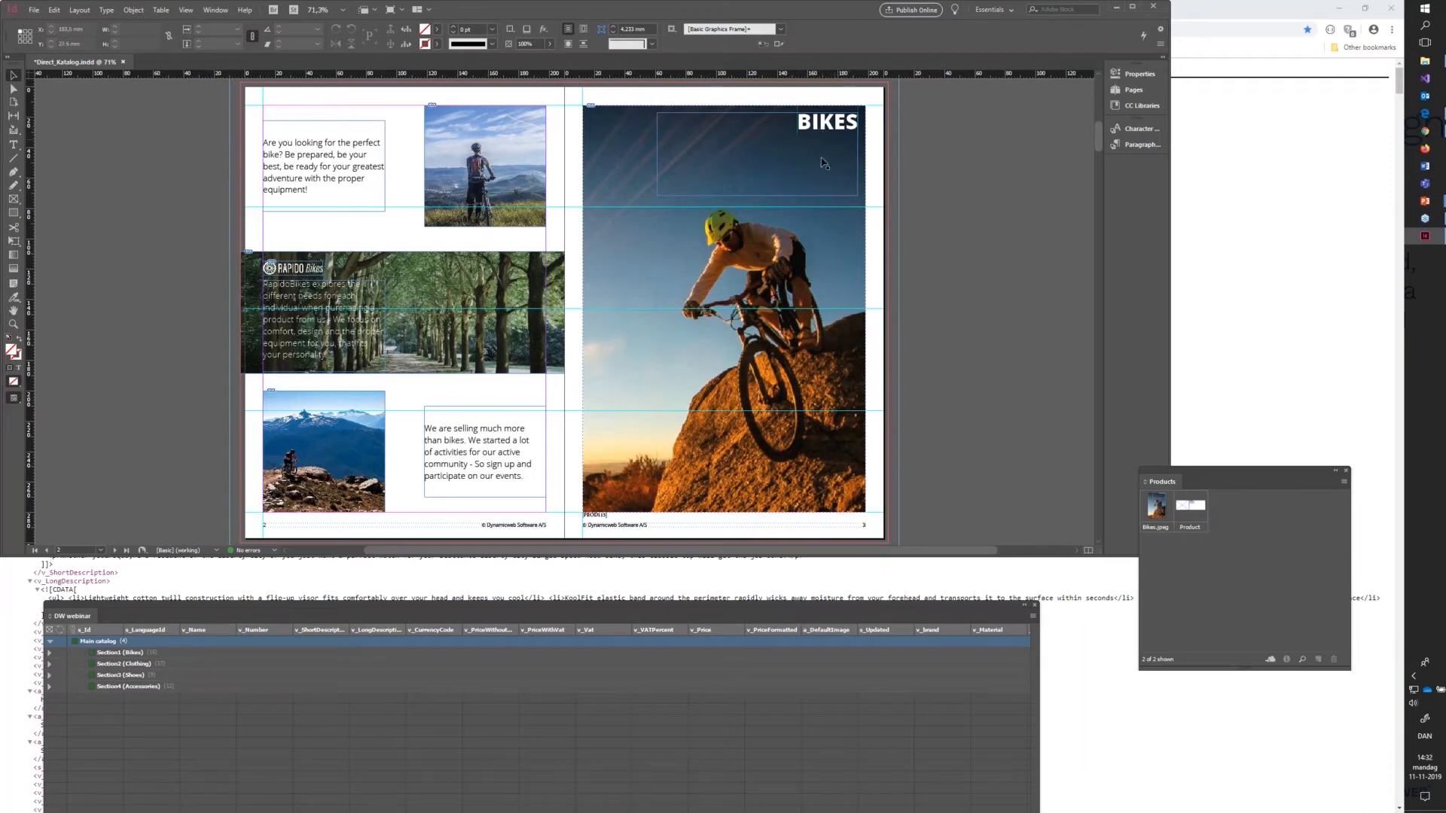
pyautogui.scroll(-3, 802, 271)
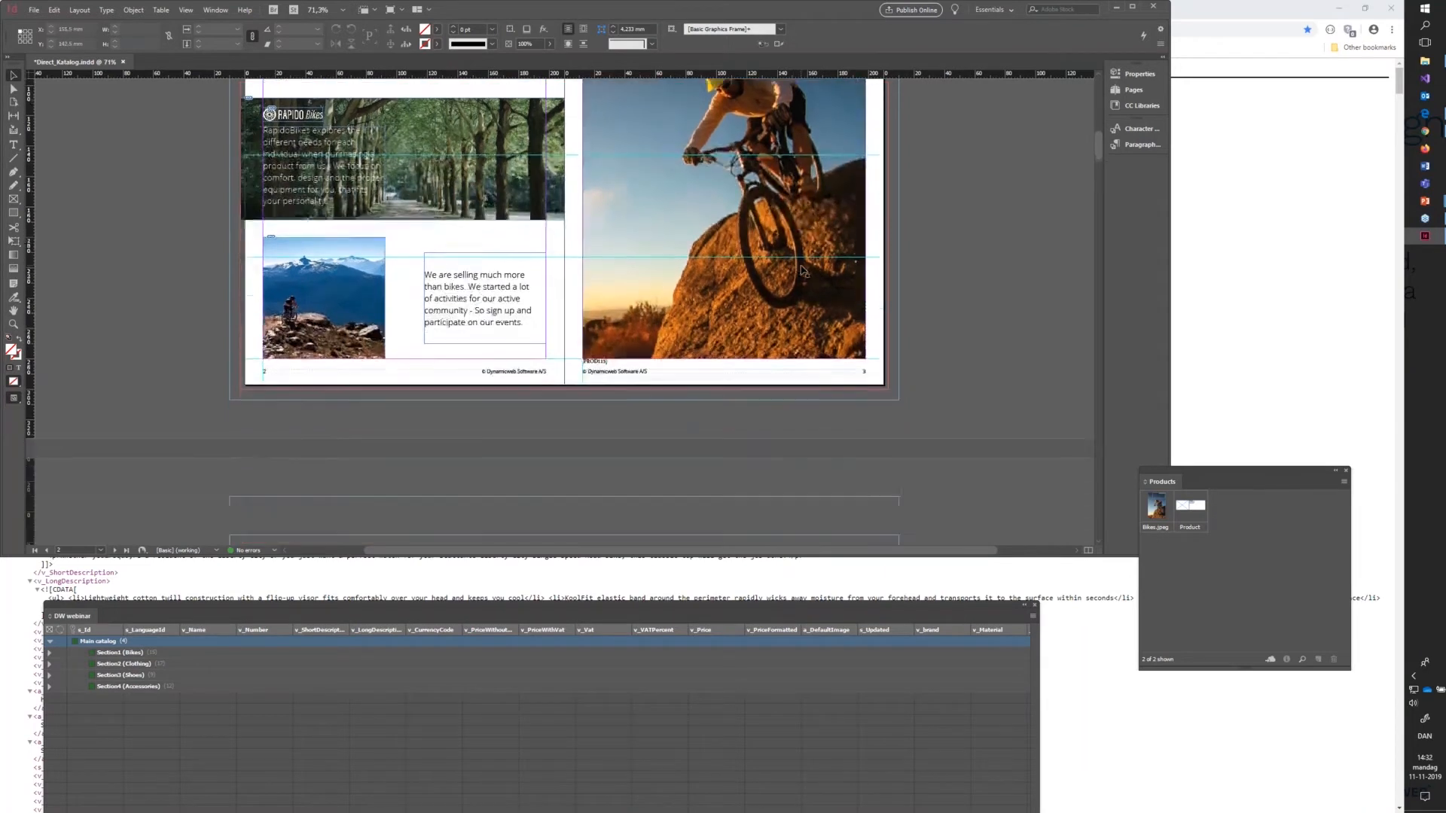
pyautogui.scroll(-8, 803, 271)
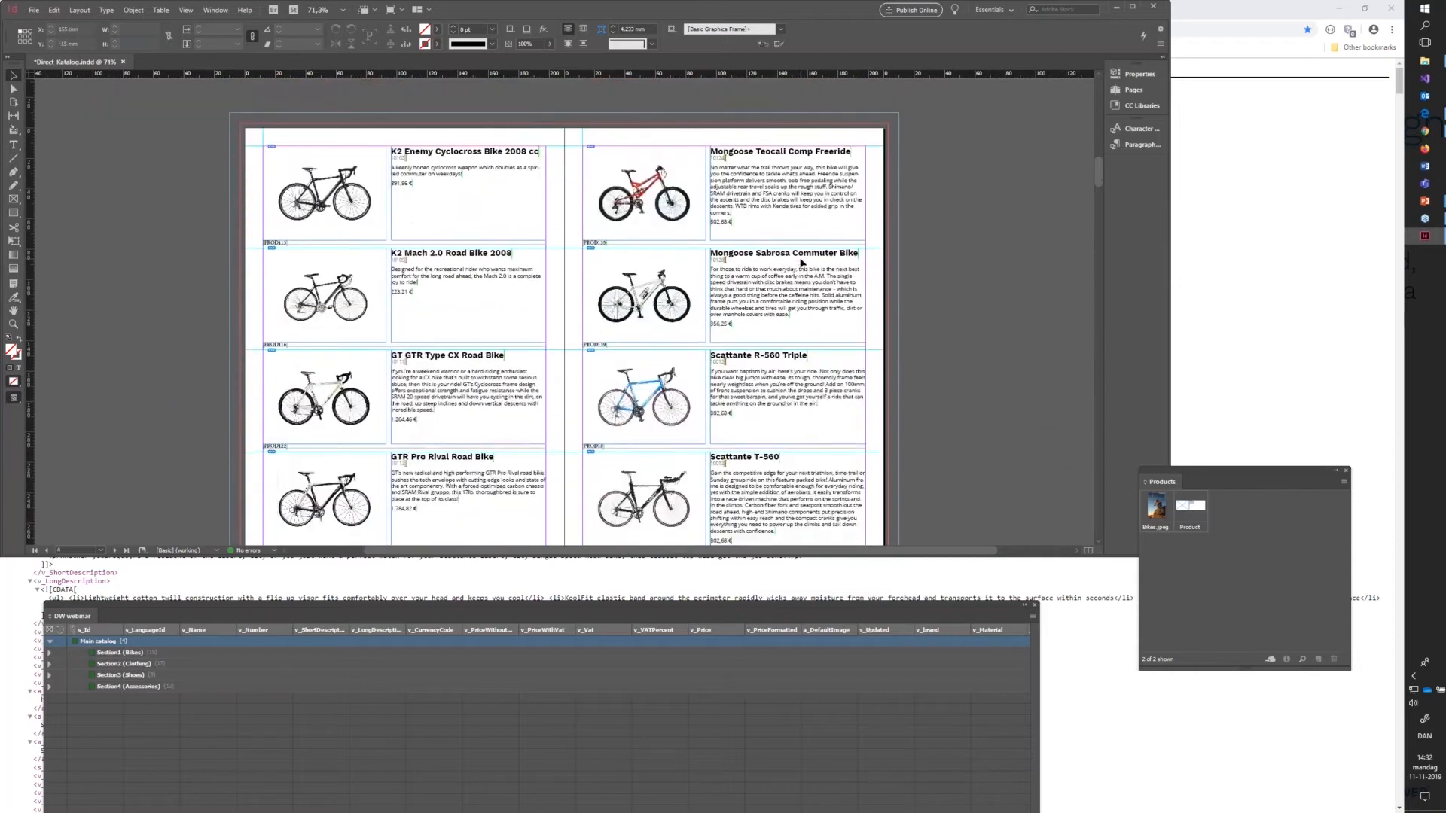
pyautogui.scroll(-10, 802, 264)
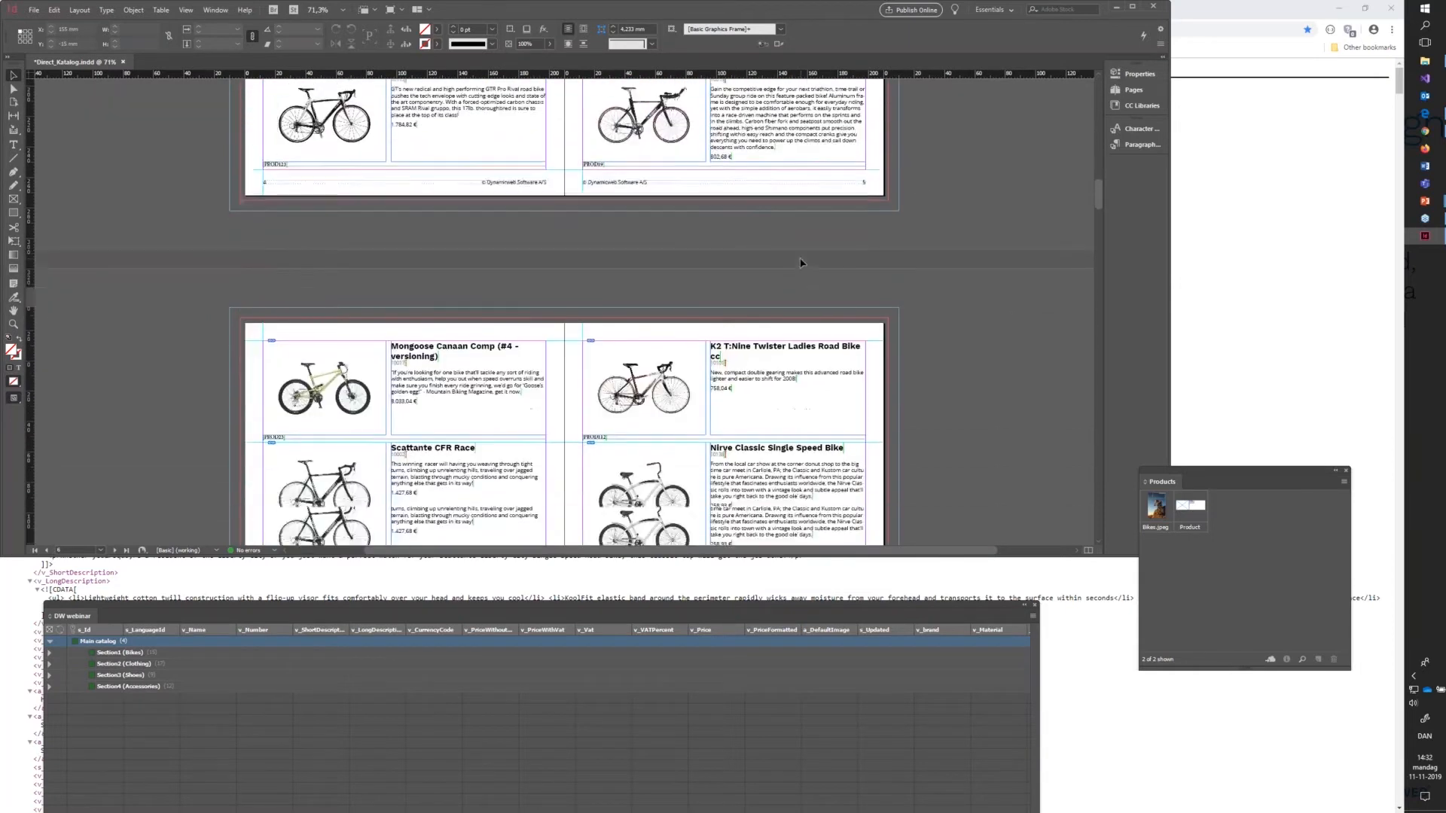
pyautogui.scroll(-10, 802, 263)
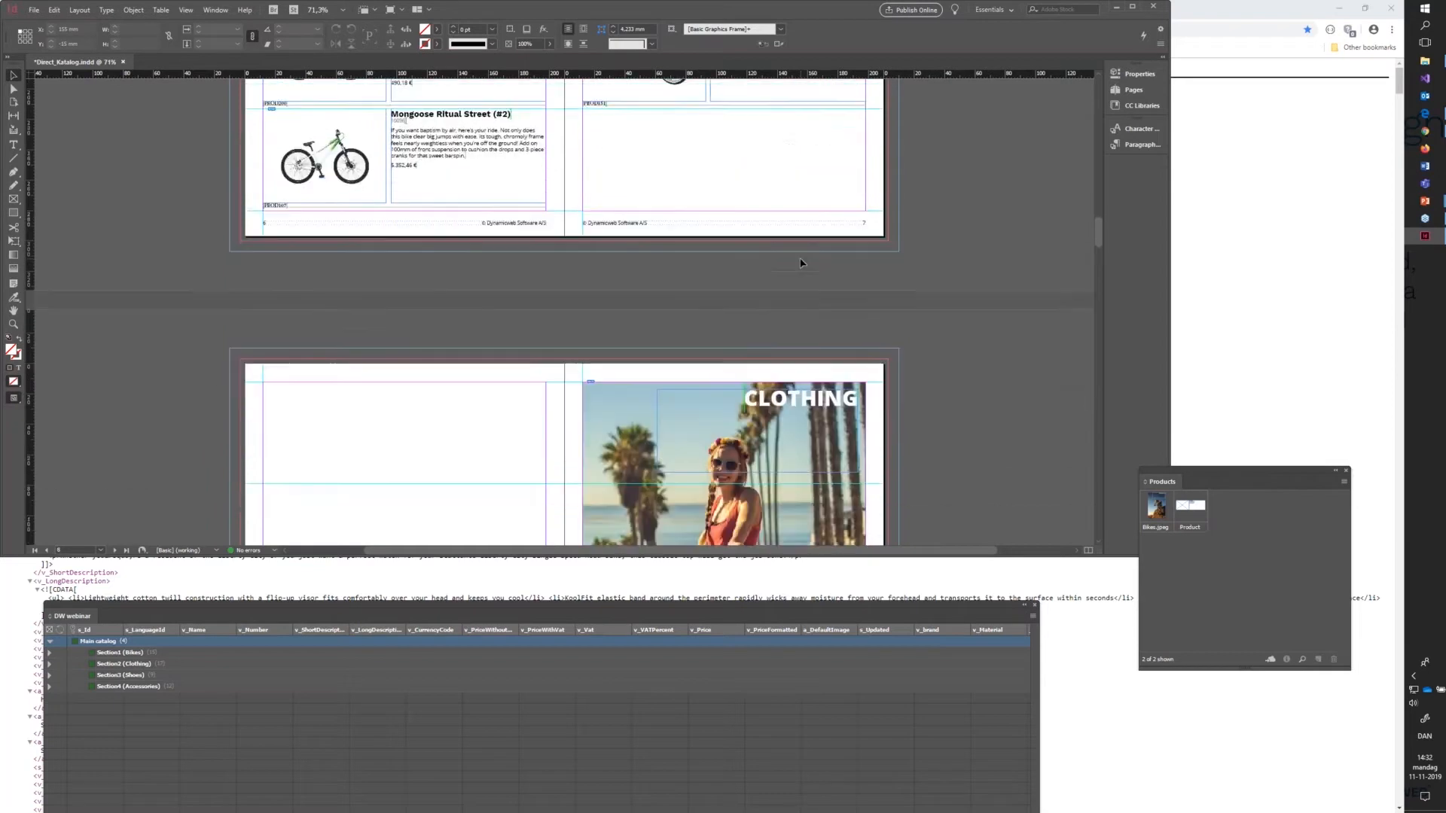
pyautogui.scroll(-5, 802, 263)
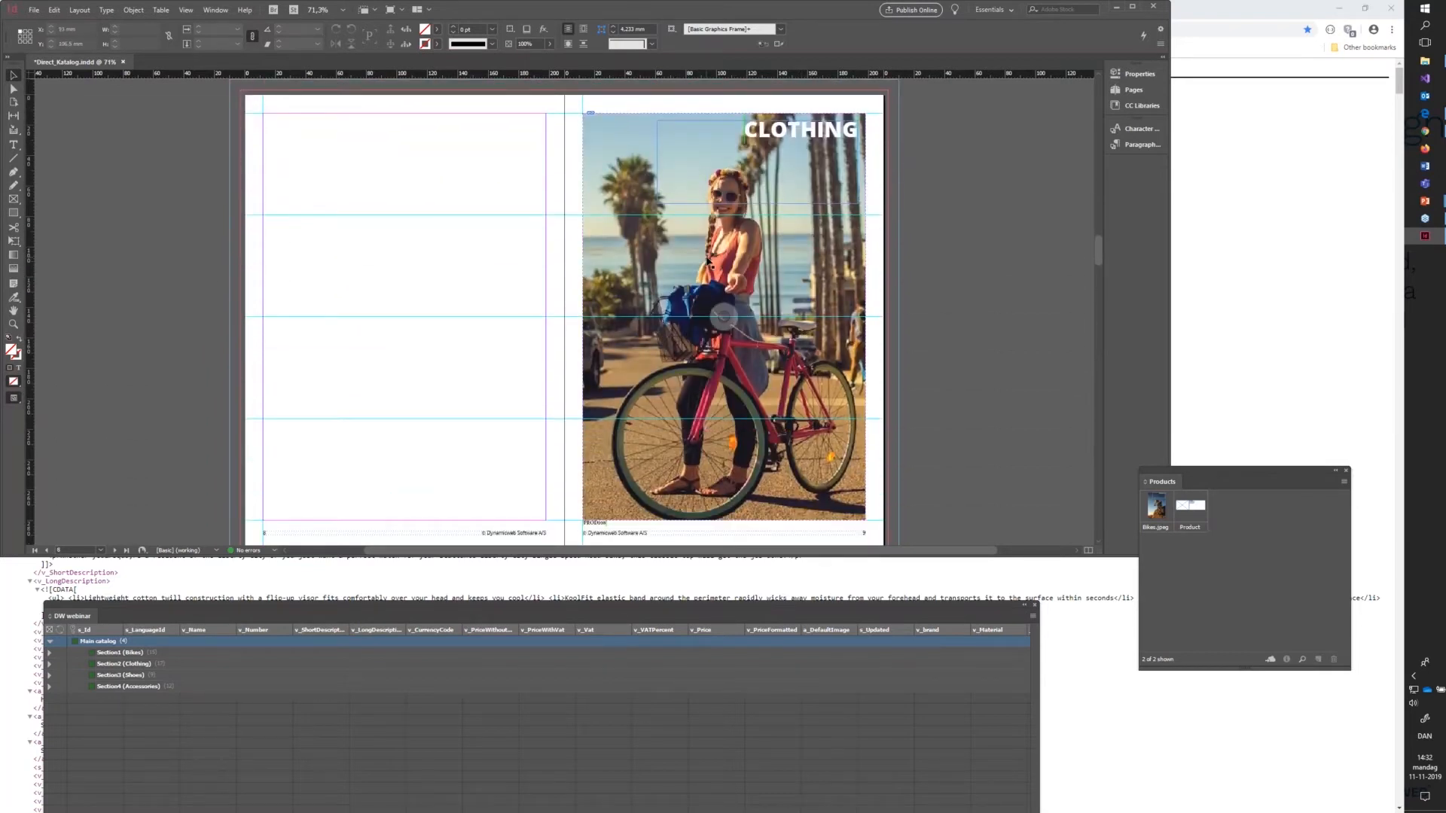
pyautogui.scroll(-3, 707, 262)
pyautogui.scroll(2, 730, 259)
pyautogui.scroll(-2, 772, 363)
pyautogui.scroll(2, 772, 354)
pyautogui.scroll(-2, 738, 324)
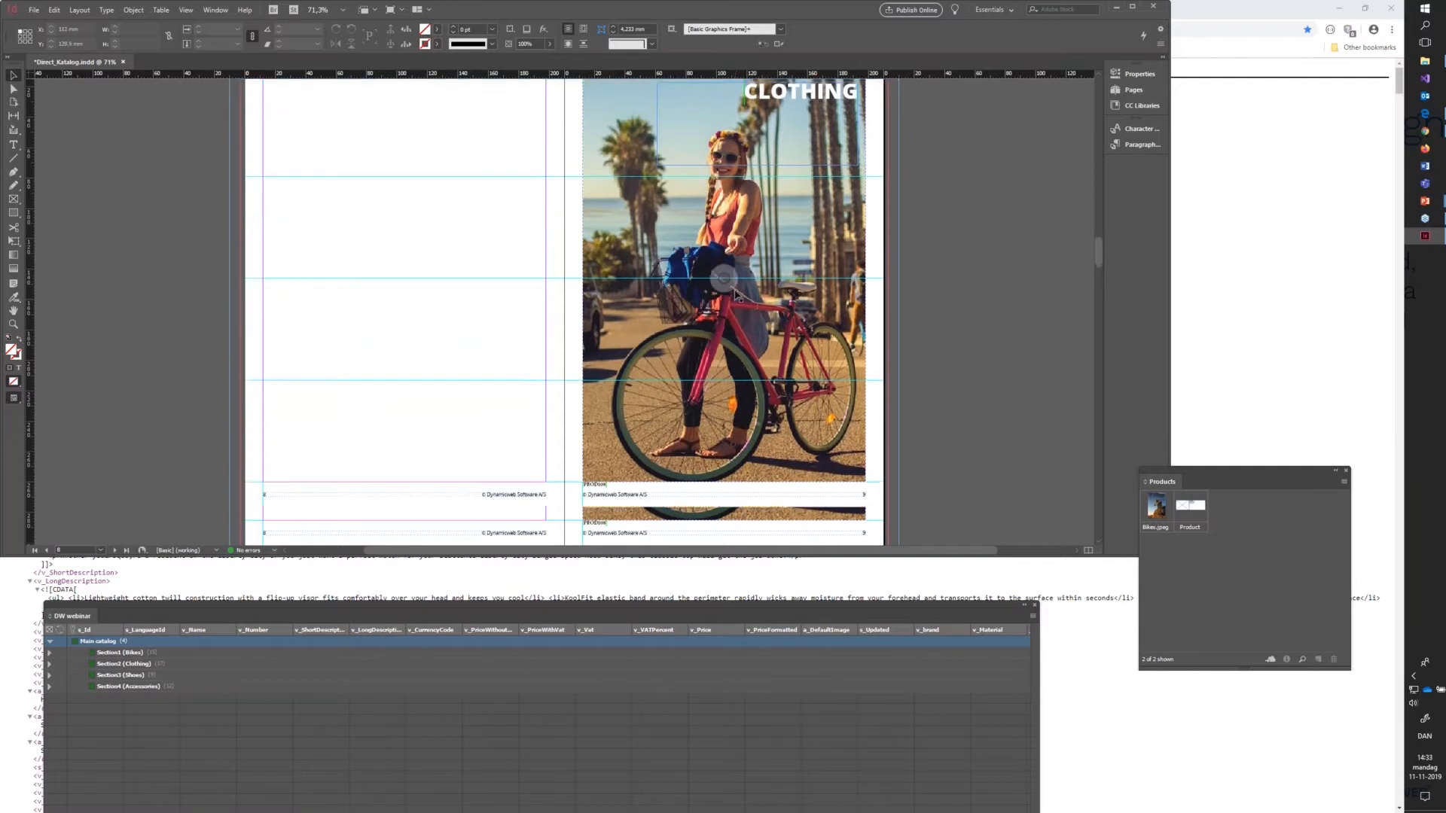
pyautogui.scroll(-3, 729, 392)
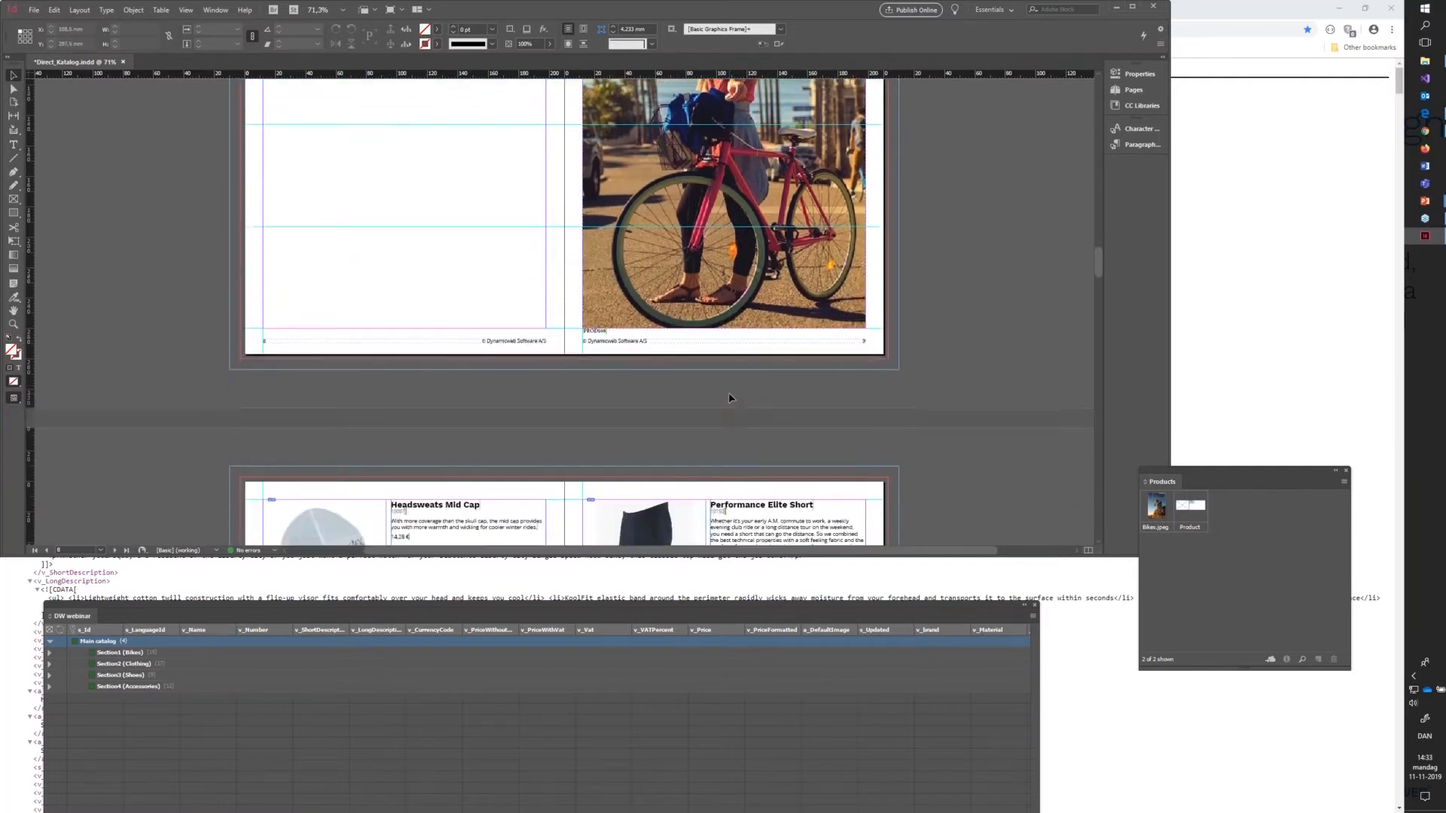
pyautogui.scroll(-10, 729, 397)
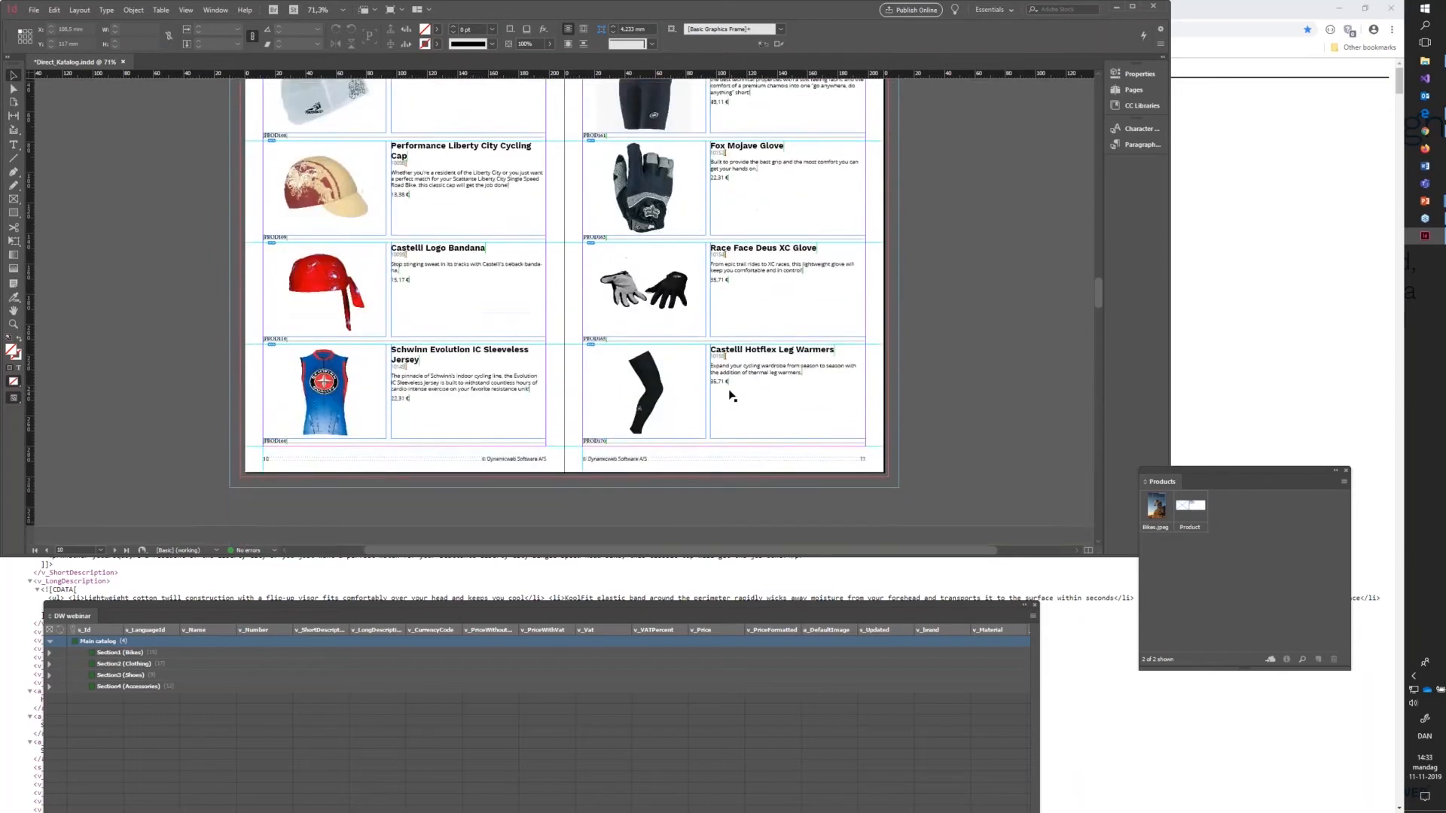
pyautogui.scroll(-10, 732, 392)
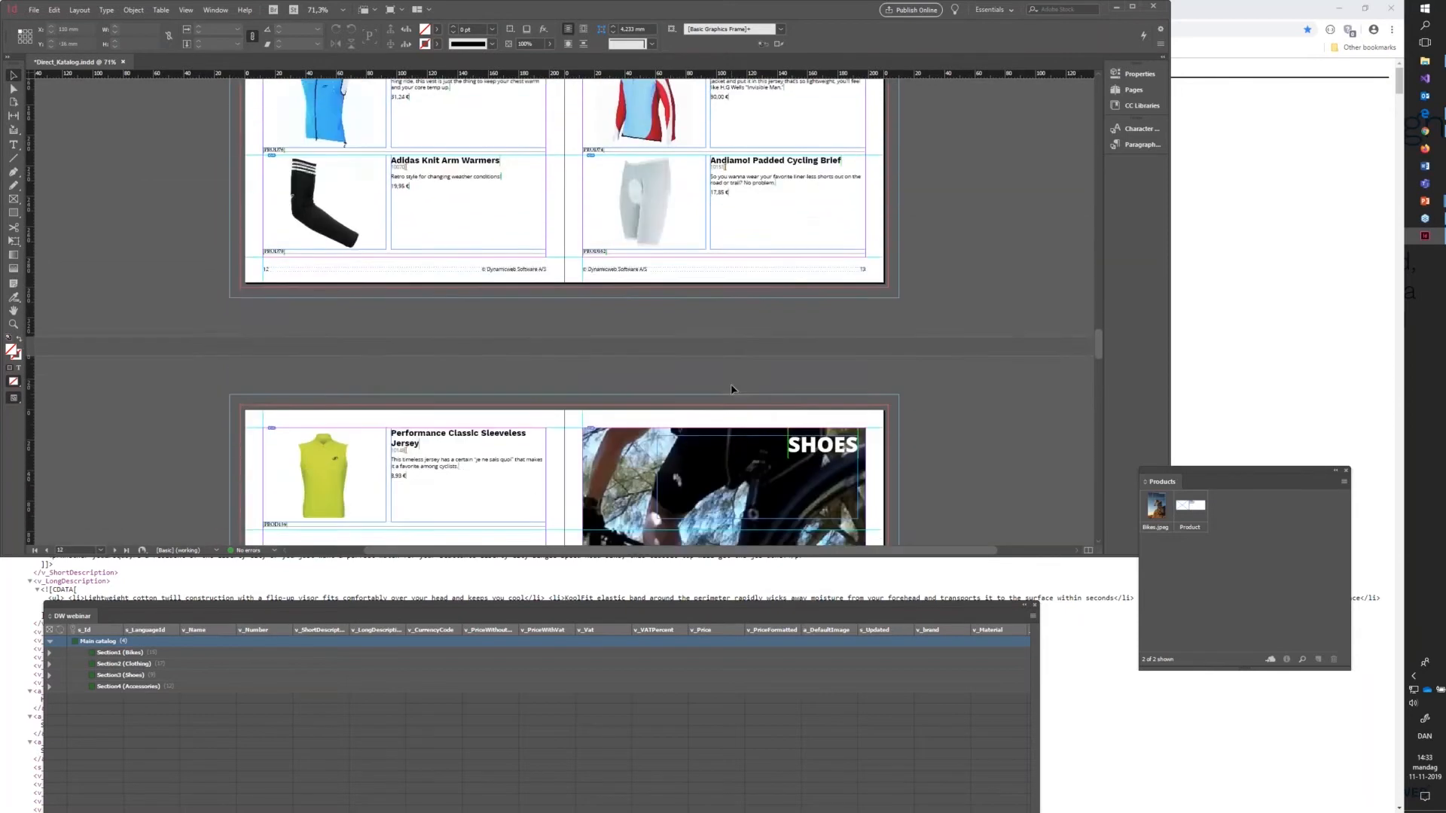
pyautogui.scroll(-10, 731, 384)
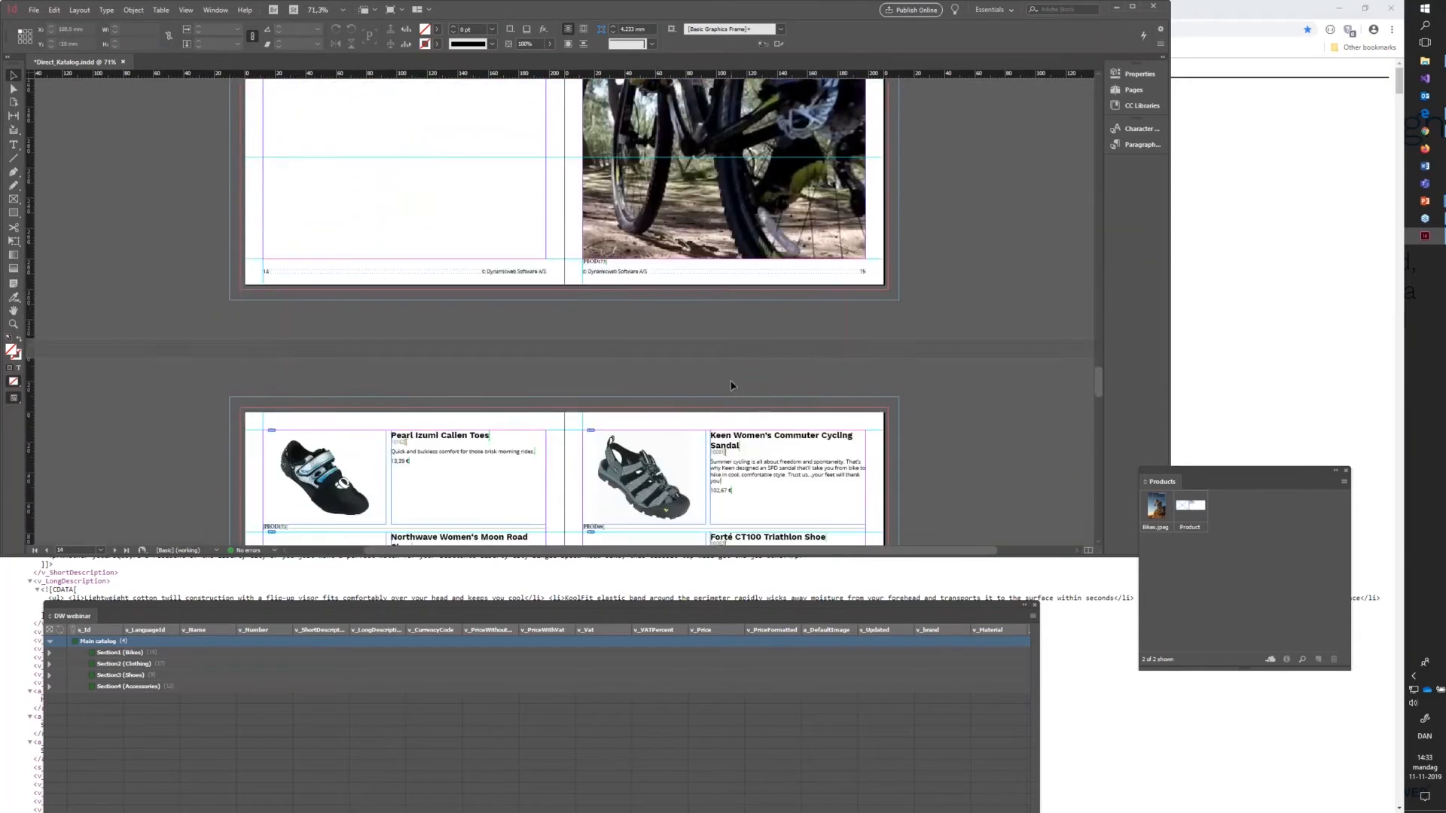
pyautogui.scroll(-12, 731, 386)
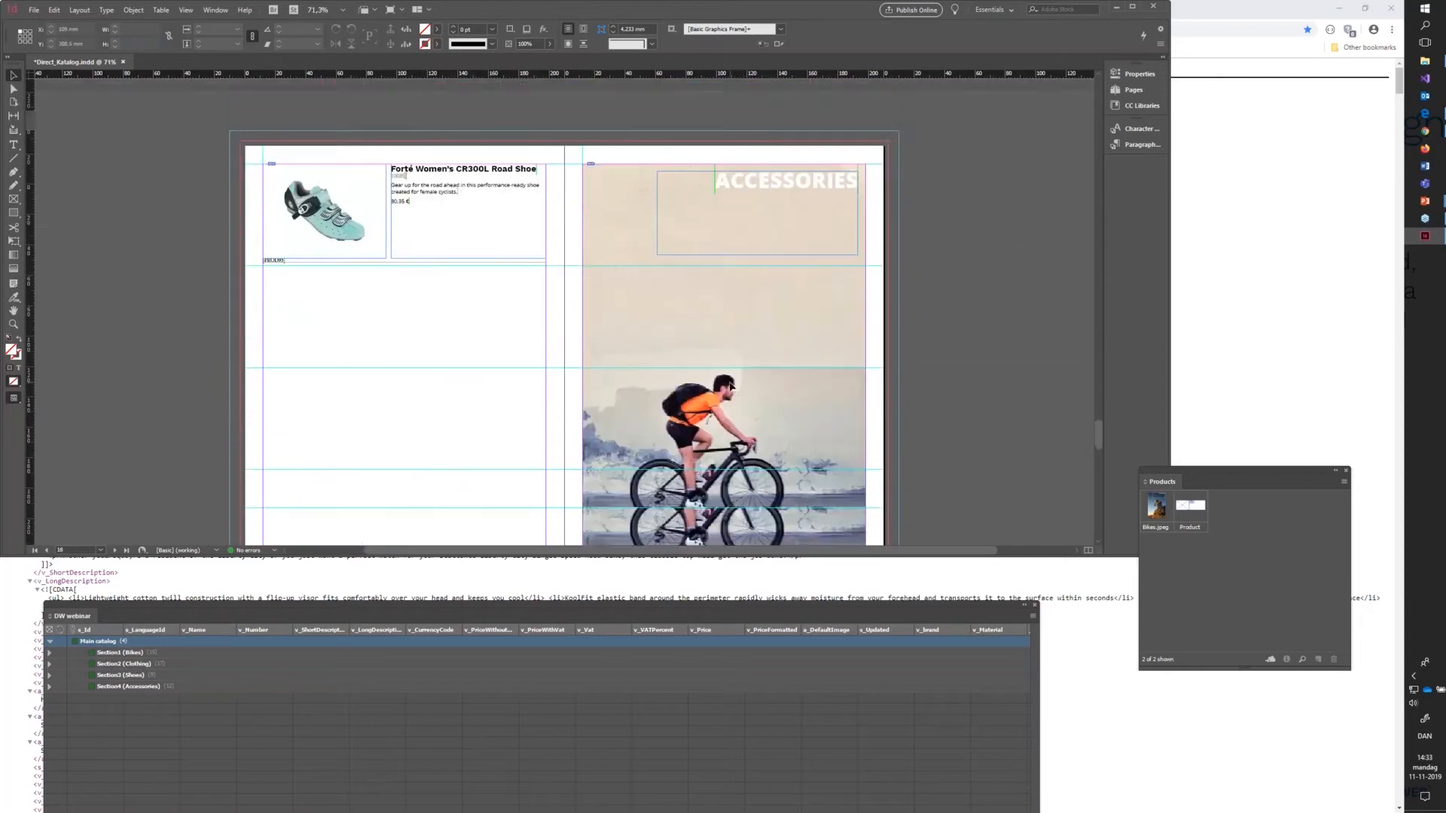
pyautogui.scroll(-12, 729, 386)
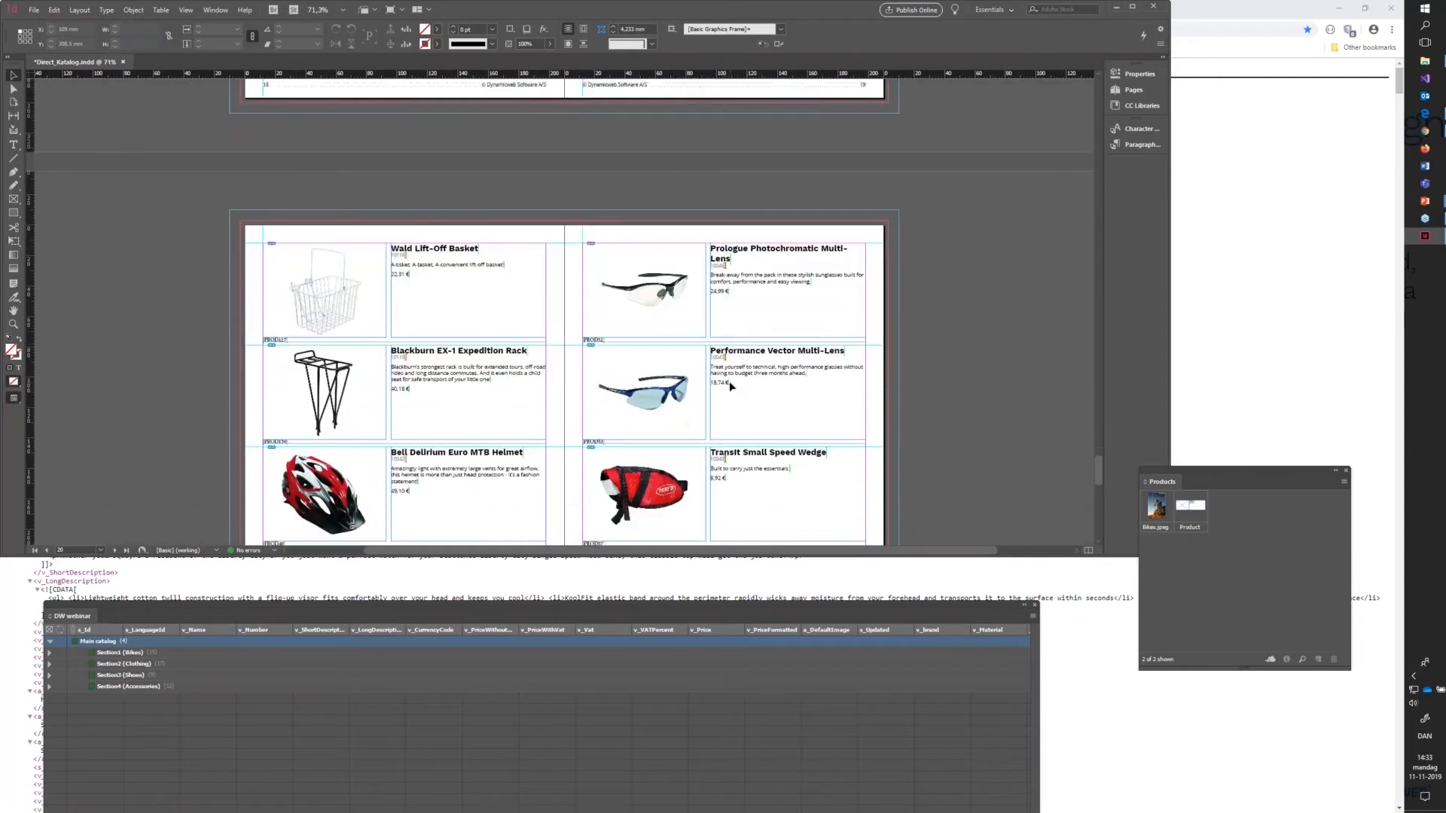
pyautogui.scroll(-10, 730, 387)
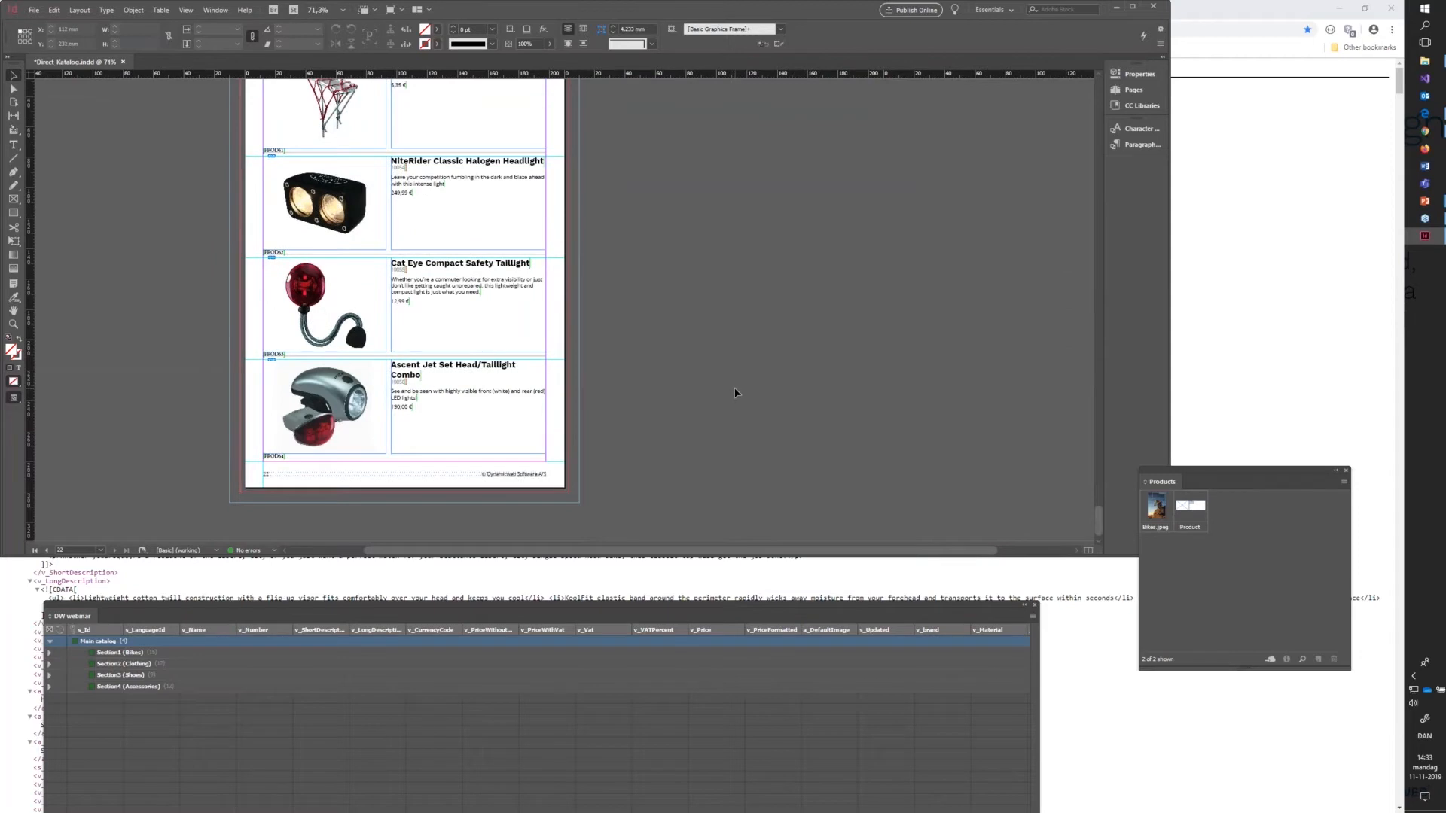
# Return to the bike spread on pages 6 and 7 and expand the Section1 (Bikes) group in the DW webinar panel
pyautogui.scroll(15, 735, 392)
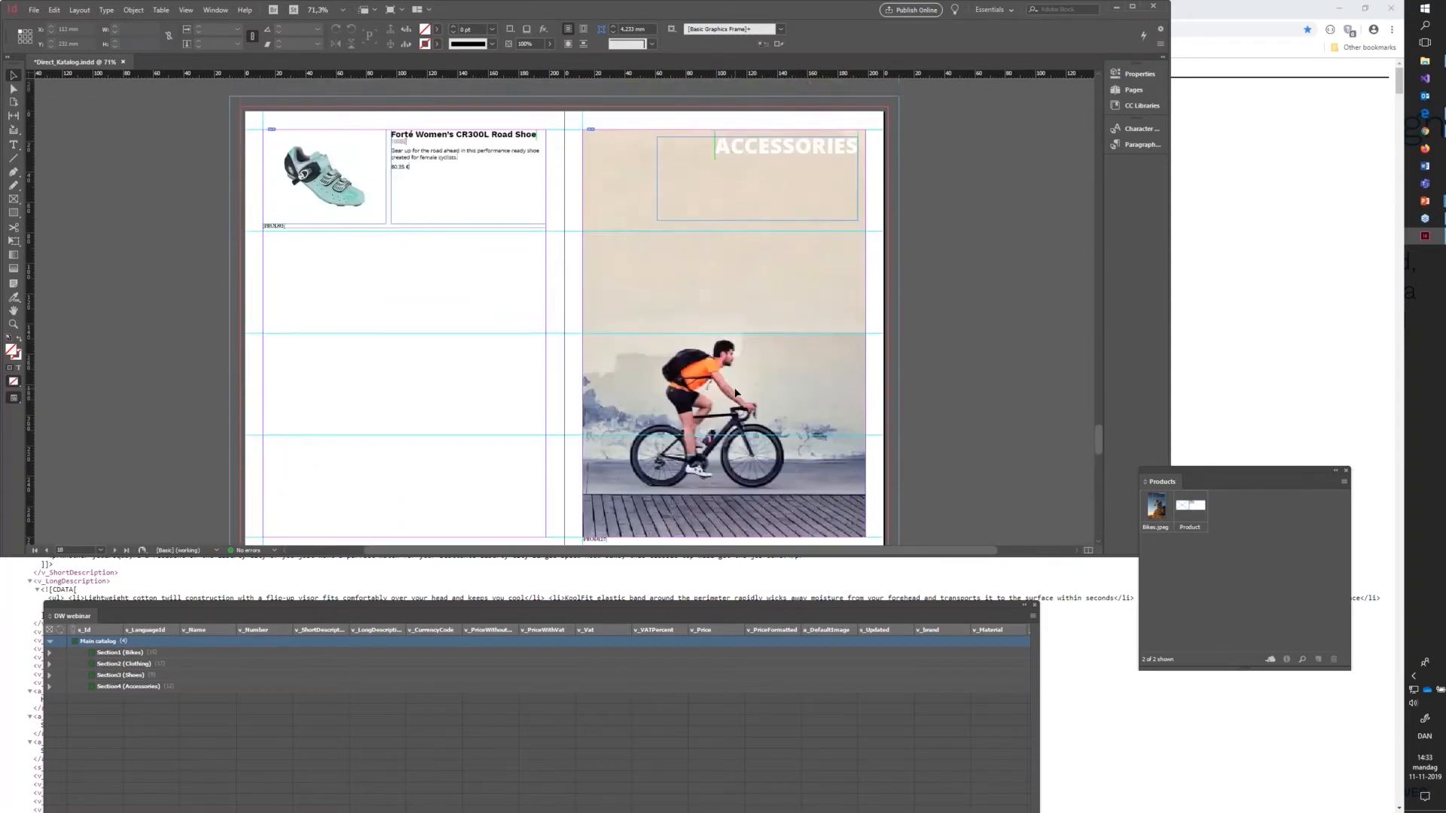
pyautogui.scroll(12, 735, 392)
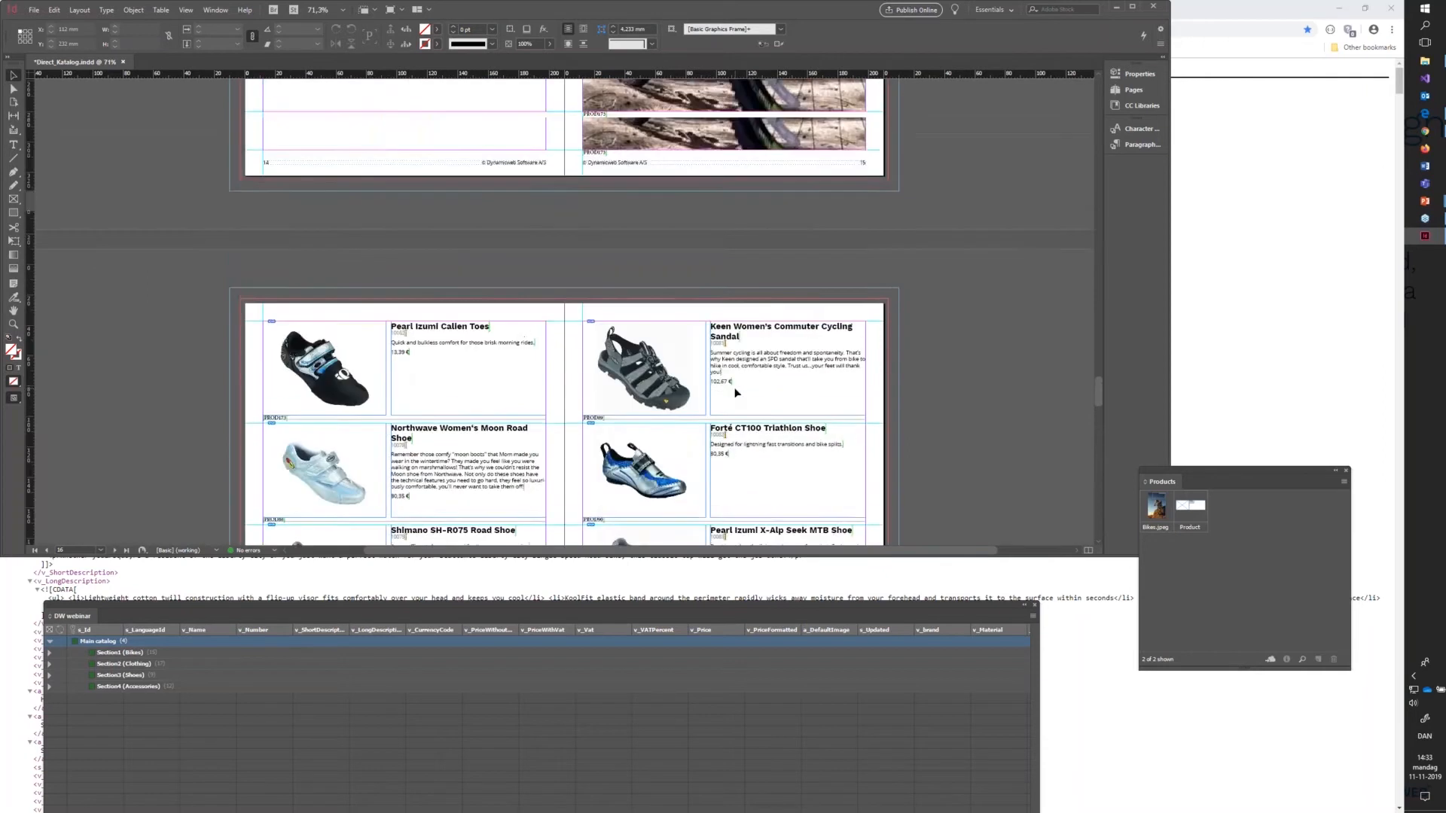
pyautogui.scroll(12, 736, 393)
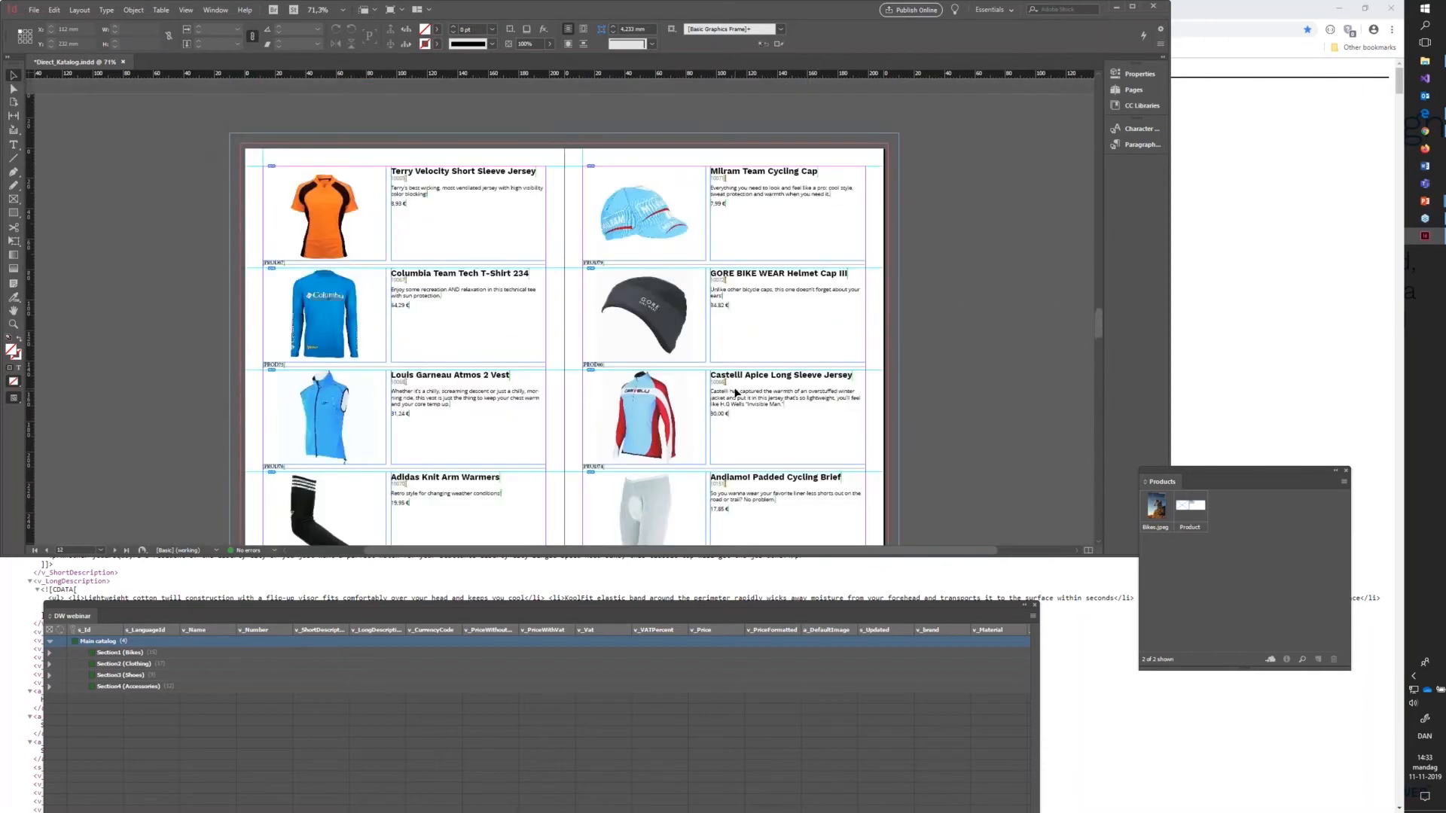
pyautogui.scroll(12, 736, 393)
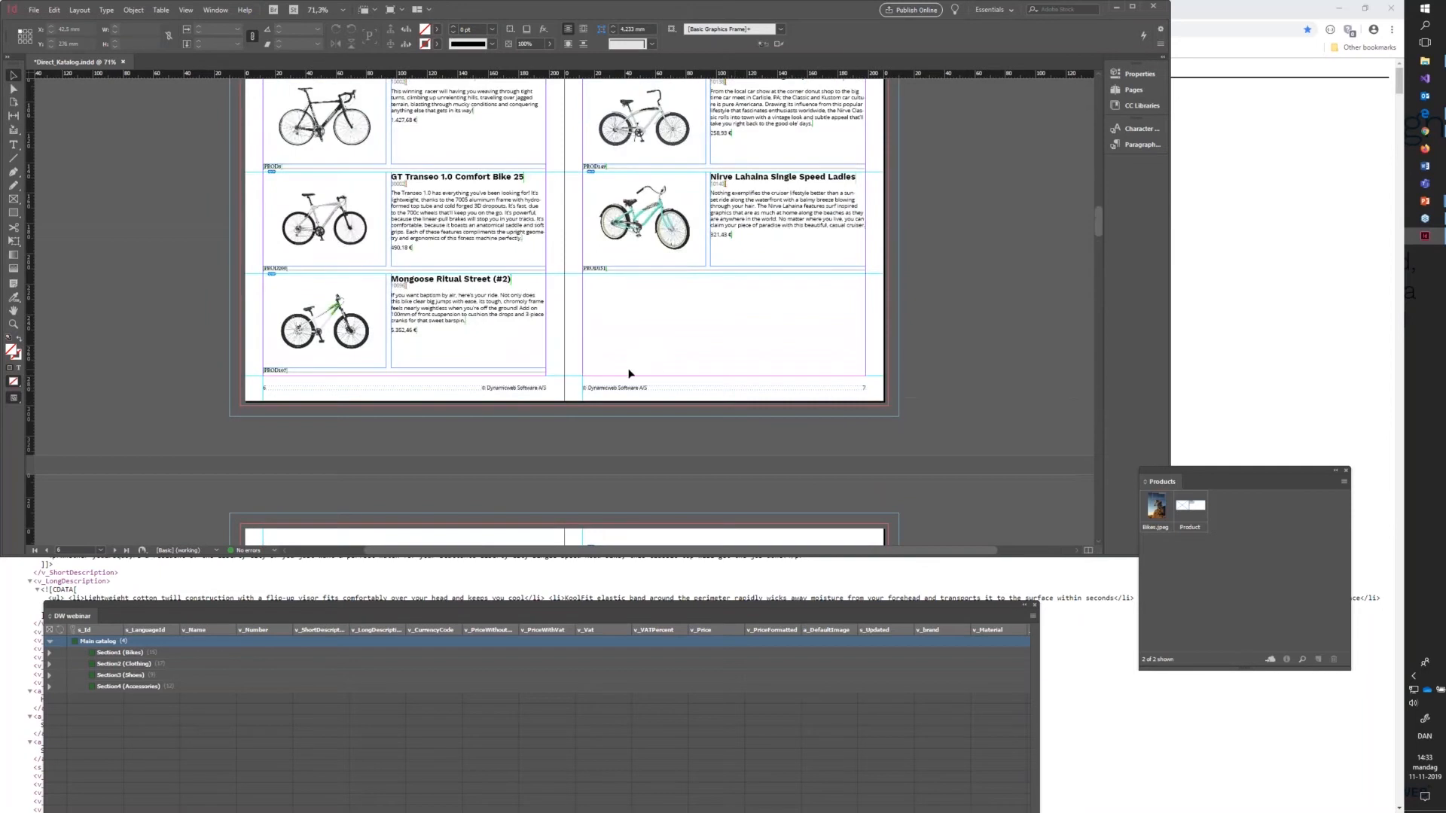
pyautogui.scroll(1, 631, 375)
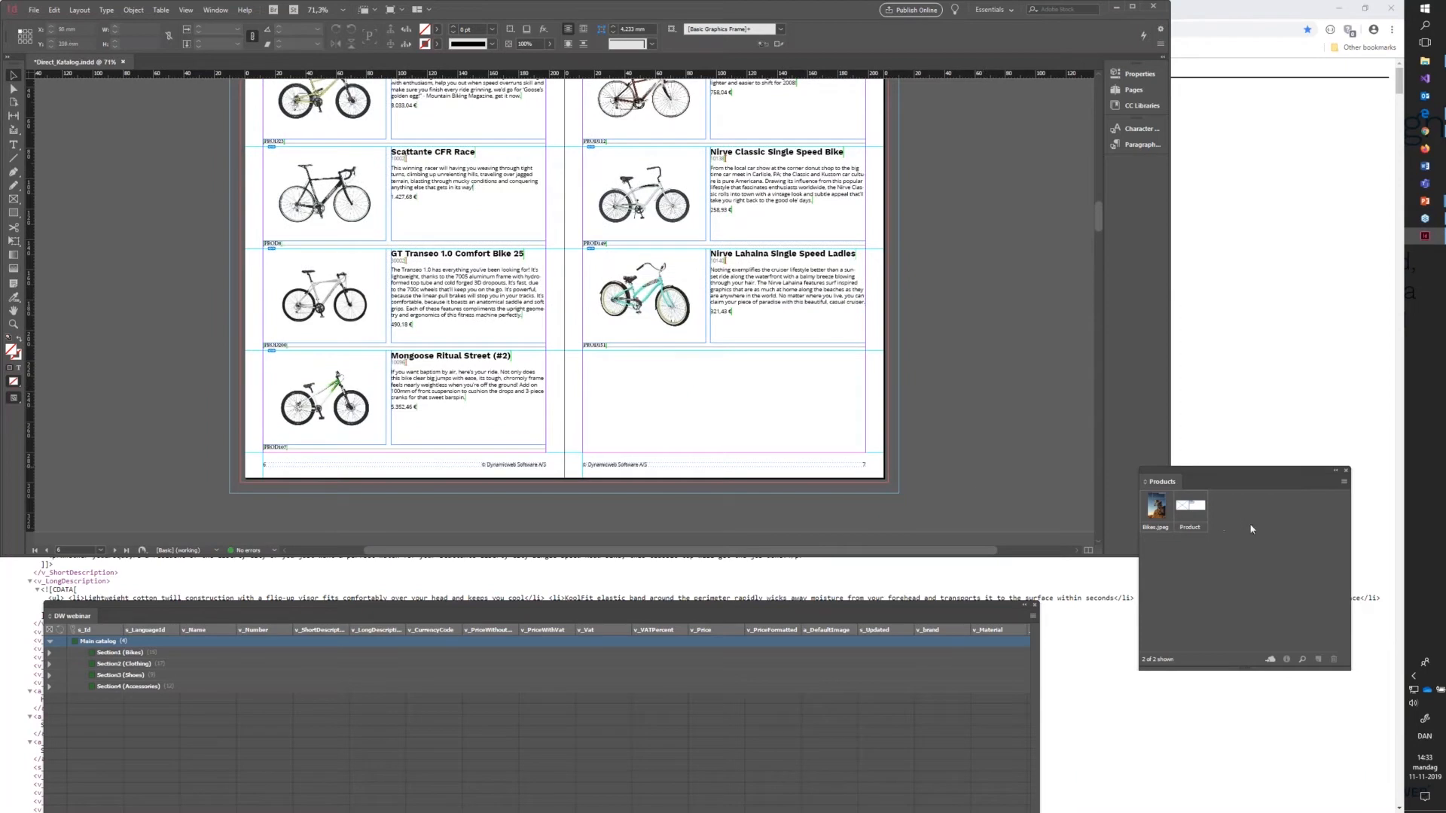
pyautogui.scroll(2, 707, 359)
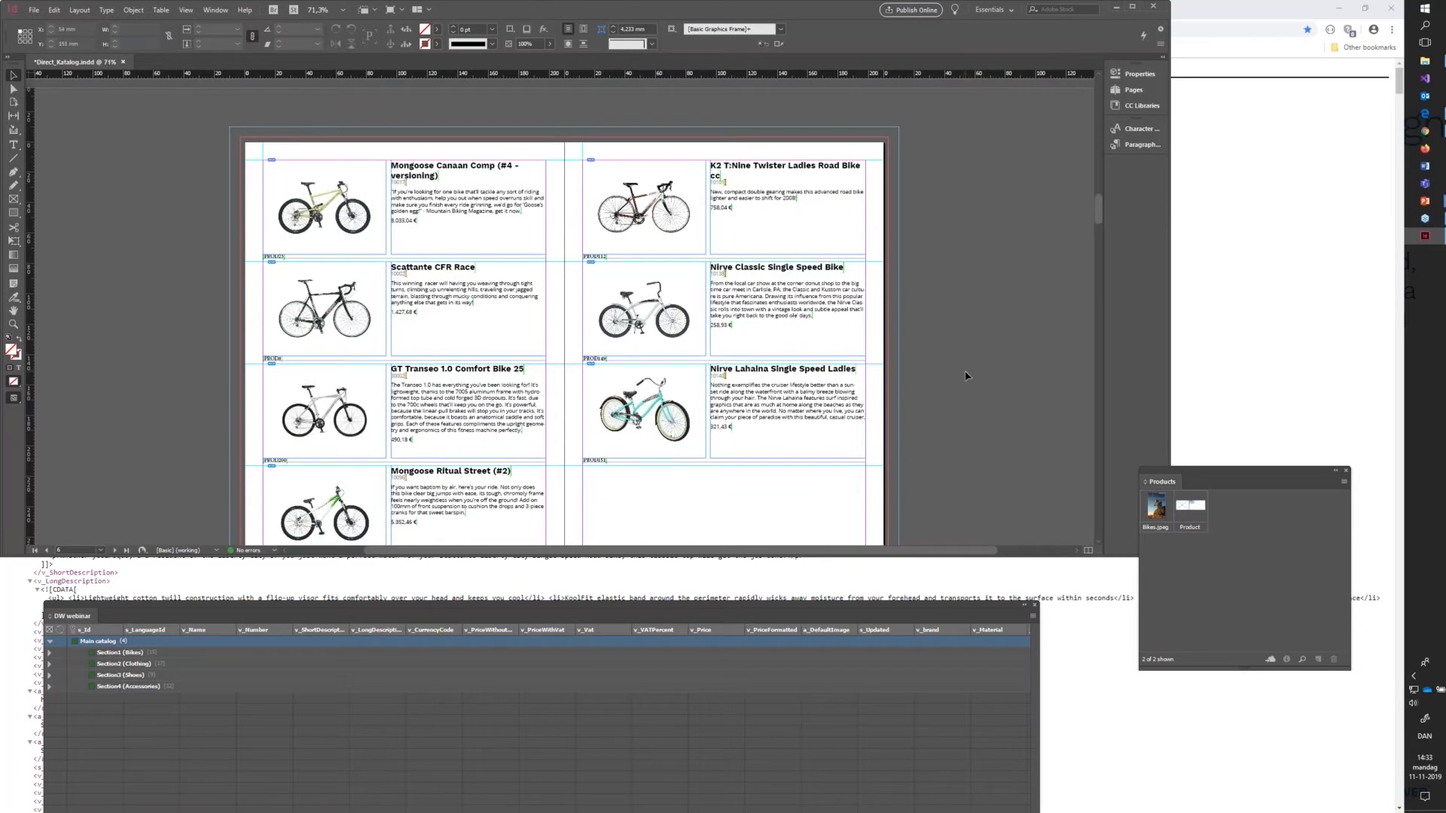
pyautogui.scroll(-2, 966, 375)
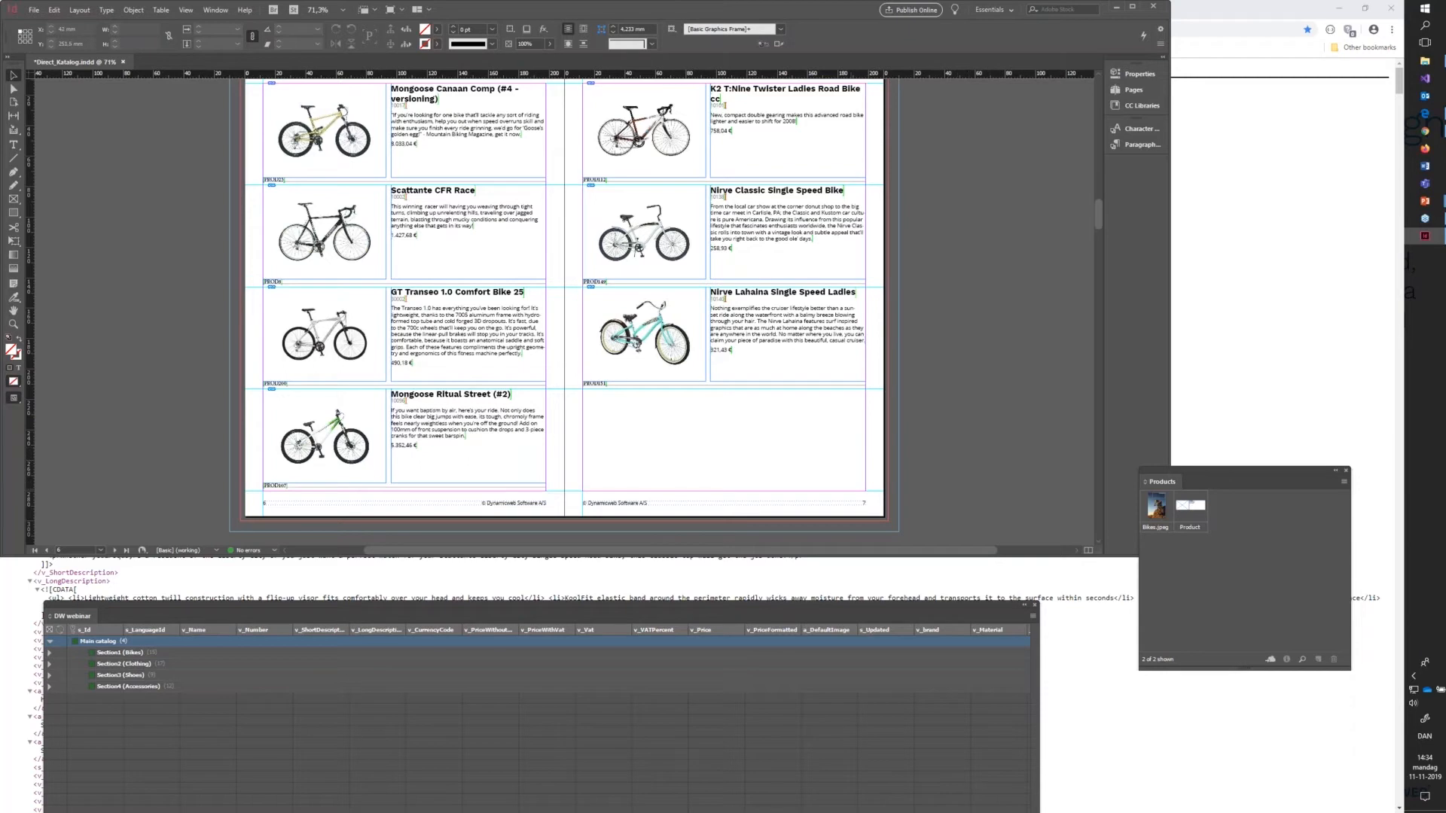
pyautogui.click(49, 653)
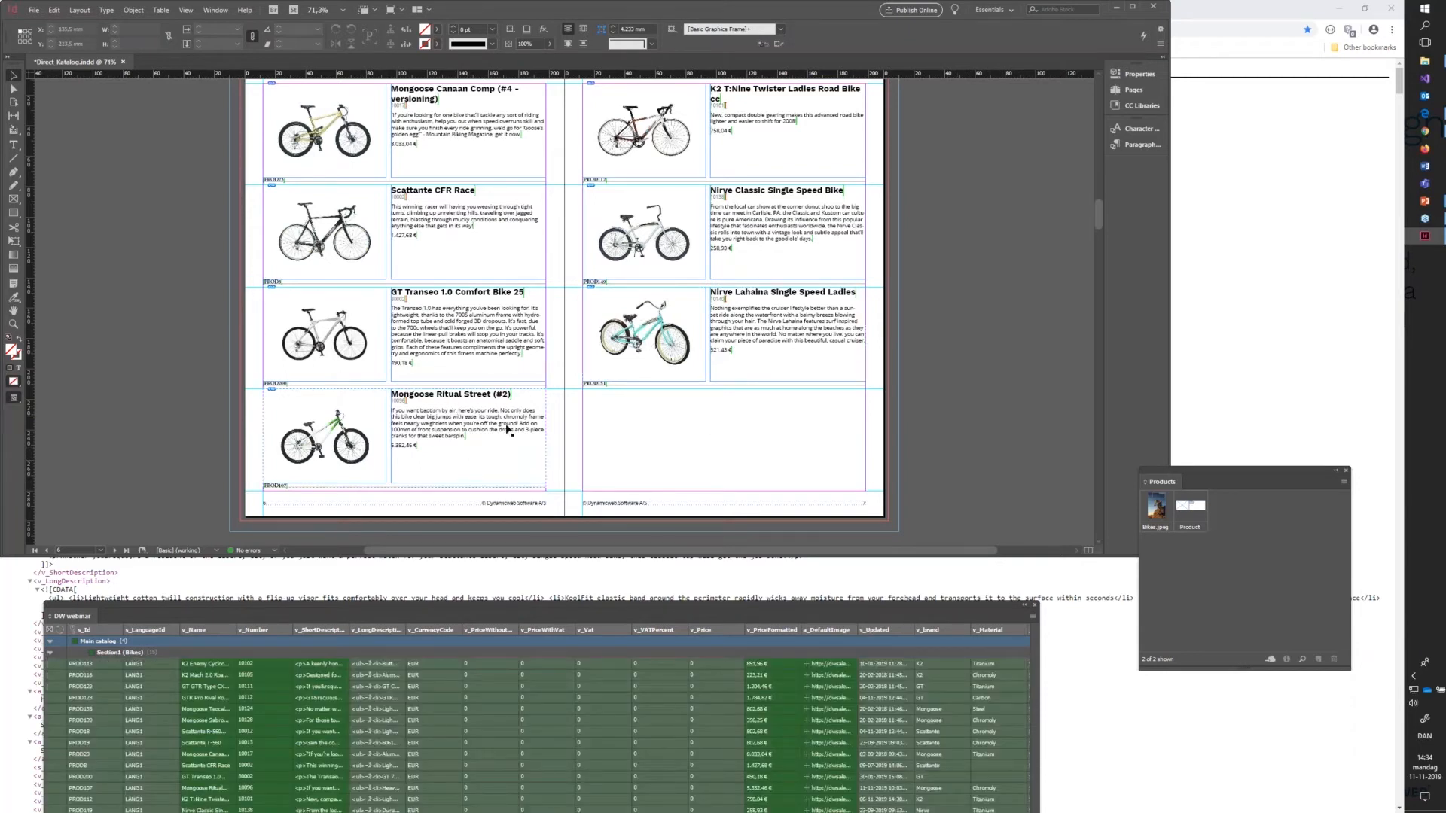
# Switch to Dynamicweb Admin in the browser and open the product Mongoose Ritual Street (#2) from the shared workflow query WF5 - Ready for Marketing
pyautogui.hotkey('alt', 'Tab')
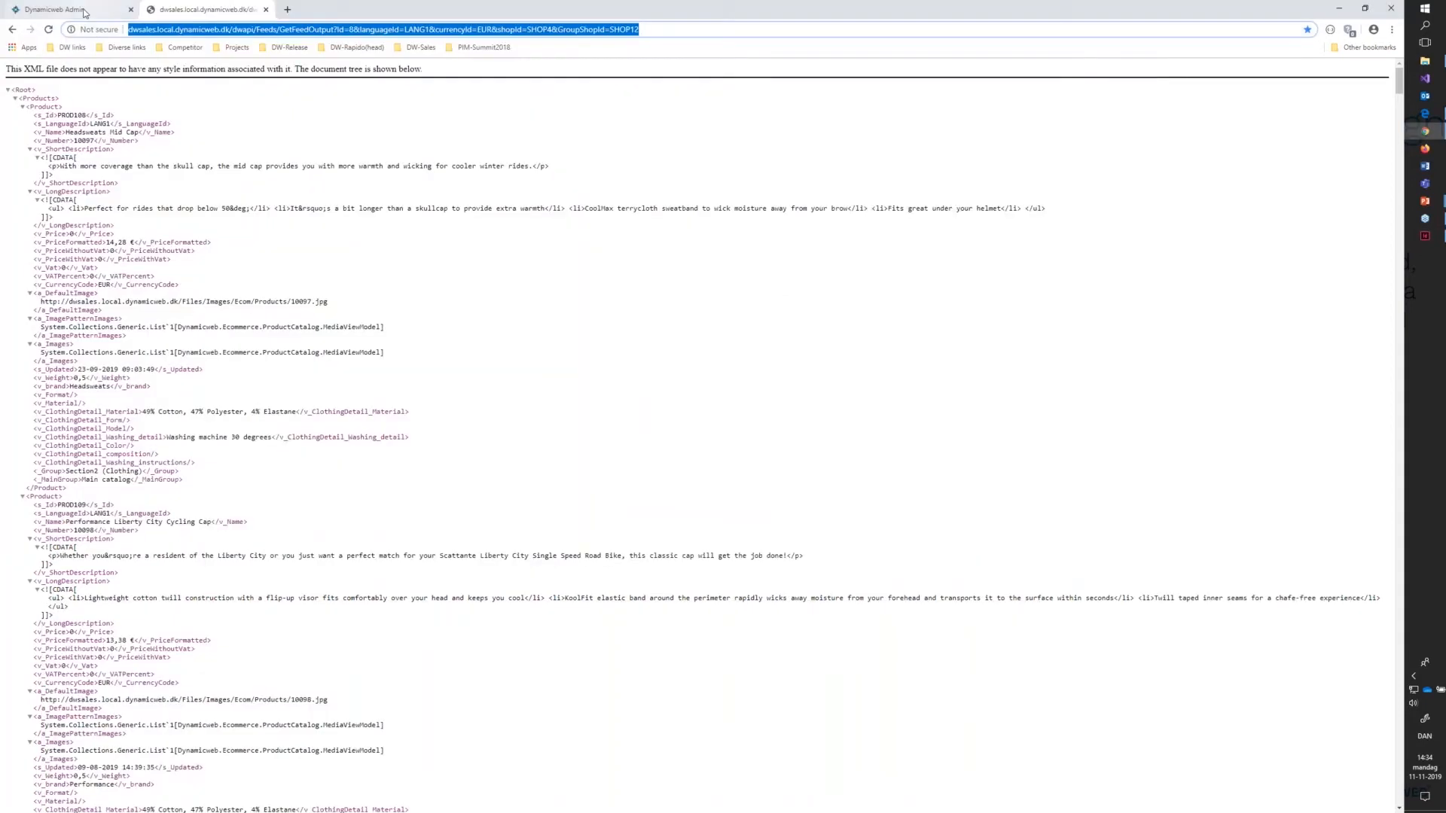
pyautogui.click(85, 13)
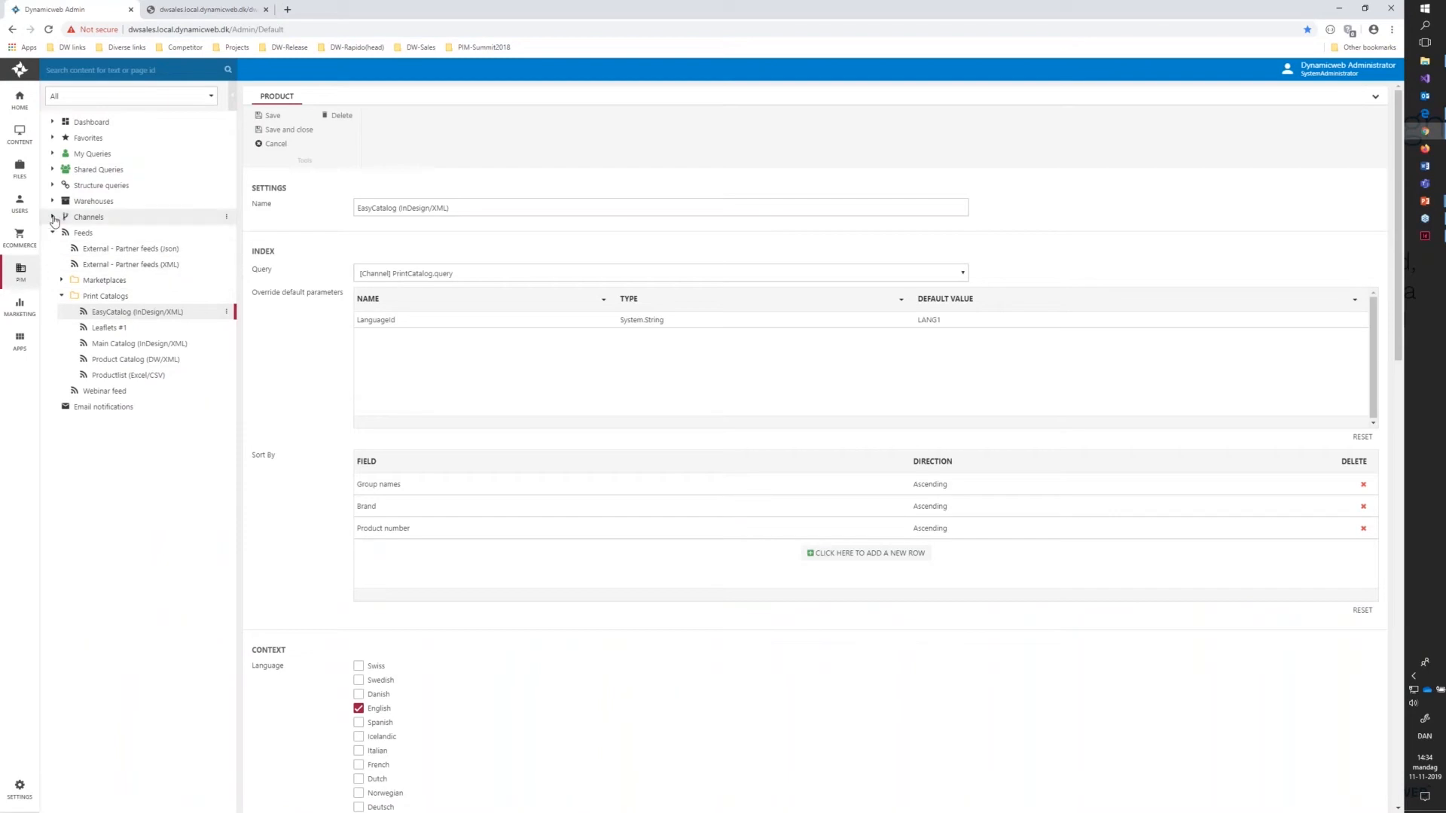
pyautogui.click(72, 171)
pyautogui.click(89, 234)
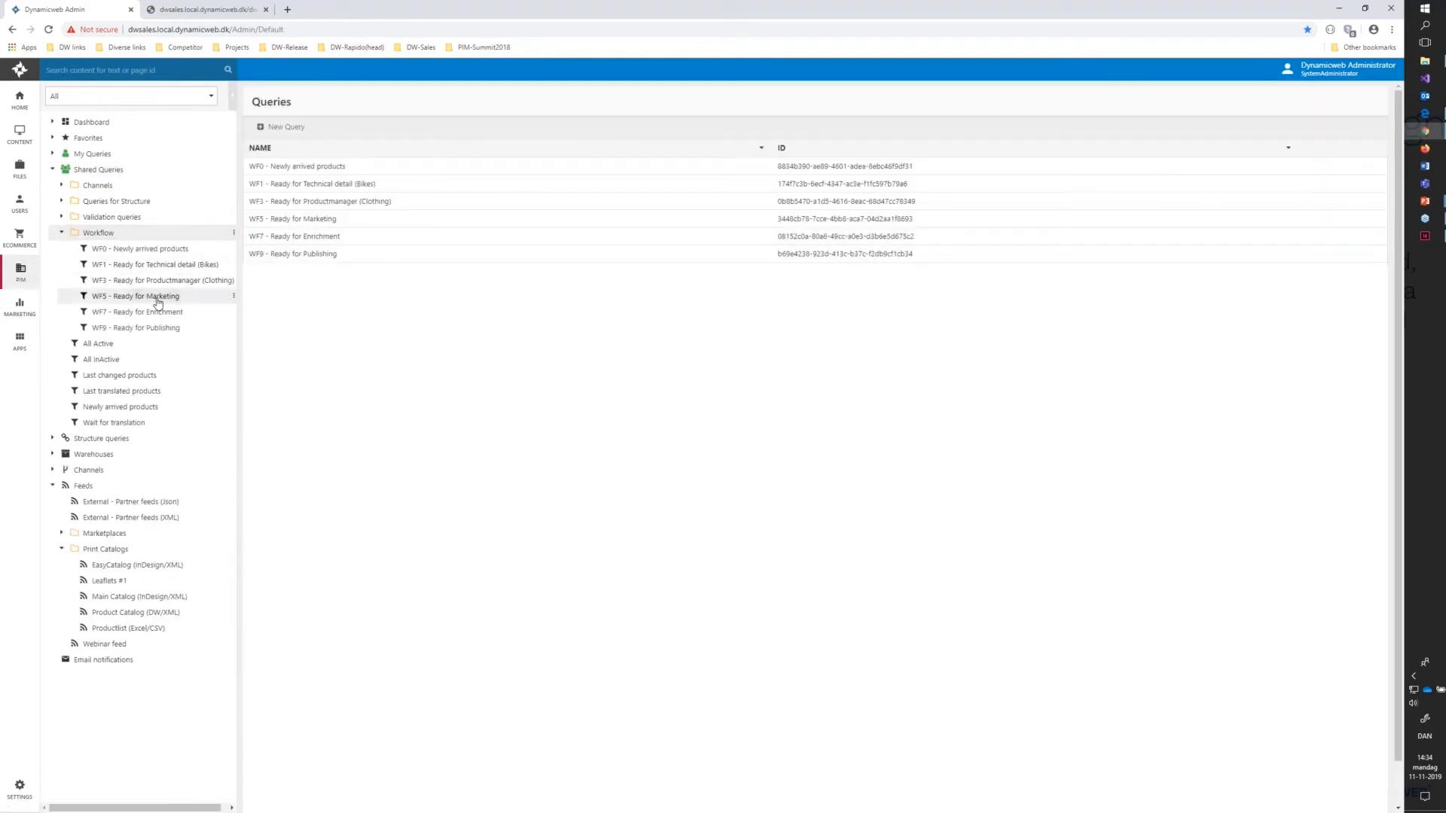
pyautogui.click(154, 295)
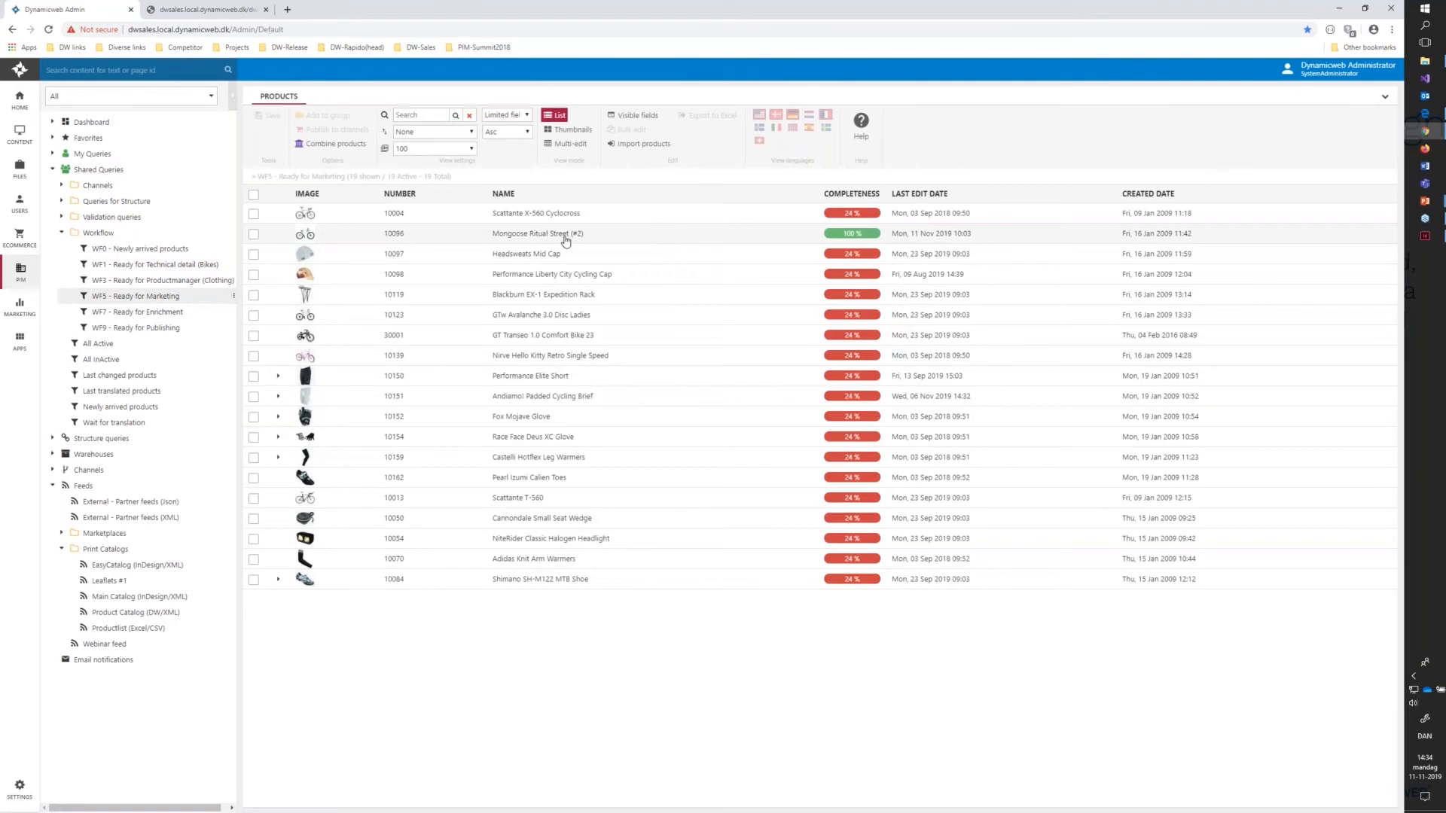
pyautogui.click(566, 235)
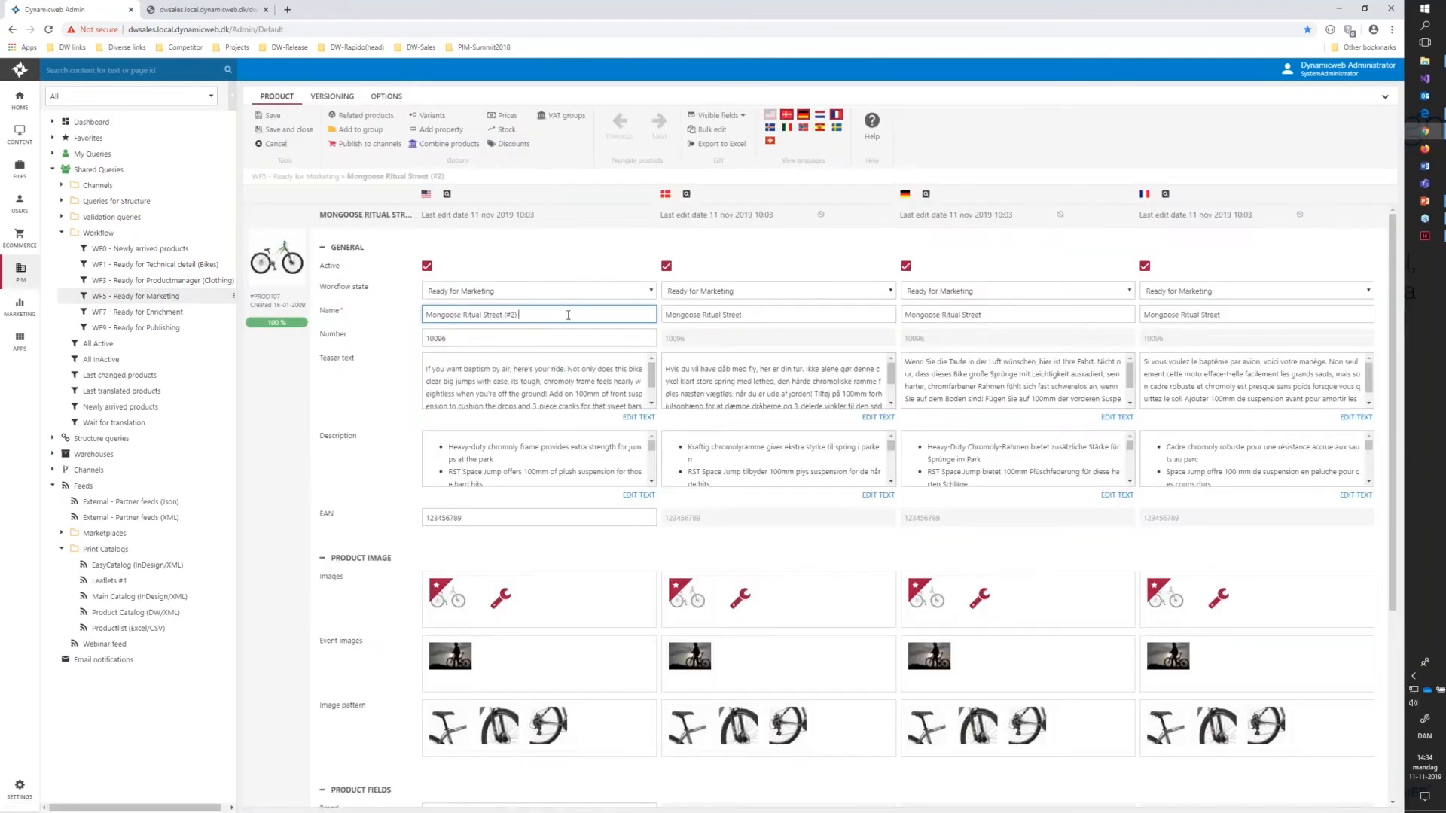
# Append WEBINAR to the English name of the product Mongoose Ritual Street (#2)
pyautogui.write('WEBINarar')
pyautogui.press('BackSpace')
pyautogui.press('BackSpace')
pyautogui.write('AR')
# Add WEBINAR at the end of the product's English teaser text and save the product
pyautogui.scroll(-2, 550, 368)
pyautogui.click(595, 473)
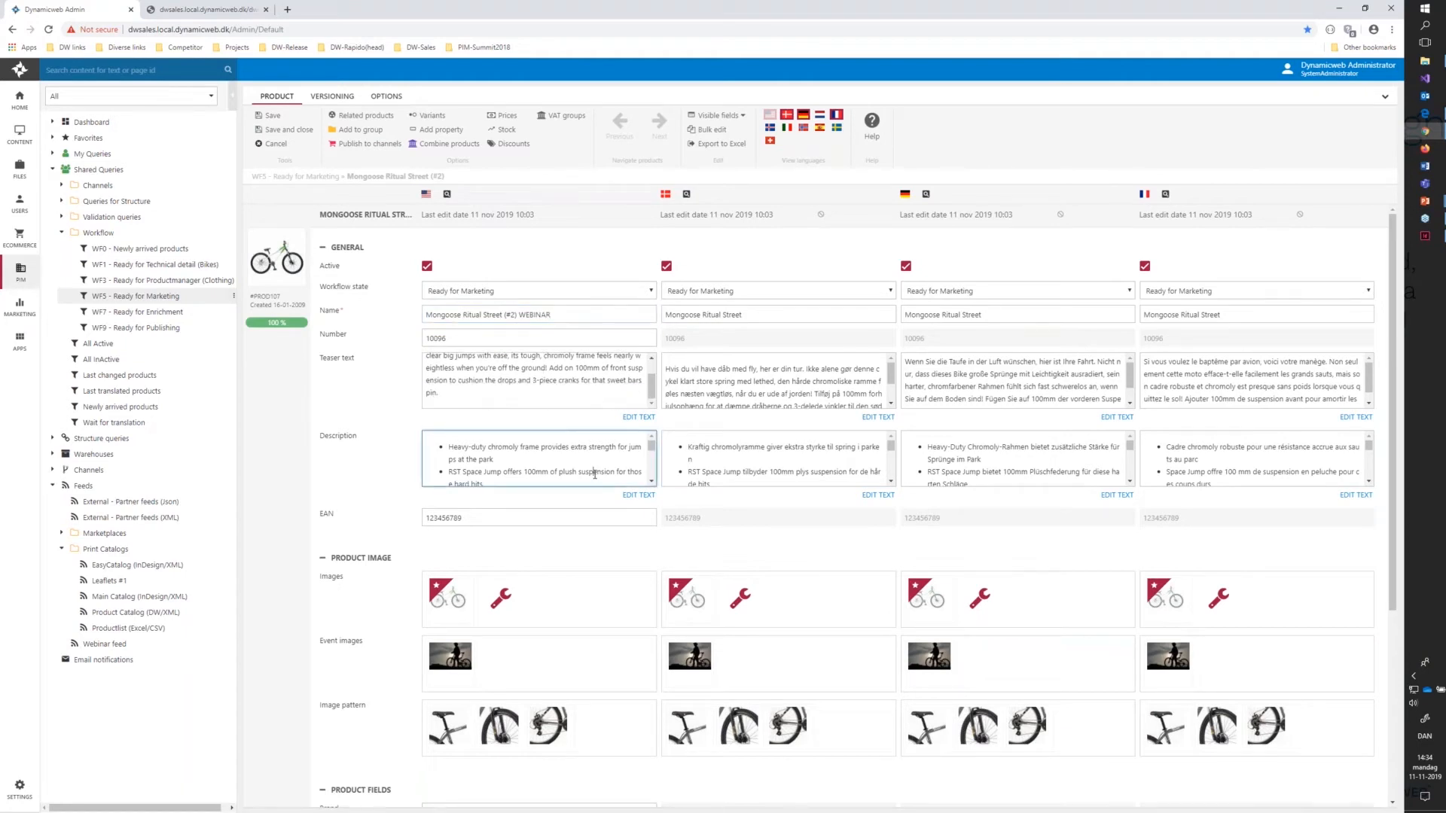
pyautogui.click(588, 389)
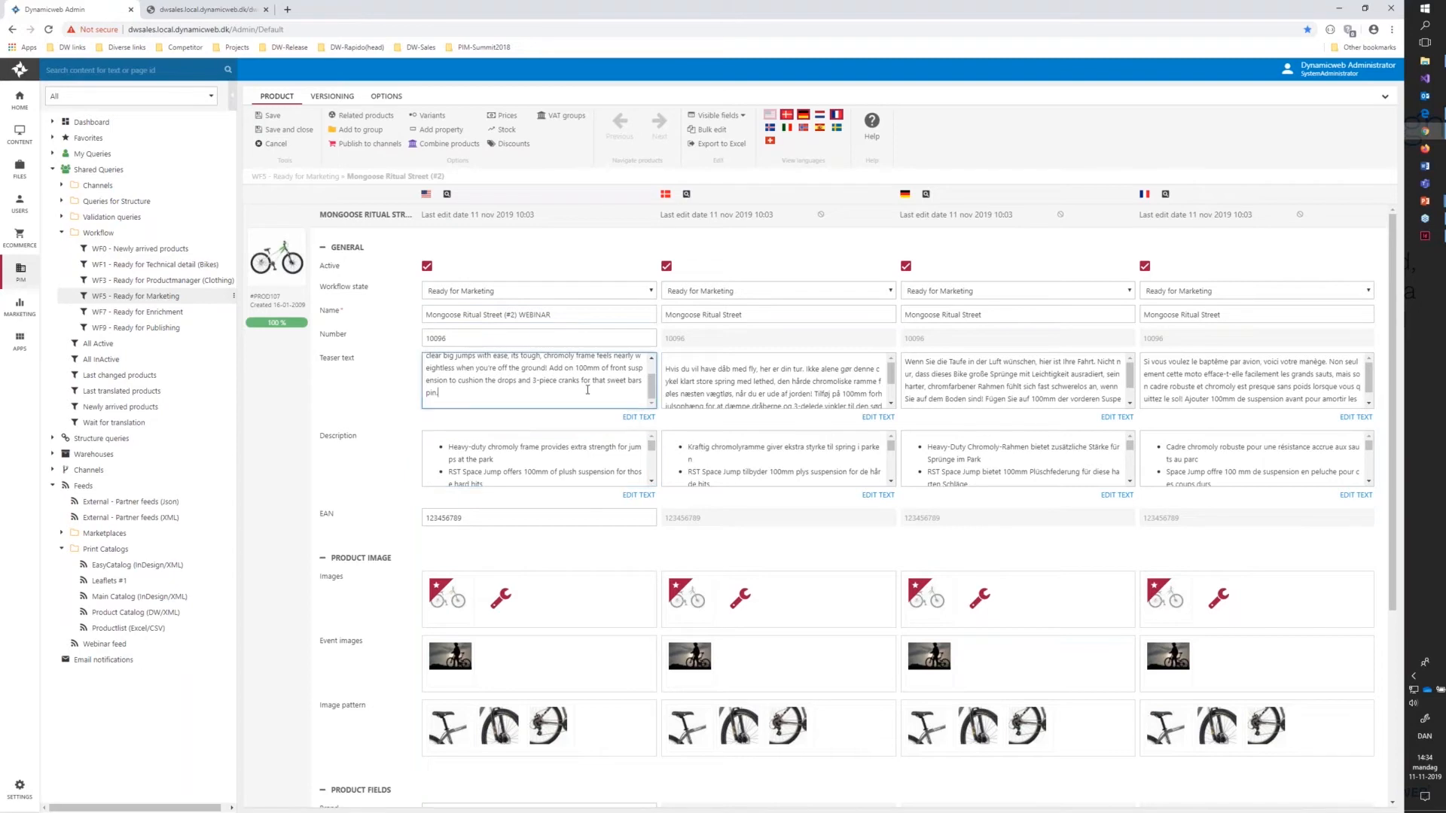
pyautogui.write('WEBINAR')
pyautogui.click(271, 116)
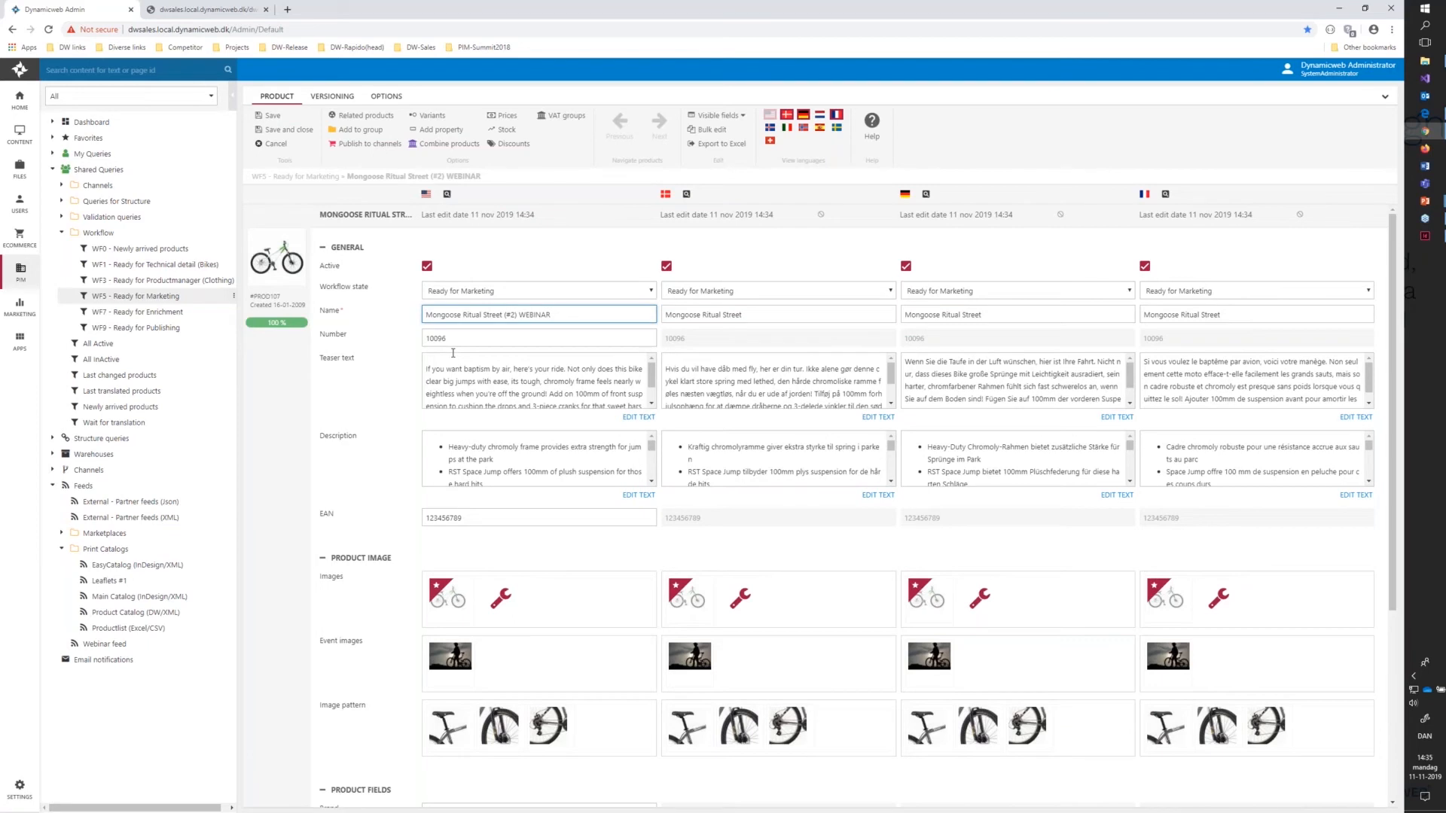
# Review the distribution channel groups the product is published to, leaving them as they are
pyautogui.click(364, 144)
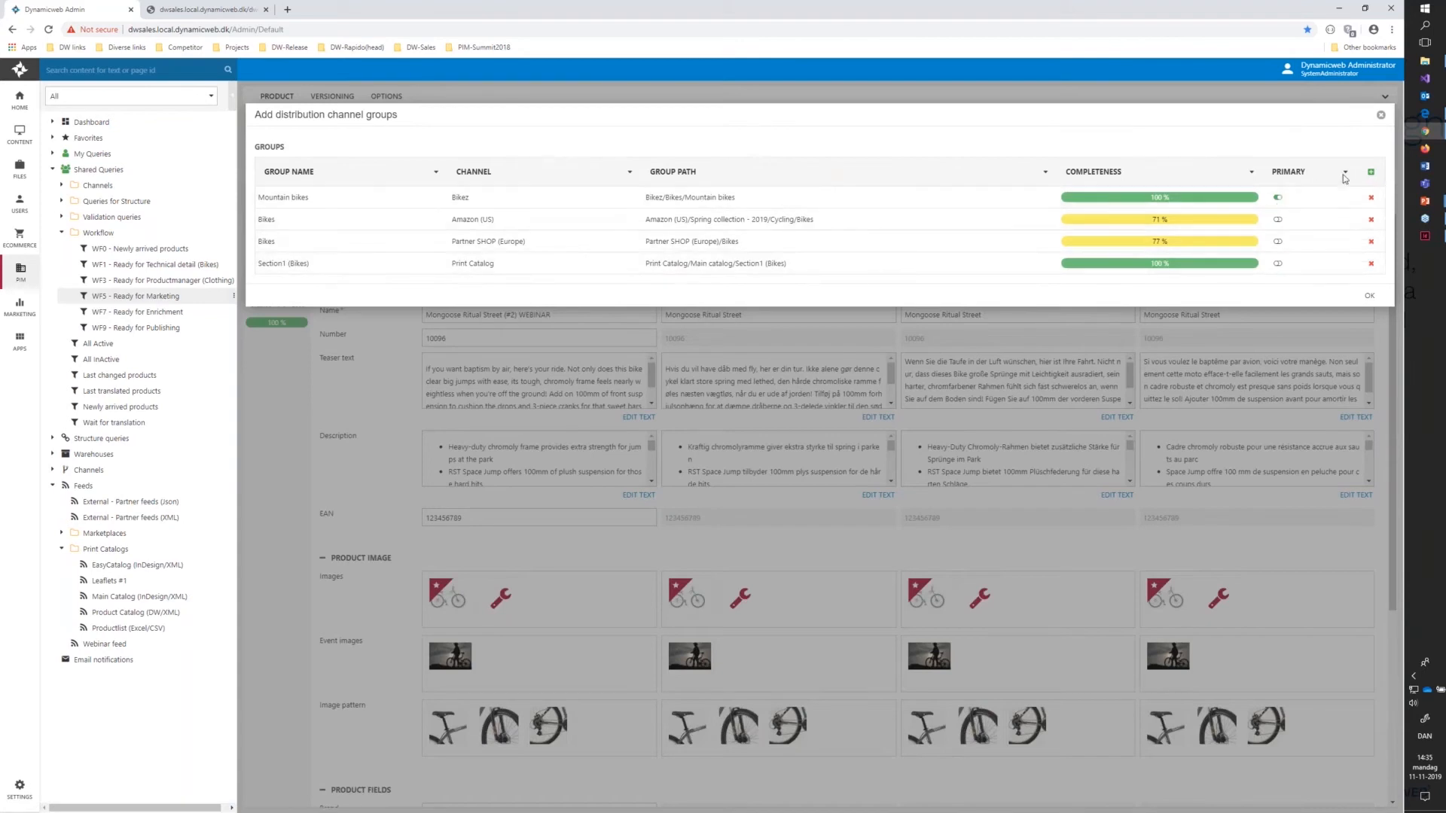
pyautogui.click(1380, 115)
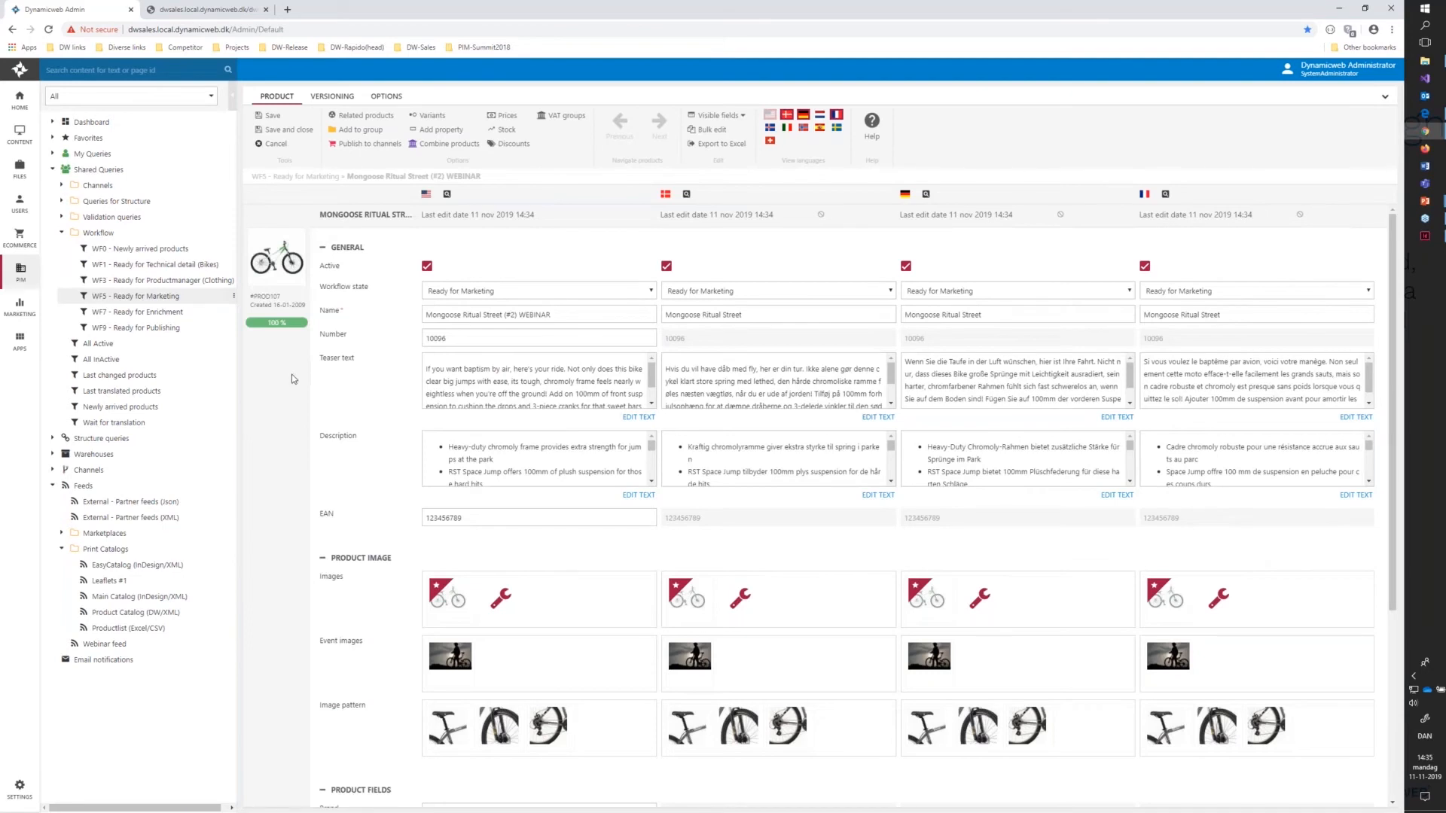
# Switch to the InDesign catalogue and synchronize the DW webinar panel with its data source
pyautogui.hotkey('alt', 'Tab')
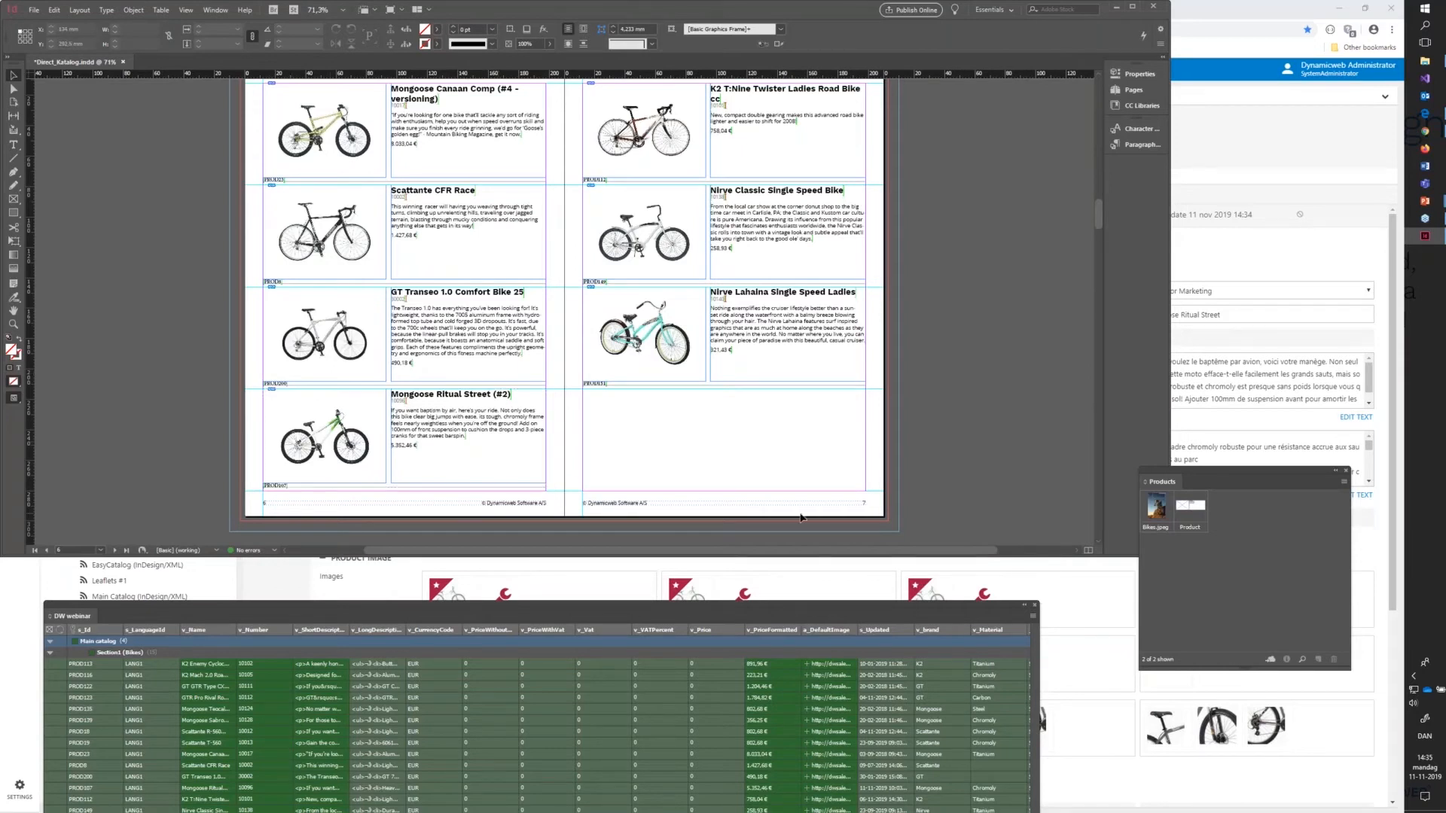
pyautogui.click(1032, 617)
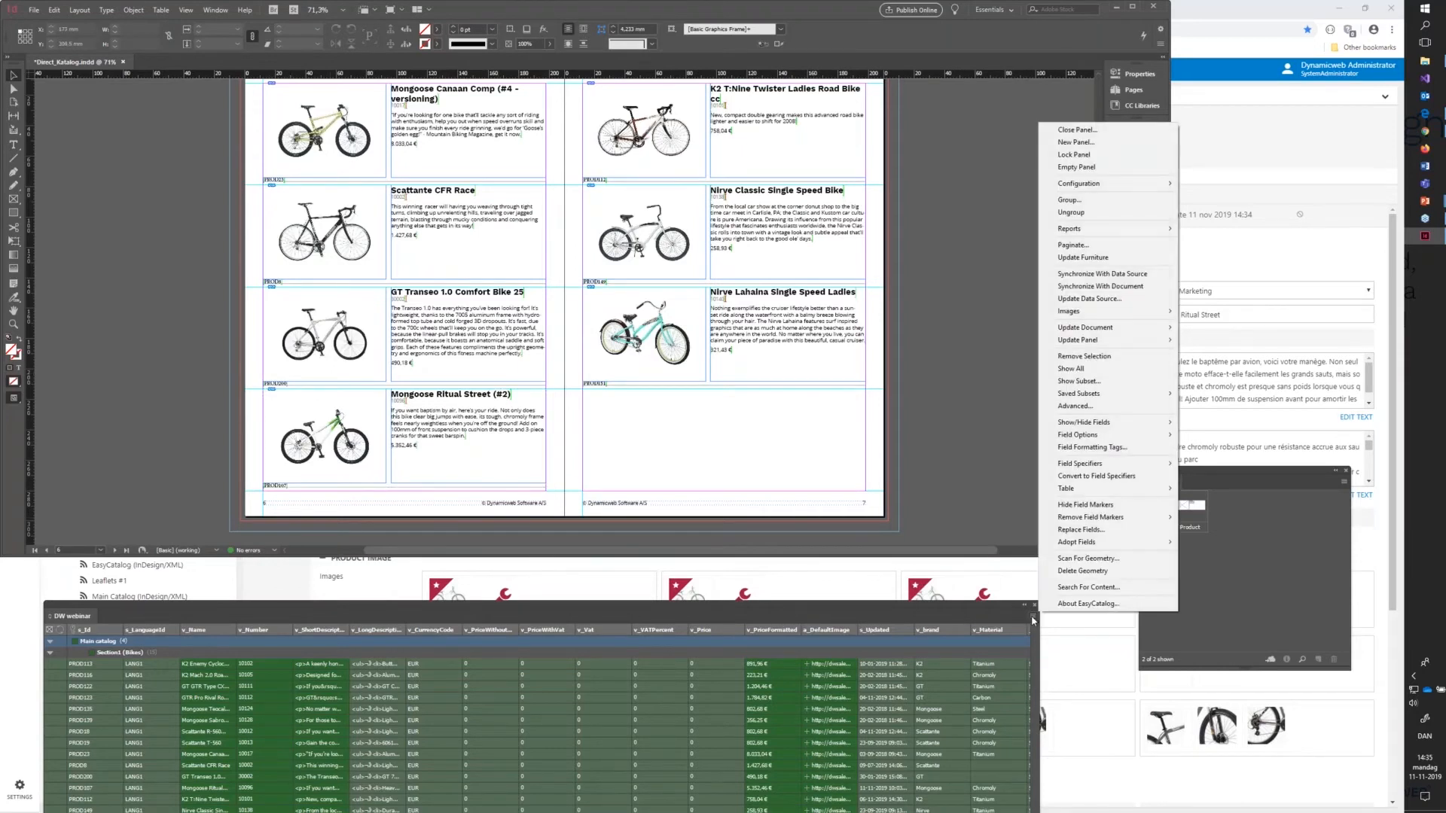
pyautogui.click(1102, 275)
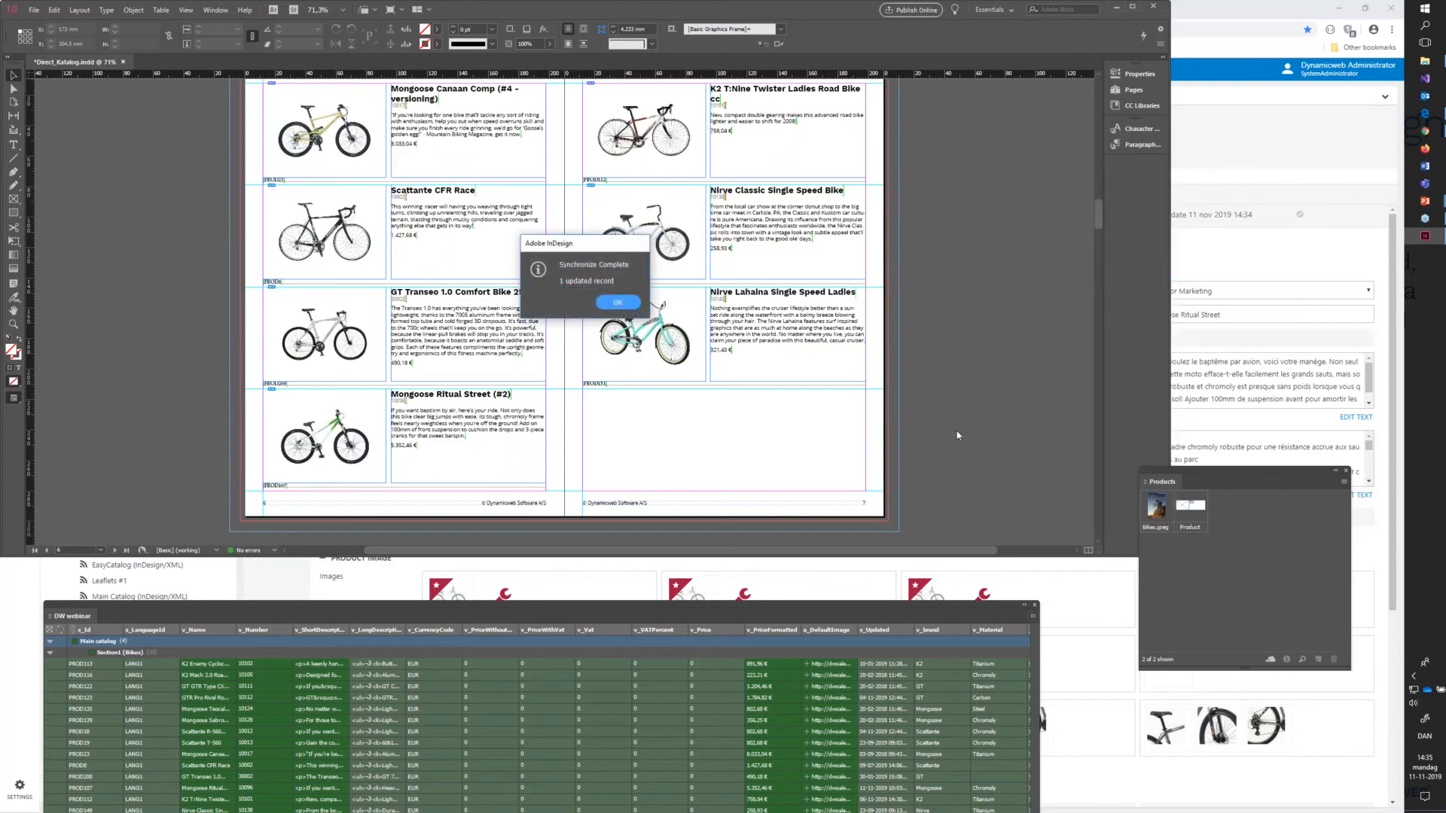
pyautogui.click(621, 304)
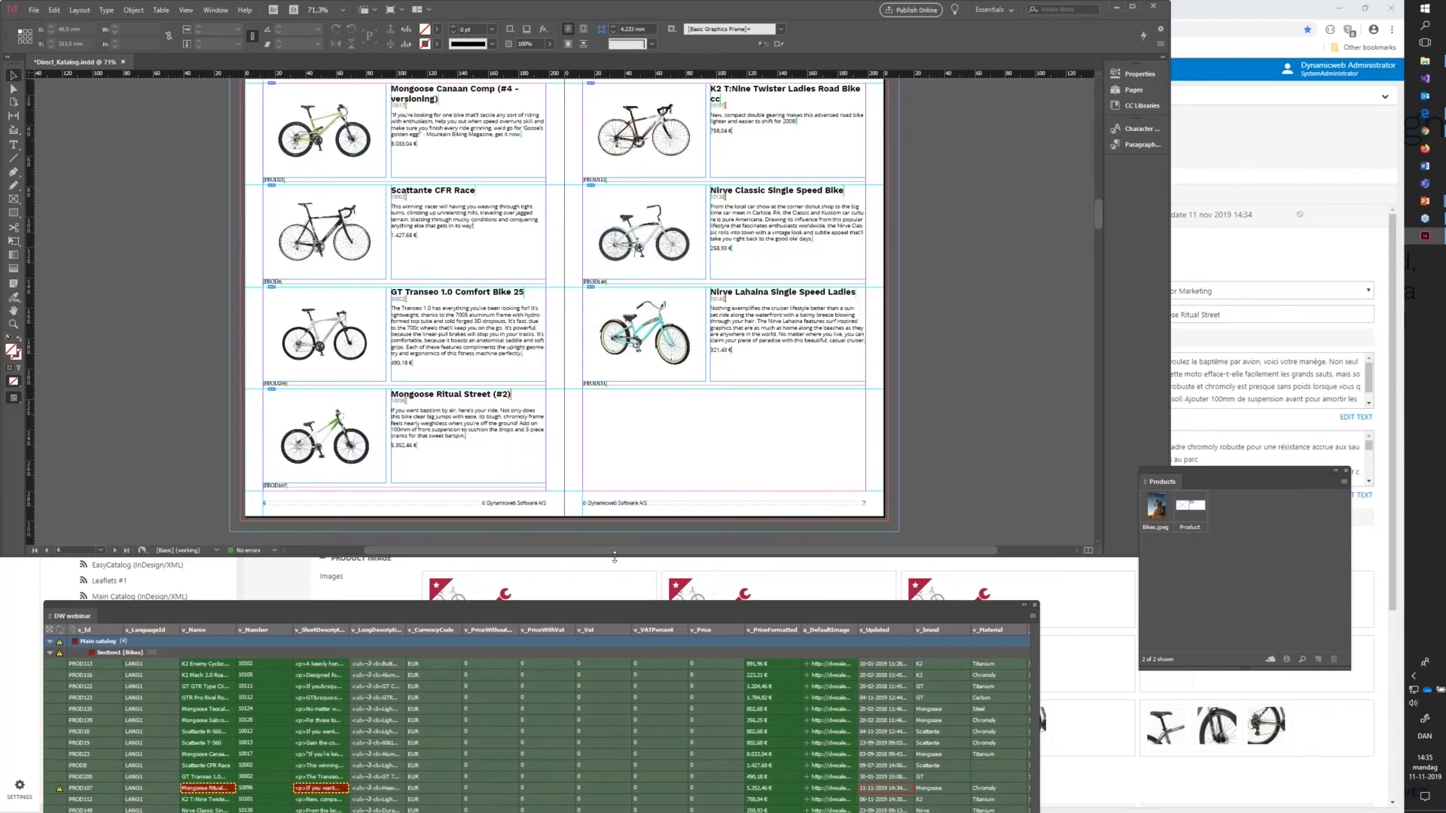
# Move the DW webinar panel up to reveal all its rows, and update all fields in the catalogue document from it
pyautogui.moveTo(625, 611); pyautogui.dragTo(613, 518)
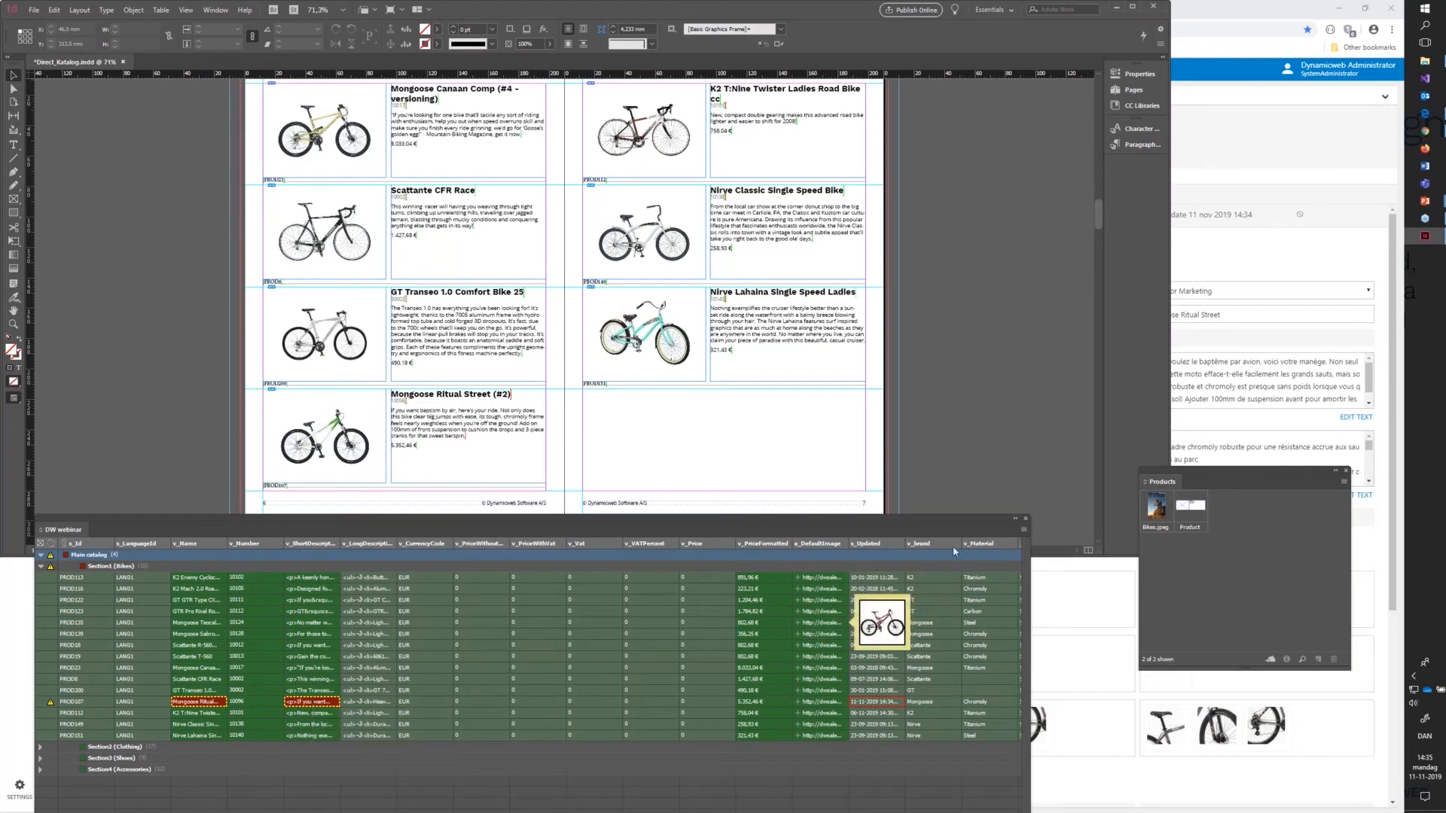
pyautogui.click(1023, 530)
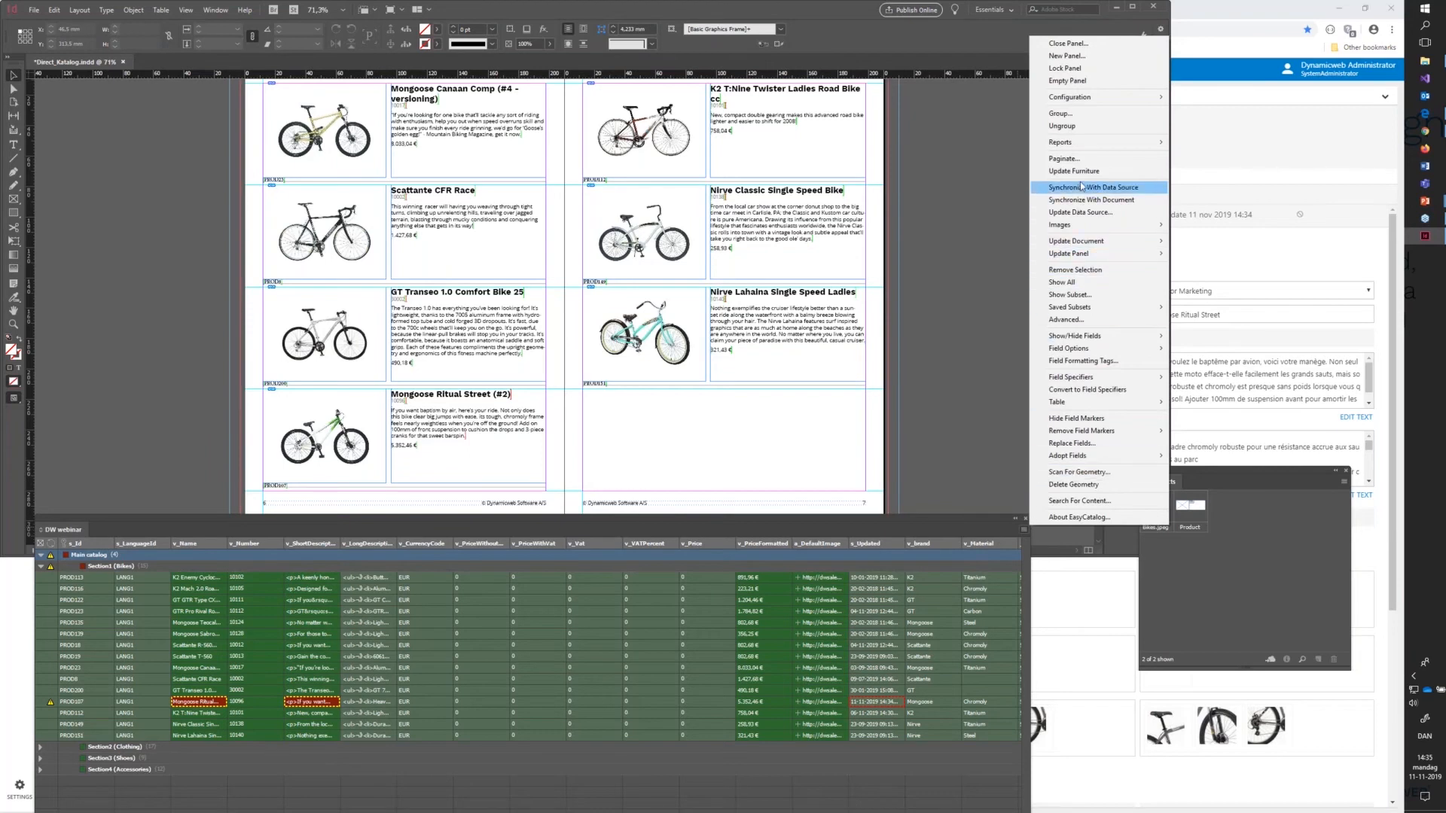
pyautogui.moveTo(1093, 244)
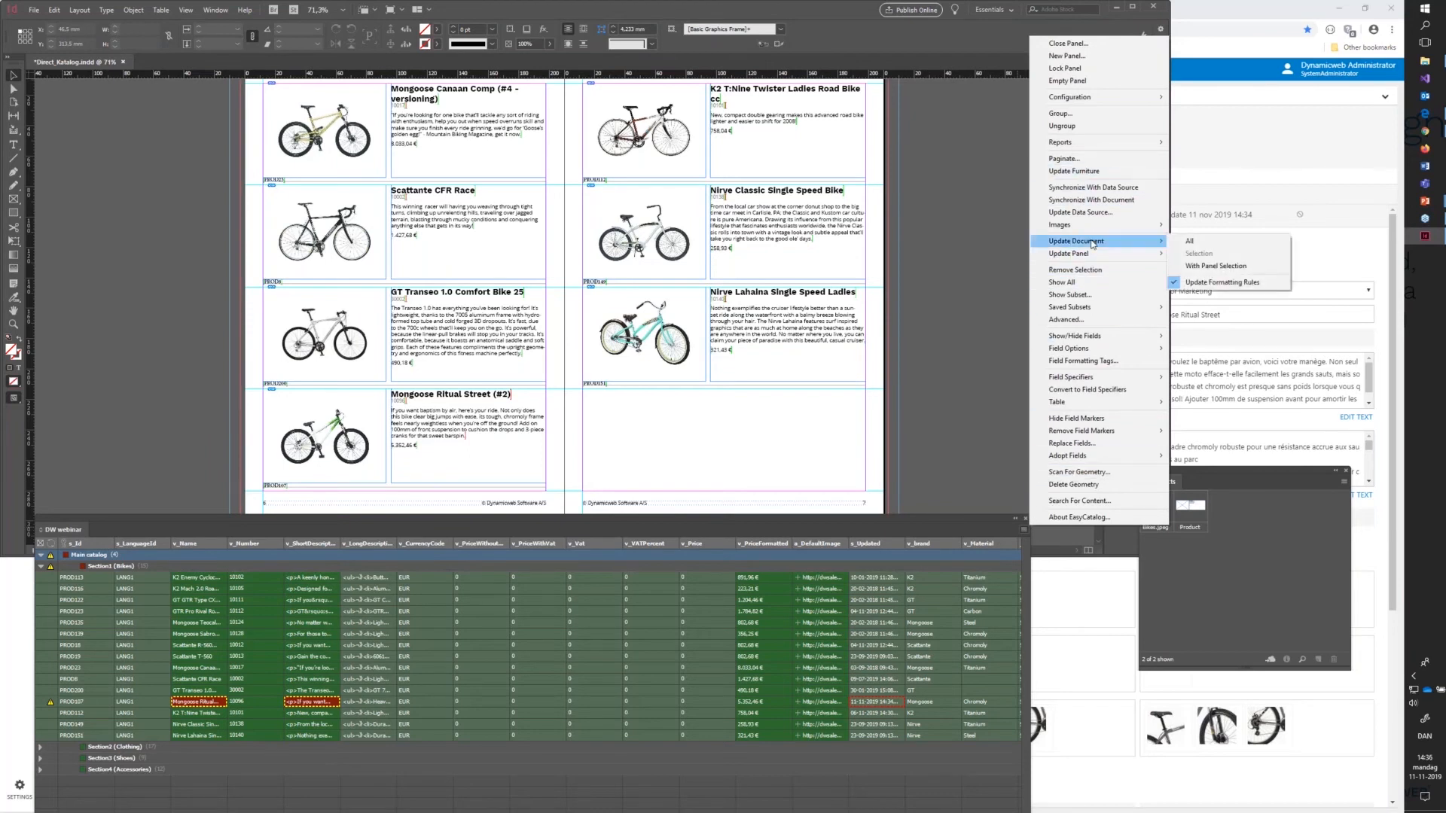
pyautogui.click(1194, 242)
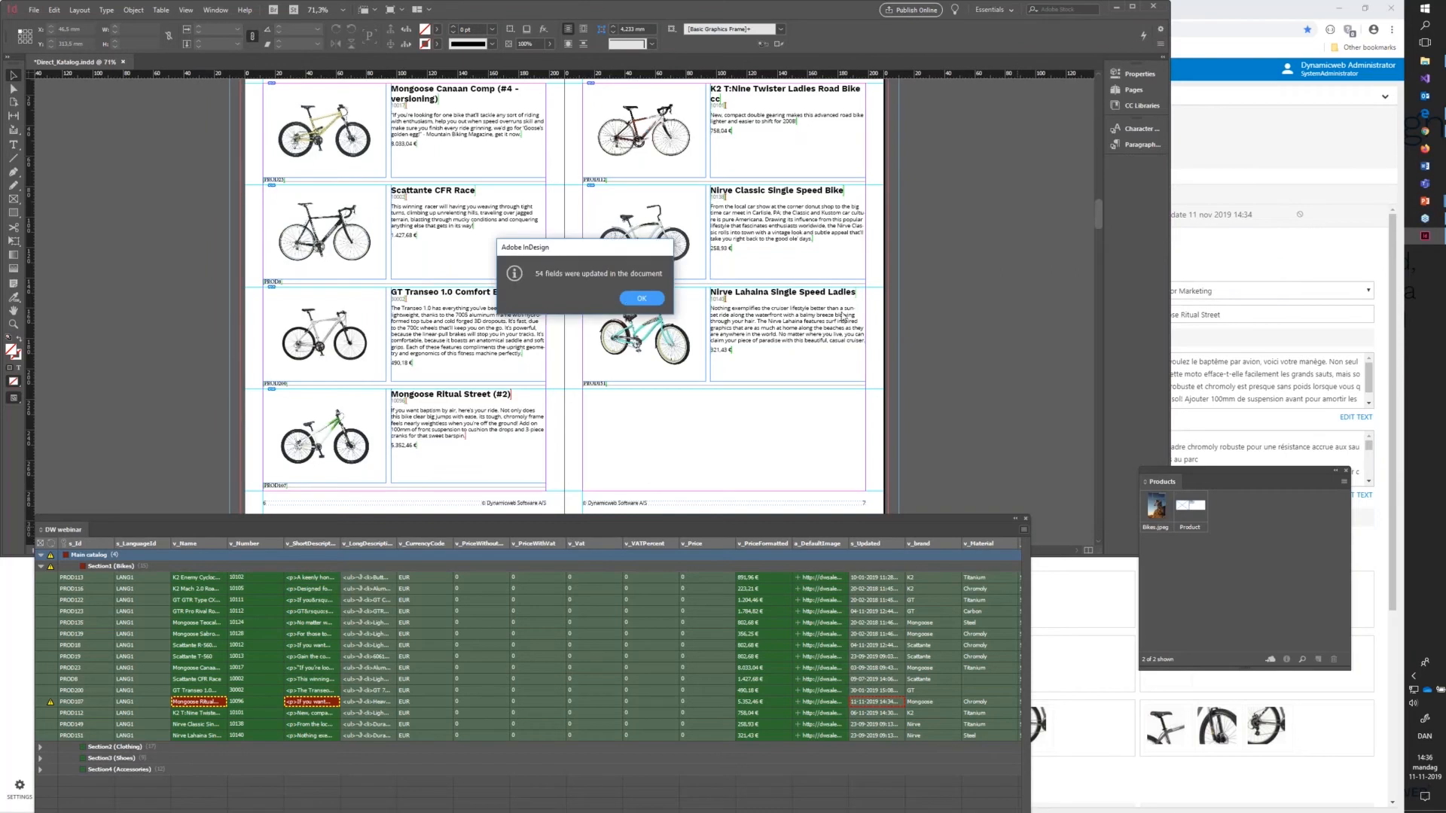
pyautogui.click(637, 296)
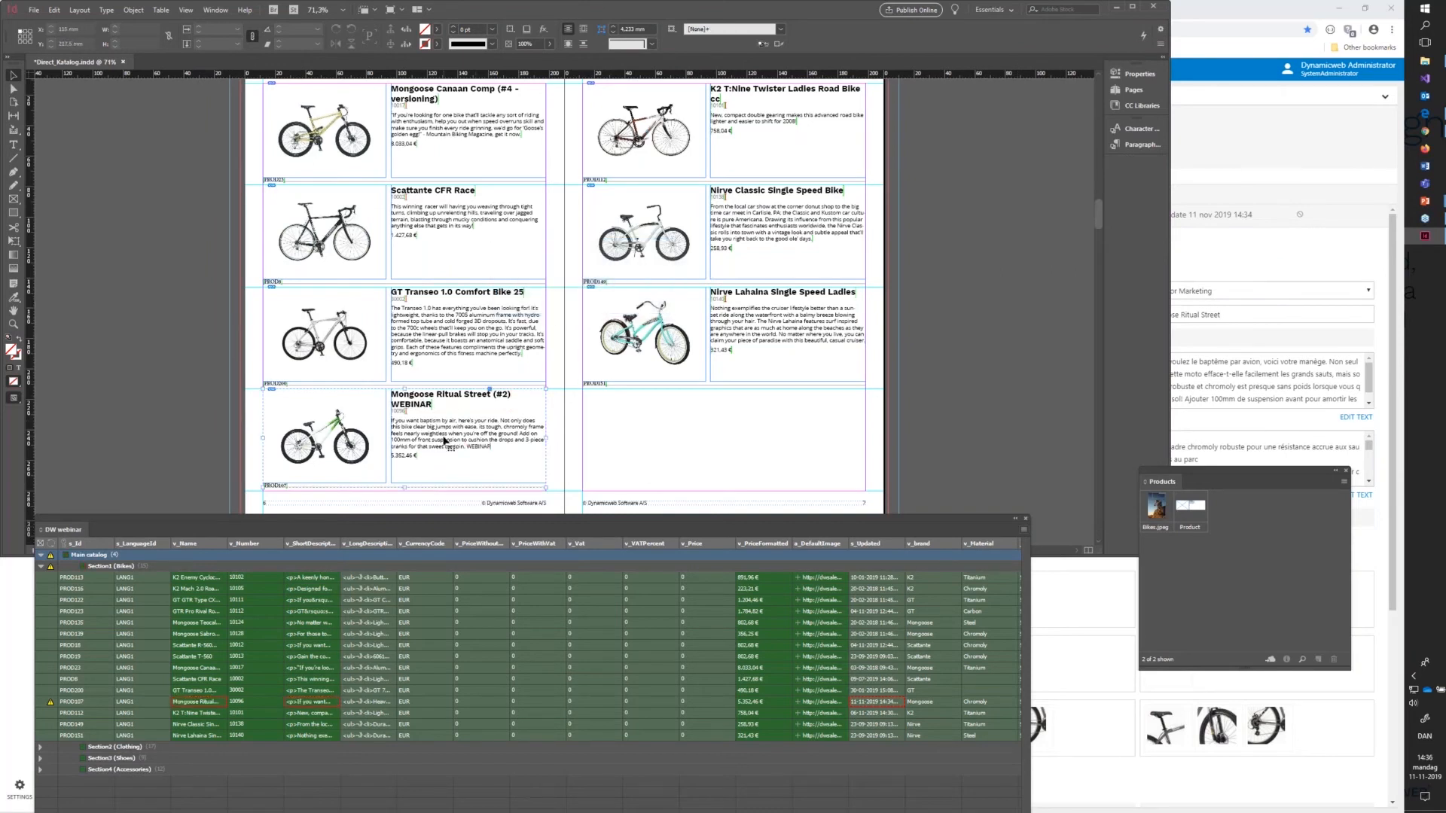
pyautogui.click(474, 455)
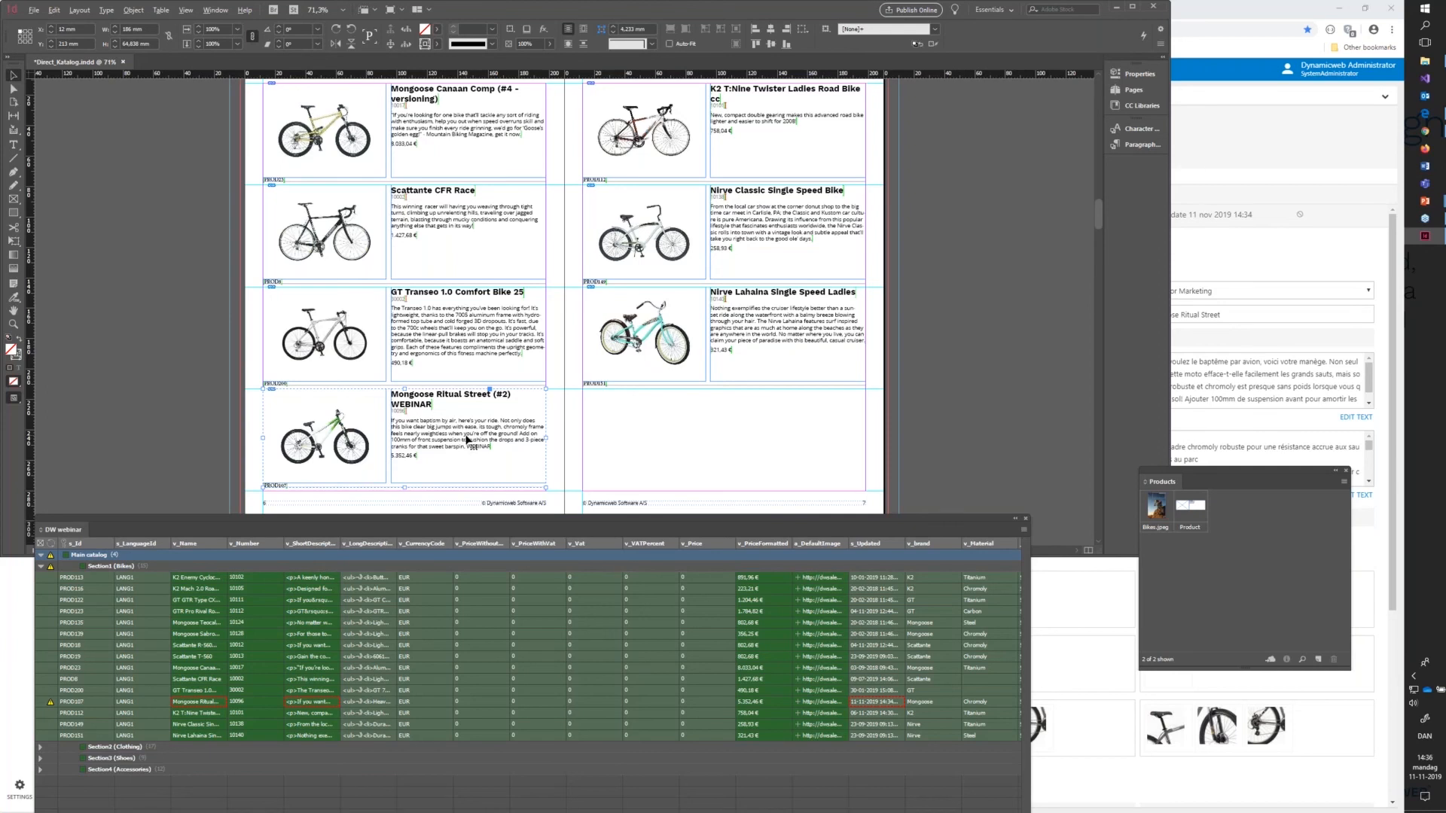
pyautogui.hotkey('alt', 'Tab')
pyautogui.hotkey('alt', 'Tab')
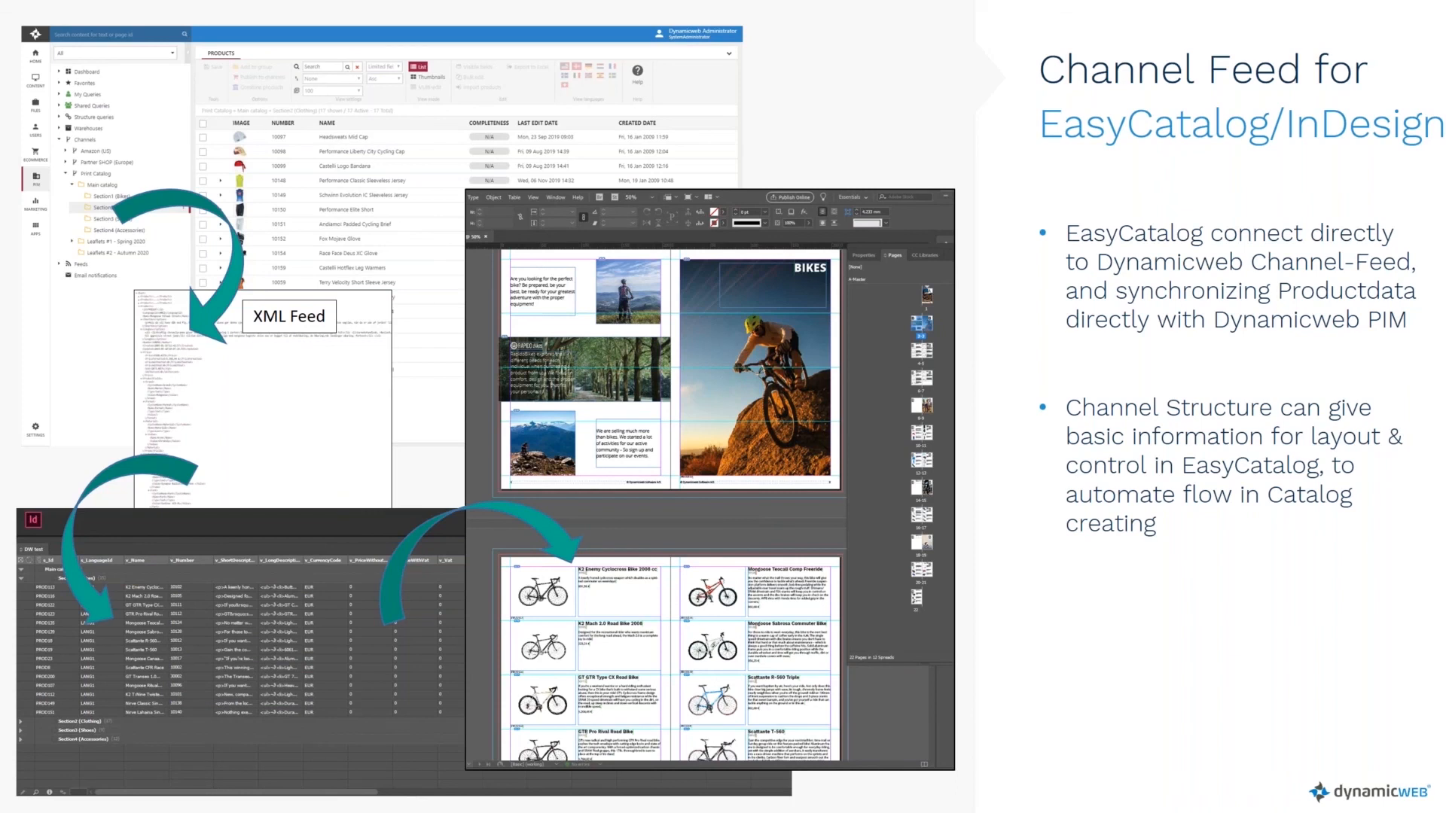
pyautogui.press('Right')
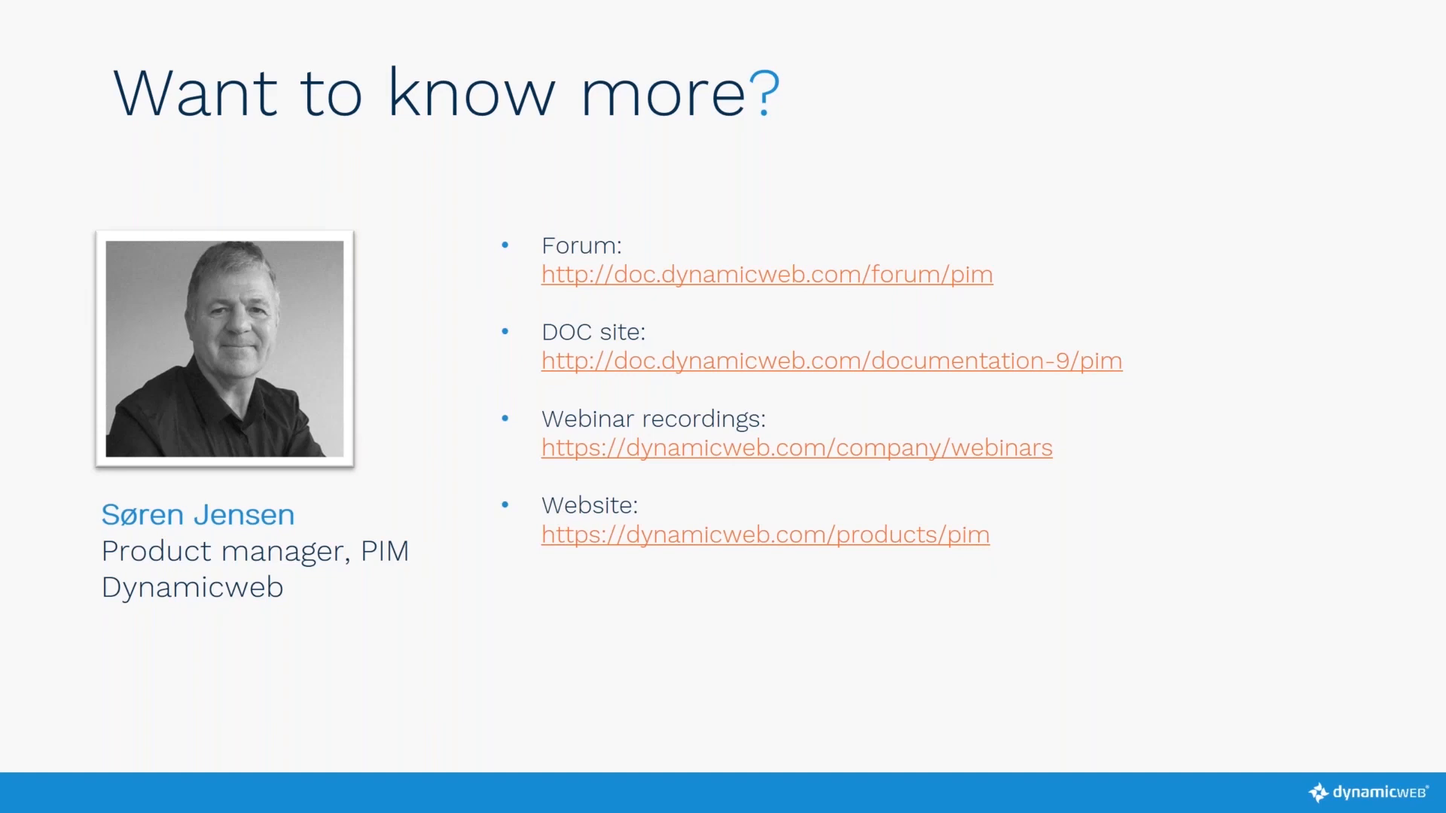